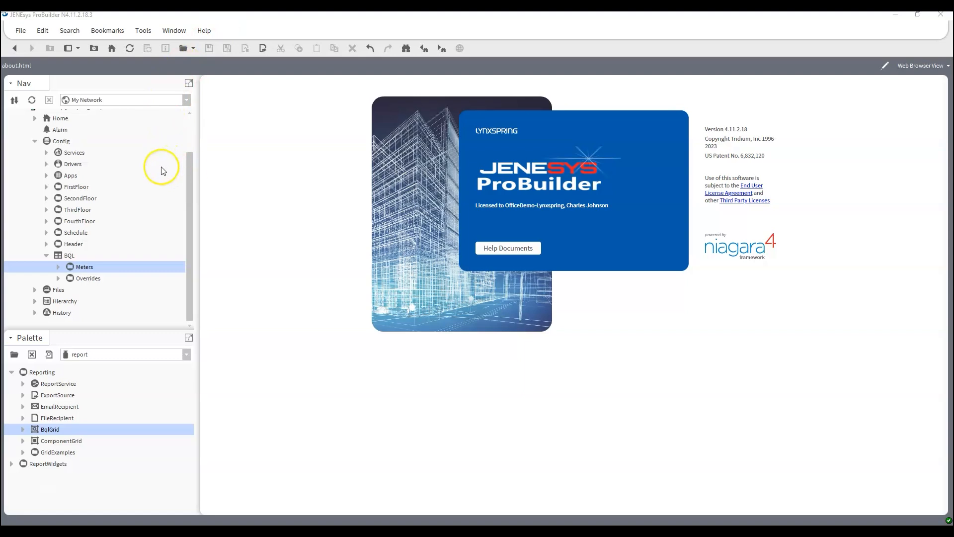
# Browse the Nav tree, expanding and then collapsing FirstFloor's VAV devices
pyautogui.scroll(2, 161, 171)
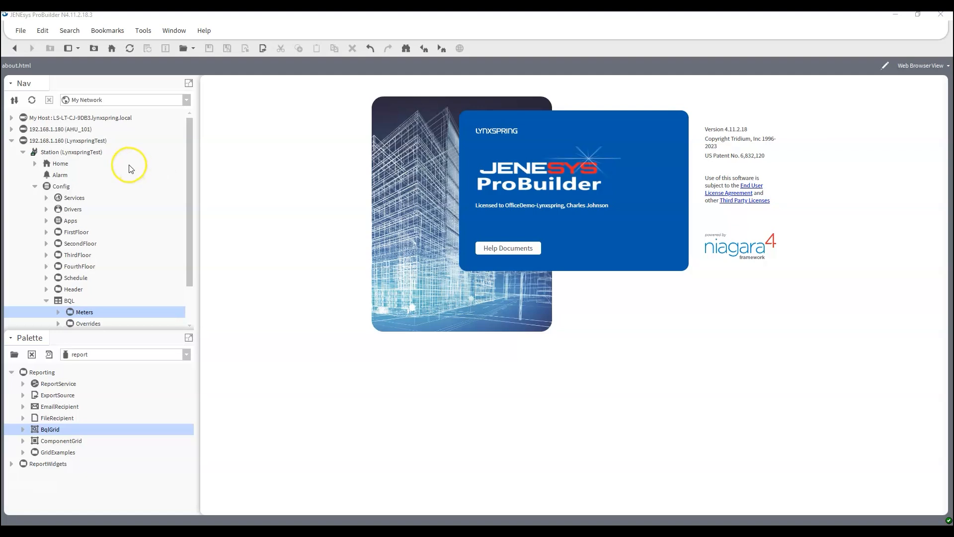
pyautogui.scroll(-2, 128, 171)
pyautogui.scroll(2, 128, 169)
pyautogui.scroll(-2, 73, 164)
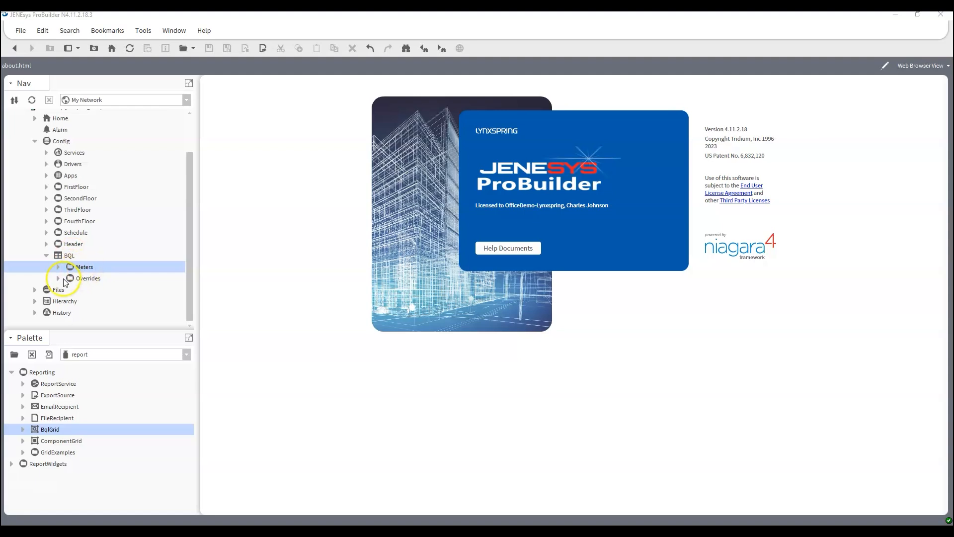
pyautogui.click(46, 186)
pyautogui.click(46, 117)
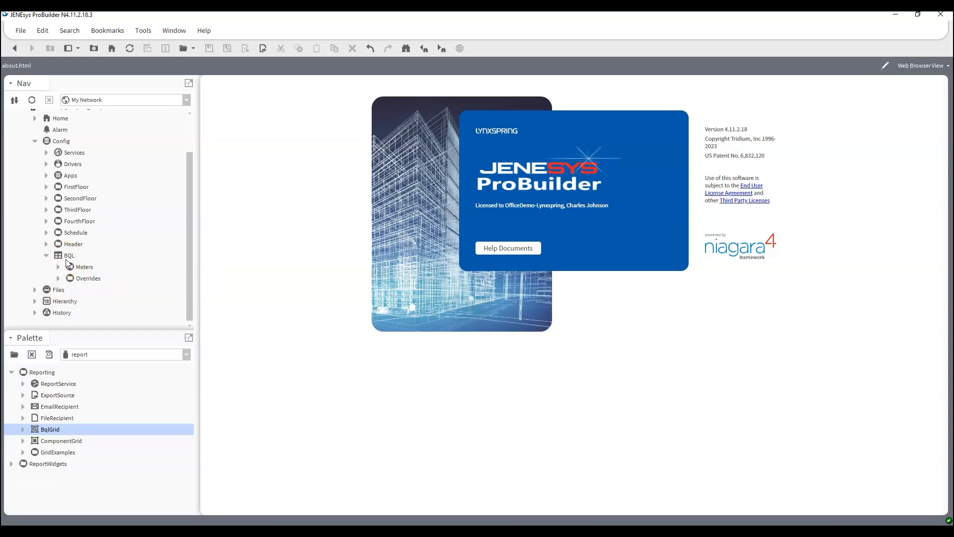
# Open the Meters wire sheet and expand Meters to list SineWave, Ramp and Random
pyautogui.doubleClick(90, 270)
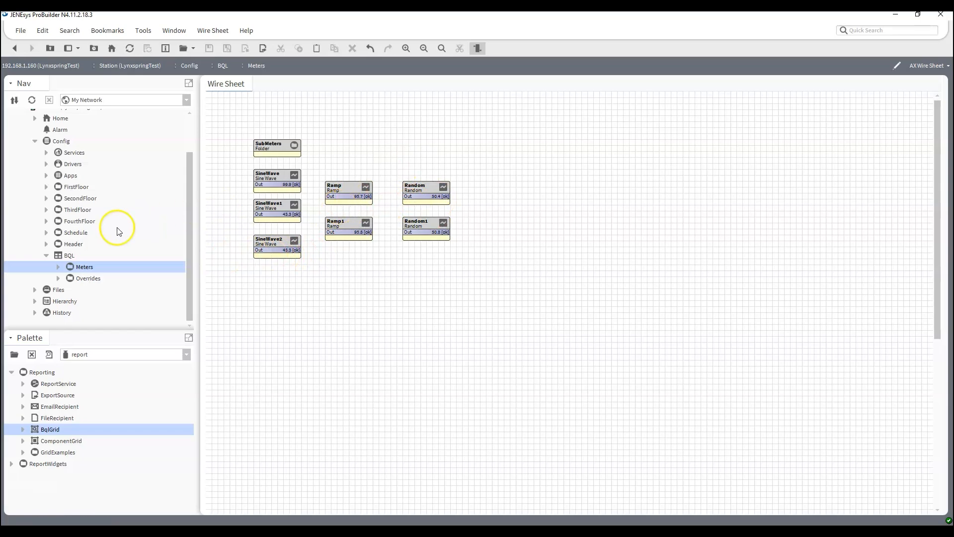
pyautogui.click(58, 267)
pyautogui.click(69, 254)
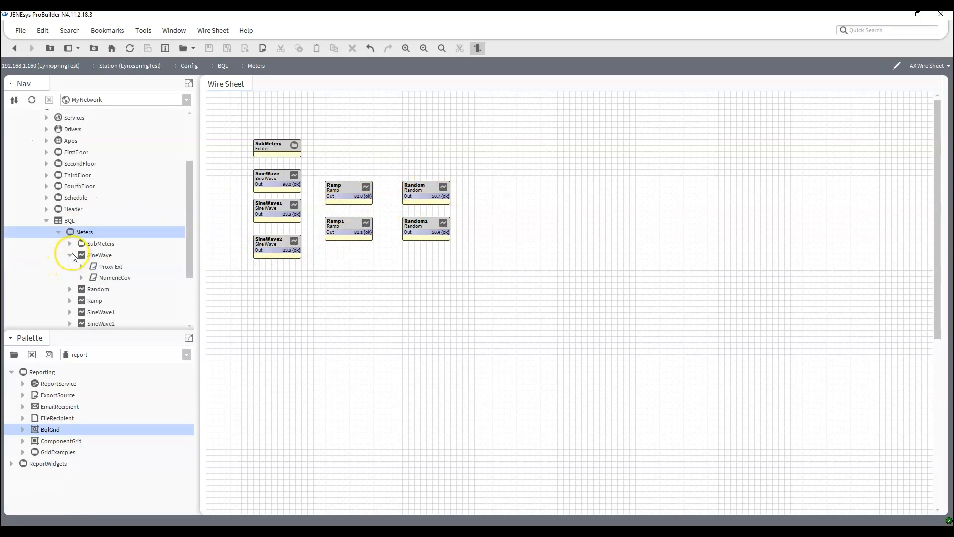
pyautogui.click(70, 255)
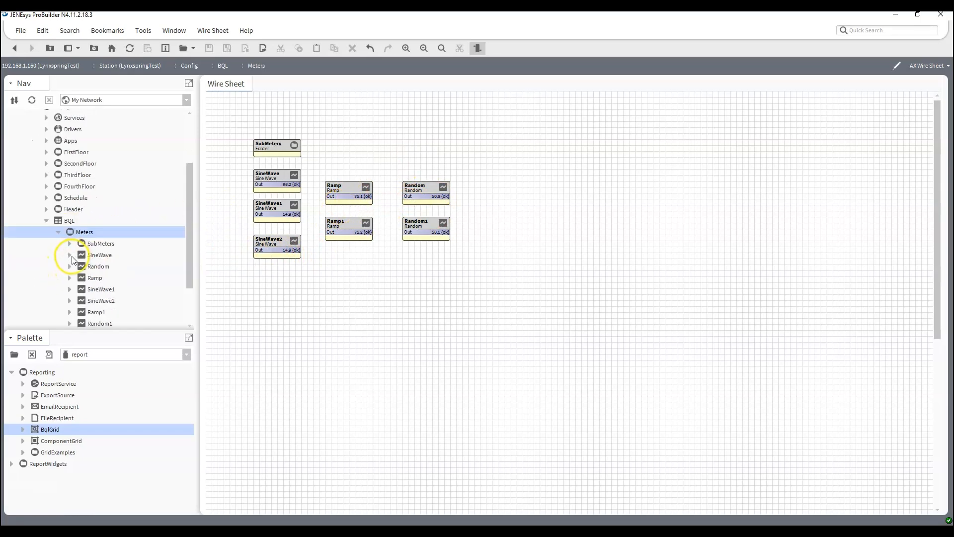
pyautogui.click(345, 269)
pyautogui.click(340, 270)
pyautogui.hotkey('ctrl', 'l')
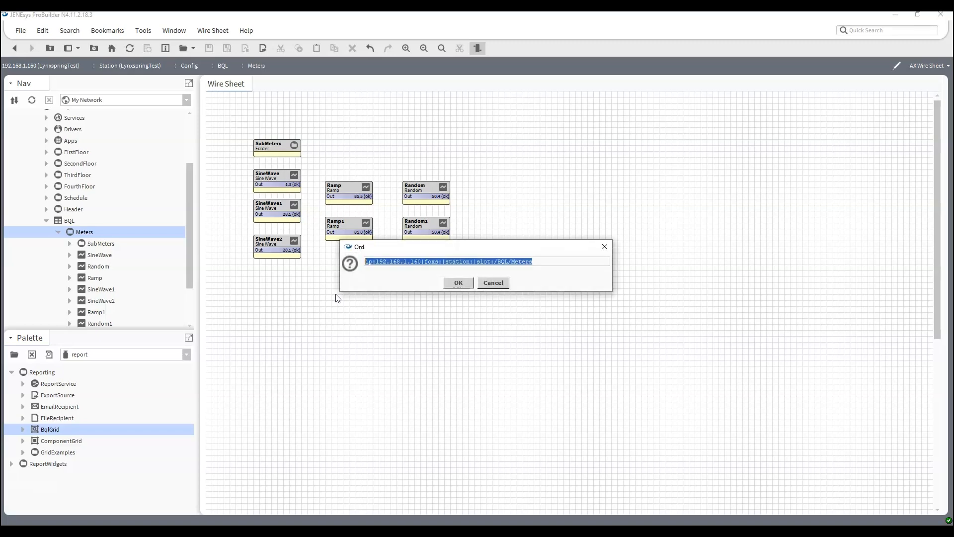
# Append bql:select slotPath, displayName, out.value from control:NumericPoint after the Meters| ord
pyautogui.moveTo(611, 268); pyautogui.dragTo(873, 293)
pyautogui.moveTo(347, 264); pyautogui.dragTo(141, 264)
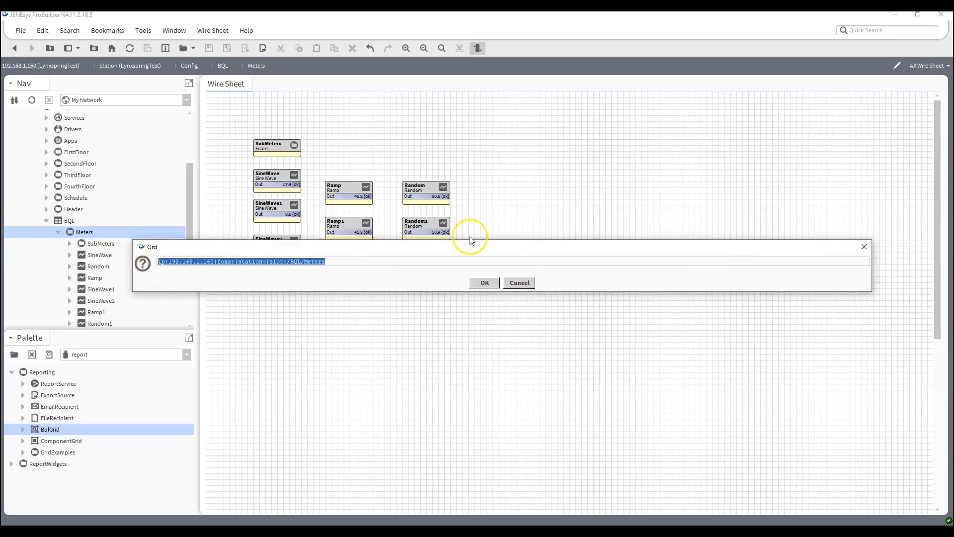
pyautogui.click(357, 266)
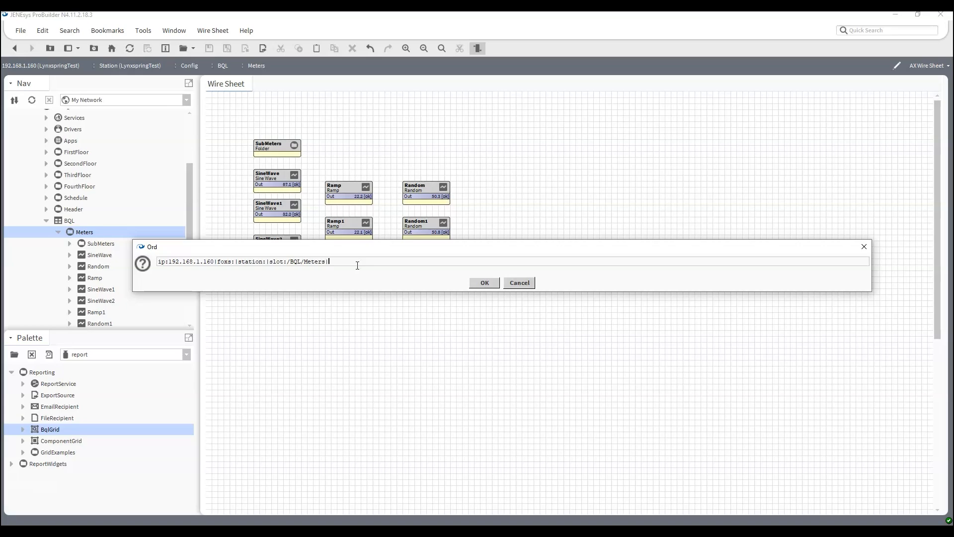
pyautogui.write('bql:select')
pyautogui.write('slotPath, displayName')
pyautogui.press('BackSpace')
pyautogui.press('BackSpace')
pyautogui.press('BackSpace')
pyautogui.write('ame, out.value from')
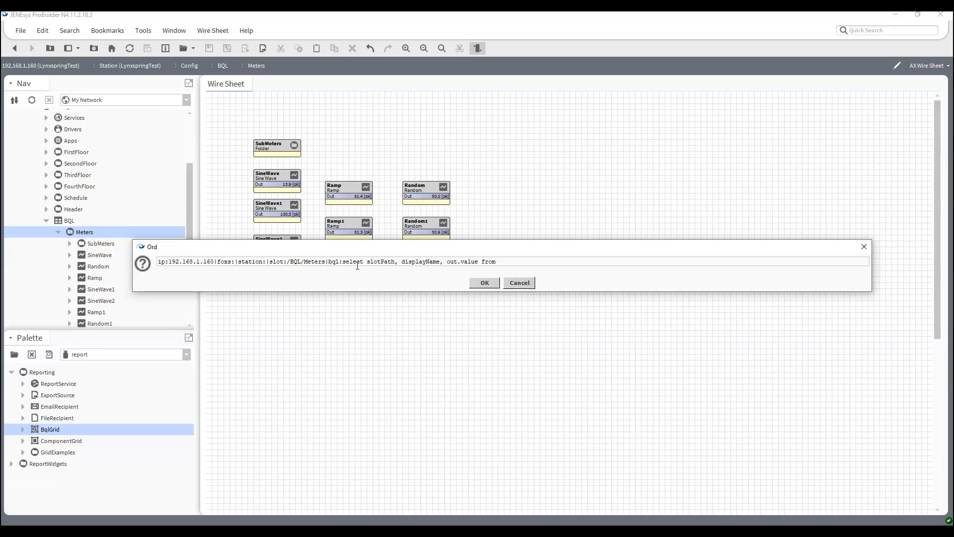
pyautogui.write(' control:N')
pyautogui.write('umericPoint')
pyautogui.moveTo(607, 260); pyautogui.dragTo(4, 244)
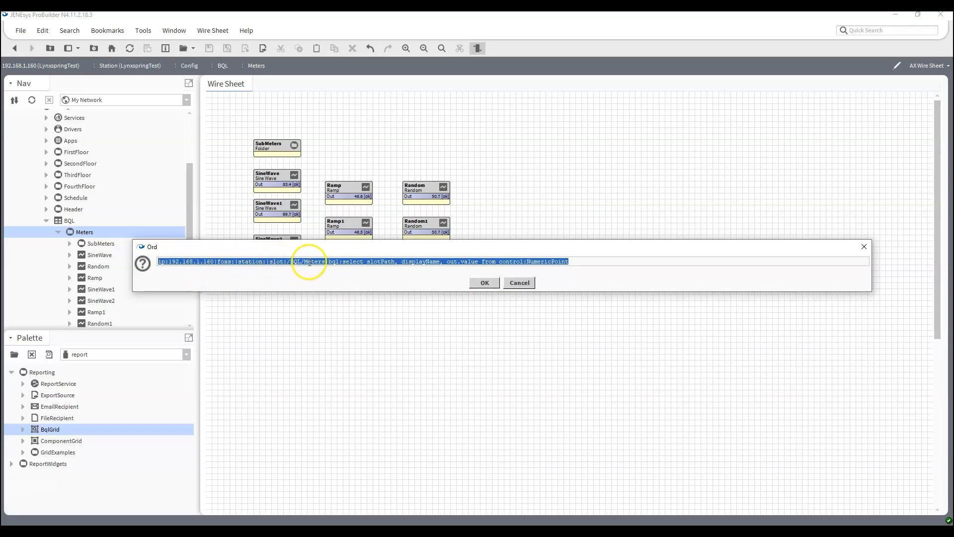
pyautogui.moveTo(327, 263); pyautogui.dragTo(238, 261)
pyautogui.moveTo(325, 261); pyautogui.dragTo(75, 266)
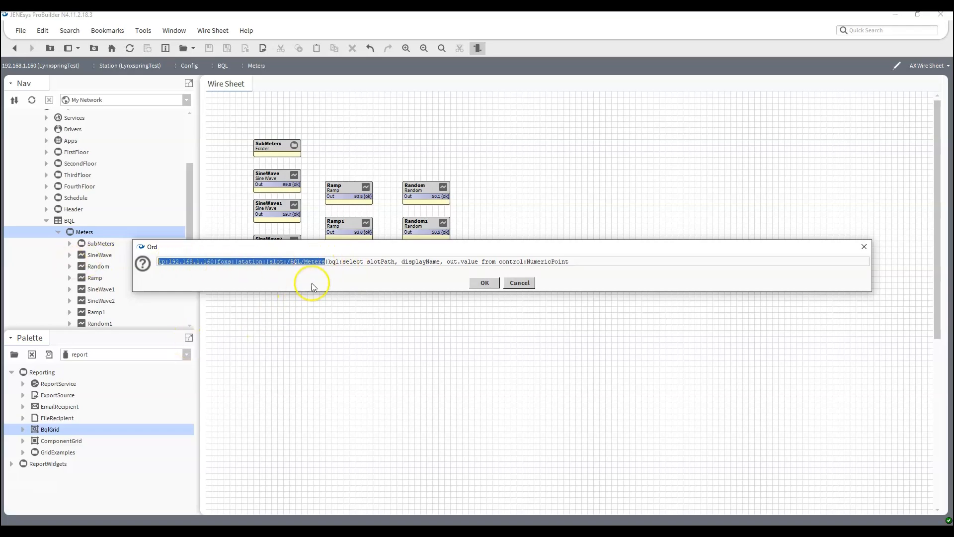
pyautogui.moveTo(329, 266); pyautogui.dragTo(478, 259)
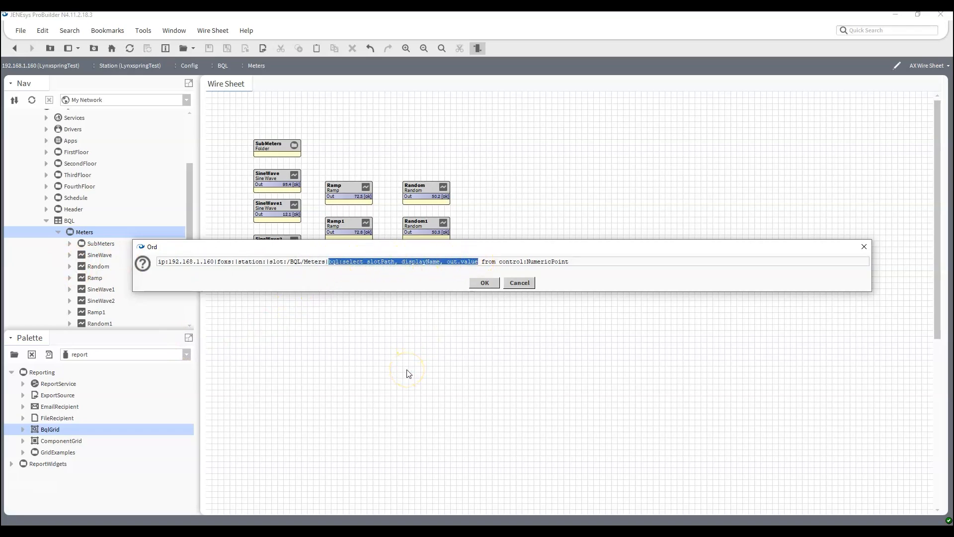
pyautogui.moveTo(482, 261); pyautogui.dragTo(571, 262)
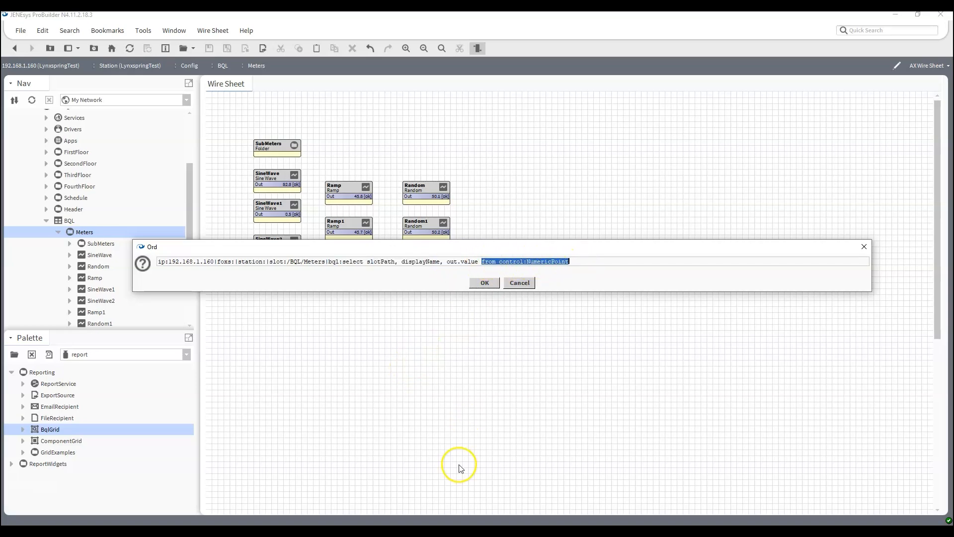
pyautogui.click(486, 284)
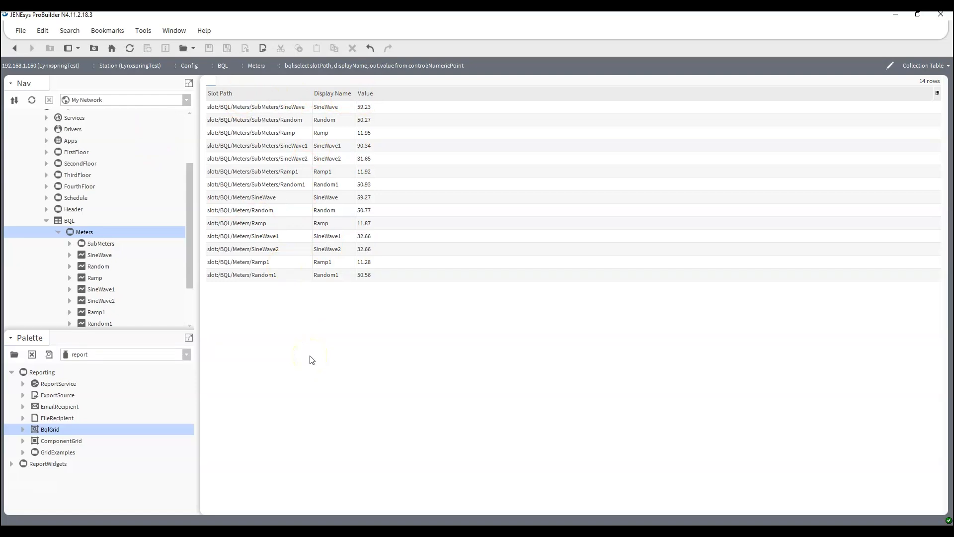
# Alias slotPath, displayName and out.value as 'Path', 'Display' and 'Output Value'
pyautogui.hotkey('ctrl', 'l')
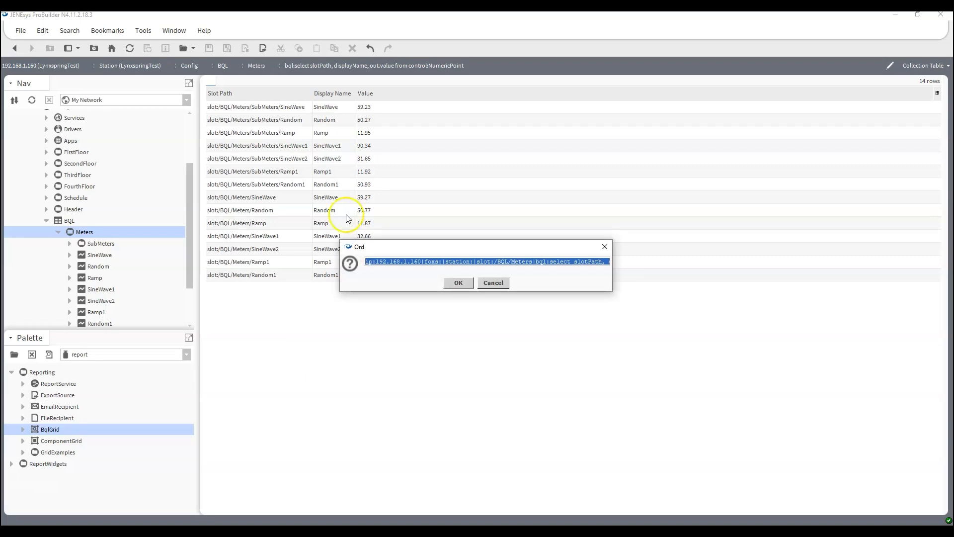
pyautogui.moveTo(341, 265); pyautogui.dragTo(78, 265)
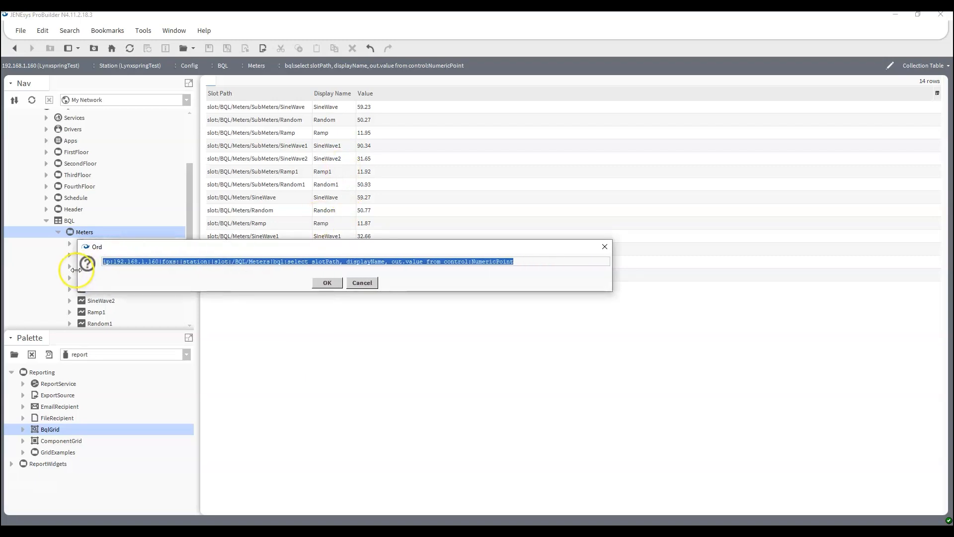
pyautogui.moveTo(612, 266); pyautogui.dragTo(731, 269)
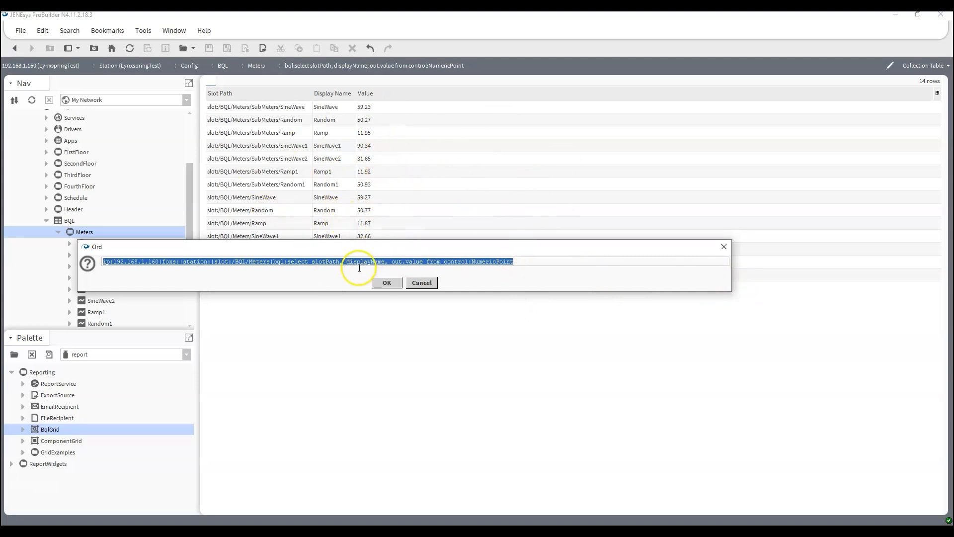
pyautogui.click(341, 261)
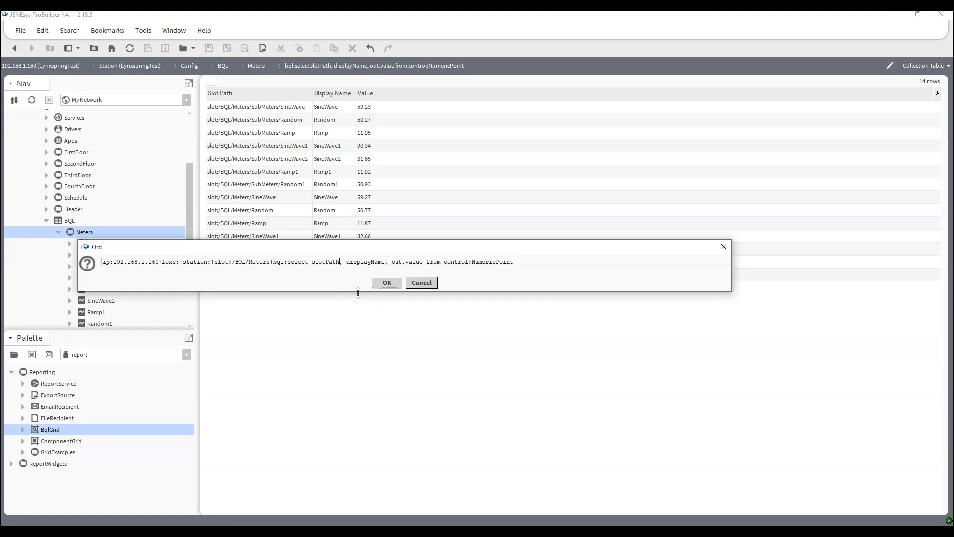
pyautogui.write("as '")
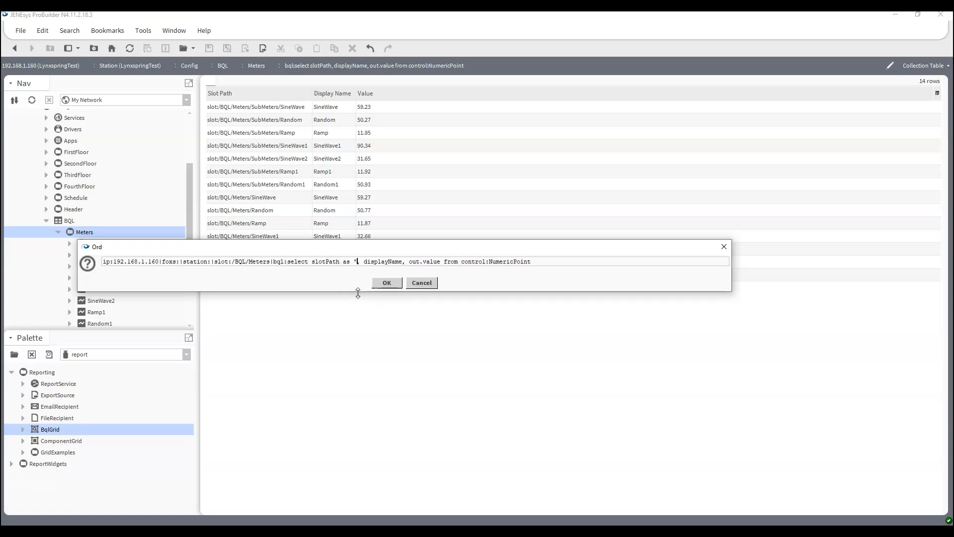
pyautogui.write('Path')
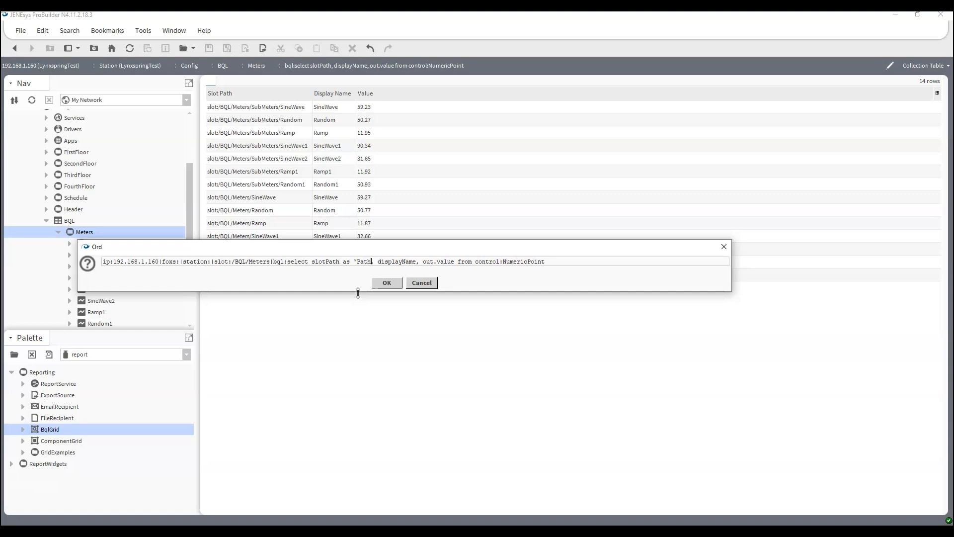
pyautogui.write("',")
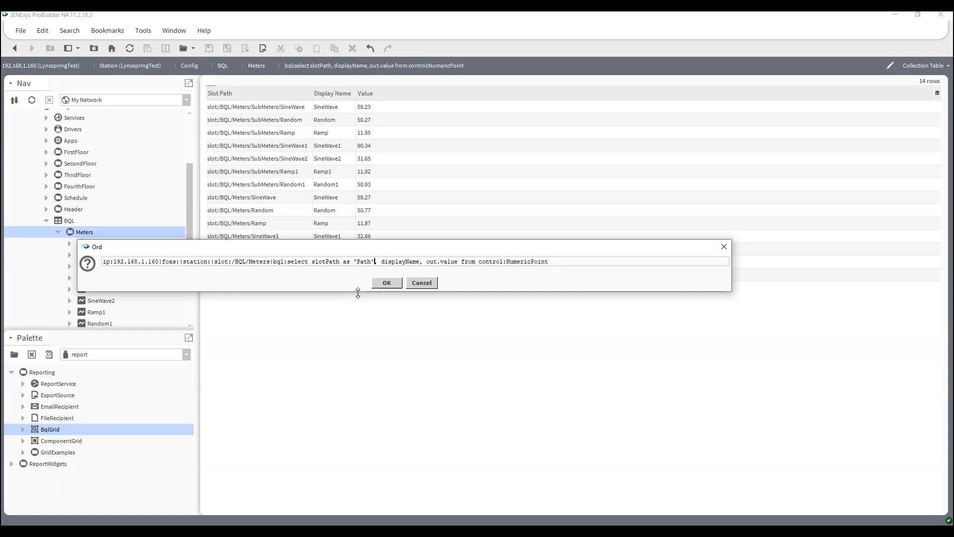
pyautogui.write(' displ')
pyautogui.write('ayName as')
pyautogui.write(" '")
pyautogui.write('Display')
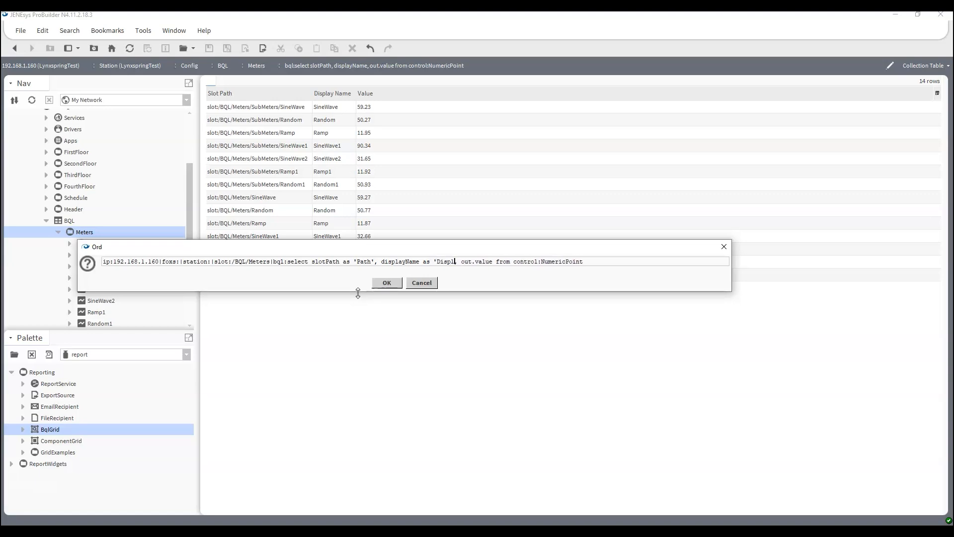
pyautogui.write("',")
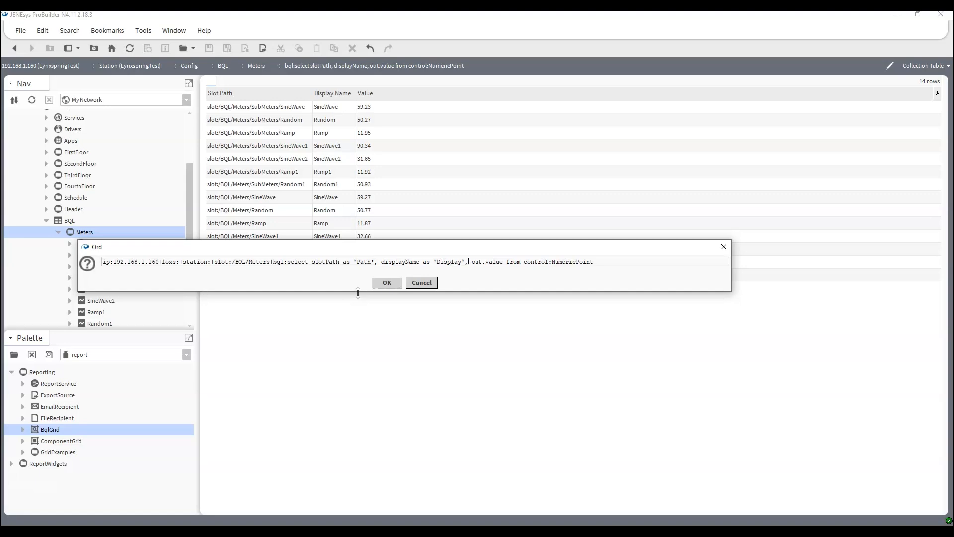
pyautogui.write(" out.value 'Outo")
pyautogui.press('BackSpace')
pyautogui.write("put Value'")
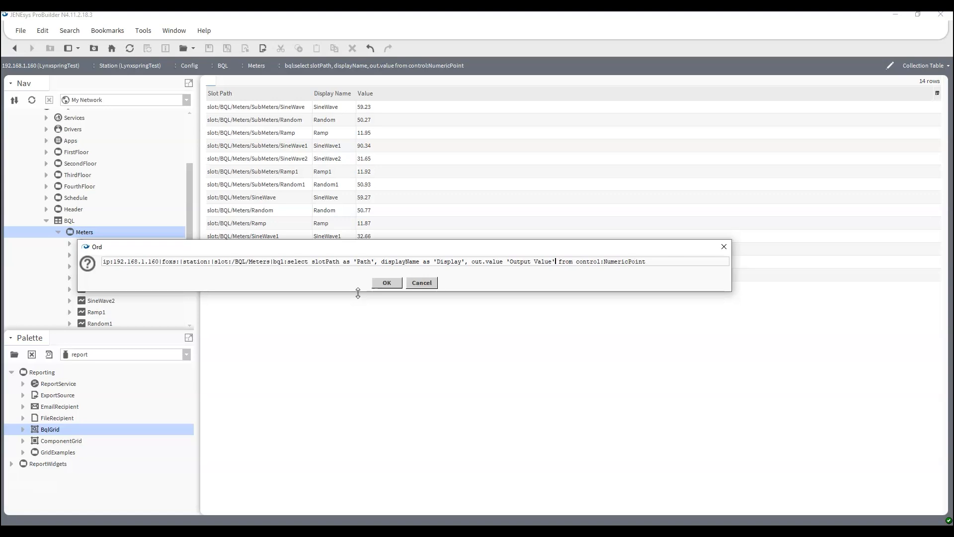
pyautogui.click(504, 261)
pyautogui.write('as')
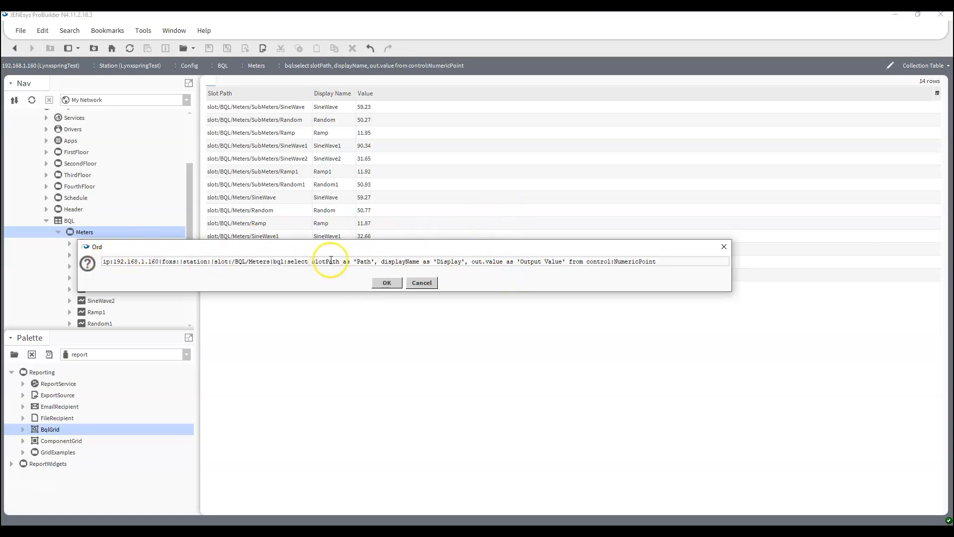
pyautogui.moveTo(314, 262); pyautogui.dragTo(375, 263)
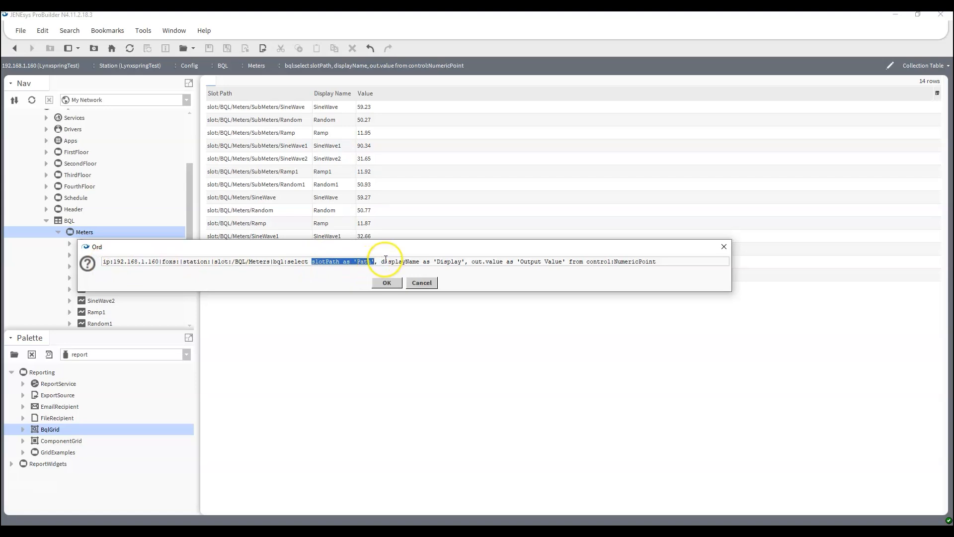
pyautogui.moveTo(381, 262); pyautogui.dragTo(466, 261)
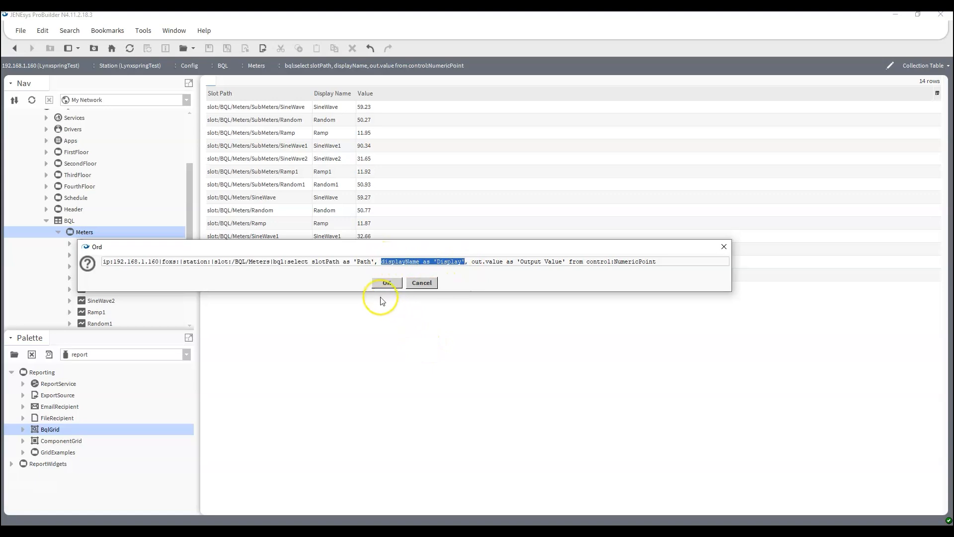
# Run the aliased query so the 14 rows show Path, Display and Output Value headers
pyautogui.click(385, 283)
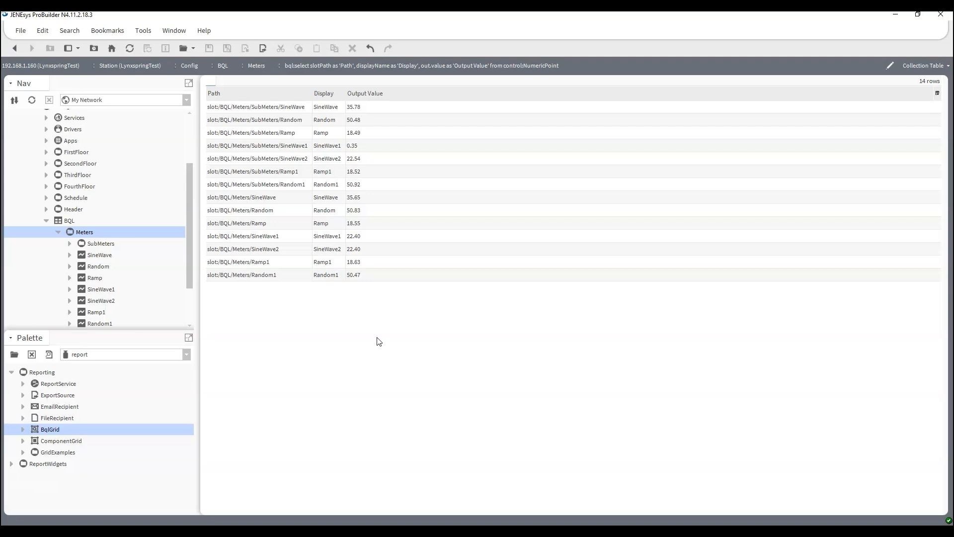
# Replace the column list and source with bql:select * from kitControl:SineWave
pyautogui.hotkey('ctrl', 'l')
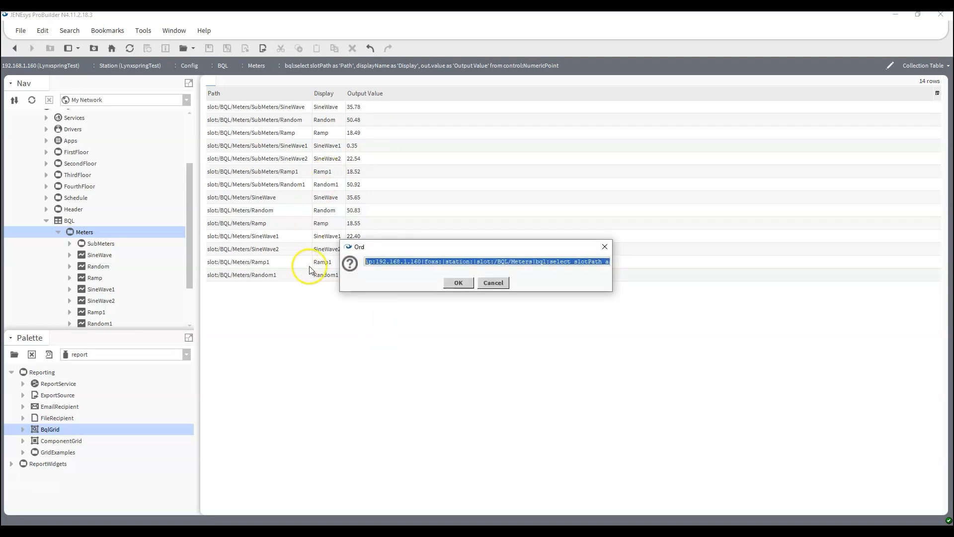
pyautogui.moveTo(339, 269); pyautogui.dragTo(21, 263)
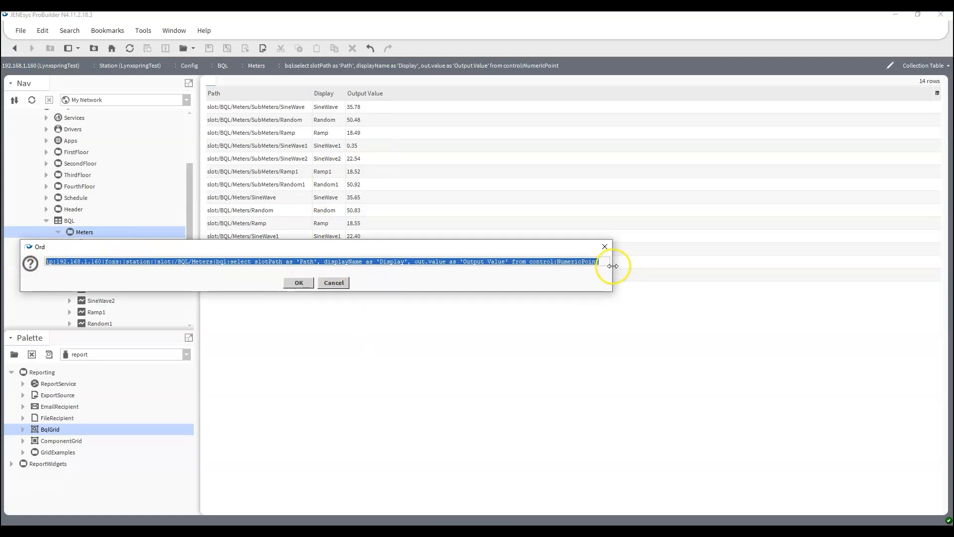
pyautogui.moveTo(612, 267); pyautogui.dragTo(781, 266)
pyautogui.moveTo(491, 261); pyautogui.dragTo(533, 323)
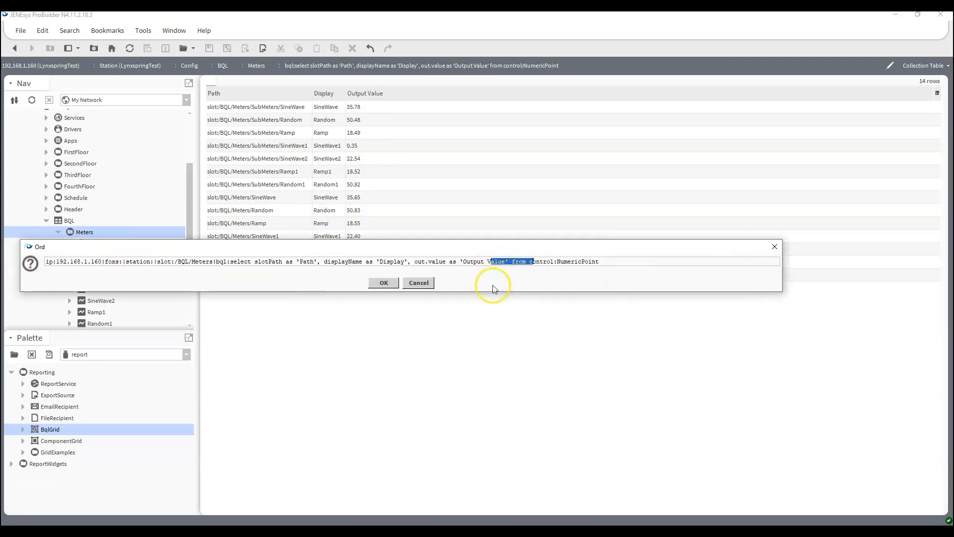
pyautogui.moveTo(475, 255); pyautogui.dragTo(538, 309)
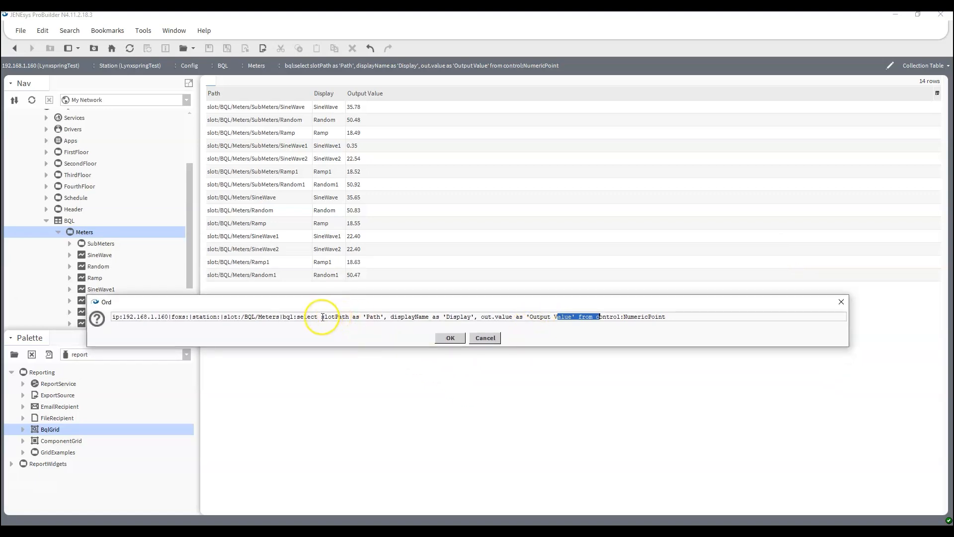
pyautogui.moveTo(322, 317); pyautogui.dragTo(855, 326)
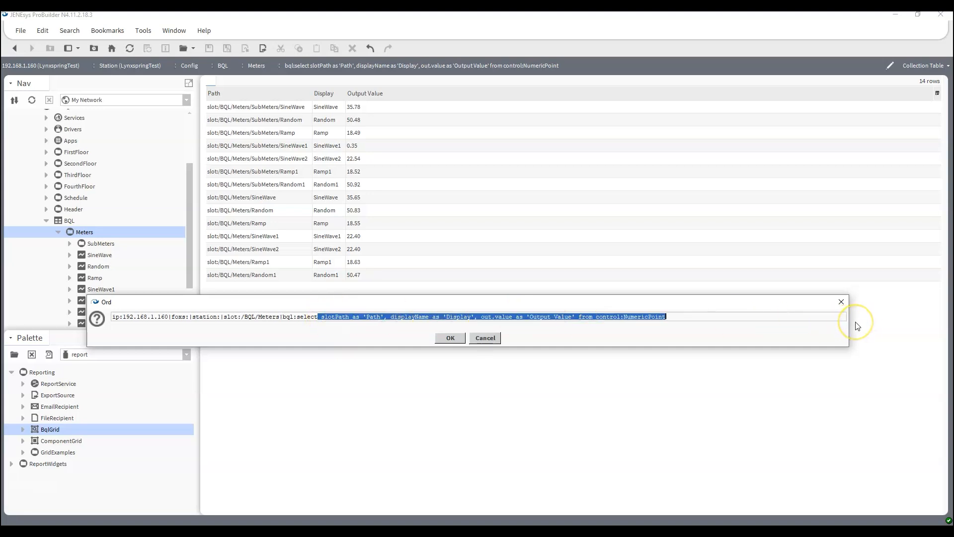
pyautogui.press('BackSpace')
pyautogui.write('*')
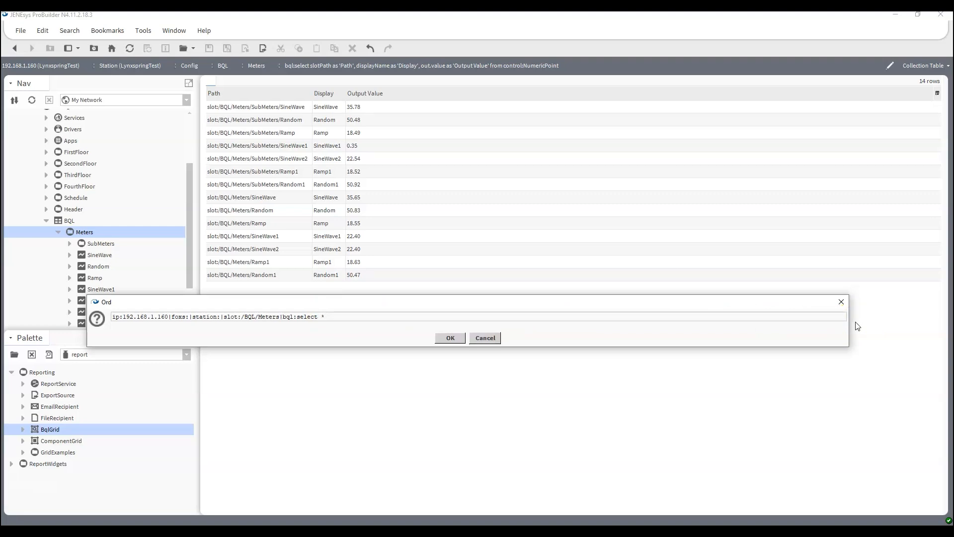
pyautogui.write(' from kitControl:SineWave')
# Run the select * from kitControl:SineWave query, listing all six SineWave points
pyautogui.press('Return')
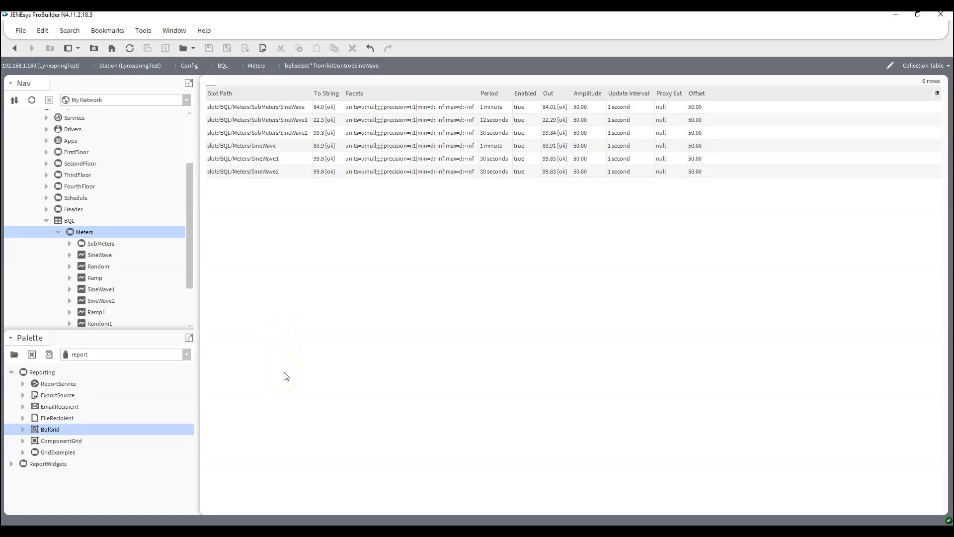
pyautogui.hotkey('ctrl', 'l')
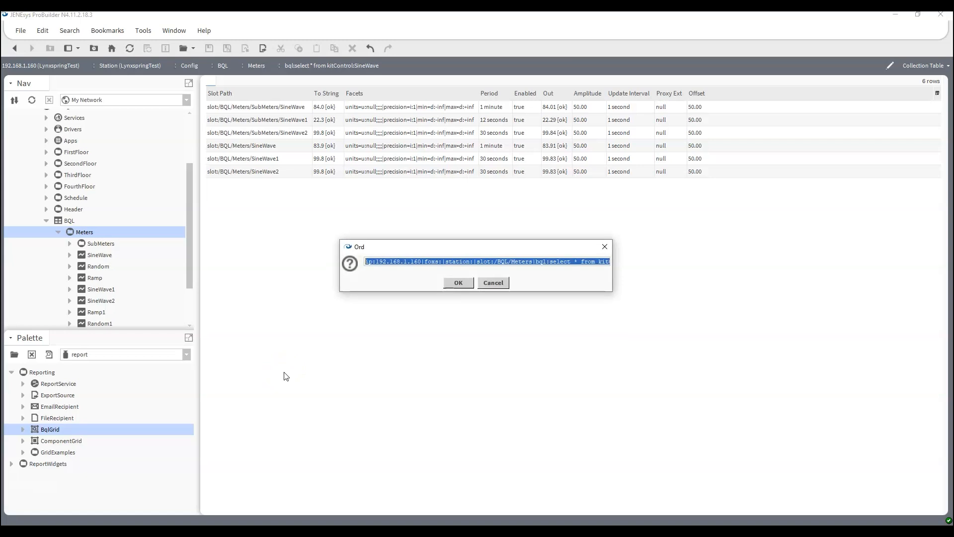
# Swap the SineWave clause for 'from control:NumericPoint' and run it, listing all 14 points
pyautogui.moveTo(337, 263); pyautogui.dragTo(29, 263)
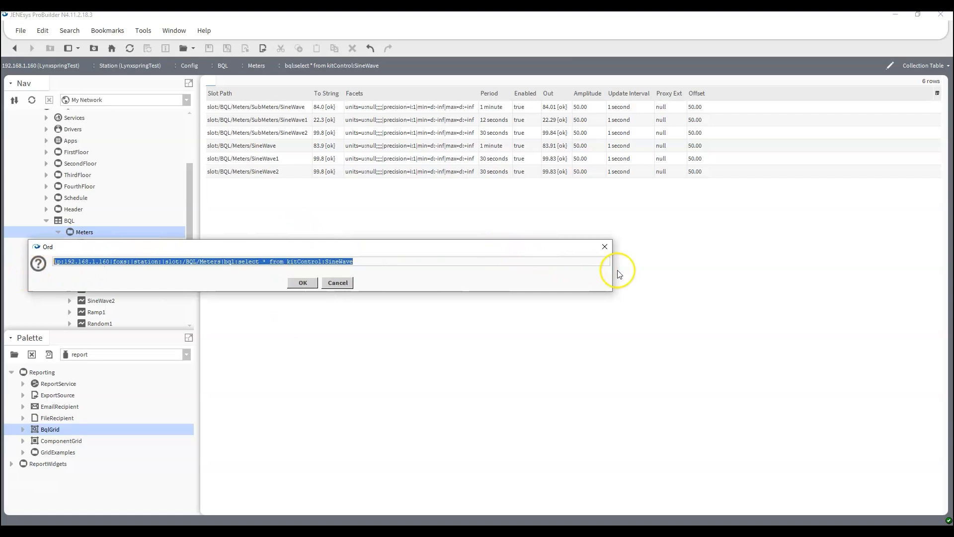
pyautogui.moveTo(613, 270); pyautogui.dragTo(768, 271)
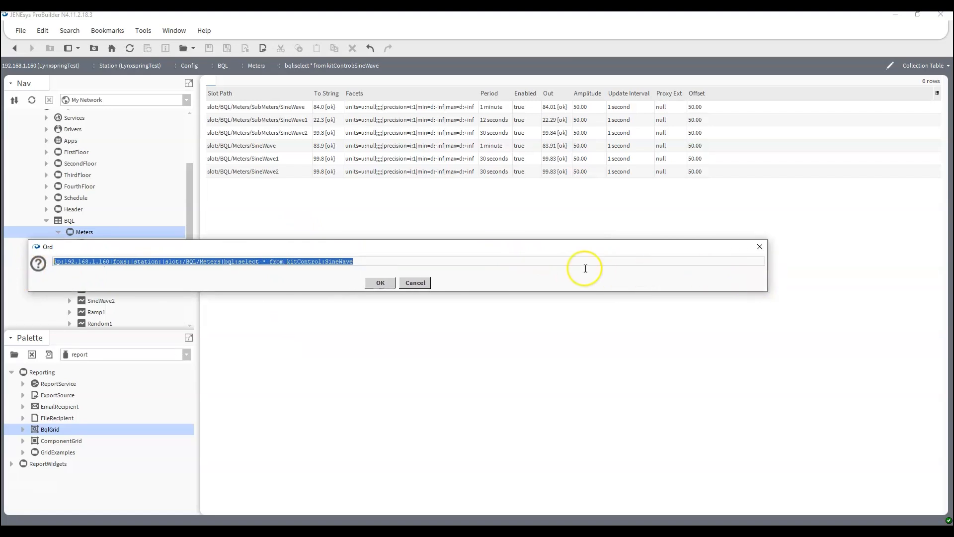
pyautogui.click(368, 262)
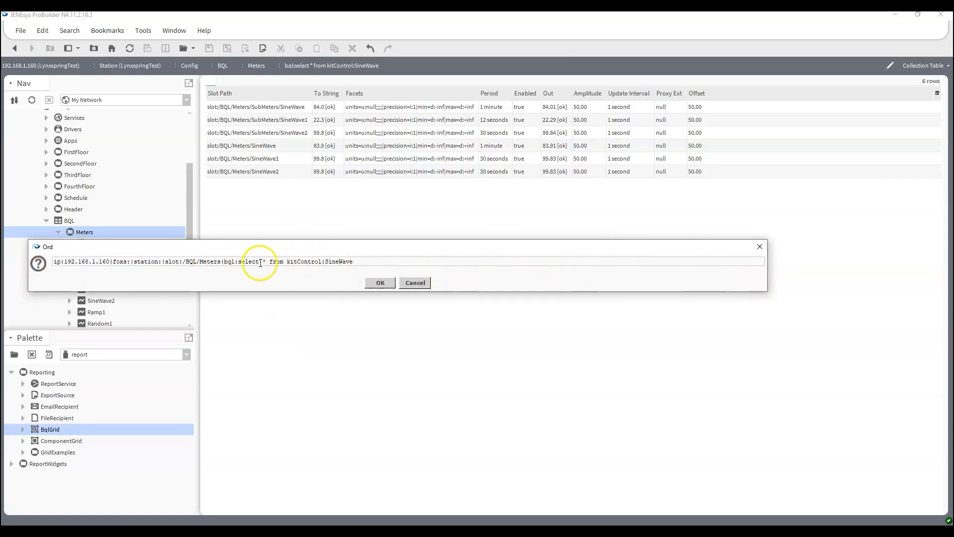
pyautogui.moveTo(260, 263); pyautogui.dragTo(511, 259)
pyautogui.press('Delete')
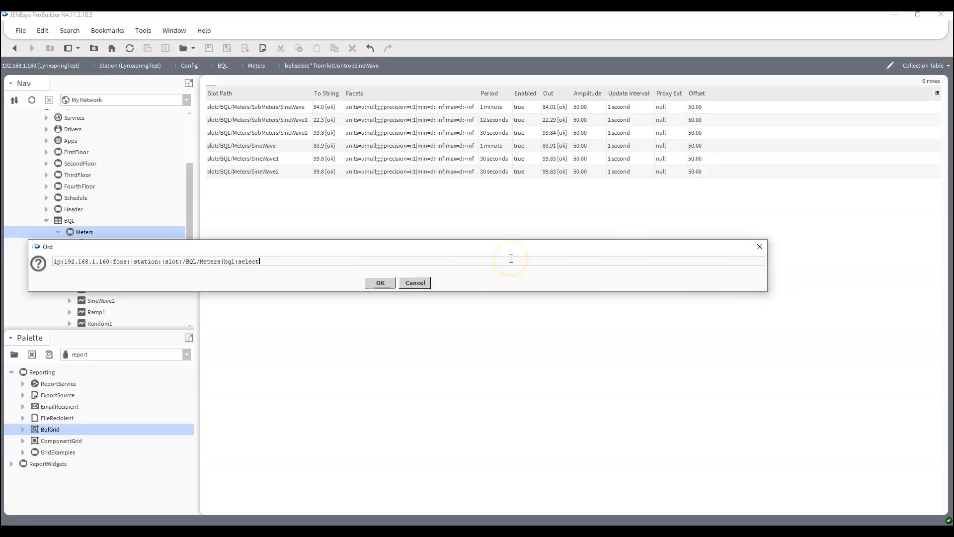
pyautogui.write('from control:NumericPoint')
pyautogui.press('Return')
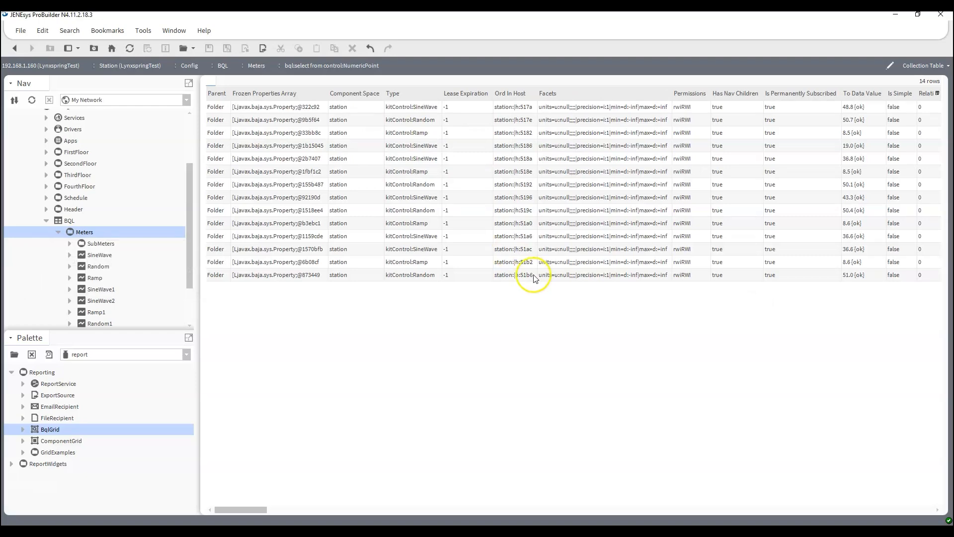
pyautogui.moveTo(255, 509); pyautogui.dragTo(237, 514)
pyautogui.hotkey('ctrl', 'l')
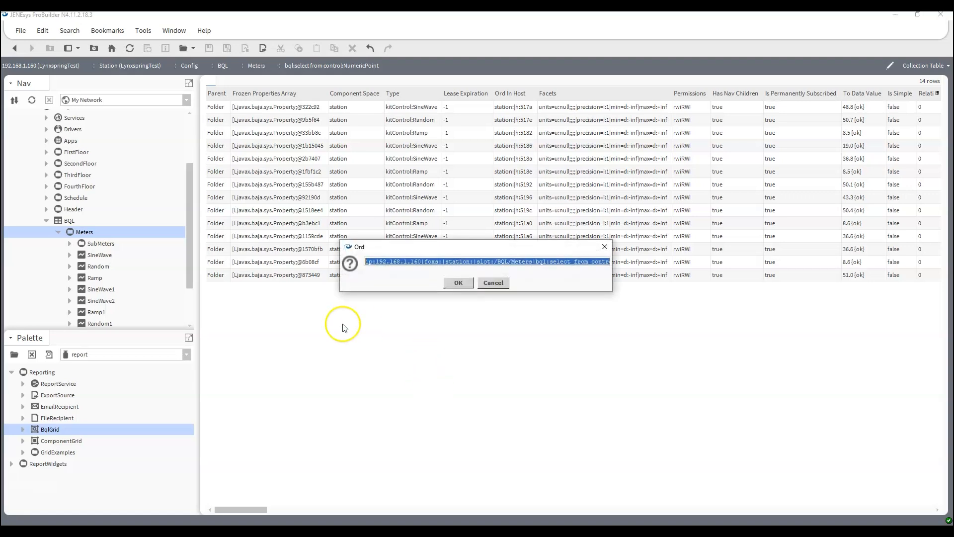
# Insert displayName, MAX(out.value), Count(*) into the NumericPoint query and run it
pyautogui.moveTo(340, 283); pyautogui.dragTo(43, 279)
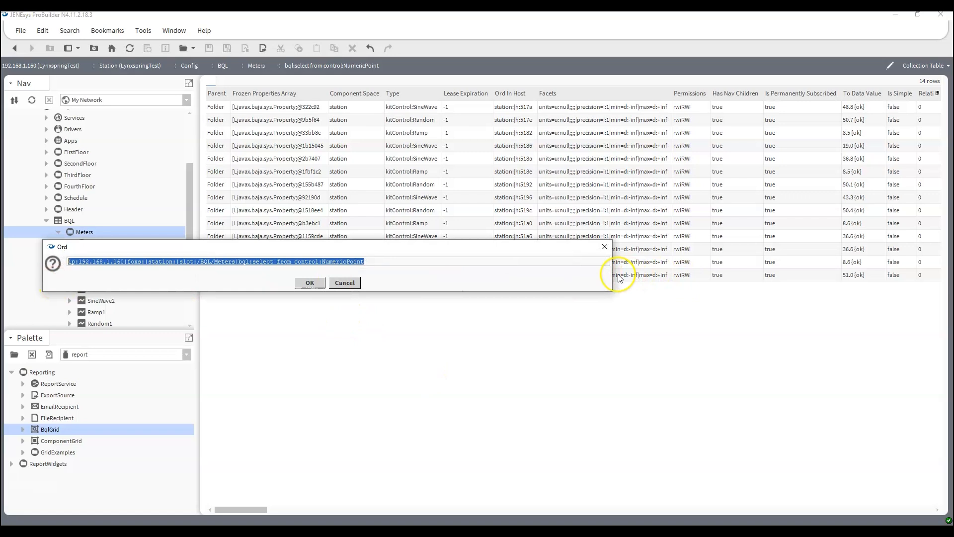
pyautogui.moveTo(612, 273); pyautogui.dragTo(846, 279)
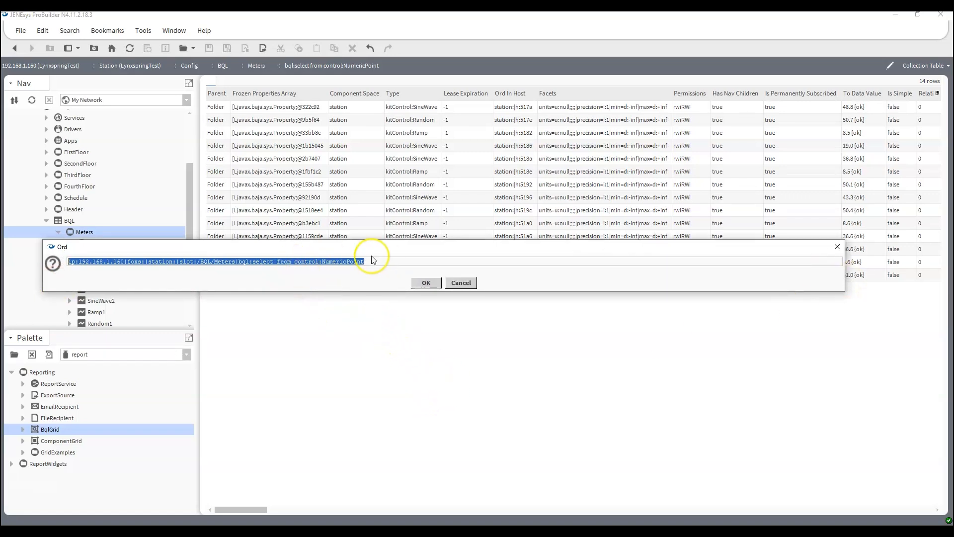
pyautogui.moveTo(390, 262); pyautogui.dragTo(277, 263)
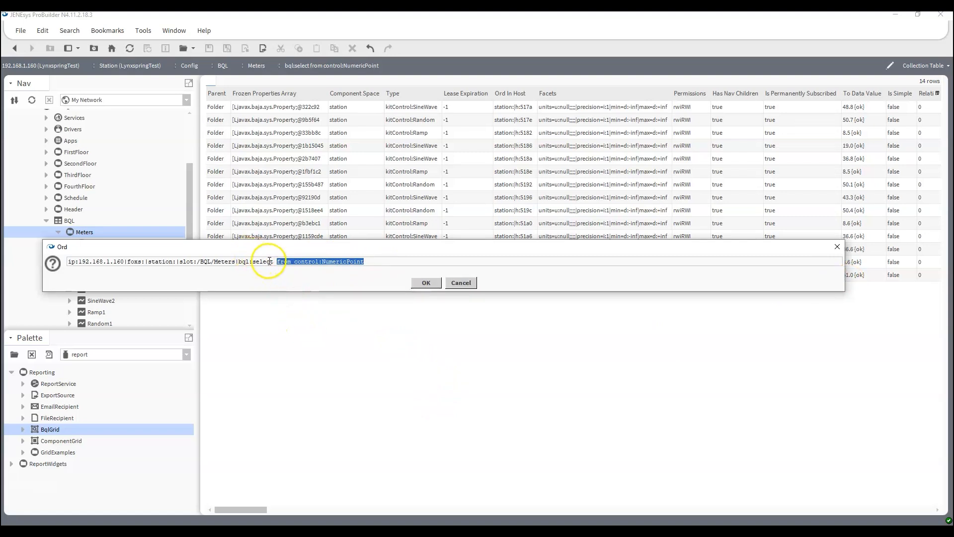
pyautogui.click(273, 263)
pyautogui.write('disp')
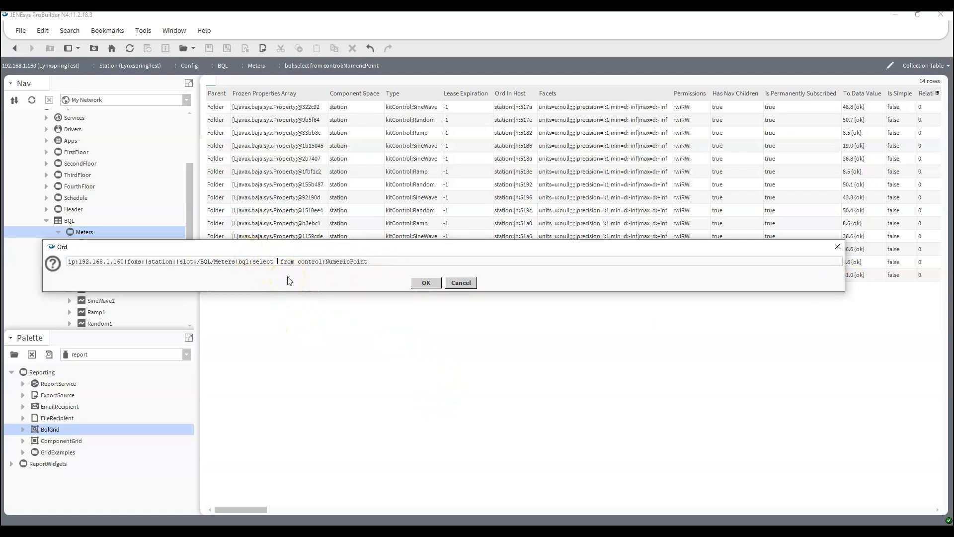
pyautogui.write('layName, MAX(')
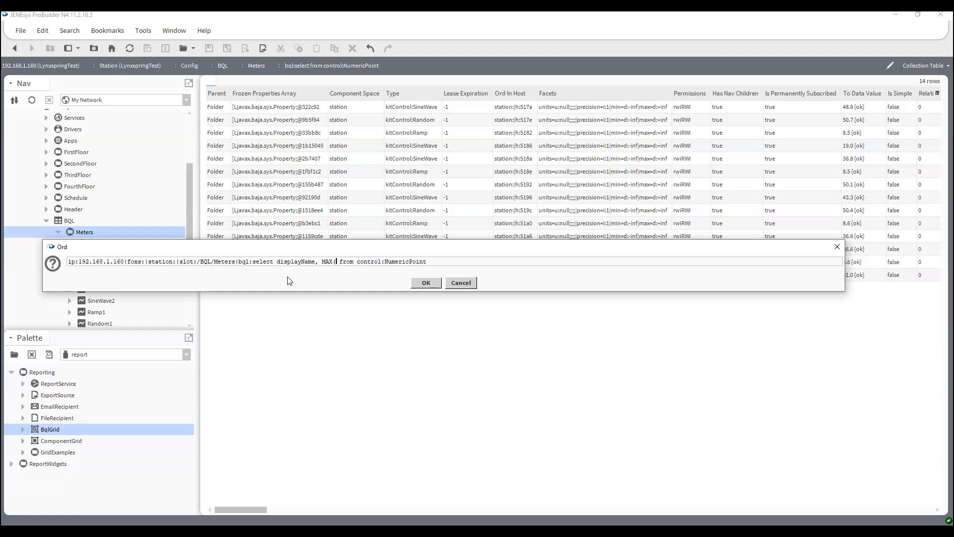
pyautogui.write('out.value), ')
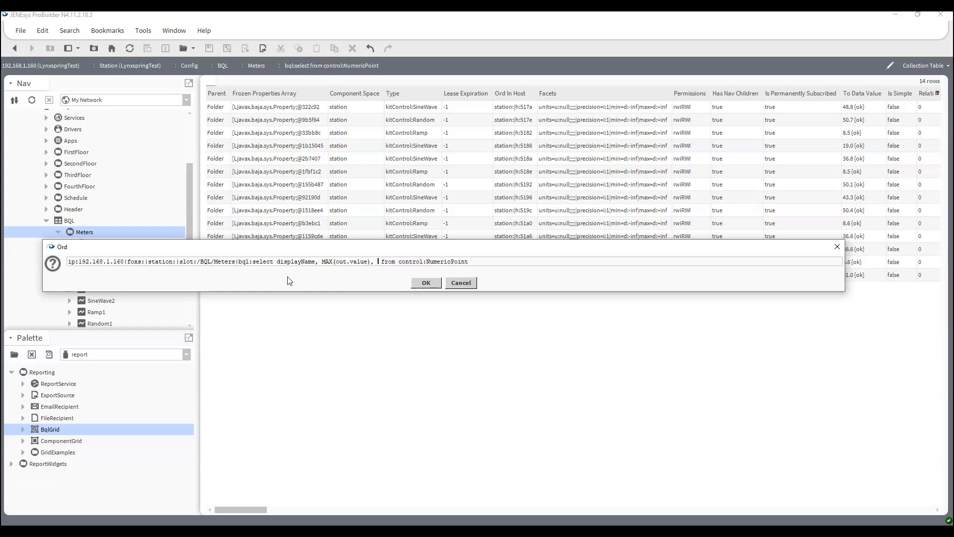
pyautogui.write('Count(*)')
pyautogui.click(426, 284)
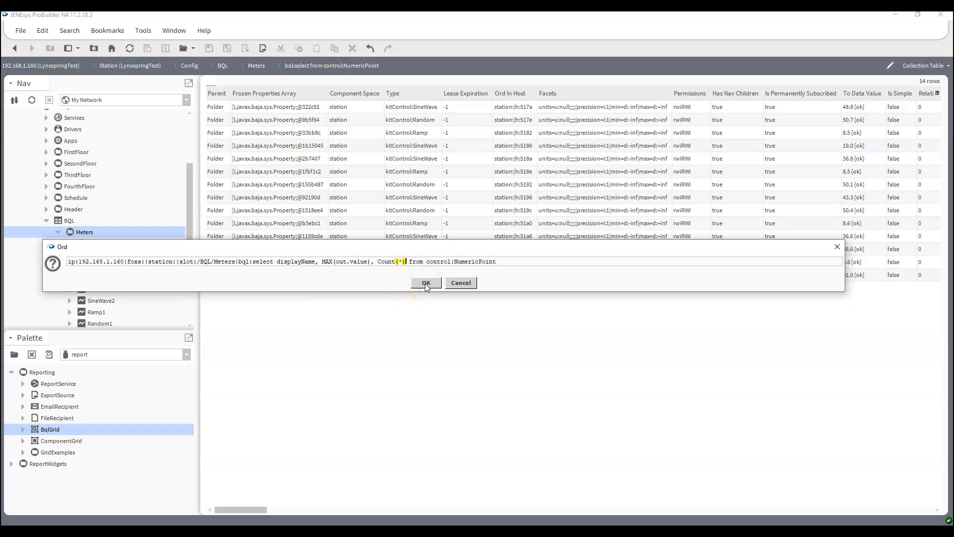
pyautogui.click(426, 283)
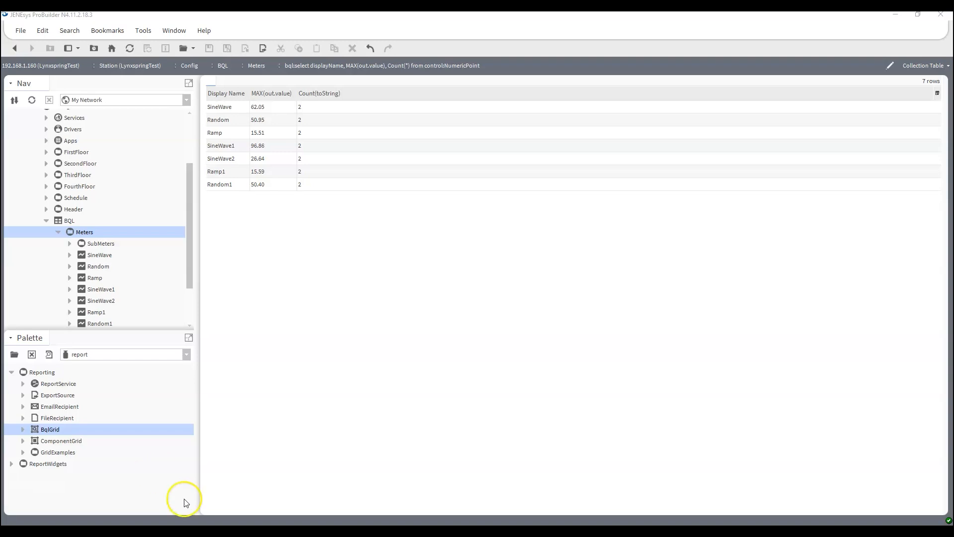
# Collapse Meters, expand History > LynxspringTest and open the Meters_SineWave chart
pyautogui.click(58, 232)
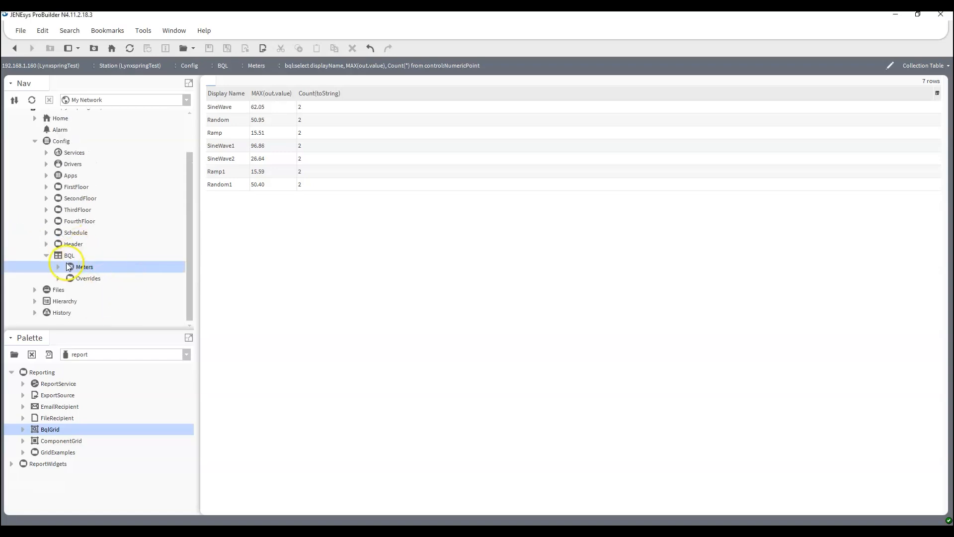
pyautogui.click(34, 312)
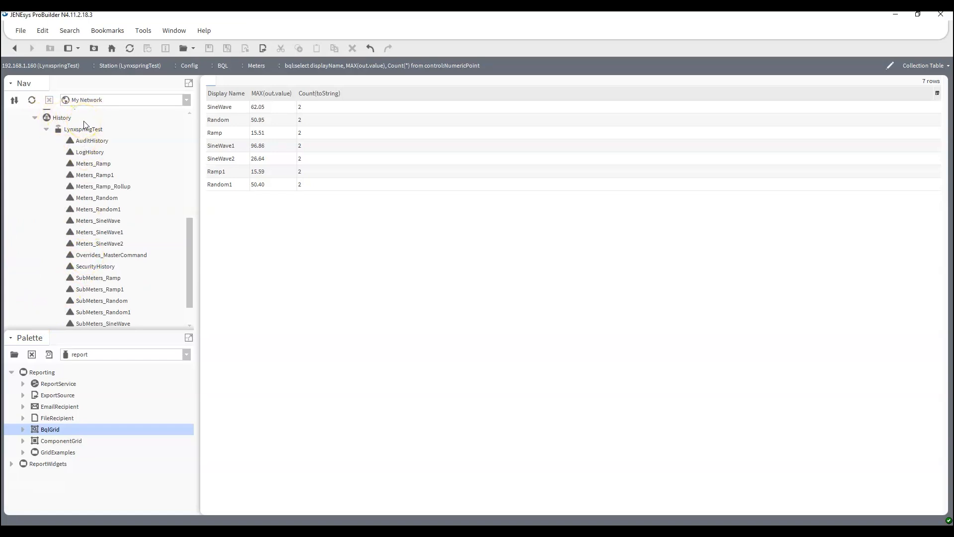
pyautogui.doubleClick(97, 220)
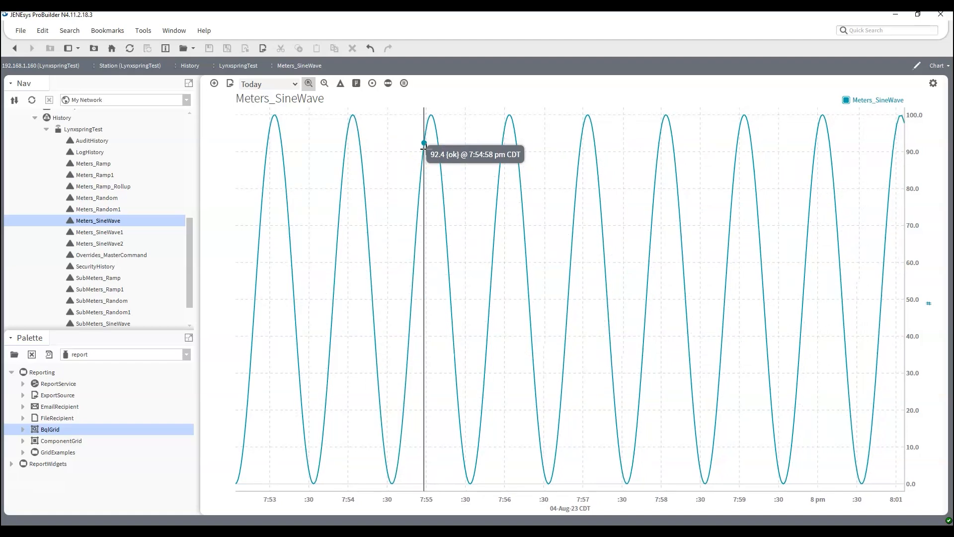
# Insert |bql:select timestamp, value from after history: and run it for a 500-row table
pyautogui.hotkey('ctrl', 'l')
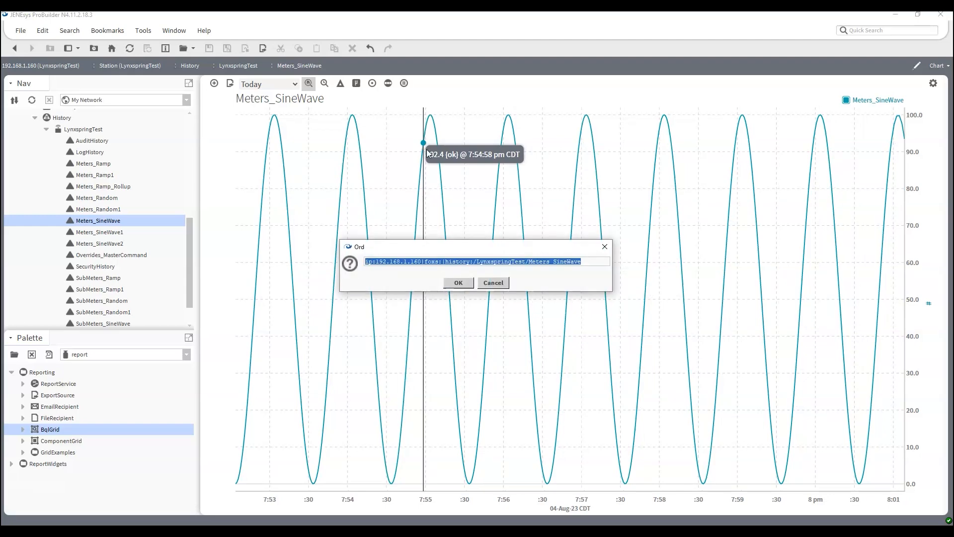
pyautogui.moveTo(612, 264); pyautogui.dragTo(871, 264)
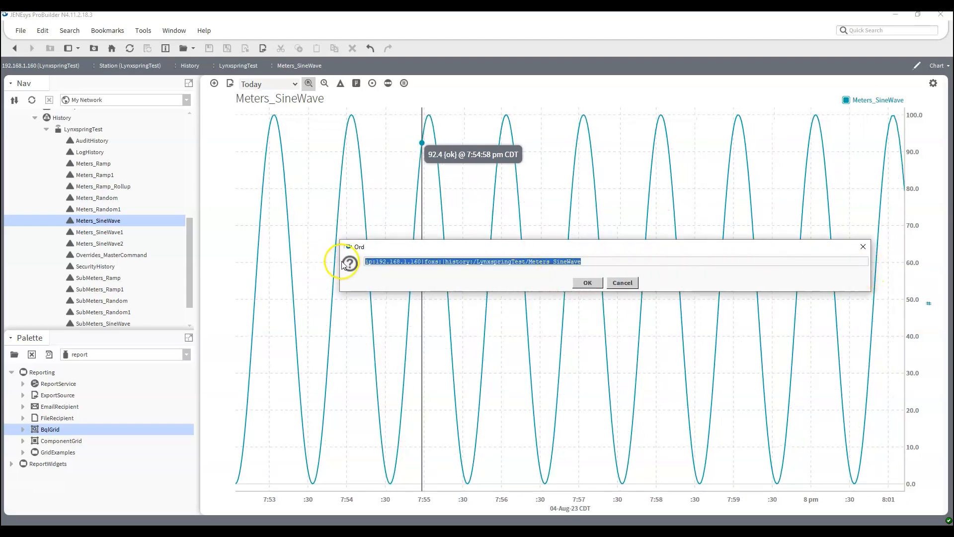
pyautogui.moveTo(337, 260); pyautogui.dragTo(115, 264)
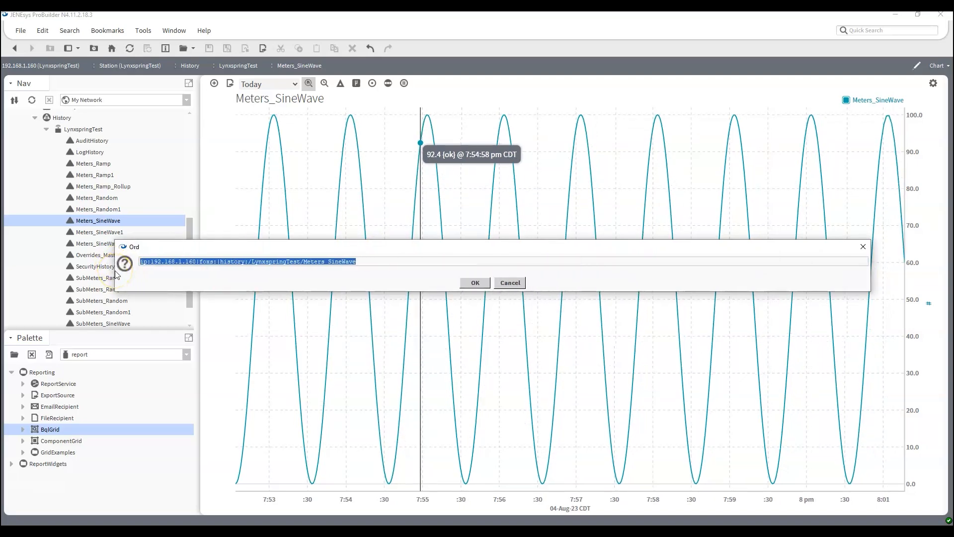
pyautogui.click(248, 260)
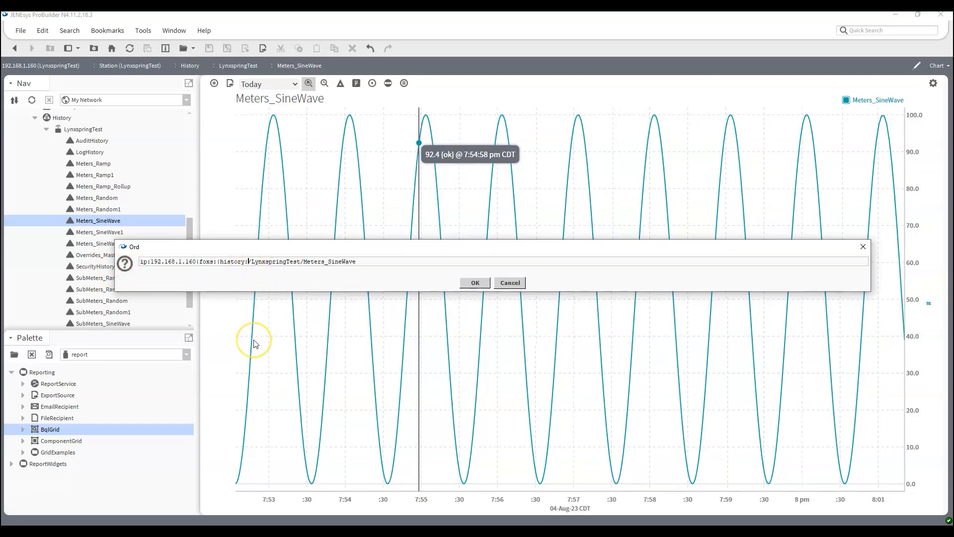
pyautogui.click(248, 261)
pyautogui.moveTo(248, 262); pyautogui.dragTo(116, 267)
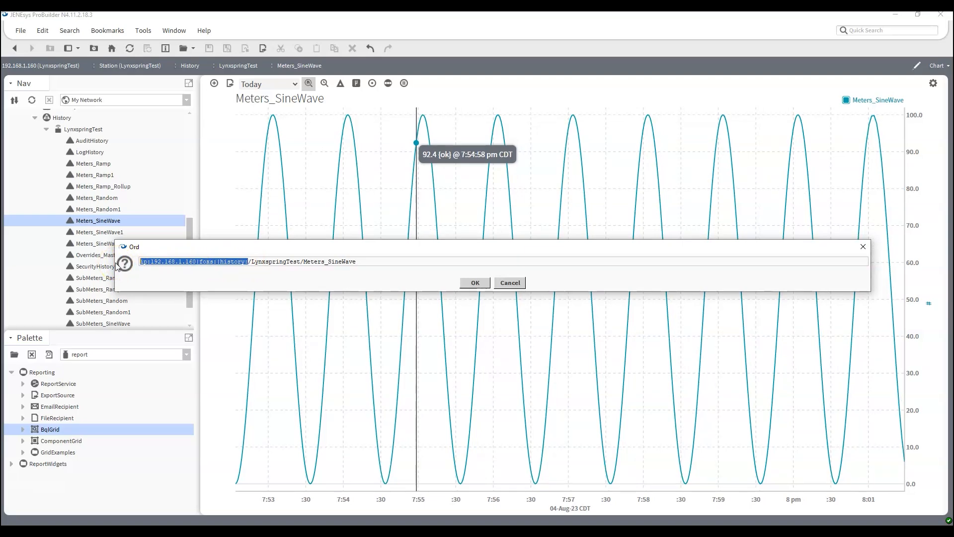
pyautogui.click(251, 258)
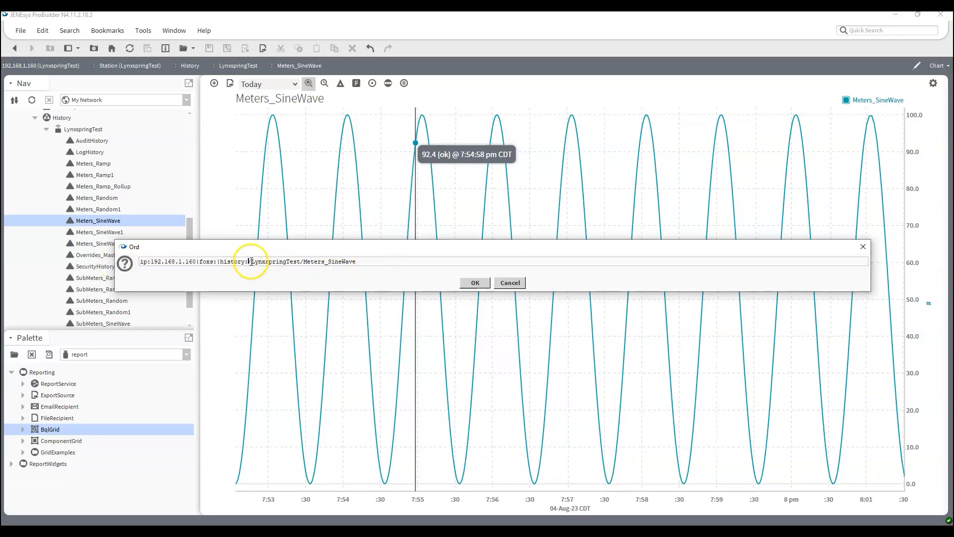
pyautogui.write('|')
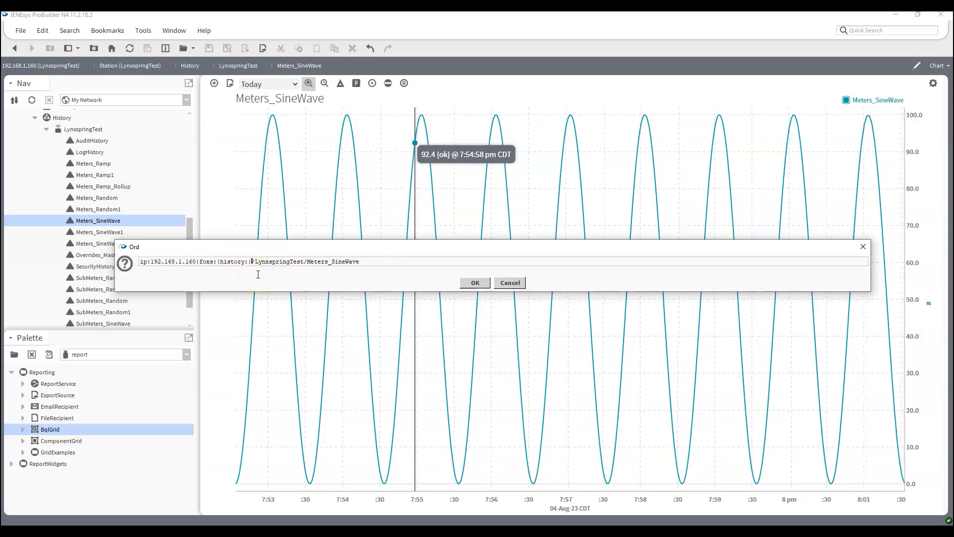
pyautogui.write('bql:select timestamp')
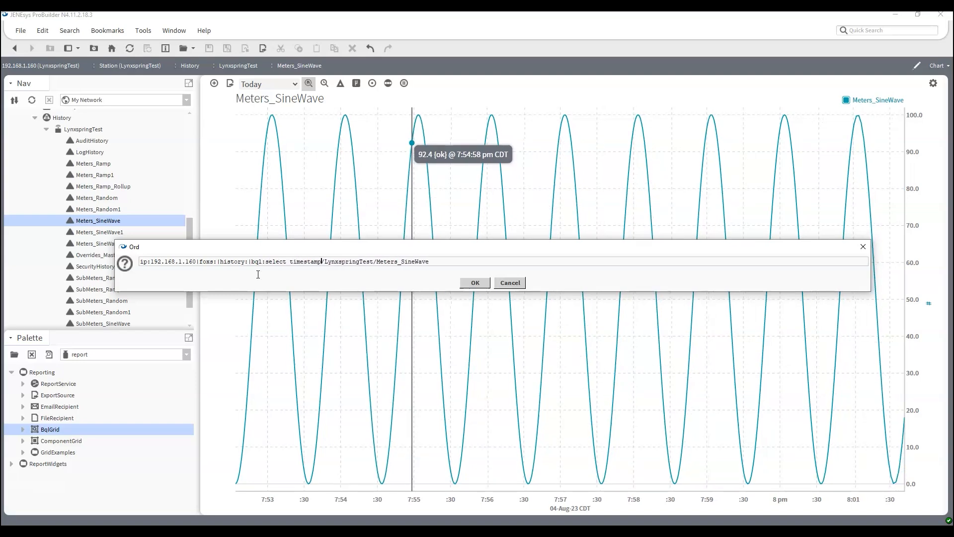
pyautogui.write(', value')
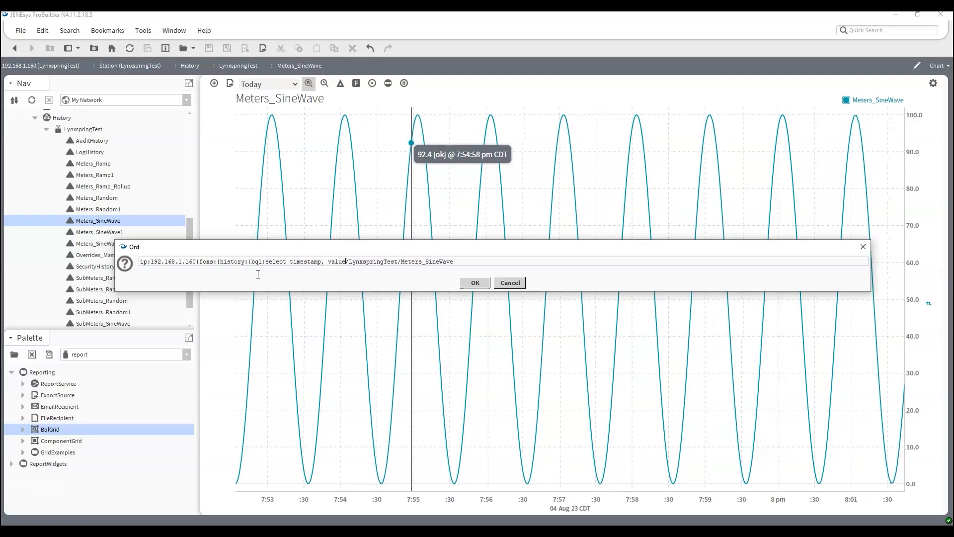
pyautogui.write(' from')
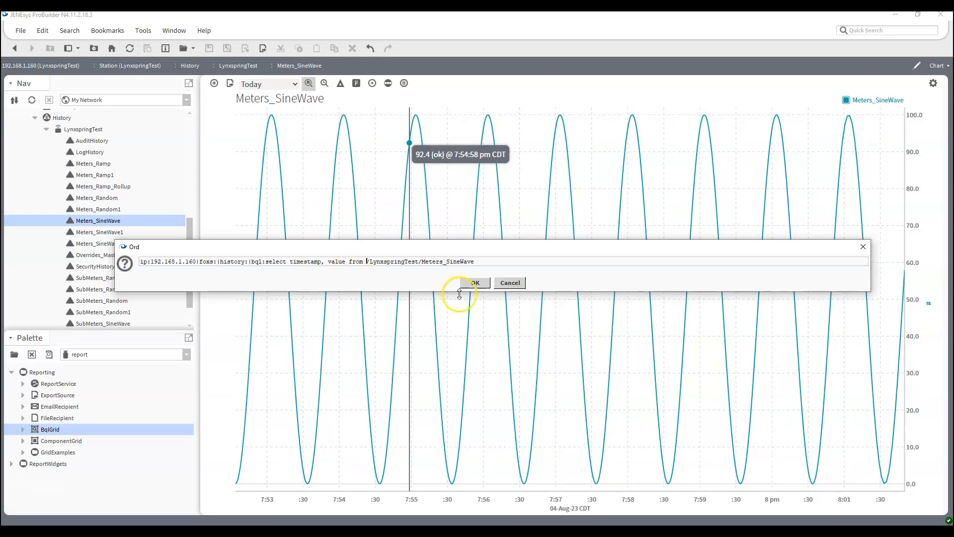
pyautogui.click(475, 283)
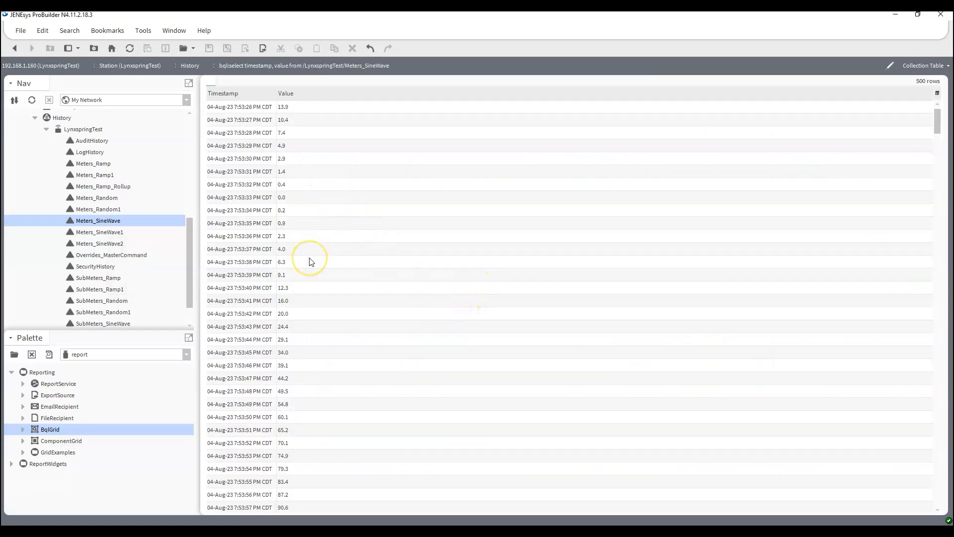
pyautogui.scroll(-10, 311, 263)
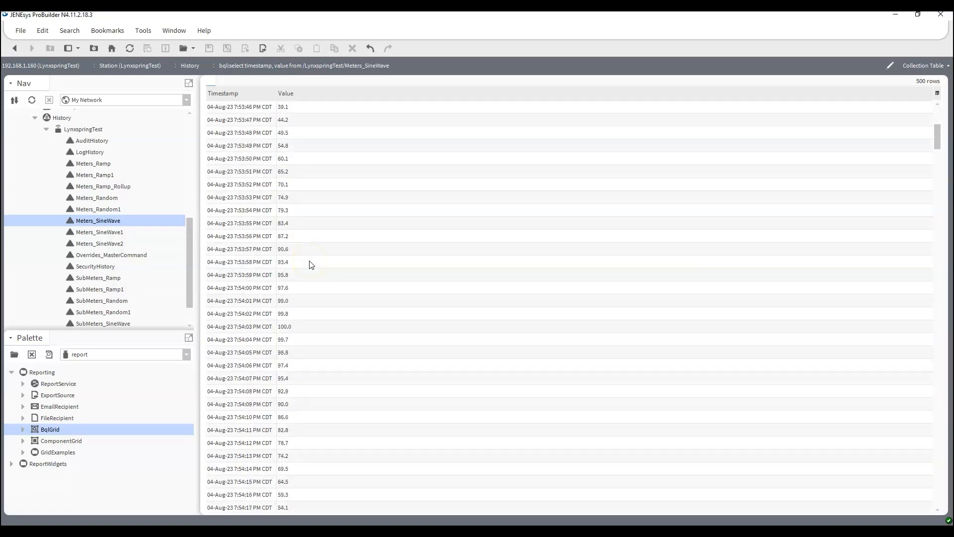
pyautogui.scroll(-15, 311, 264)
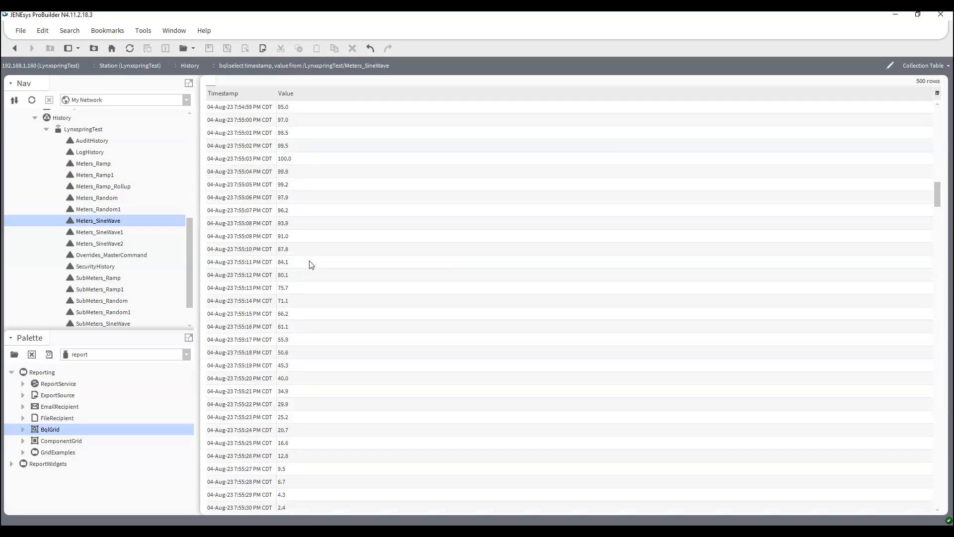
pyautogui.scroll(15, 311, 265)
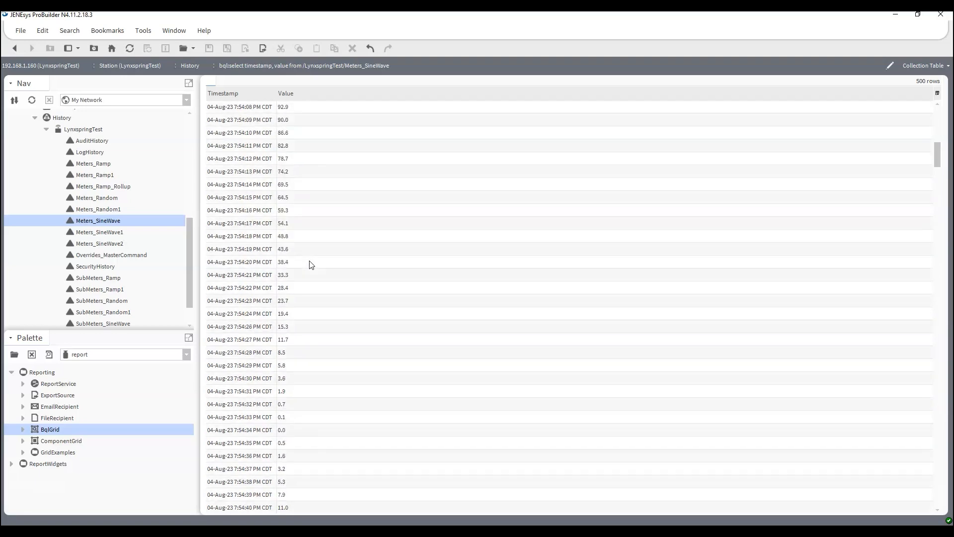
pyautogui.scroll(11, 311, 265)
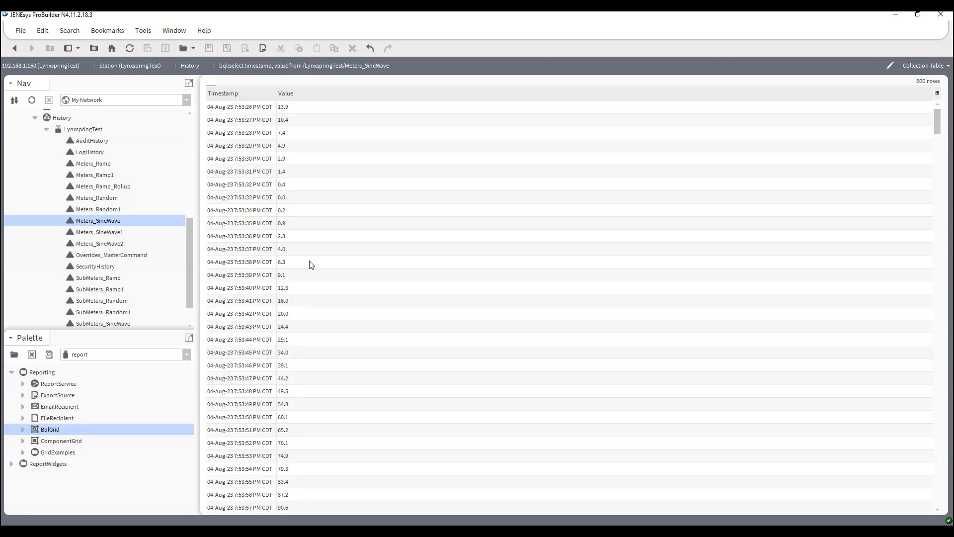
pyautogui.scroll(5, 96, 263)
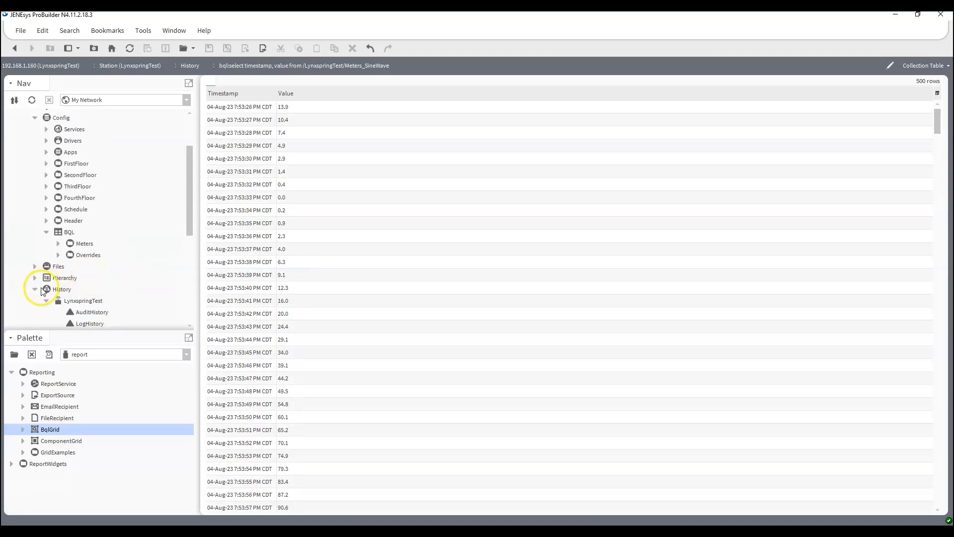
# Collapse the History branch and open the Config > BQL > Meters wire sheet
pyautogui.click(34, 289)
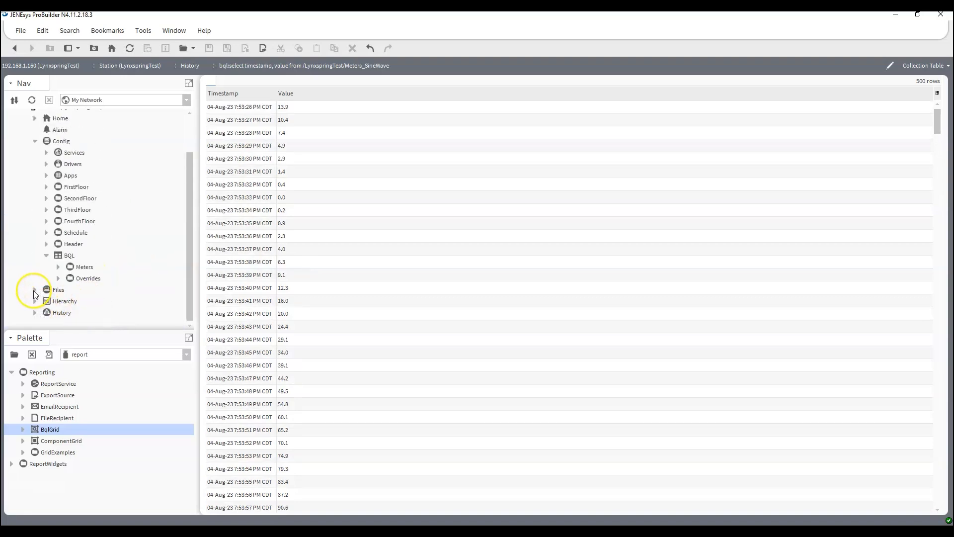
pyautogui.doubleClick(82, 268)
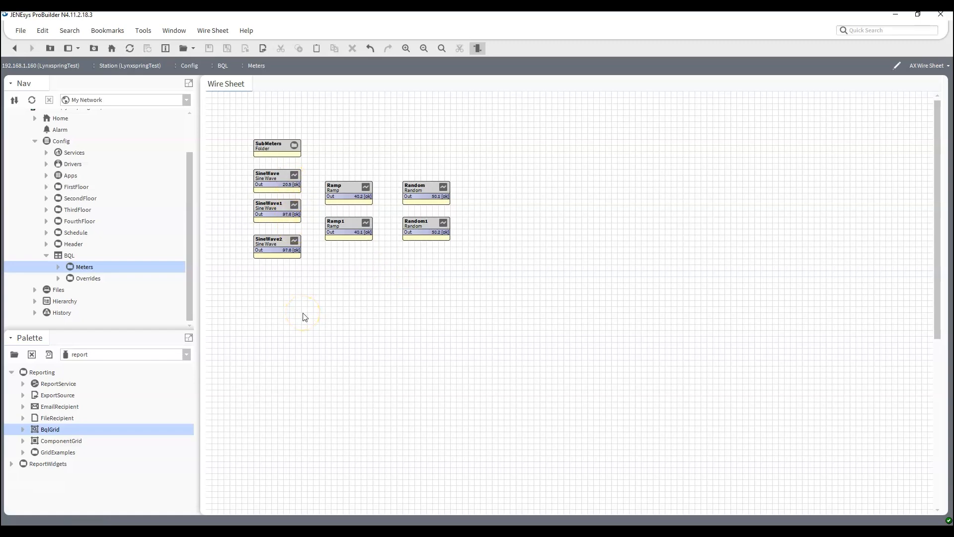
# Bring up the Meters ord prompt and widen it on both sides
pyautogui.hotkey('ctrl', 'l')
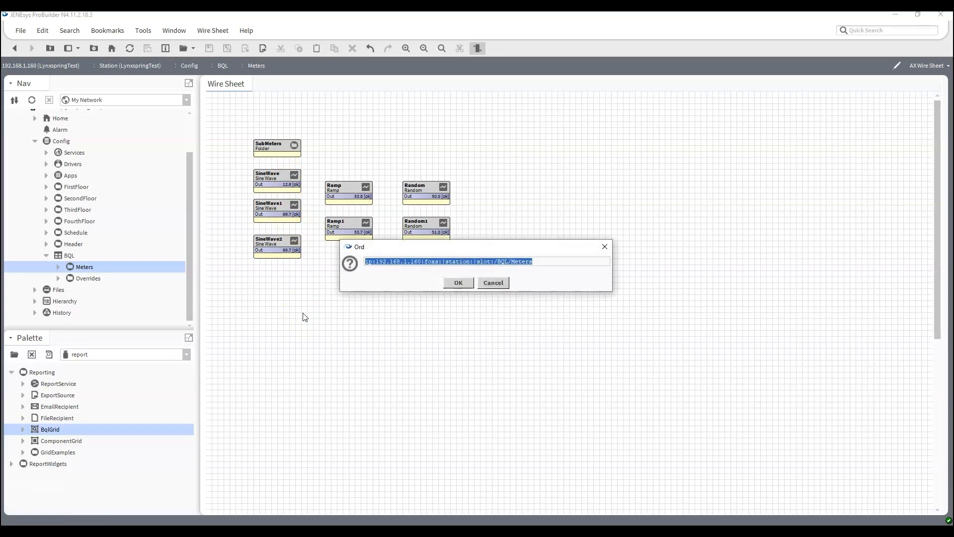
pyautogui.moveTo(341, 266); pyautogui.dragTo(63, 268)
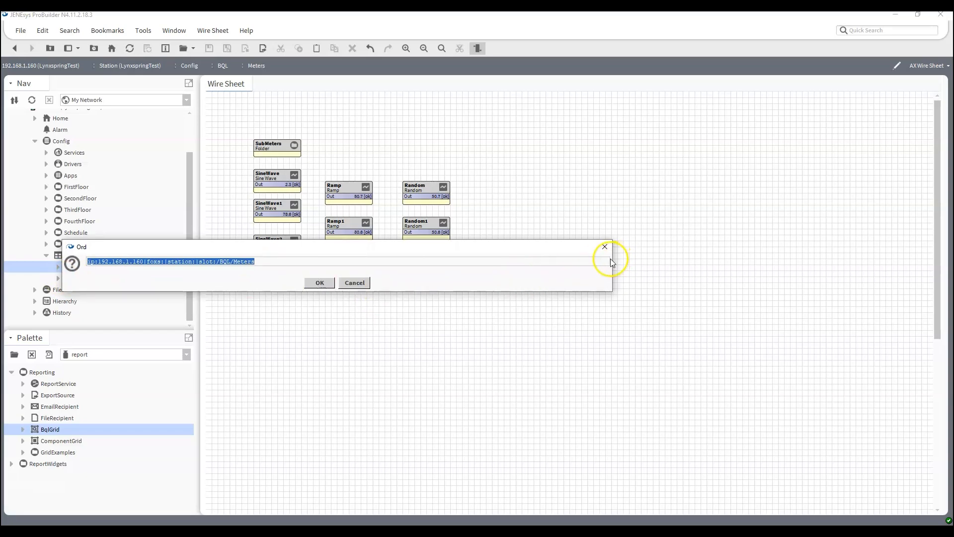
pyautogui.moveTo(612, 259); pyautogui.dragTo(806, 291)
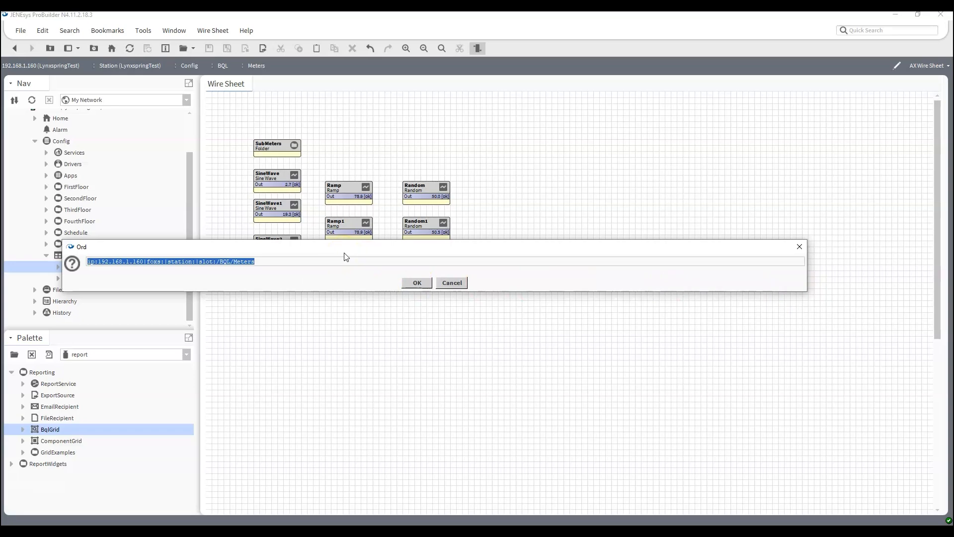
pyautogui.click(332, 259)
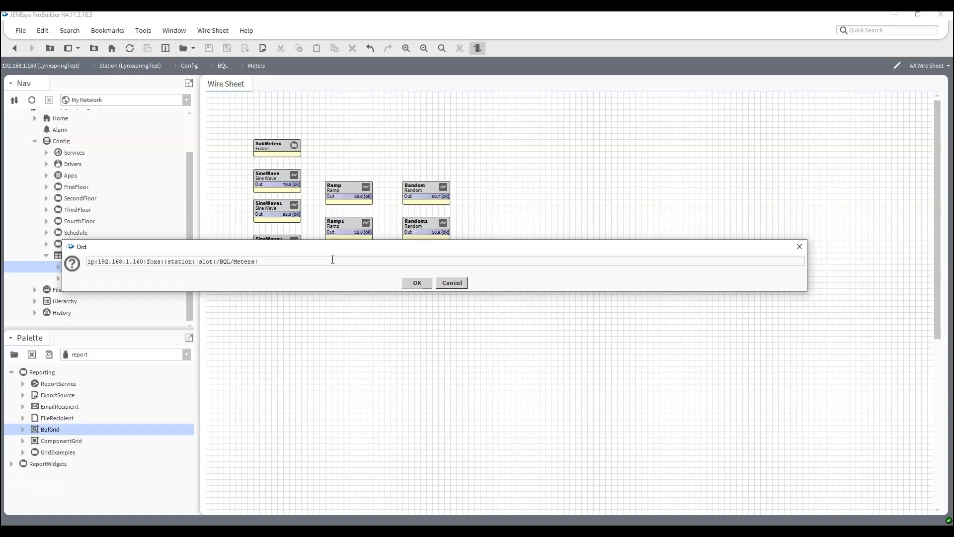
# Append a bql:select aliasing name, parent.name, out.value, amplitude, offset, period from kitControl:Ramp
pyautogui.write('bql:select ')
pyautogui.write('name as "')
pyautogui.write('D')
pyautogui.write('Name')
pyautogui.press('BackSpace')
pyautogui.press('BackSpace')
pyautogui.press('BackSpace')
pyautogui.write('Name')
pyautogui.press('BackSpace')
pyautogui.press('BackSpace')
pyautogui.press('BackSpace')
pyautogui.write("ame', parent.name as 'Parent'")
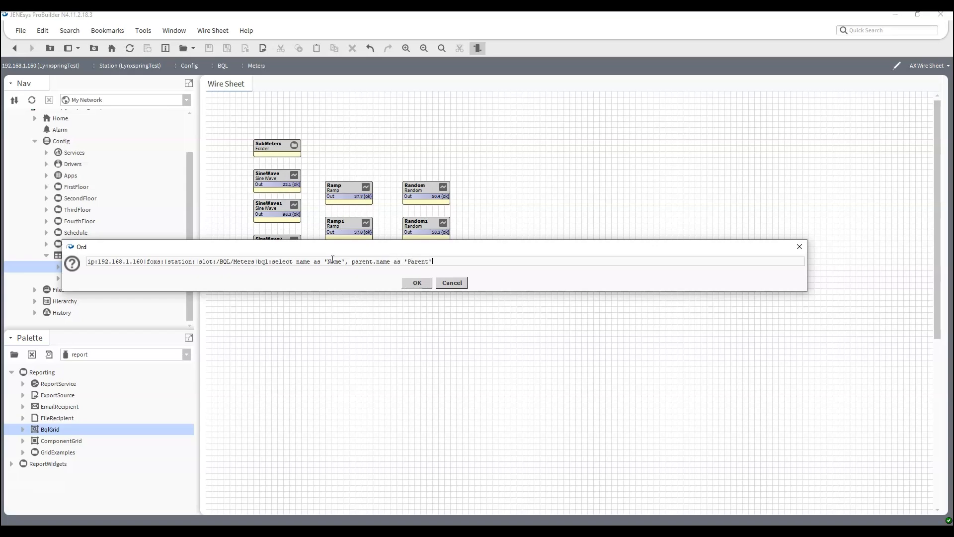
pyautogui.write(", out.value as 'Current")
pyautogui.write("utput', amplitude as 'Amplitude'")
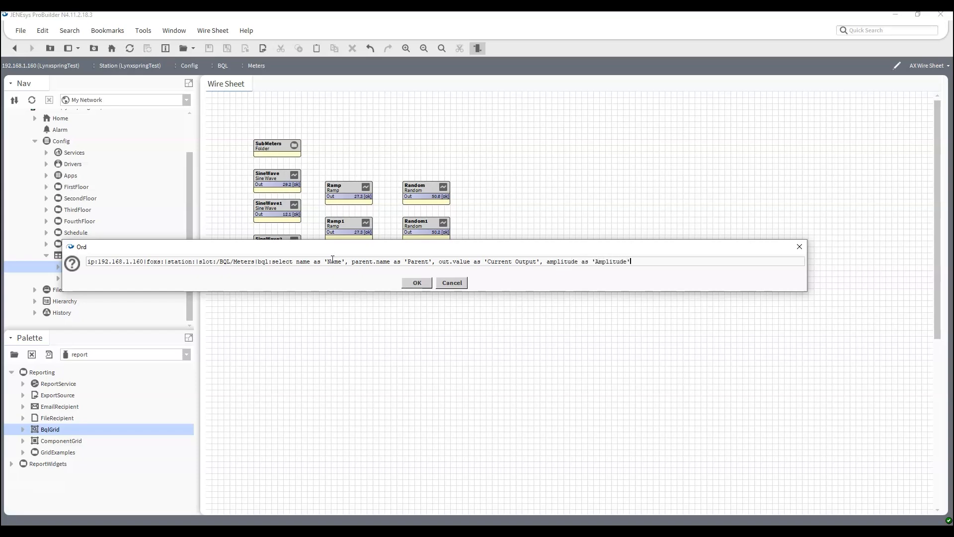
pyautogui.write(", offset as 'Offset, period as 'Period' from kitc")
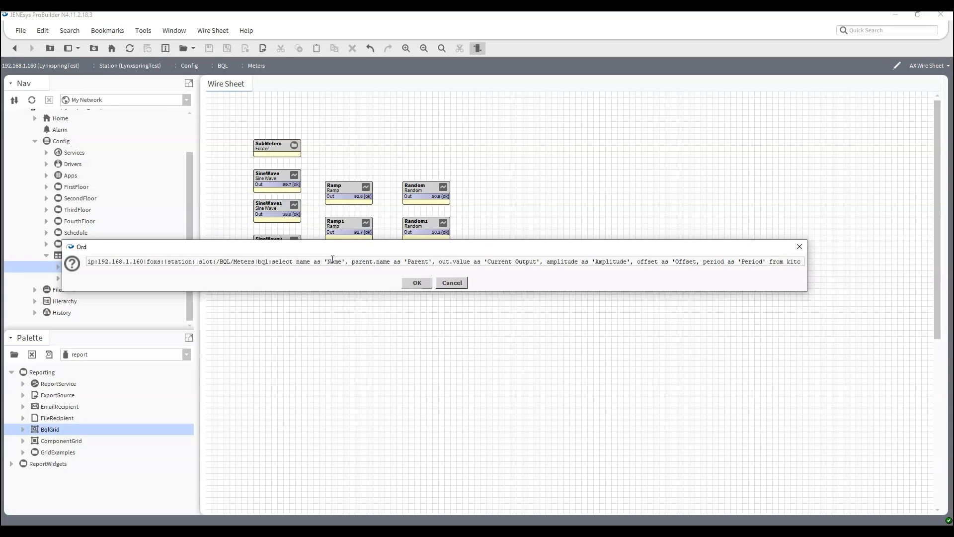
pyautogui.write('ontrol')
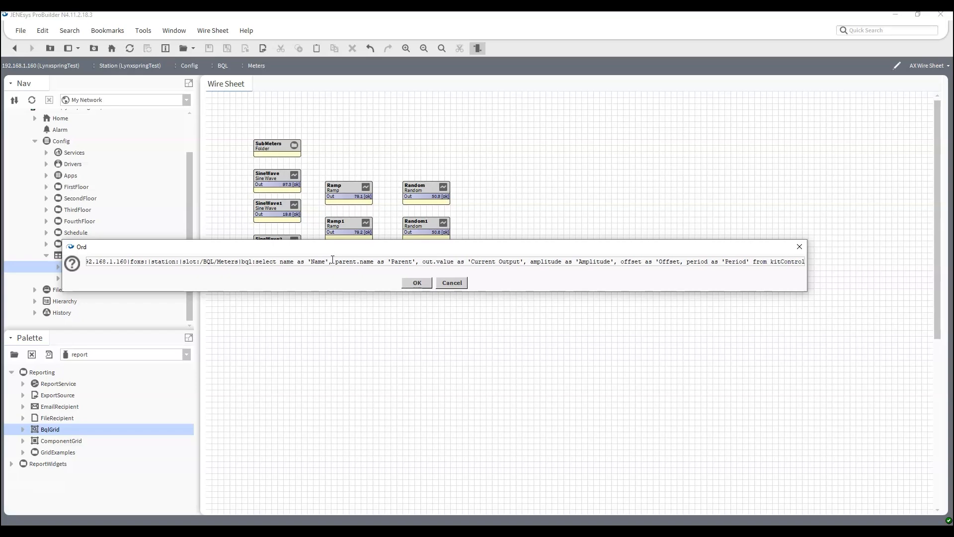
pyautogui.write(':Ramp')
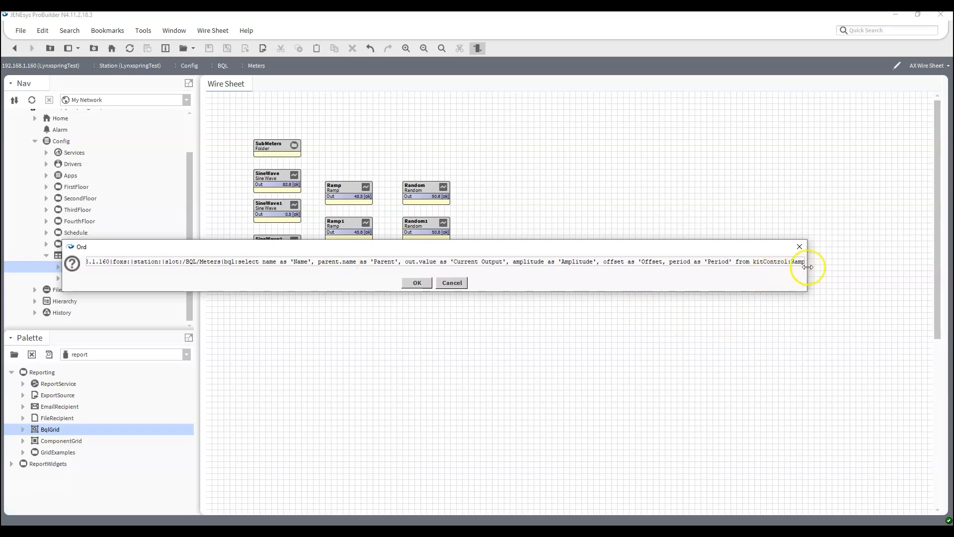
# Highlight the station path, the select part and the from kitControl:Ramp clause
pyautogui.moveTo(805, 268); pyautogui.dragTo(900, 270)
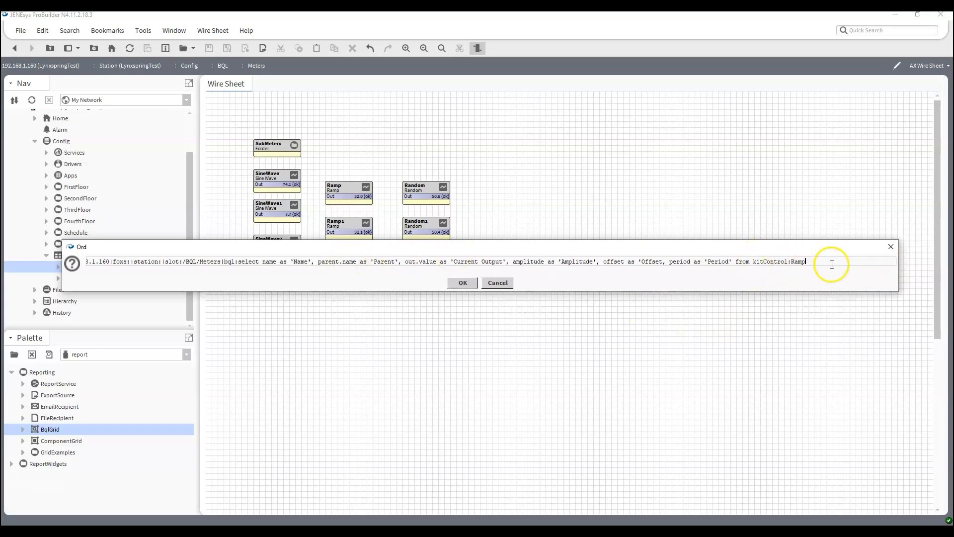
pyautogui.moveTo(831, 266); pyautogui.dragTo(583, 261)
pyautogui.moveTo(458, 260); pyautogui.dragTo(82, 262)
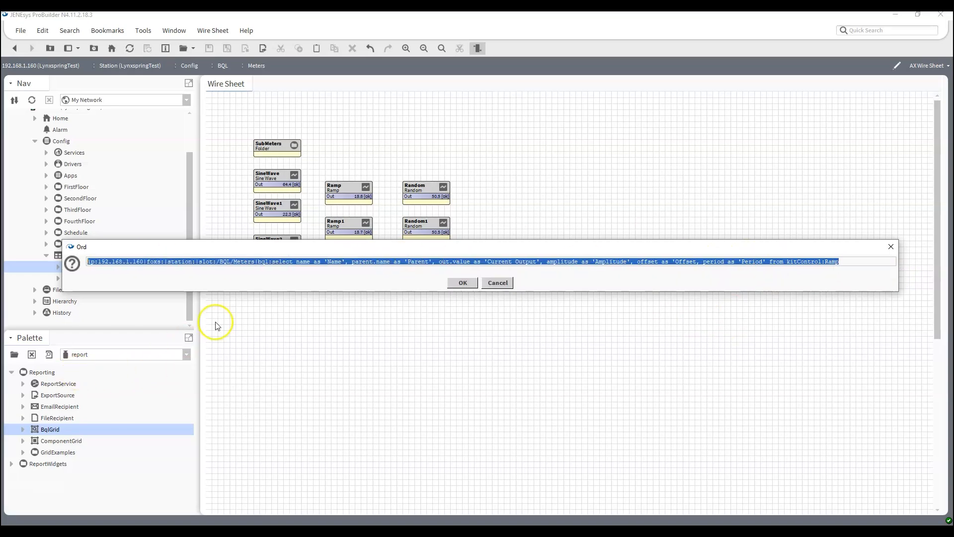
pyautogui.click(265, 261)
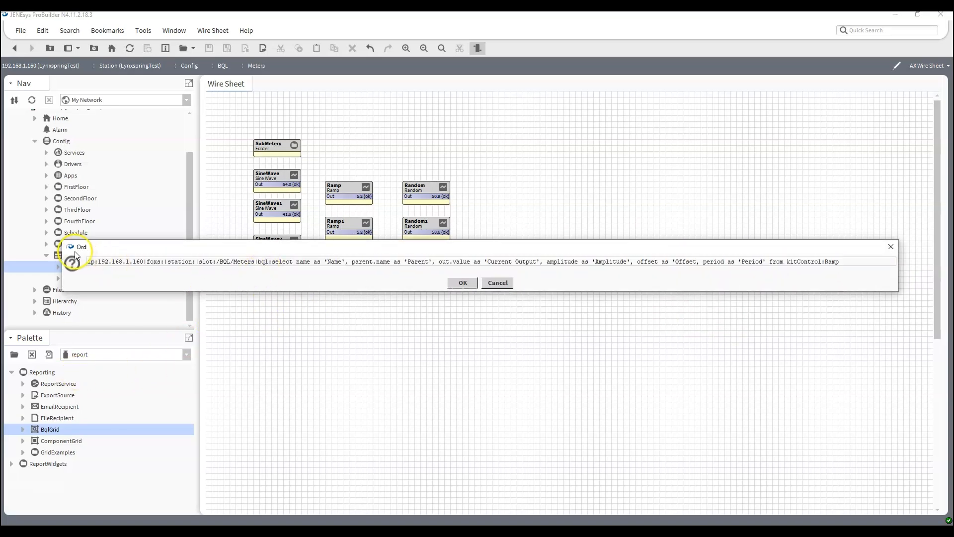
pyautogui.moveTo(88, 263); pyautogui.dragTo(767, 258)
pyautogui.click(257, 262)
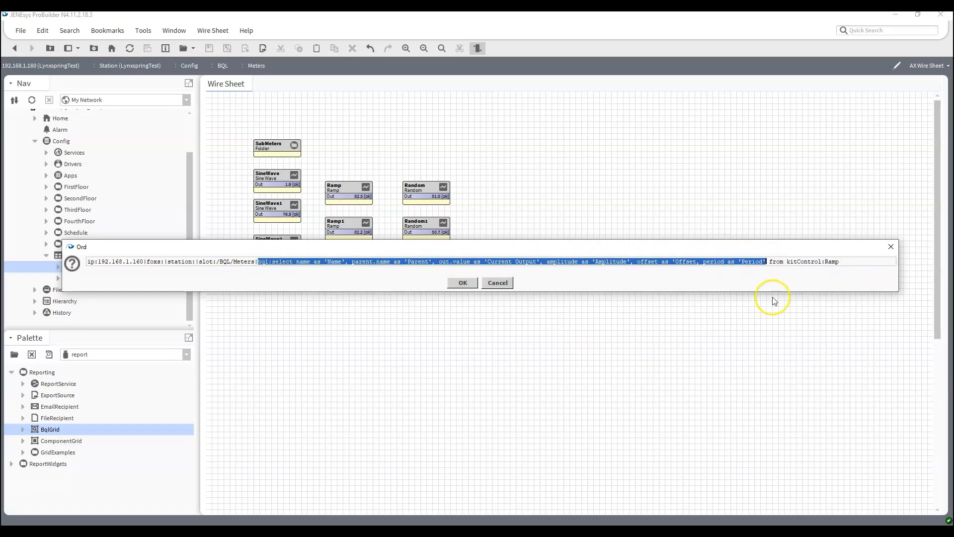
pyautogui.click(771, 262)
pyautogui.hotkey('shift', 'End')
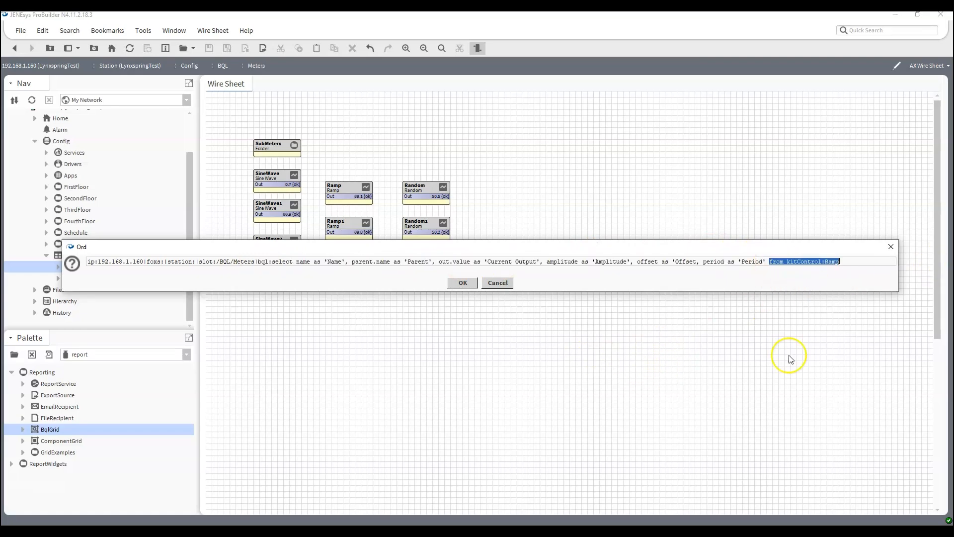
# Run the Ramp query, inspect the invalid ord syntax error details, and return to Meters
pyautogui.click(463, 282)
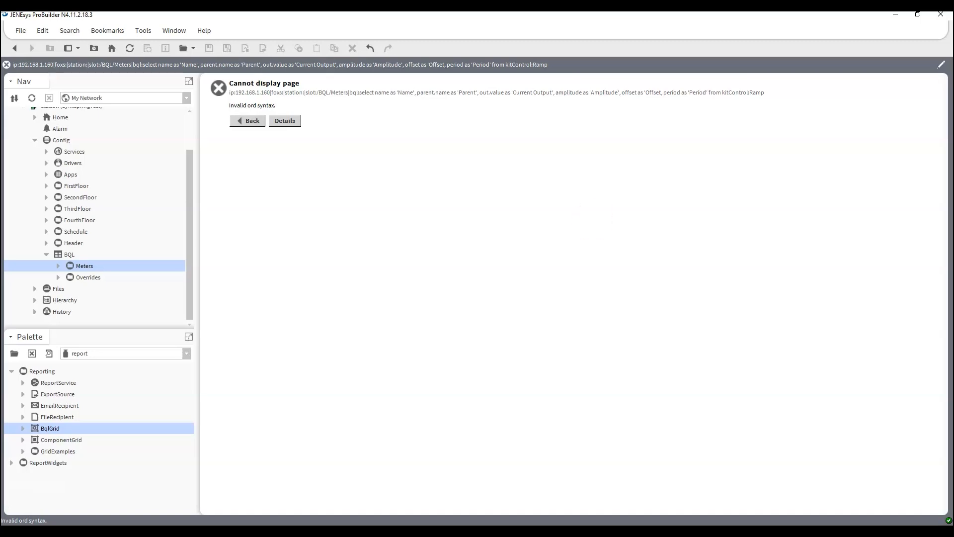
pyautogui.click(284, 130)
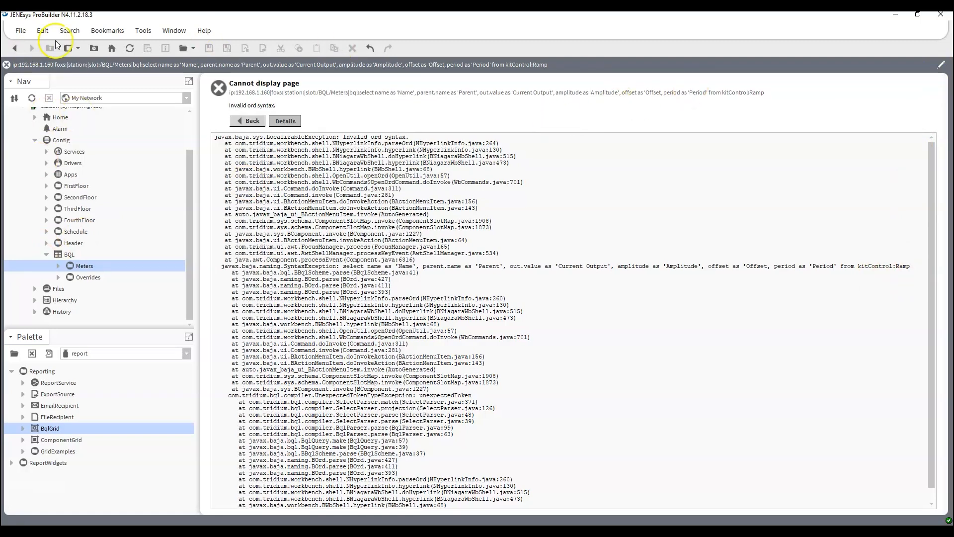
pyautogui.click(15, 48)
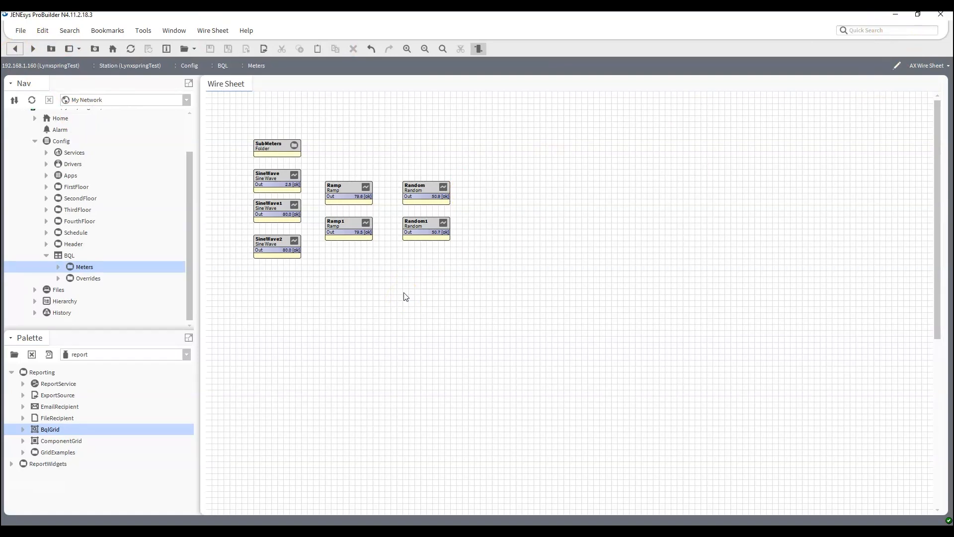
# Append |bql:select name, parent.name, out.value, amplitude, offset, period with aliases from kitControl:Ramp
pyautogui.hotkey('ctrl', 'l')
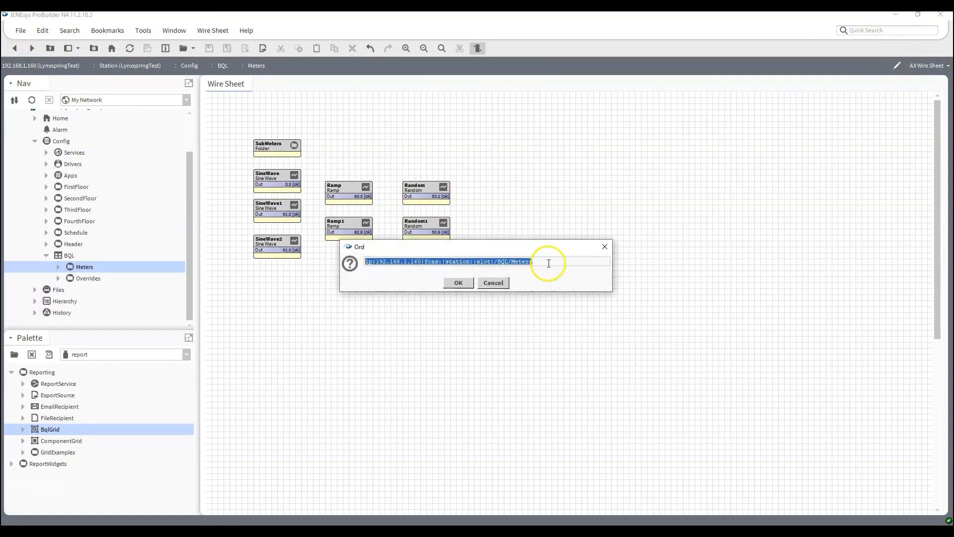
pyautogui.click(549, 263)
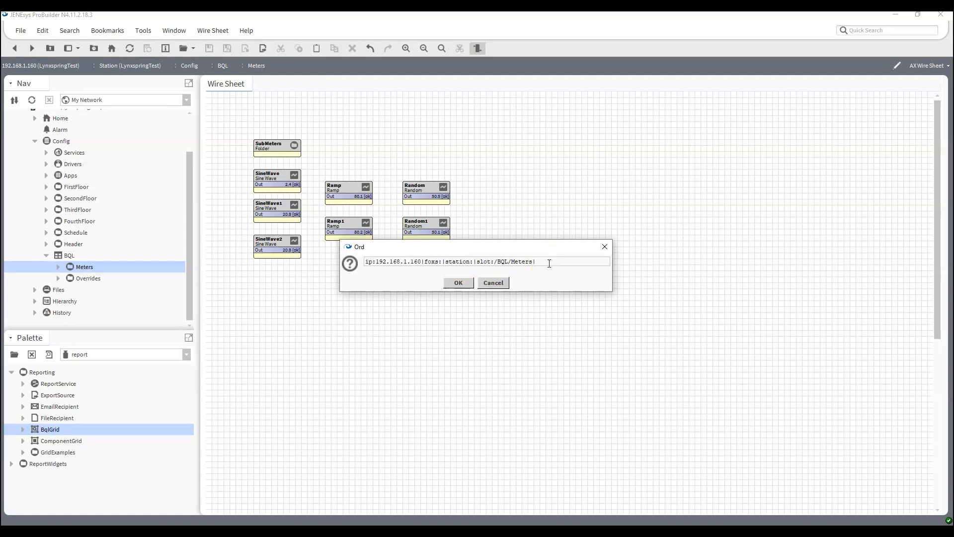
pyautogui.write('|bql:select name, parent.name as')
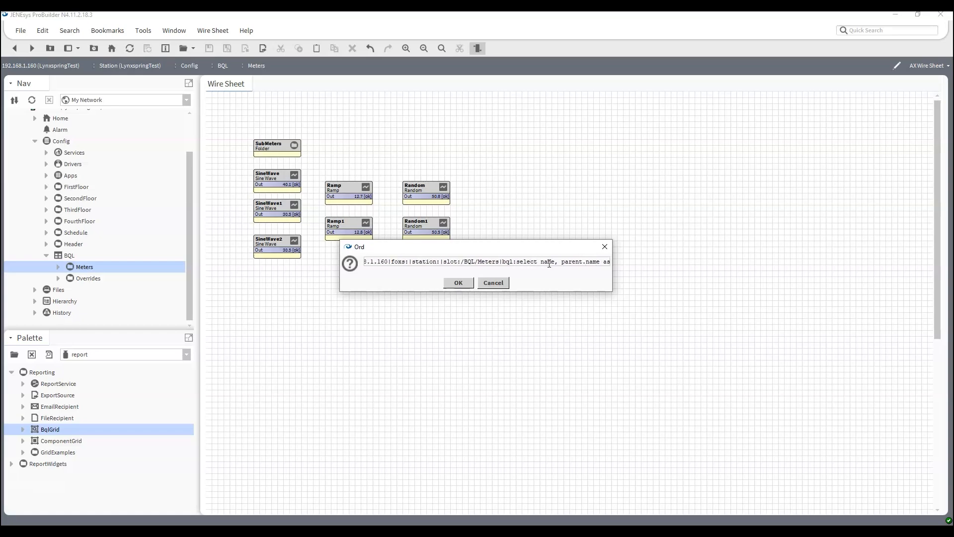
pyautogui.write(" 'Paren")
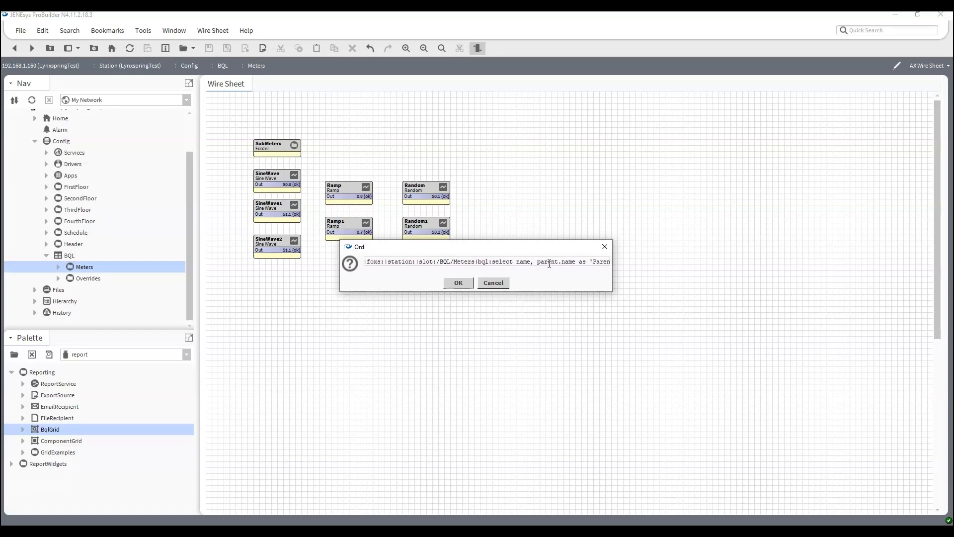
pyautogui.write("t',")
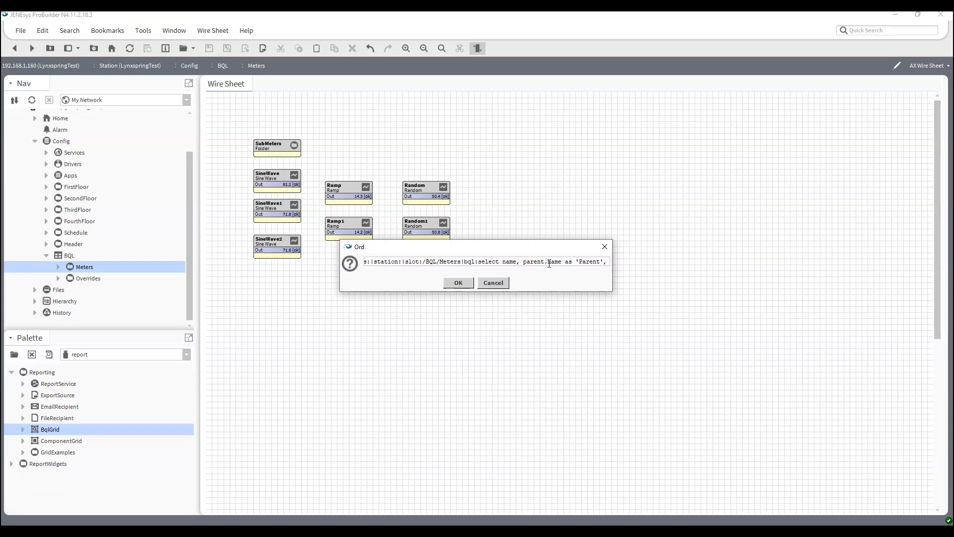
pyautogui.write(' out.value')
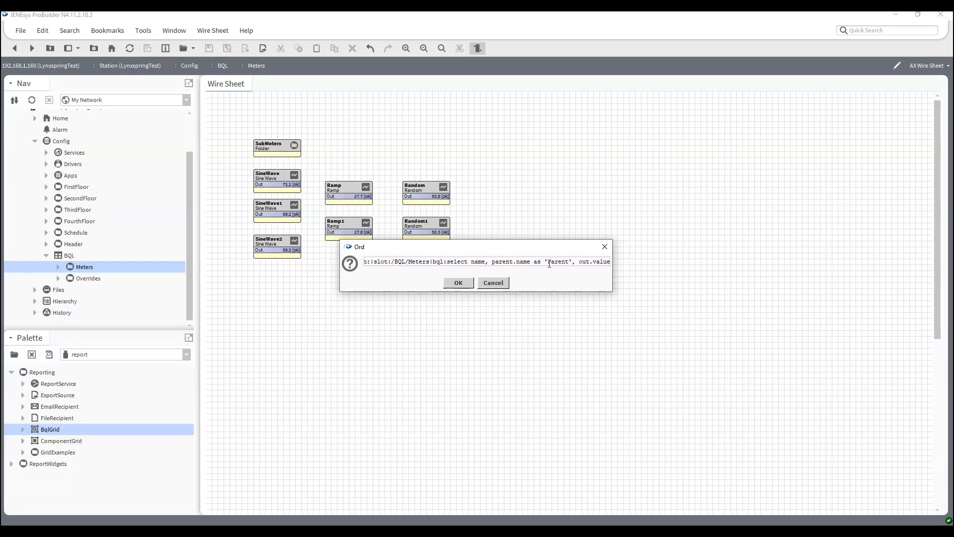
pyautogui.write(" as 'Current")
pyautogui.write(' Va')
pyautogui.press('BackSpace')
pyautogui.press('BackSpace')
pyautogui.press('BackSpace')
pyautogui.write("Output'")
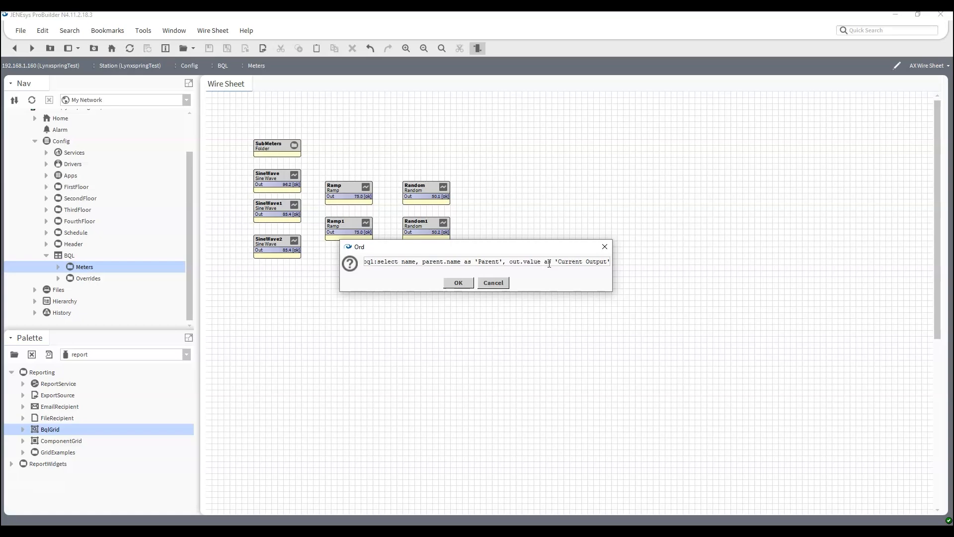
pyautogui.write(', ')
pyautogui.write('comp')
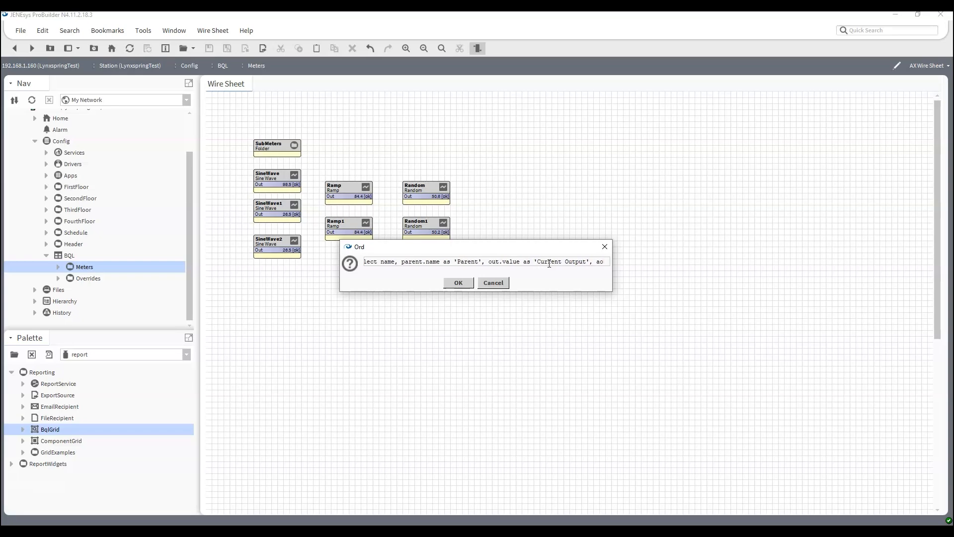
pyautogui.write('litude')
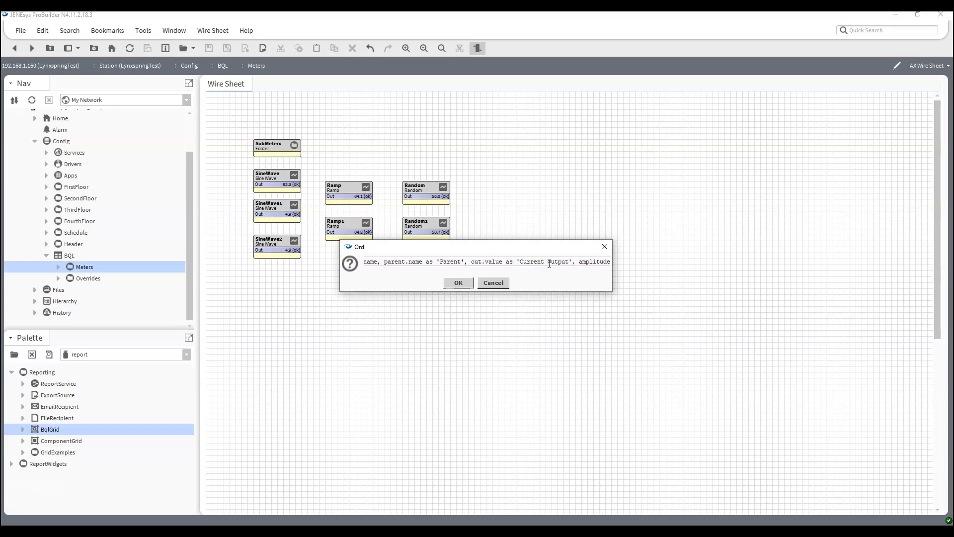
pyautogui.write(" as 'Amplitud")
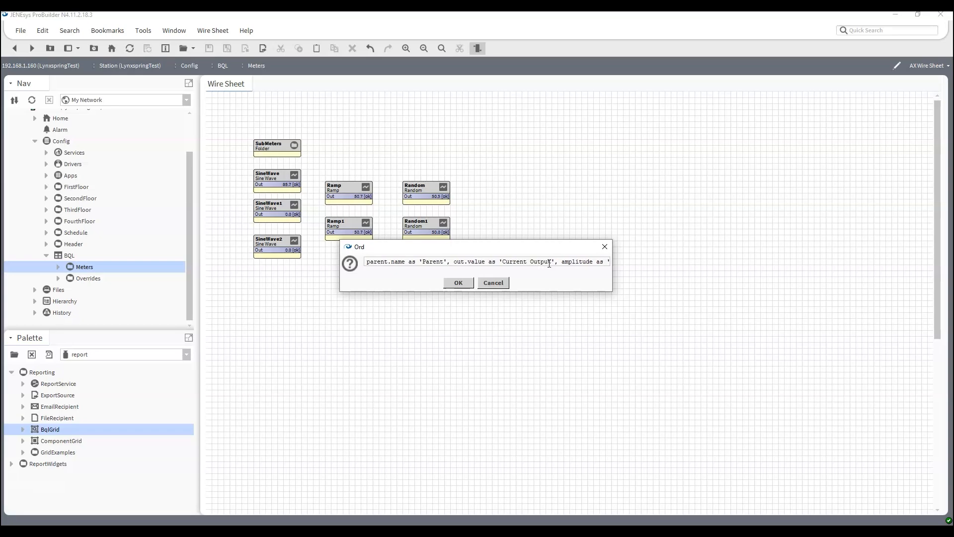
pyautogui.write('e')
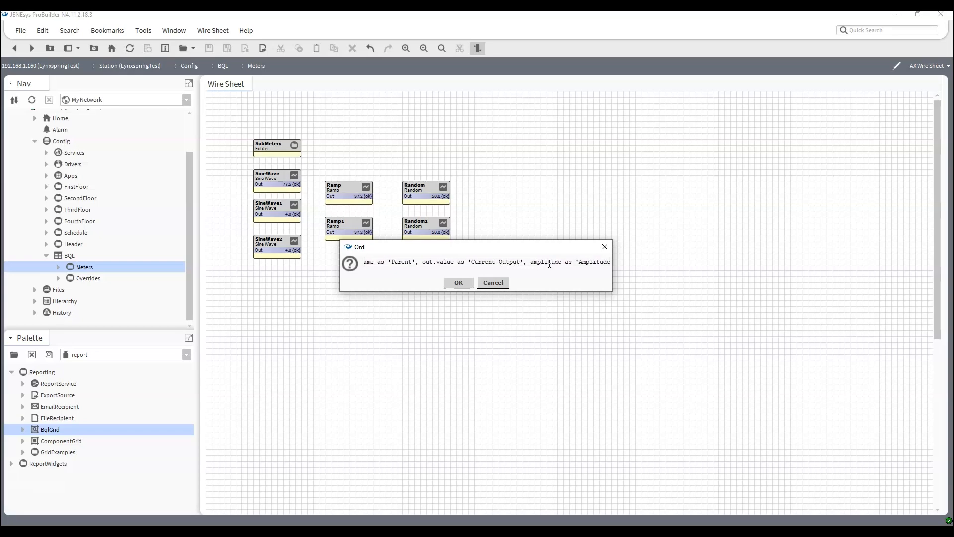
pyautogui.write("', off")
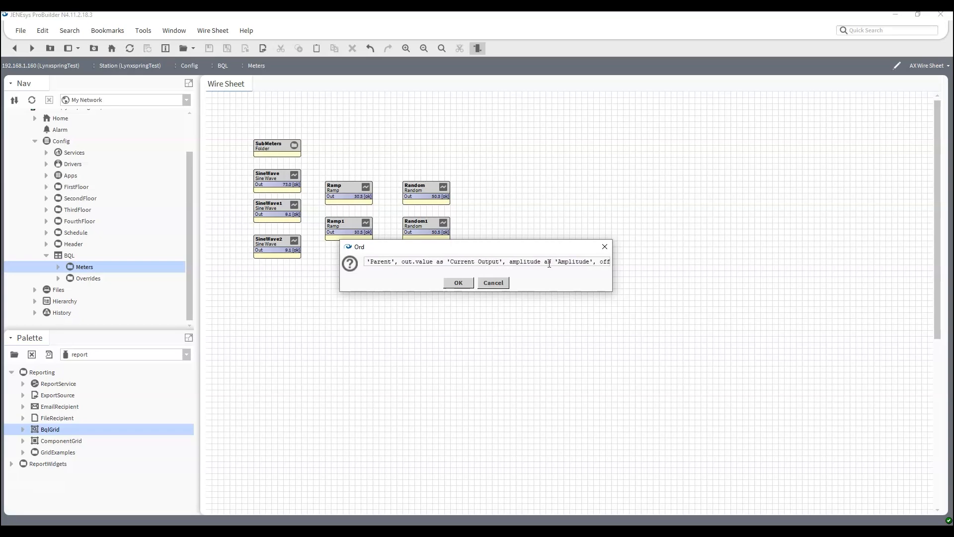
pyautogui.write("set as '")
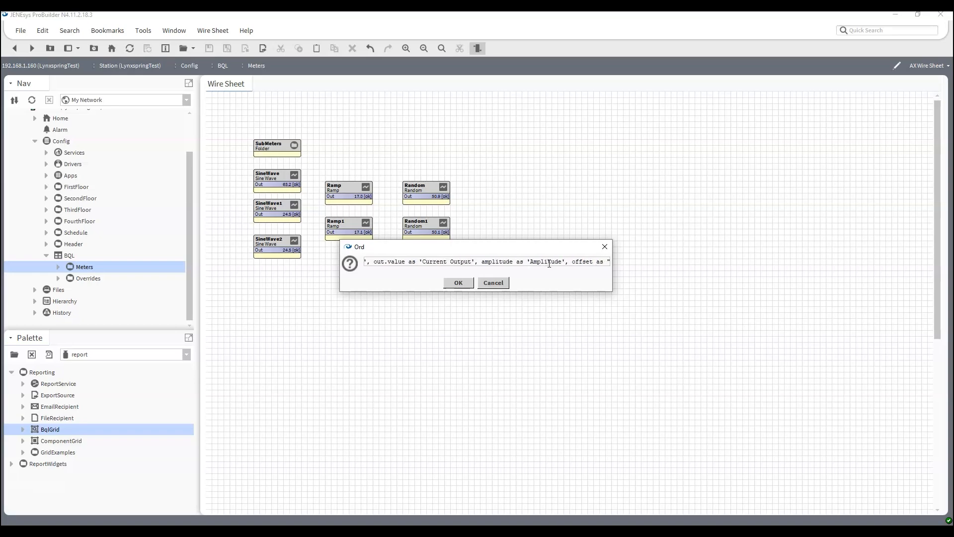
pyautogui.write('Cffset')
pyautogui.write("', period")
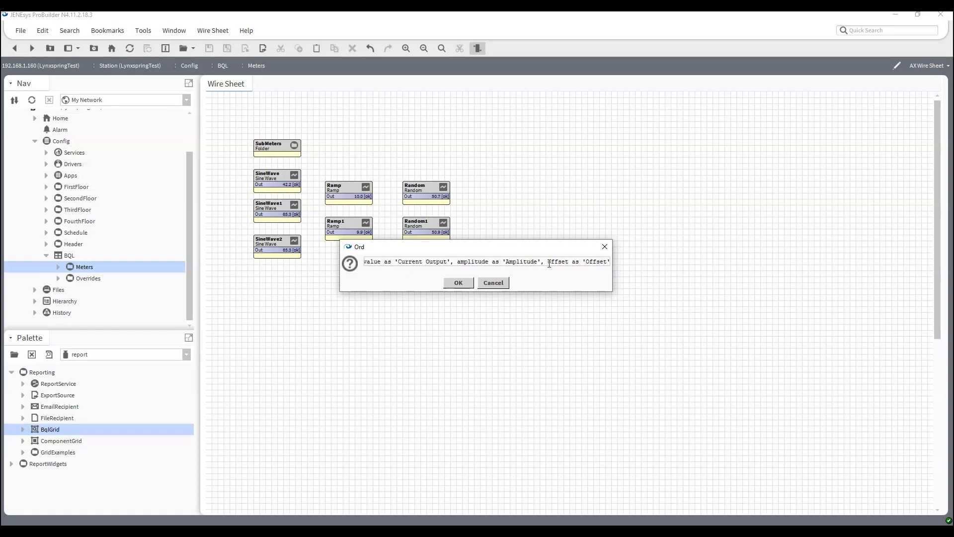
pyautogui.write(" as 'P")
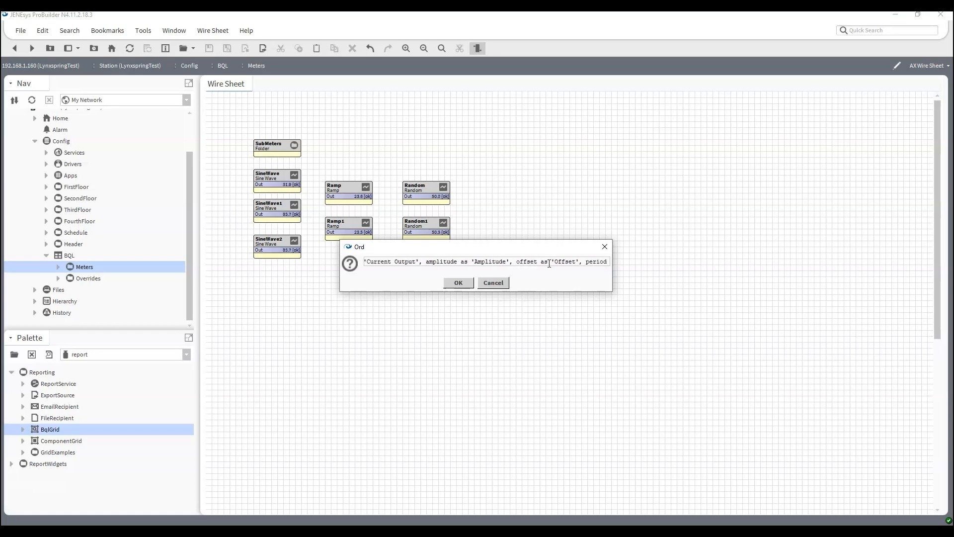
pyautogui.write('erio')
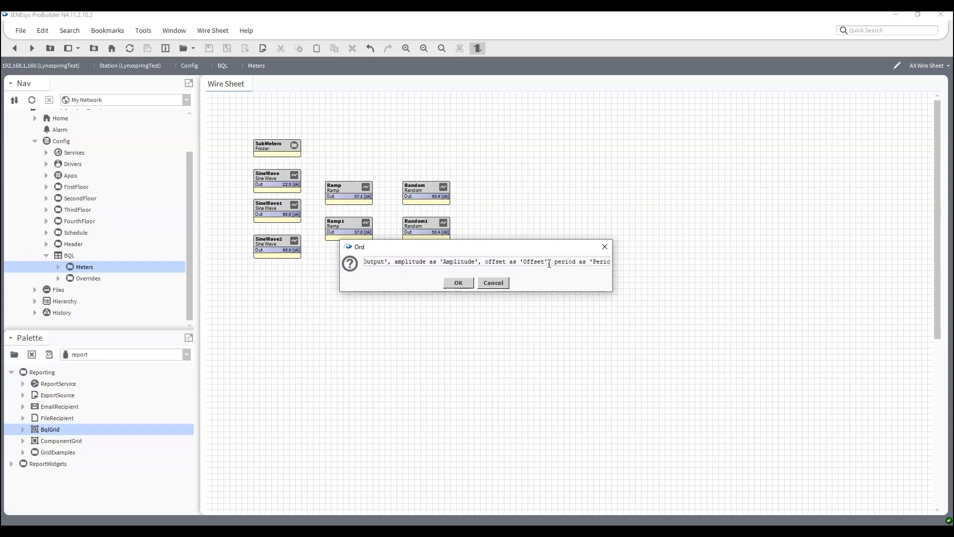
pyautogui.write("d' fr")
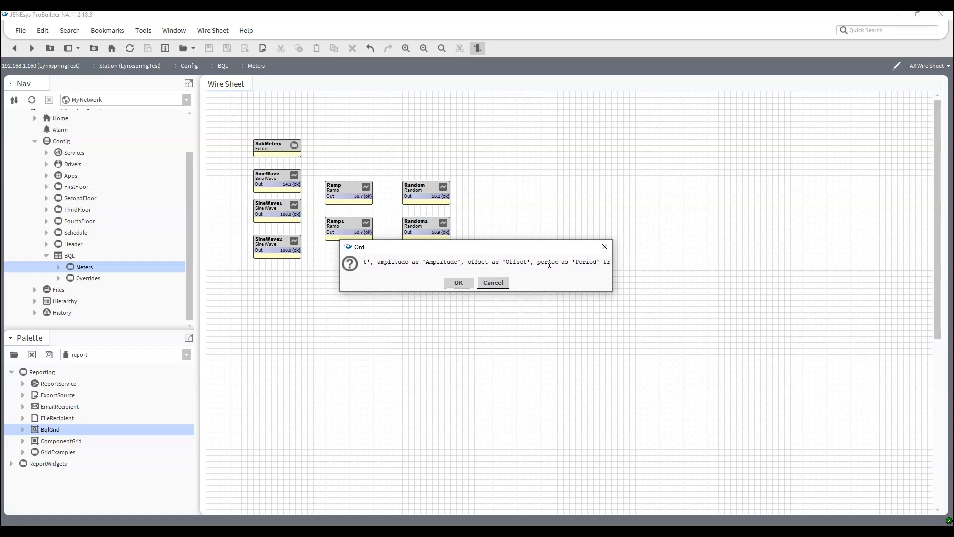
pyautogui.write('om kitControl:Ramp')
# Widen the ord entry and alias the name column as 'Name'
pyautogui.moveTo(611, 271); pyautogui.dragTo(886, 303)
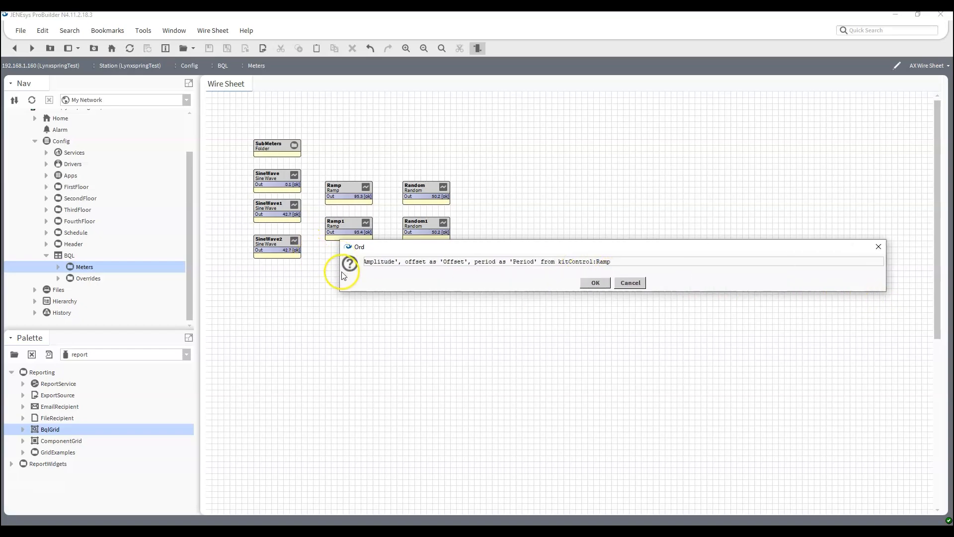
pyautogui.moveTo(337, 272); pyautogui.dragTo(57, 271)
pyautogui.moveTo(346, 266); pyautogui.dragTo(64, 260)
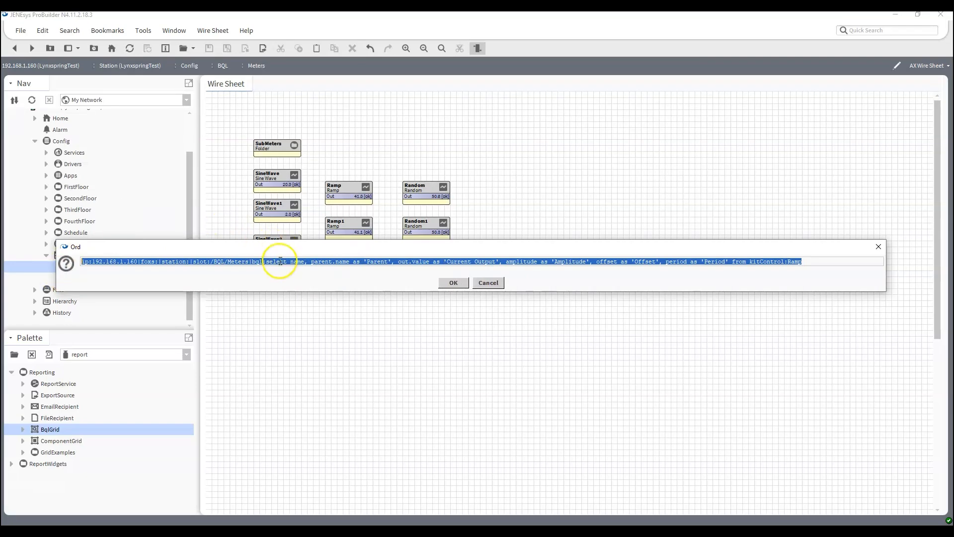
pyautogui.click(305, 262)
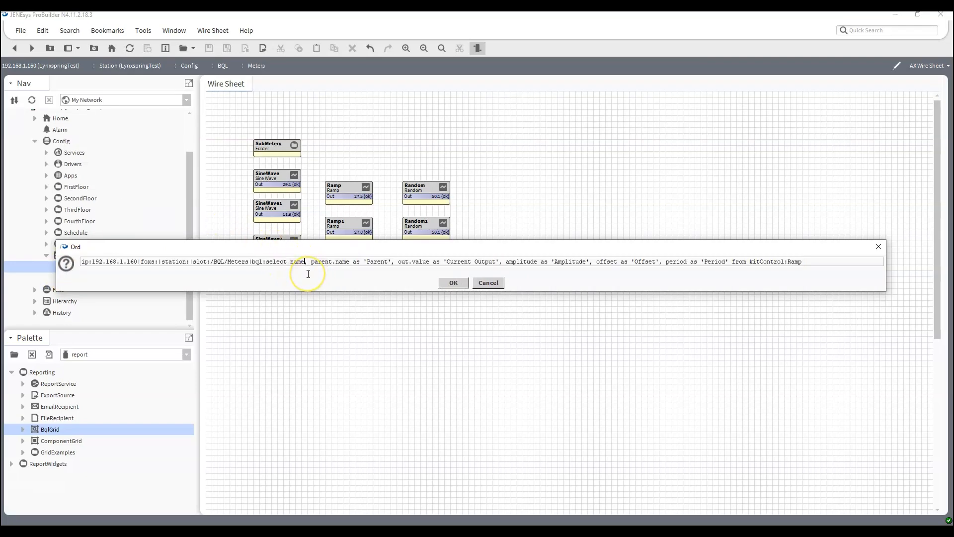
pyautogui.write('as ')
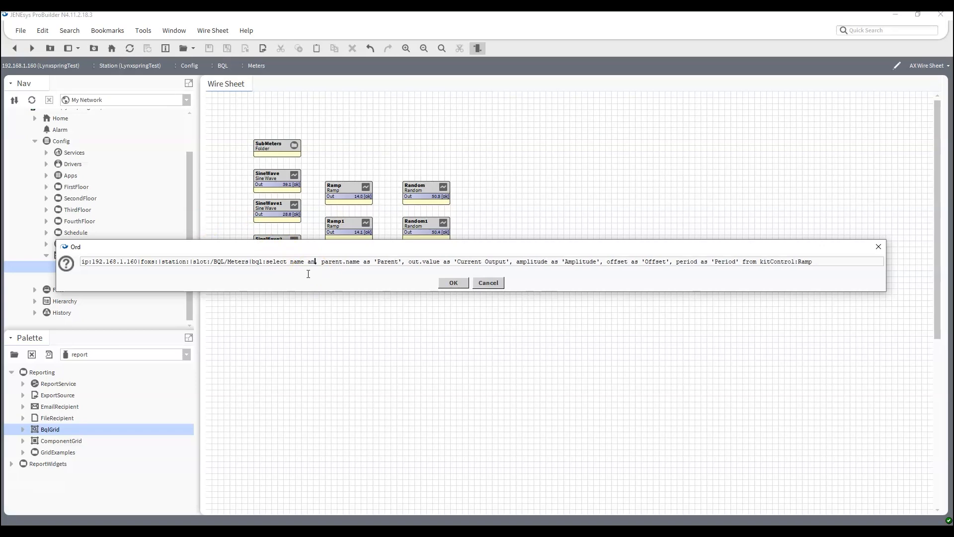
pyautogui.write('Name')
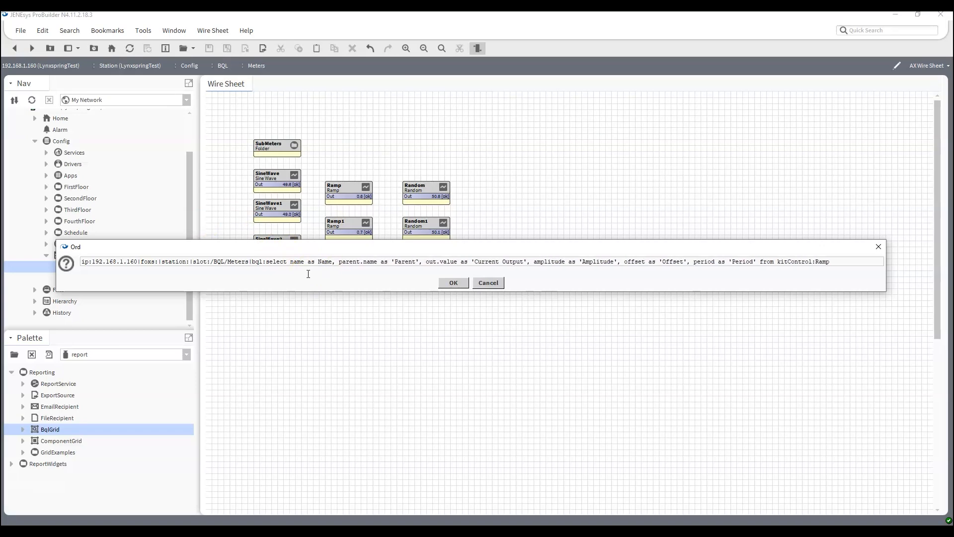
pyautogui.write("'")
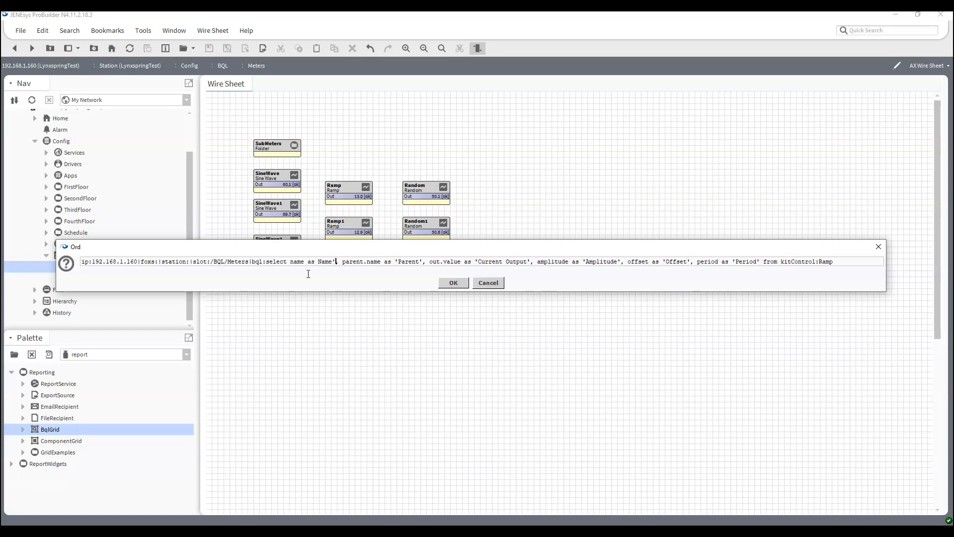
pyautogui.write("'")
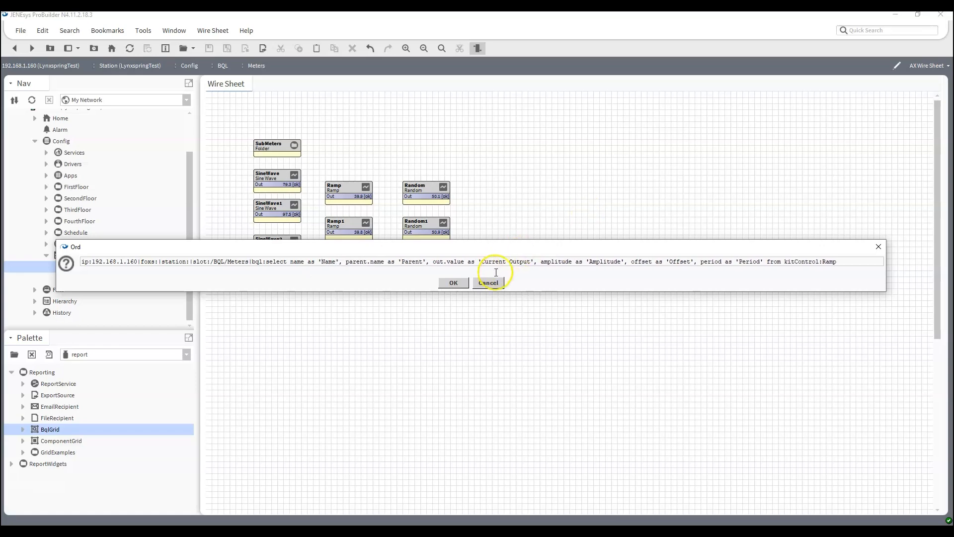
# Run the Ramp query to view its four-row Collection Table, then reopen the Meters wire sheet
pyautogui.click(450, 283)
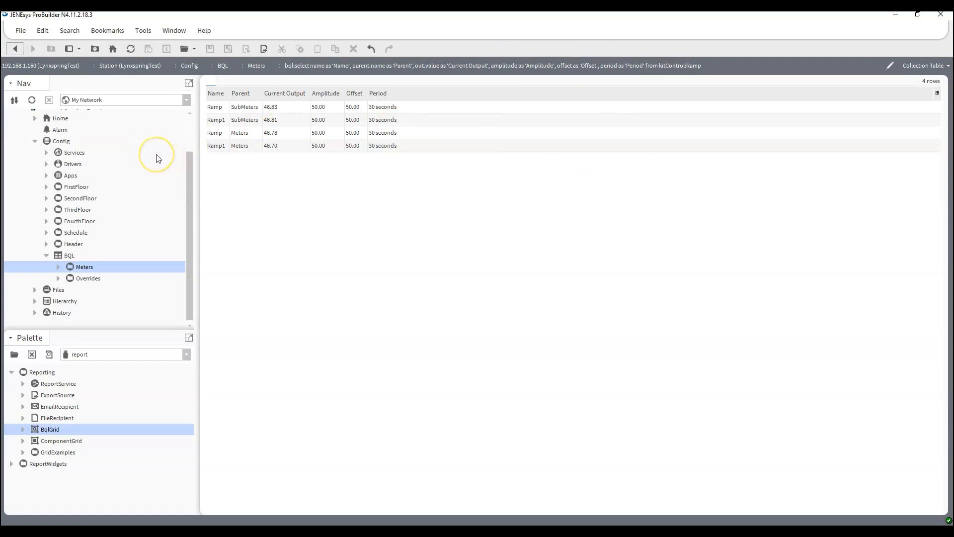
pyautogui.doubleClick(81, 269)
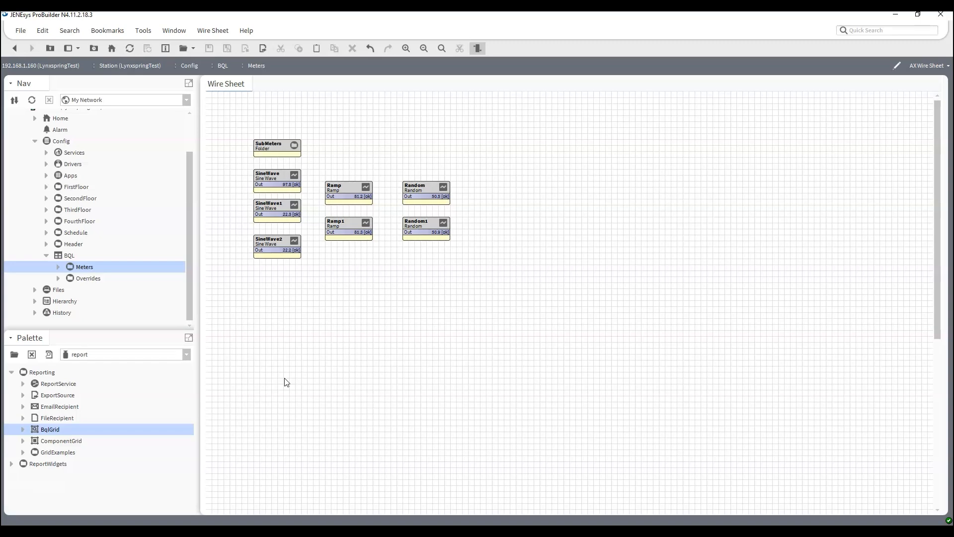
# Append |bql:select * control:NumericPoint where out.value > 75 to the Meters ord and run it
pyautogui.hotkey('ctrl', 'l')
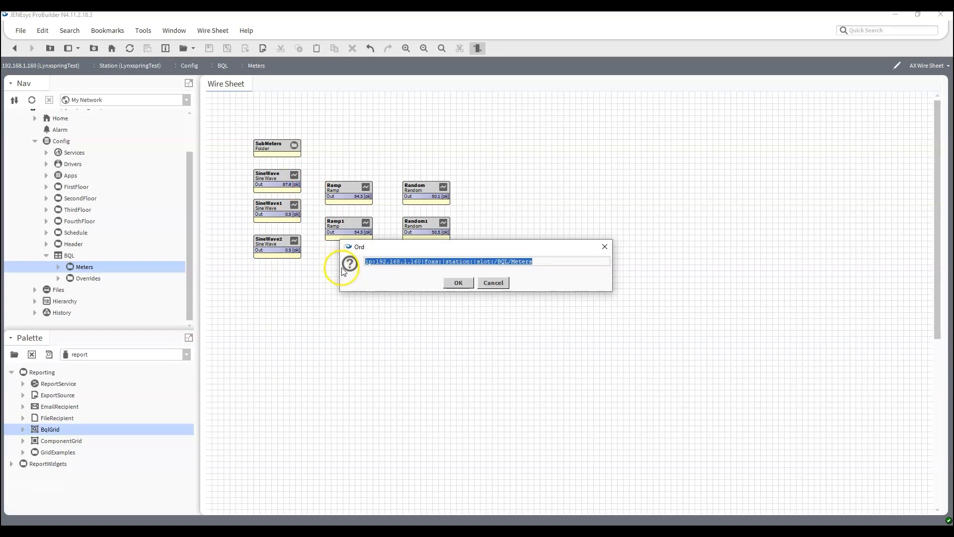
pyautogui.moveTo(338, 267); pyautogui.dragTo(55, 267)
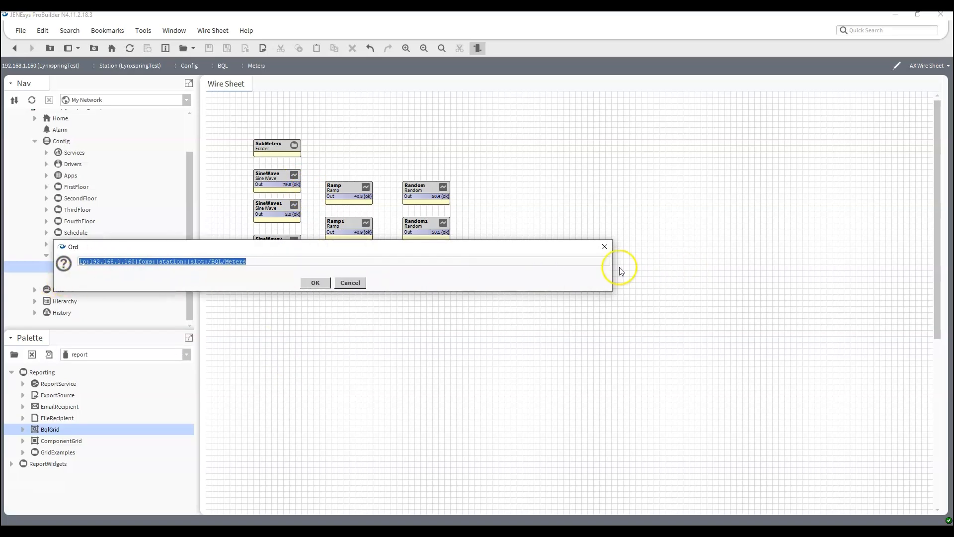
pyautogui.moveTo(611, 267); pyautogui.dragTo(866, 268)
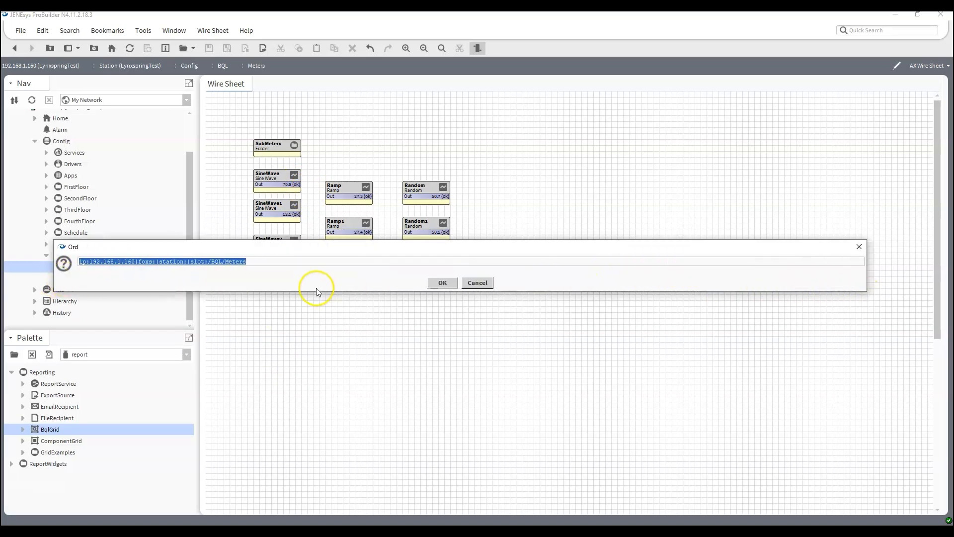
pyautogui.click(294, 262)
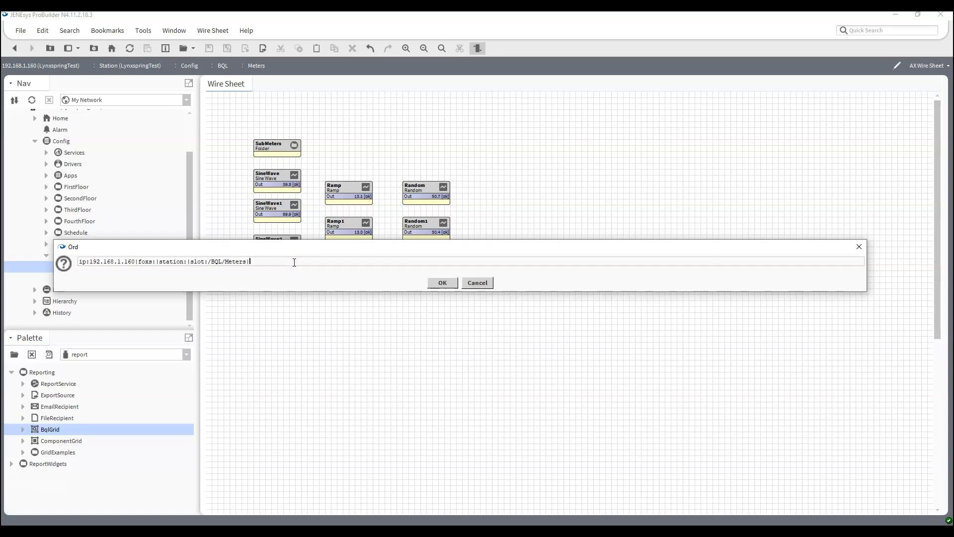
pyautogui.write('|bql:select')
pyautogui.write('control:NumericPoint where out.value > 75')
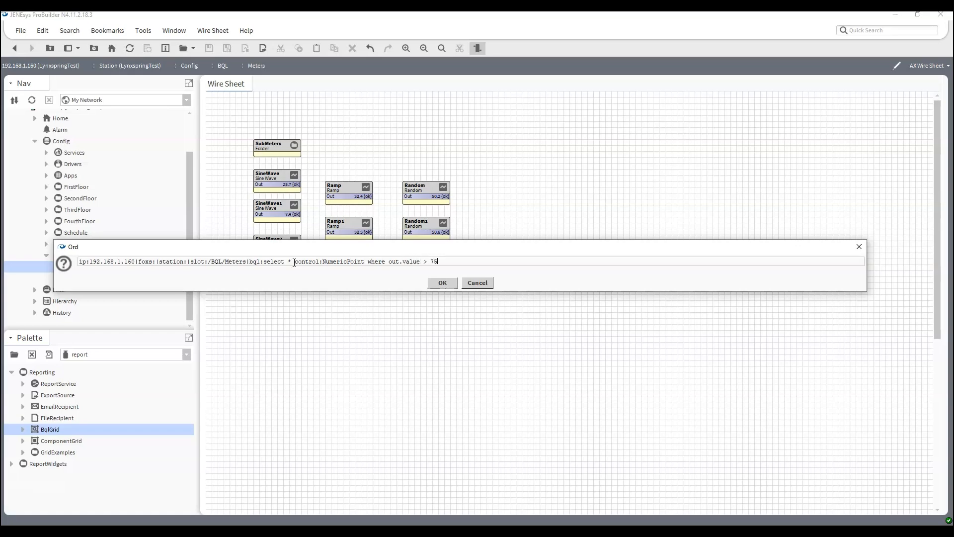
pyautogui.press('Return')
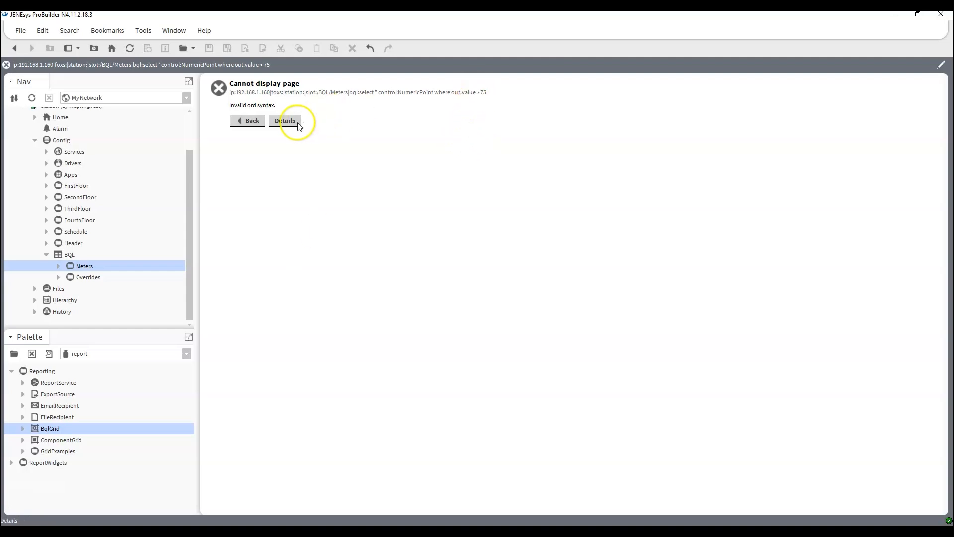
pyautogui.click(264, 66)
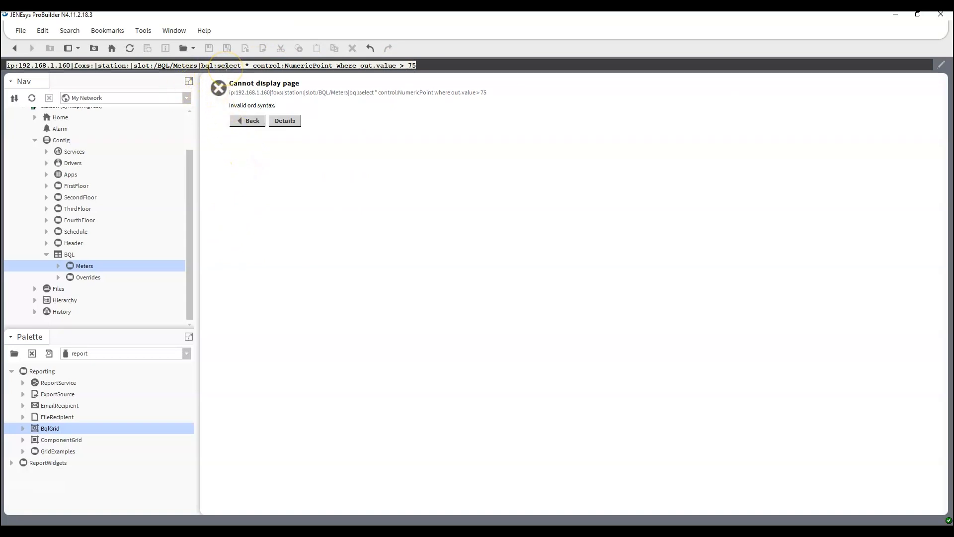
pyautogui.click(252, 65)
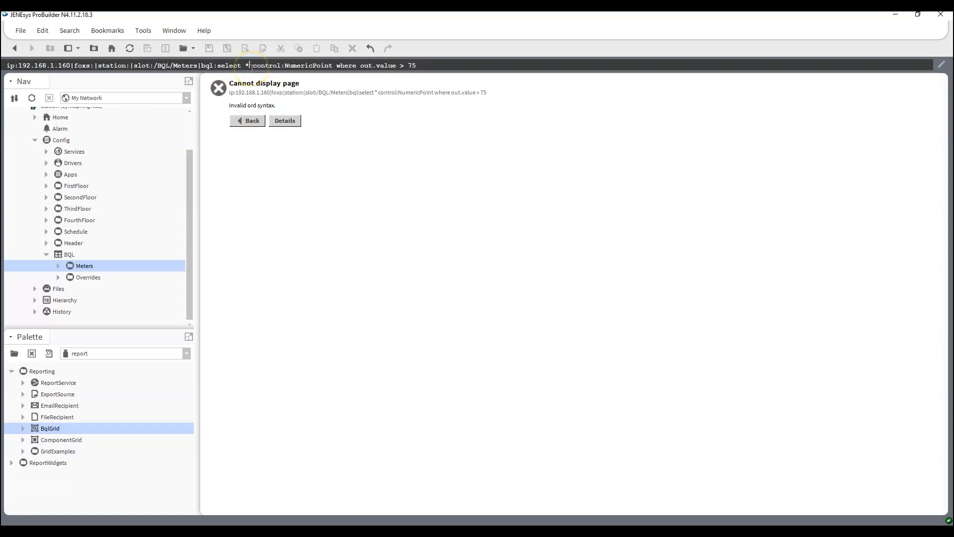
pyautogui.write('from kitC')
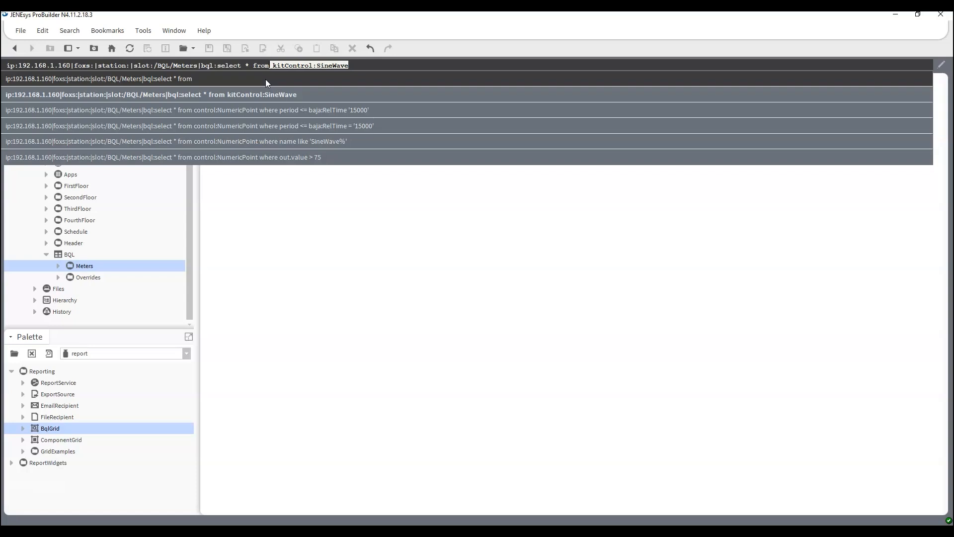
pyautogui.click(300, 269)
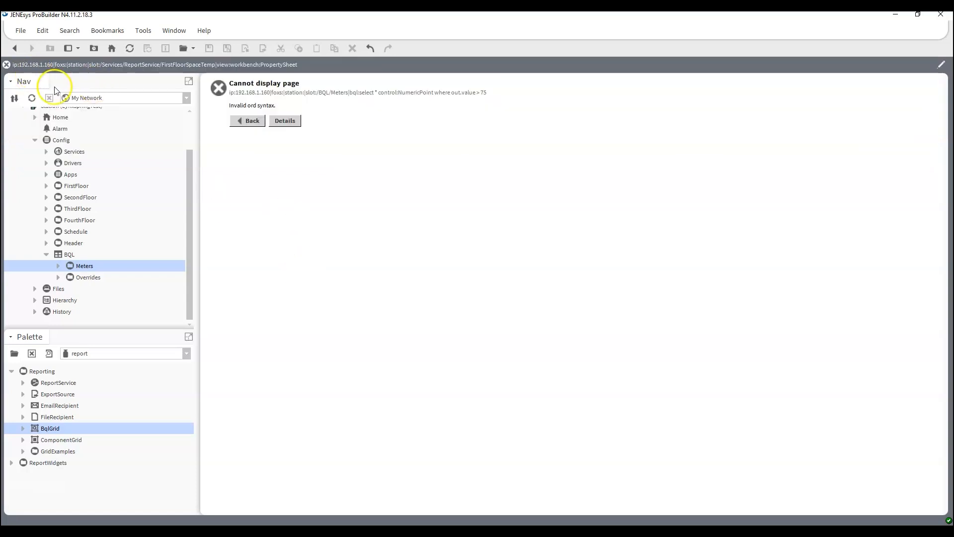
pyautogui.hotkey('ctrl', 'l')
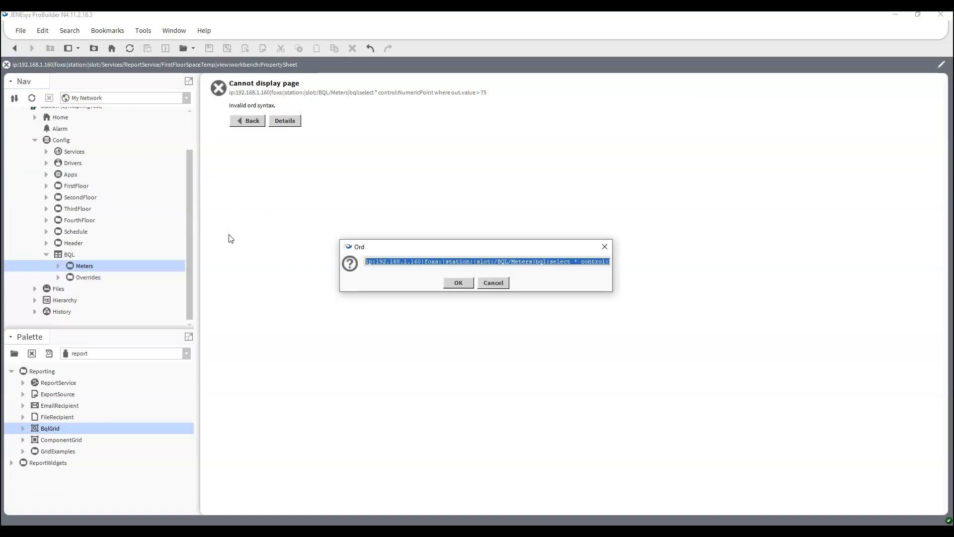
# Insert 'from' before control:NumericPoint and rerun, listing three points with output above 75
pyautogui.click(581, 262)
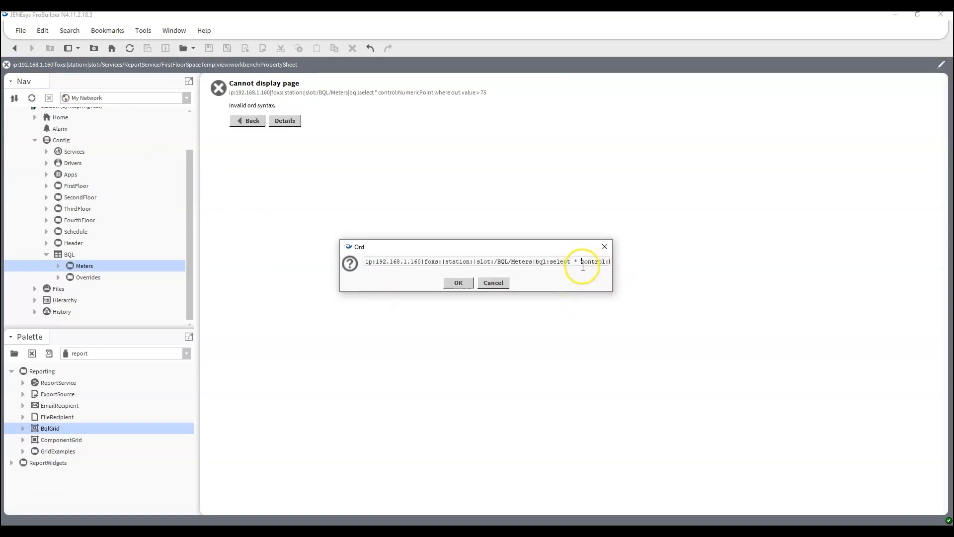
pyautogui.write('from')
pyautogui.press('Return')
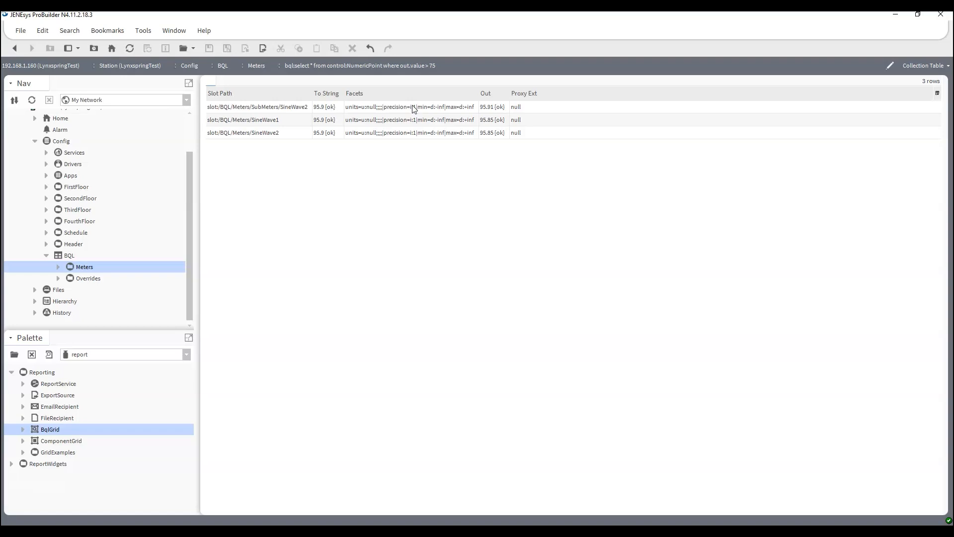
pyautogui.hotkey('ctrl', 'l')
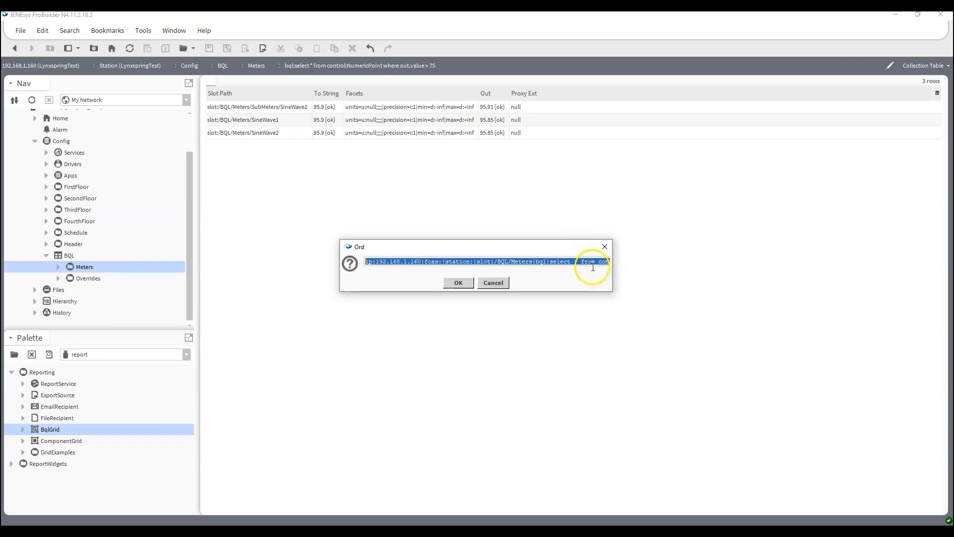
# Replace out.value > 75 with name like 'SineWave%' and run the query, listing six points
pyautogui.moveTo(617, 274); pyautogui.dragTo(842, 309)
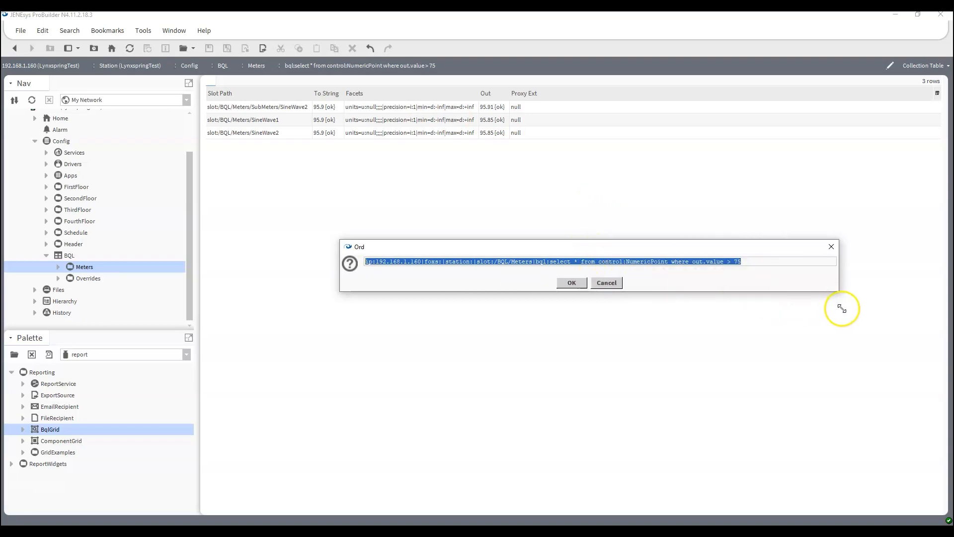
pyautogui.moveTo(693, 261); pyautogui.dragTo(820, 270)
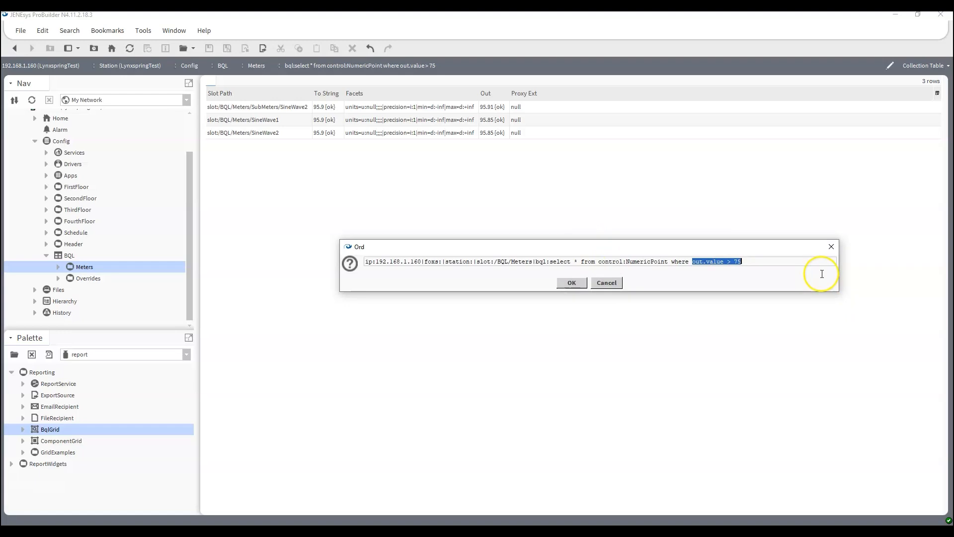
pyautogui.write('an')
pyautogui.press('BackSpace')
pyautogui.press('BackSpace')
pyautogui.write('anme')
pyautogui.press('BackSpace')
pyautogui.press('BackSpace')
pyautogui.press('BackSpace')
pyautogui.press('BackSpace')
pyautogui.write('name like "\'SineWave')
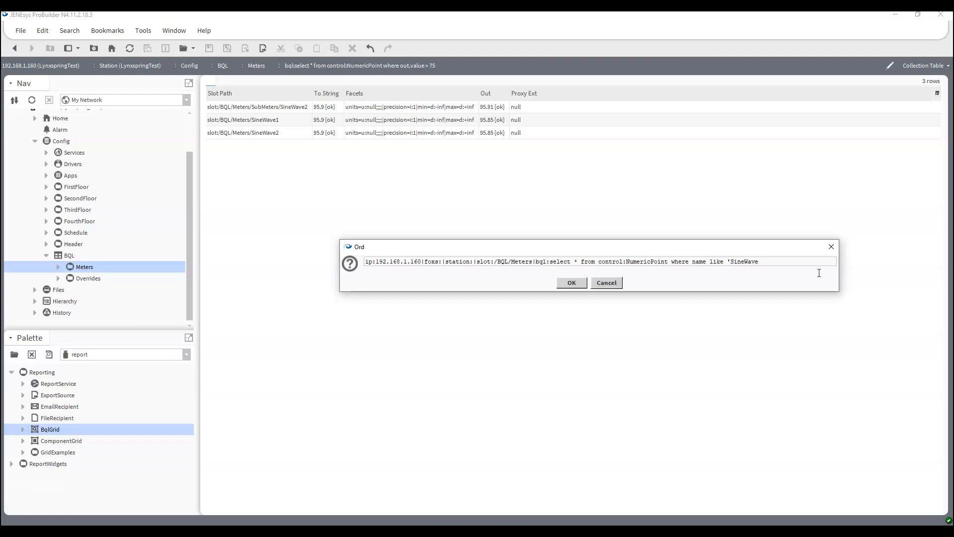
pyautogui.write('%')
pyautogui.press('Return')
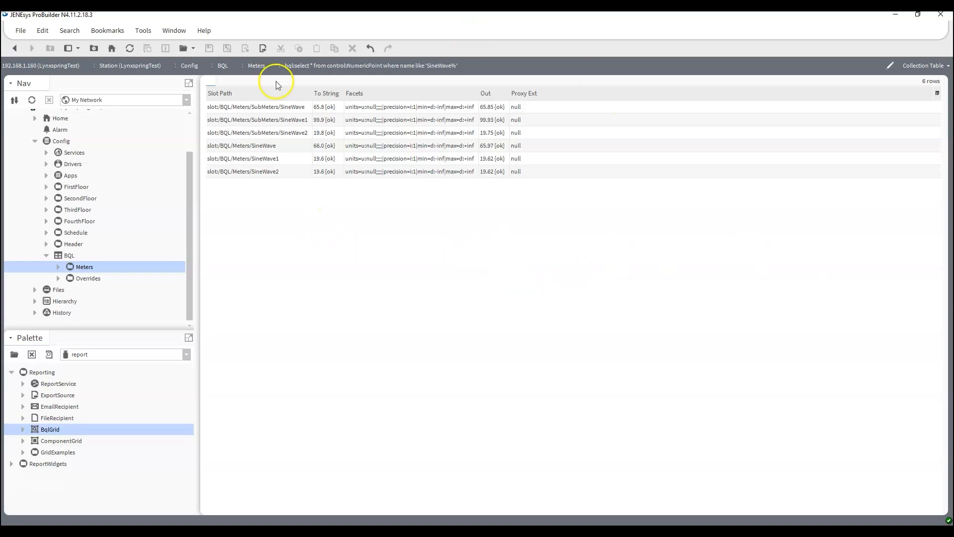
# Set the Meters SineWave point's Period to 0 minutes 15 seconds and save it
pyautogui.click(289, 189)
pyautogui.click(59, 267)
pyautogui.scroll(-2, 65, 257)
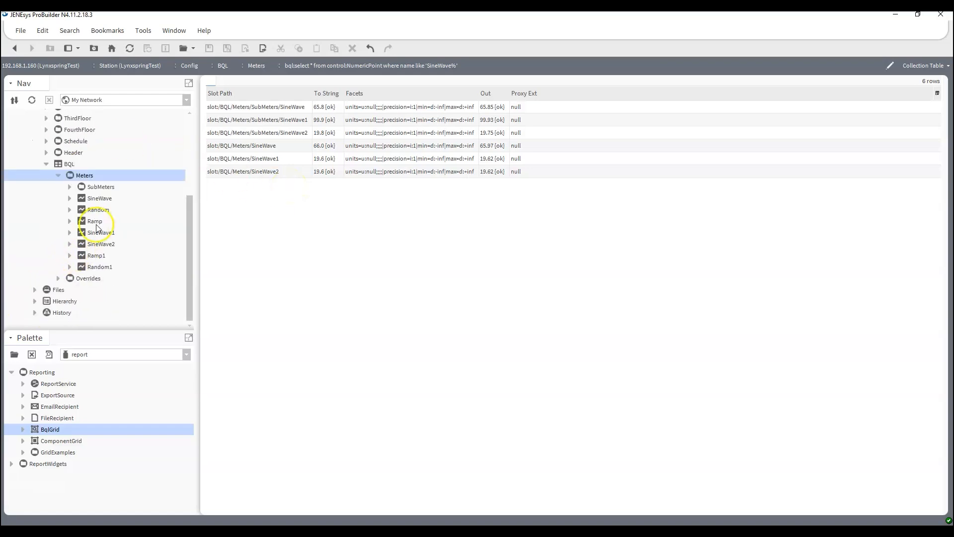
pyautogui.doubleClick(98, 199)
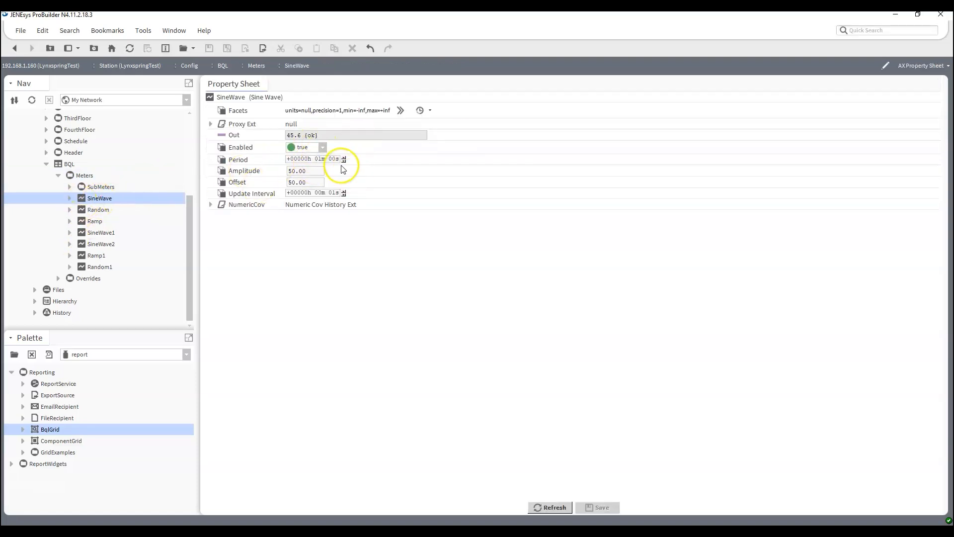
pyautogui.click(318, 159)
pyautogui.write('0')
pyautogui.click(333, 159)
pyautogui.write('15')
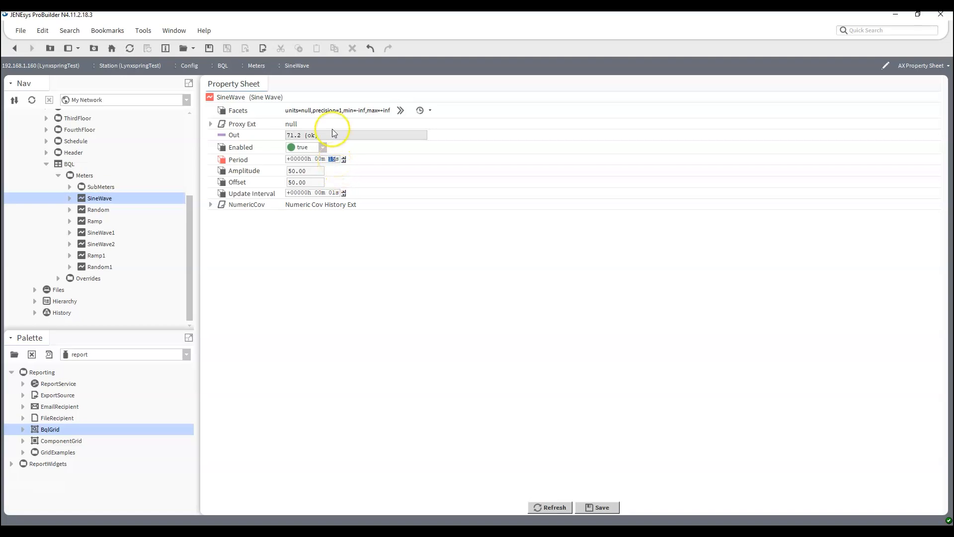
pyautogui.click(598, 507)
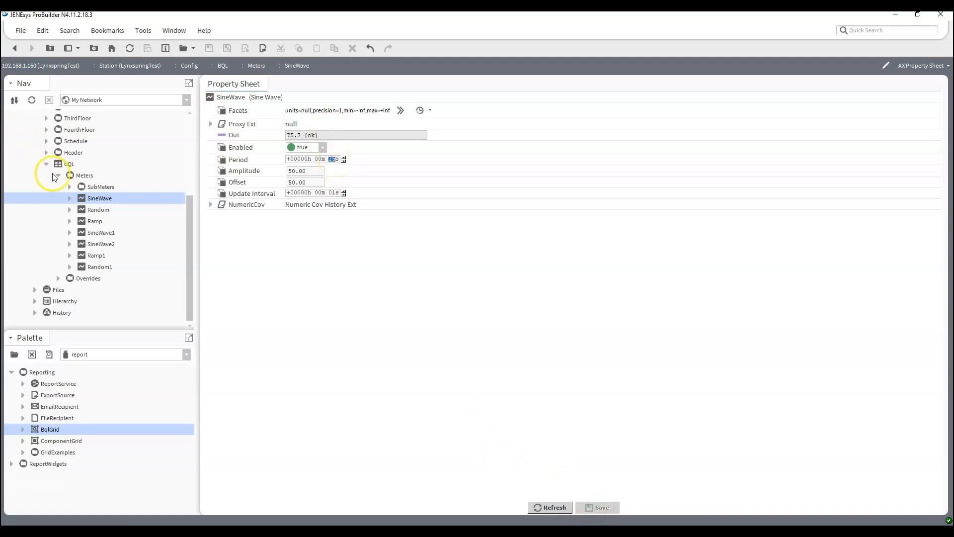
# Set the SubMeters SineWave Period to 12 seconds, save it, and open the SubMeters wire sheet
pyautogui.click(69, 187)
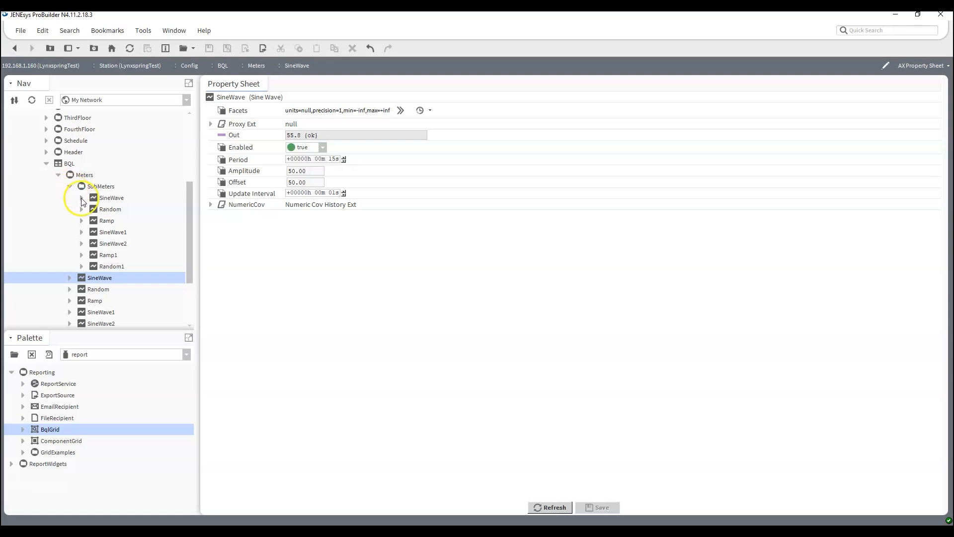
pyautogui.doubleClick(113, 232)
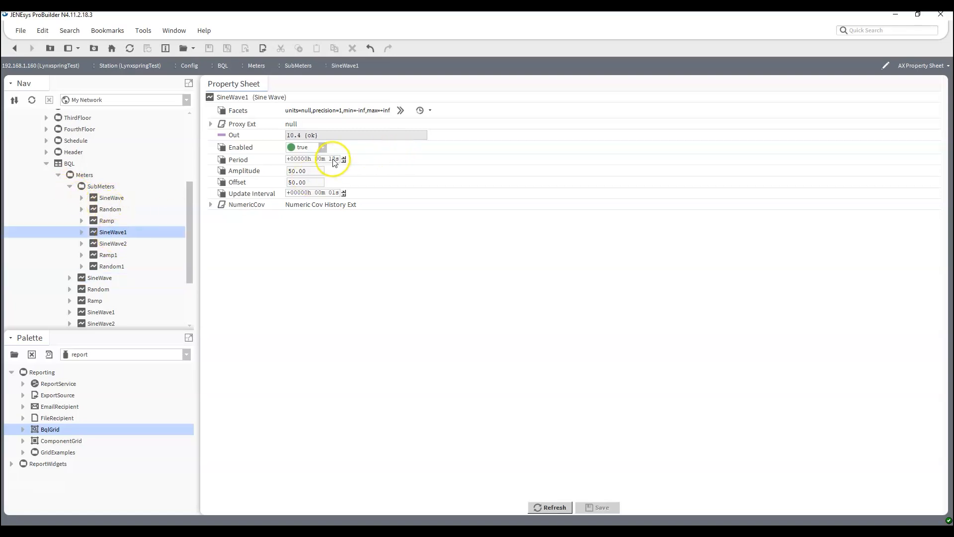
pyautogui.doubleClick(114, 200)
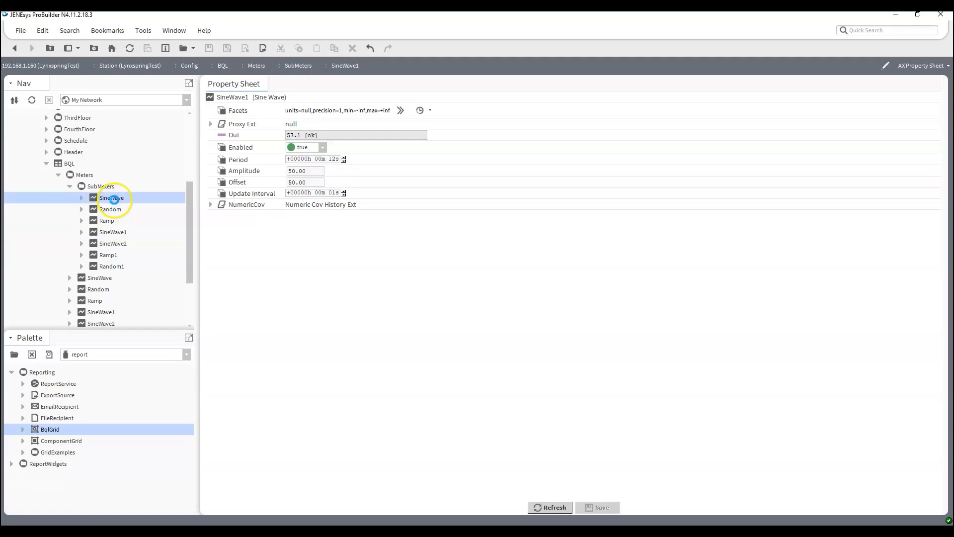
pyautogui.click(318, 159)
pyautogui.press('Down')
pyautogui.click(333, 158)
pyautogui.press('Up')
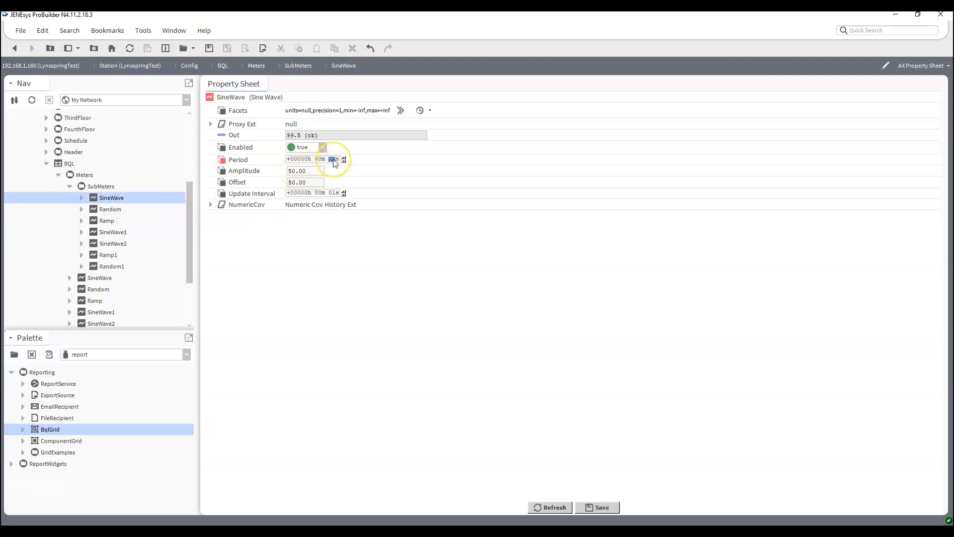
pyautogui.hotkey('ctrl', 's')
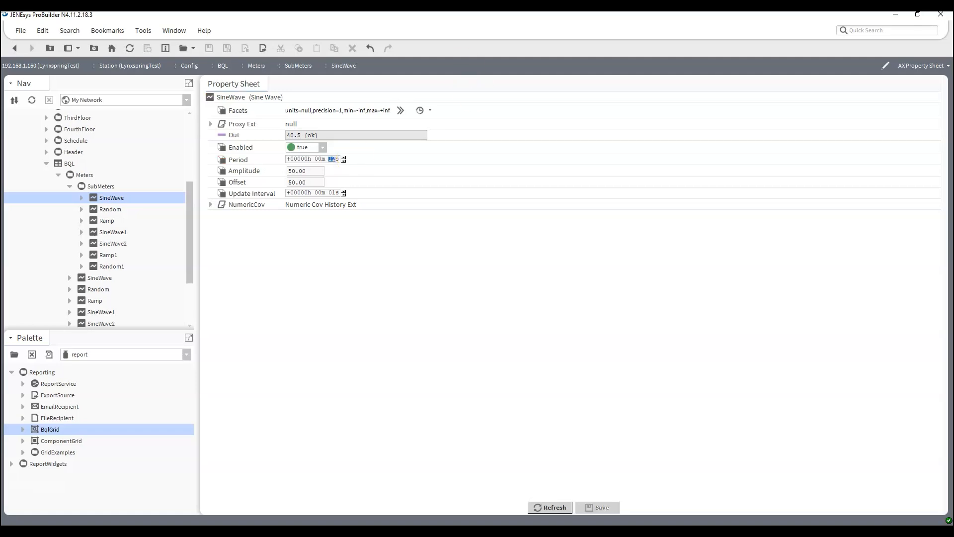
pyautogui.click(14, 49)
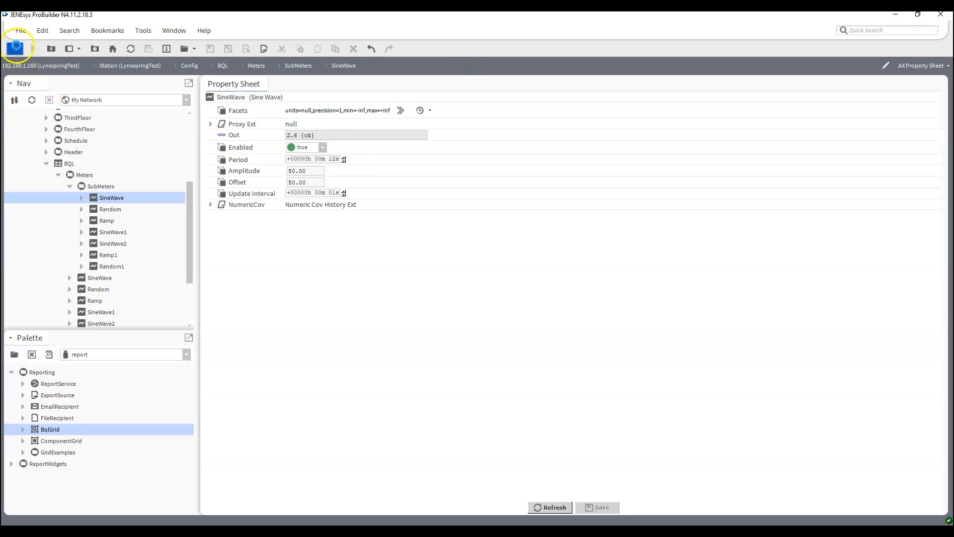
pyautogui.doubleClick(101, 186)
# Bring up the SubMeters ord entry and widen it on both sides
pyautogui.rightClick(365, 317)
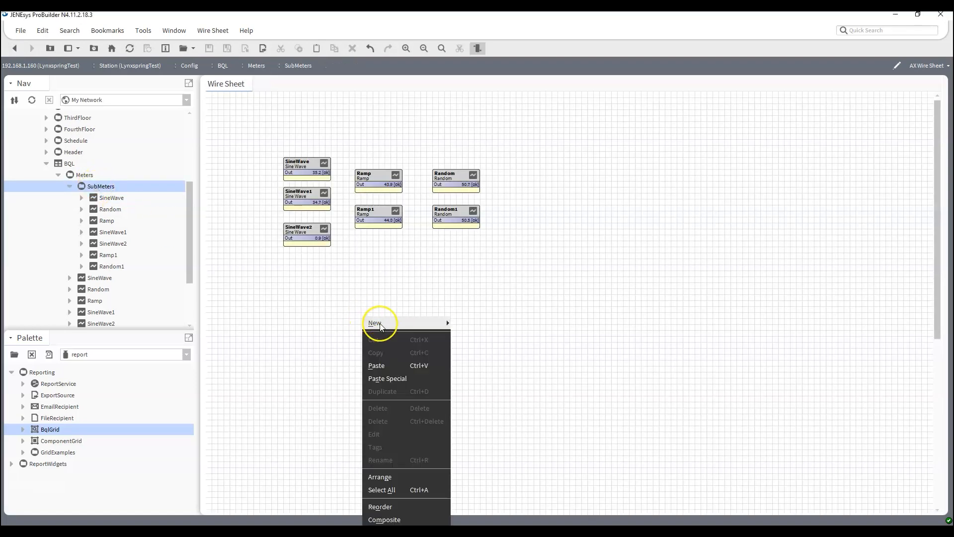
pyautogui.click(328, 294)
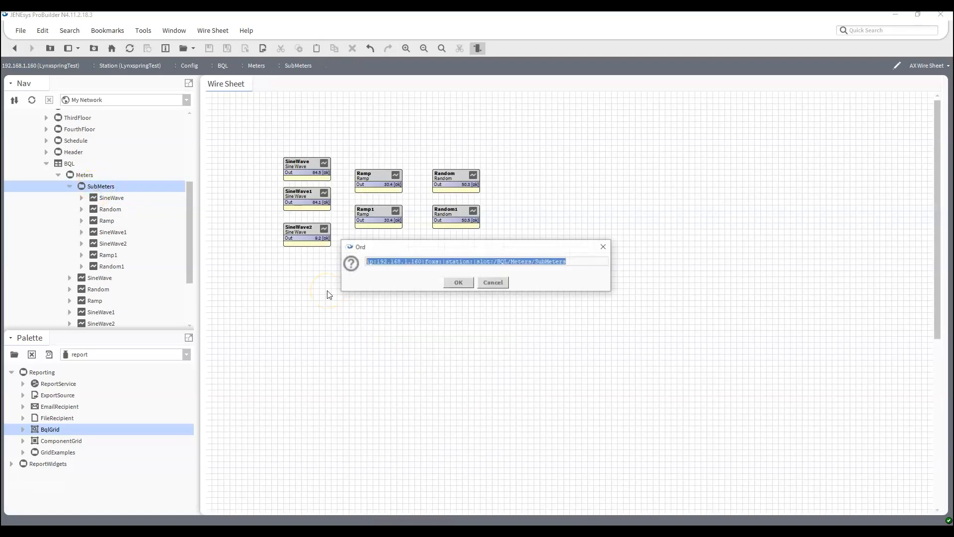
pyautogui.moveTo(612, 265); pyautogui.dragTo(917, 285)
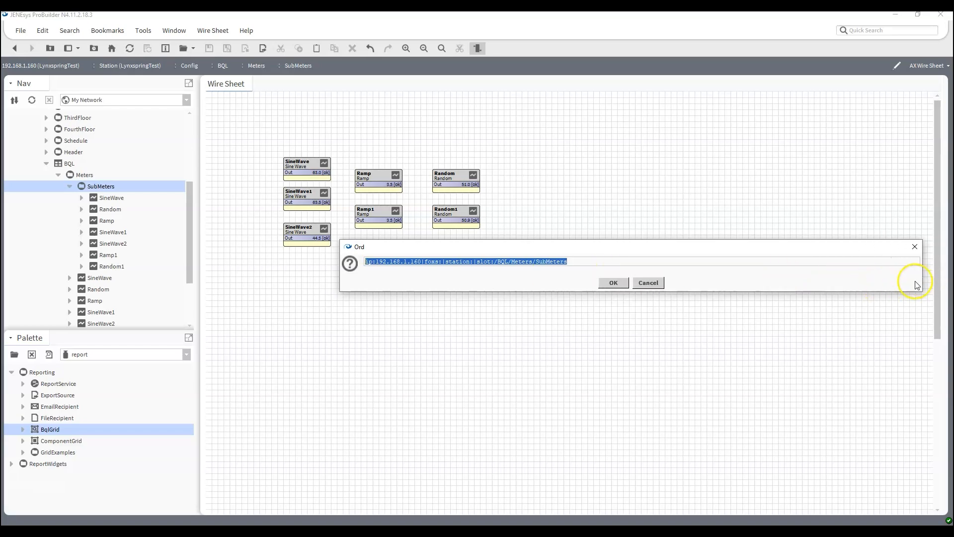
pyautogui.moveTo(339, 265); pyautogui.dragTo(82, 252)
pyautogui.click(362, 261)
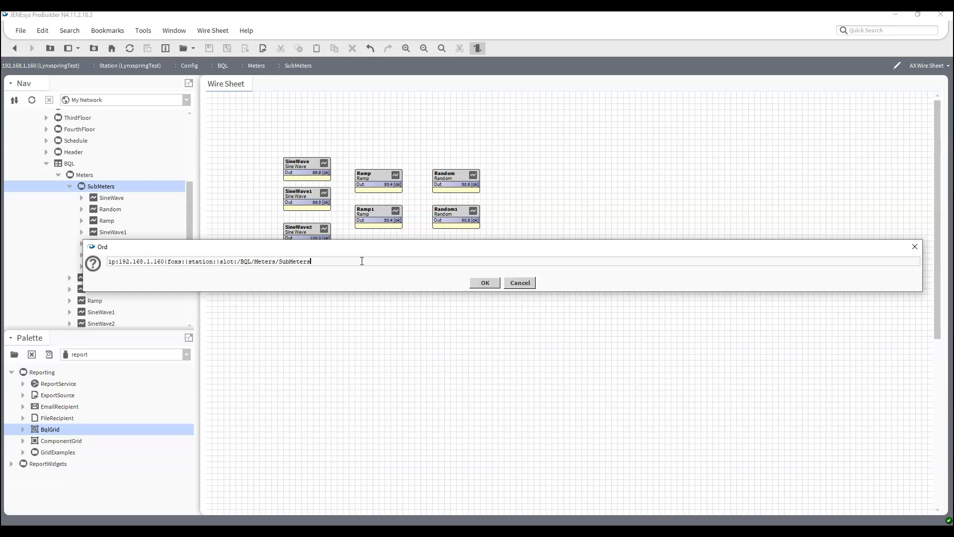
# Append |bql:select * from control:NumericPoint where period <= baja:RelTime '15000' and run it
pyautogui.write(':')
pyautogui.write('bql:sel')
pyautogui.press('BackSpace')
pyautogui.press('BackSpace')
pyautogui.press('BackSpace')
pyautogui.press('BackSpace')
pyautogui.press('BackSpace')
pyautogui.press('BackSpace')
pyautogui.press('BackSpace')
pyautogui.write('bql:select * from control:Numericpoint')
pyautogui.press('BackSpace')
pyautogui.press('BackSpace')
pyautogui.press('BackSpace')
pyautogui.press('BackSpace')
pyautogui.press('BackSpace')
pyautogui.write('Point where')
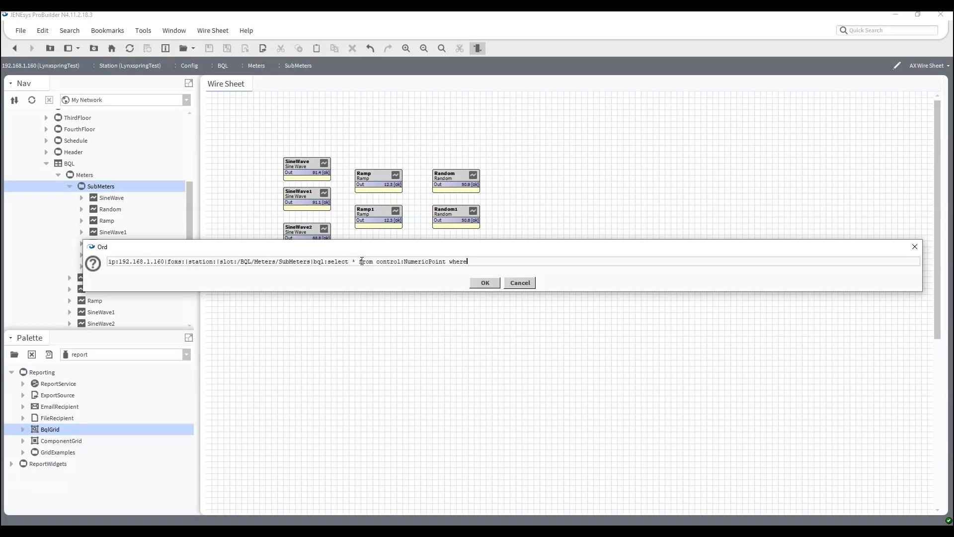
pyautogui.write(' prriod <= bab')
pyautogui.press('BackSpace')
pyautogui.write('ja:Re')
pyautogui.press('BackSpace')
pyautogui.press('BackSpace')
pyautogui.write("RelTime '15000'")
pyautogui.press('Return')
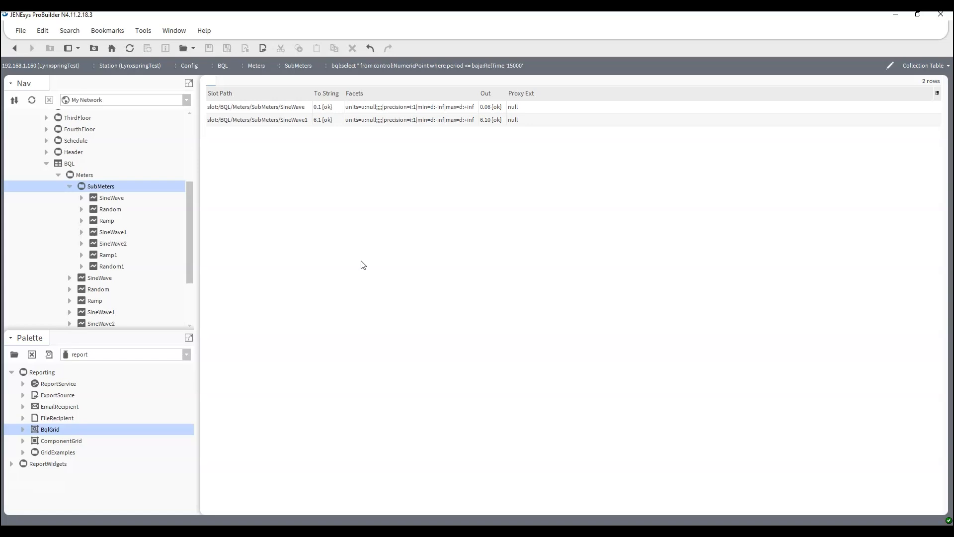
# Compare the SineWave result row with the other result row in the query table
pyautogui.click(293, 109)
pyautogui.click(293, 119)
pyautogui.click(294, 108)
pyautogui.click(293, 121)
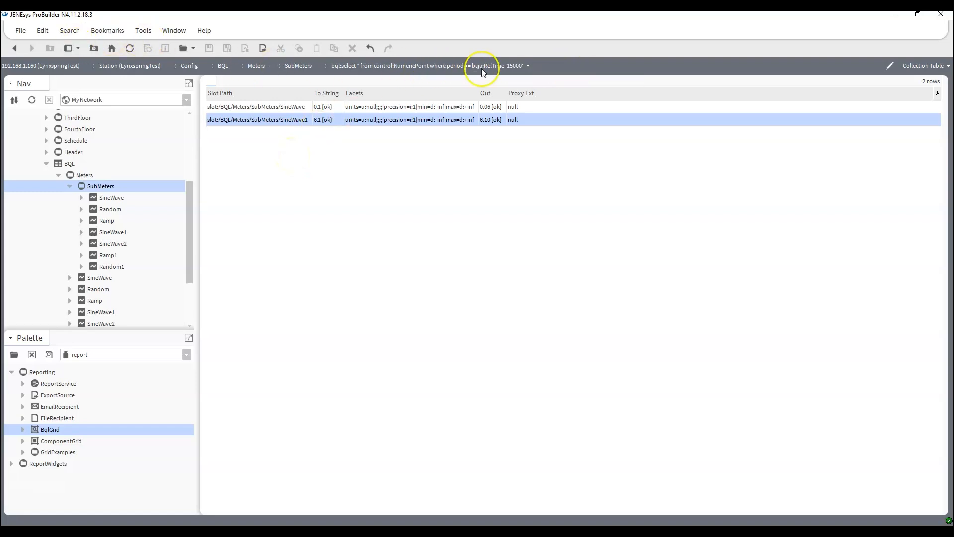
# Show the SineWave AX Slot Sheet, confirm period is baja:RelTime, then collapse SubMeters and Meters
pyautogui.click(14, 48)
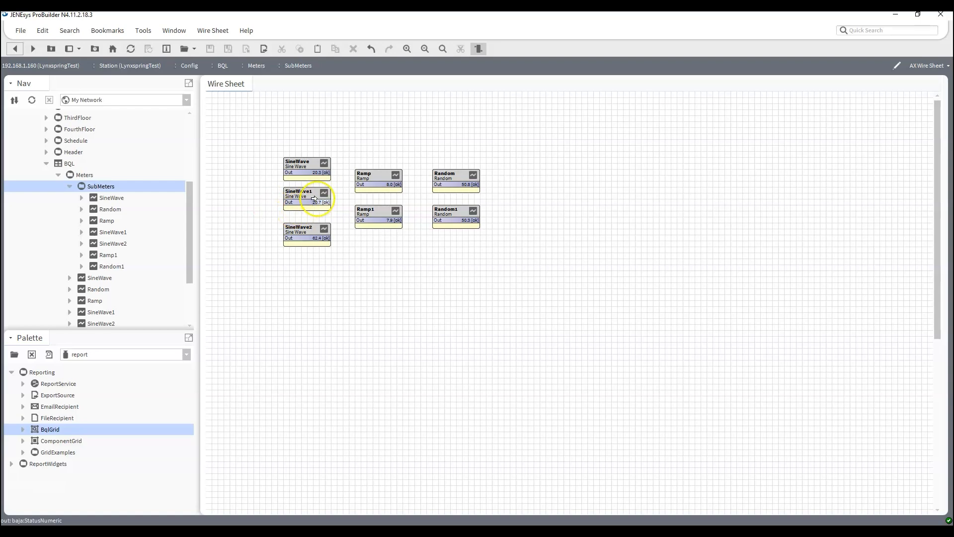
pyautogui.rightClick(307, 172)
pyautogui.moveTo(313, 174)
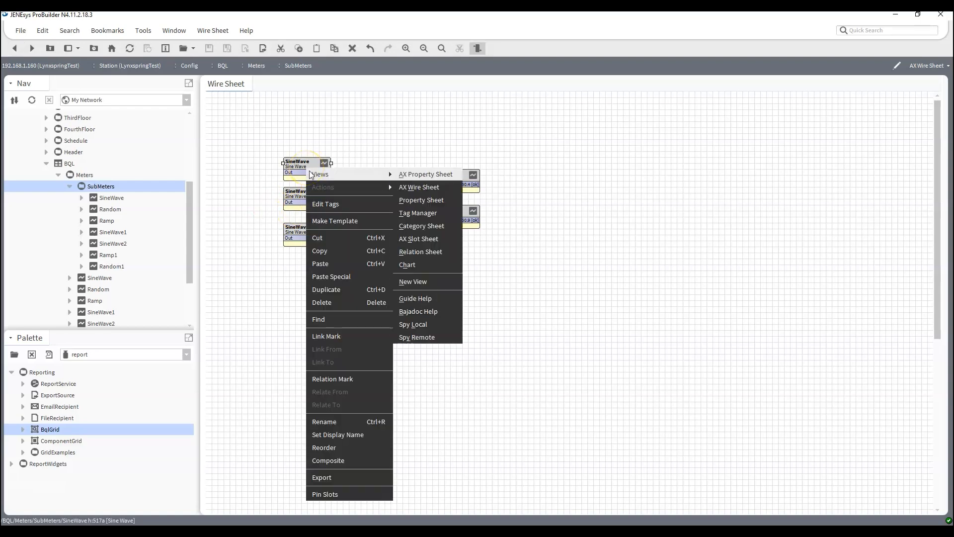
pyautogui.click(420, 239)
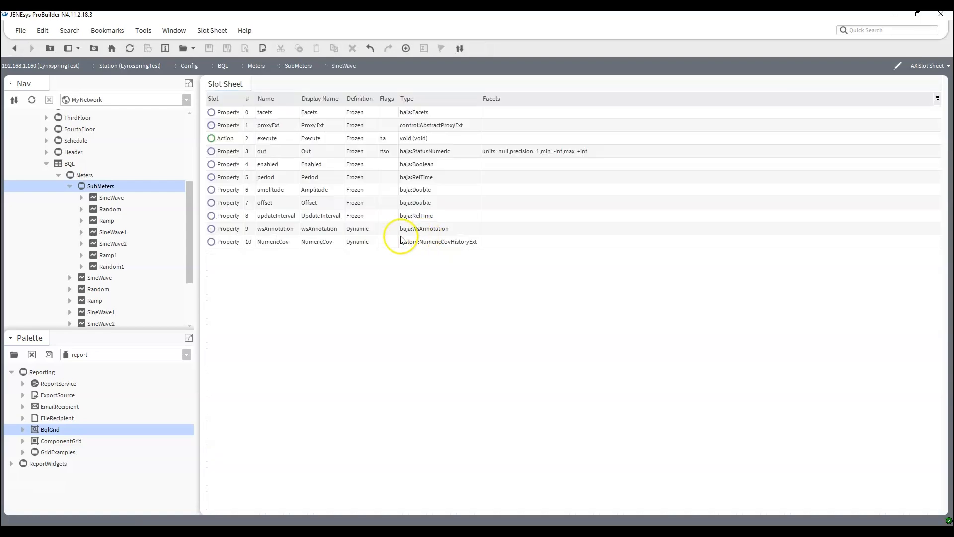
pyautogui.click(264, 176)
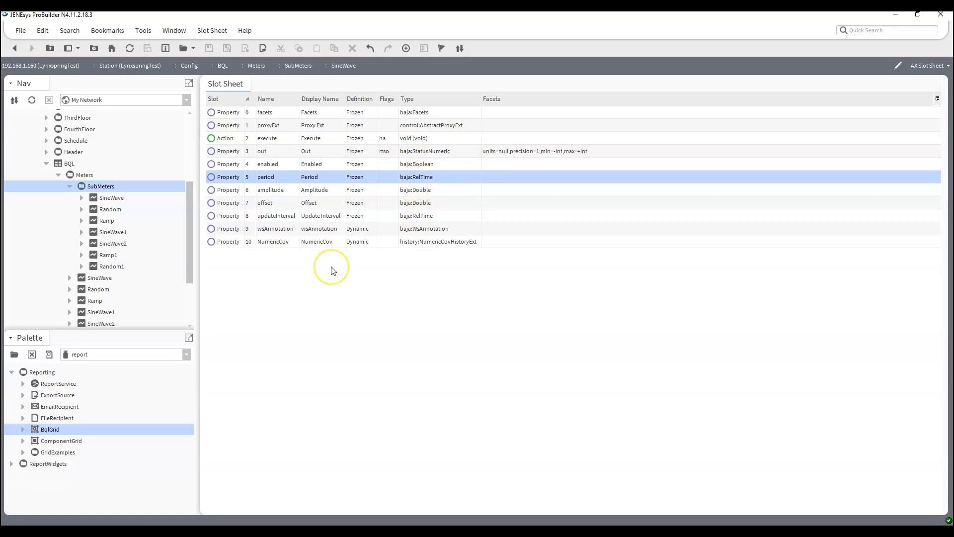
pyautogui.click(69, 186)
pyautogui.click(59, 176)
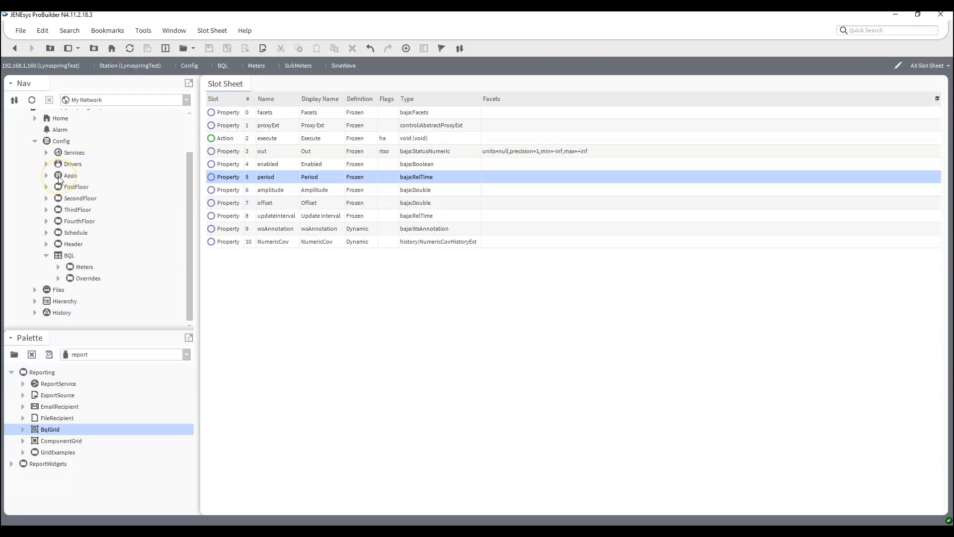
# Open the BQL folder's wire sheet showing Meters and Overrides, then bring up its Ord dialog
pyautogui.scroll(1, 183, 189)
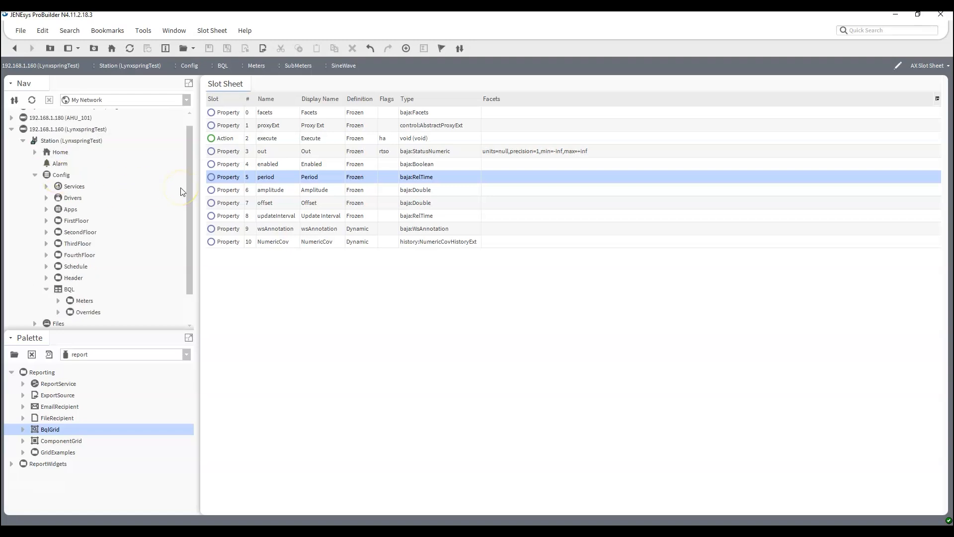
pyautogui.scroll(-1, 182, 192)
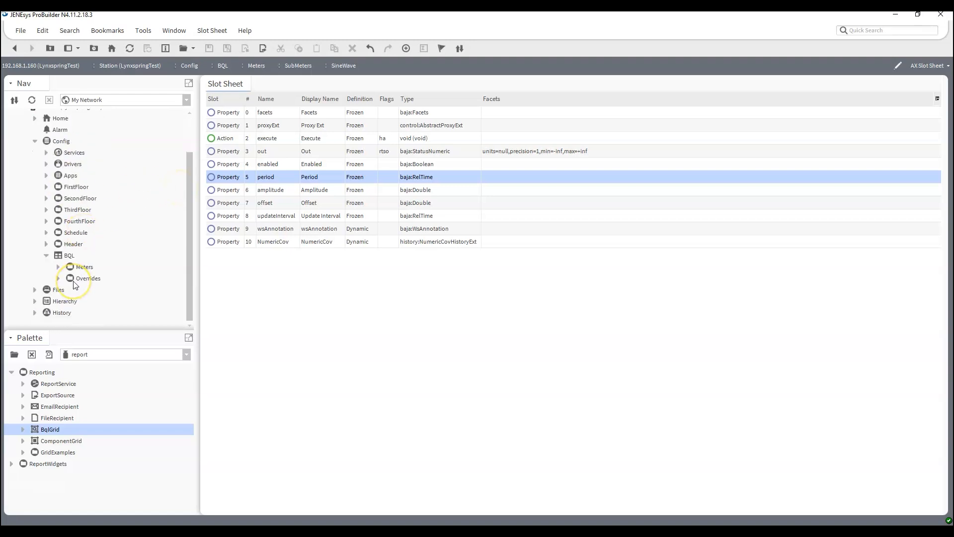
pyautogui.doubleClick(70, 255)
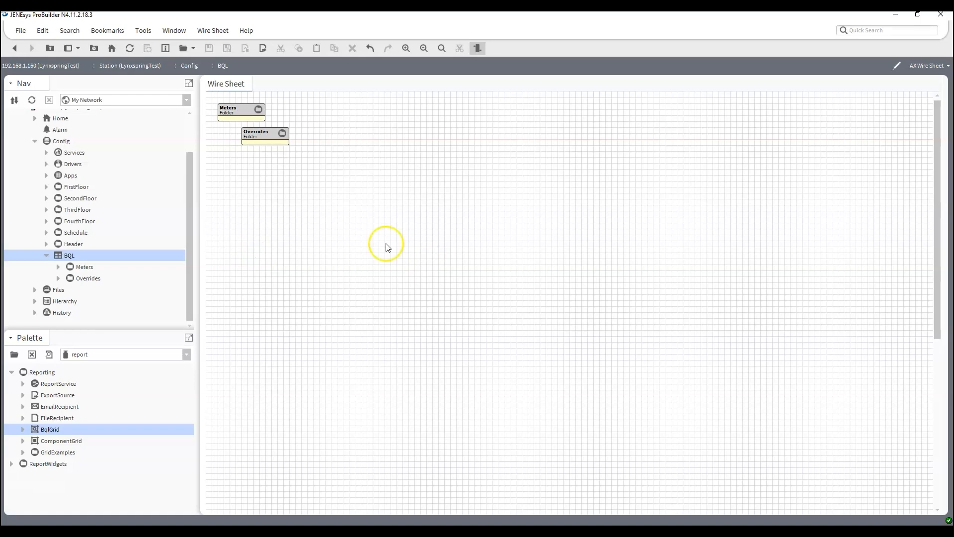
pyautogui.rightClick(338, 225)
pyautogui.moveTo(338, 224)
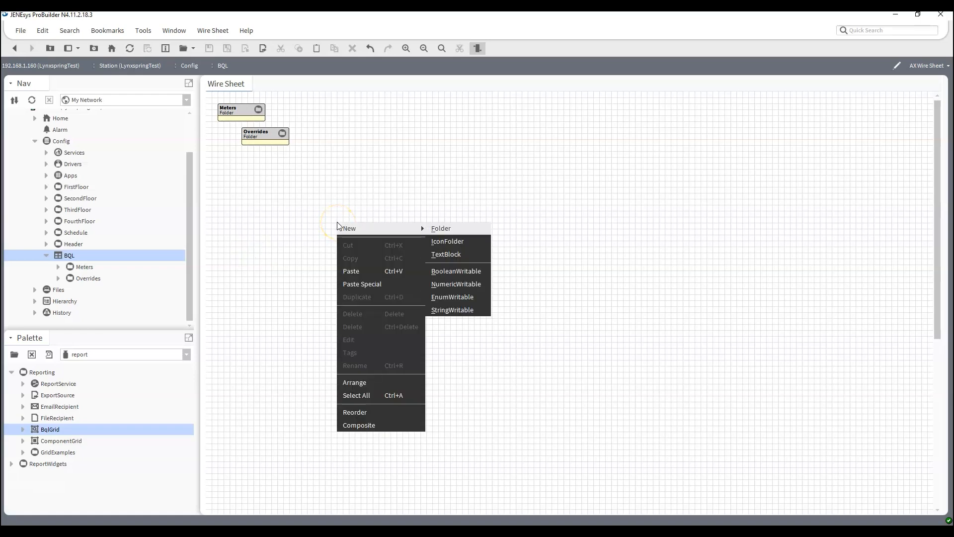
pyautogui.click(304, 215)
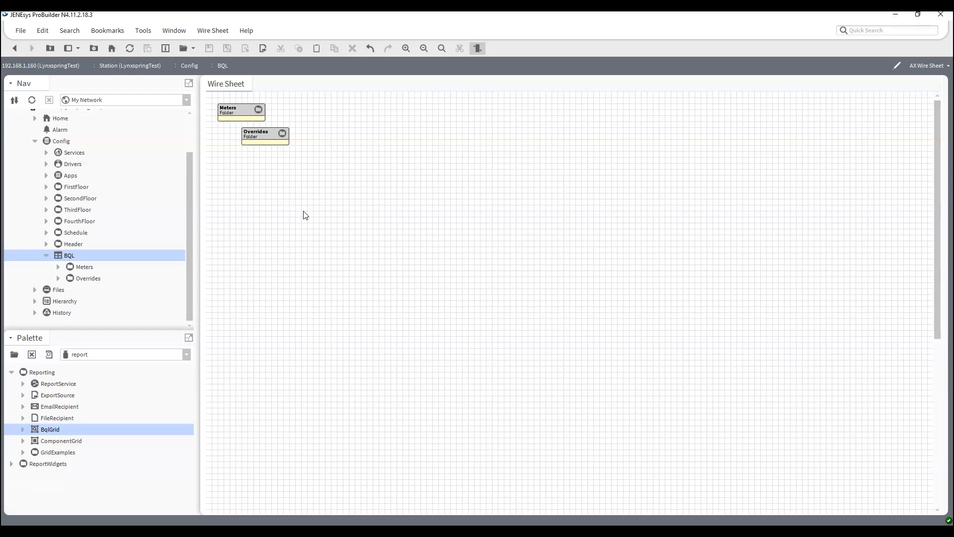
pyautogui.hotkey('ctrl', 'l')
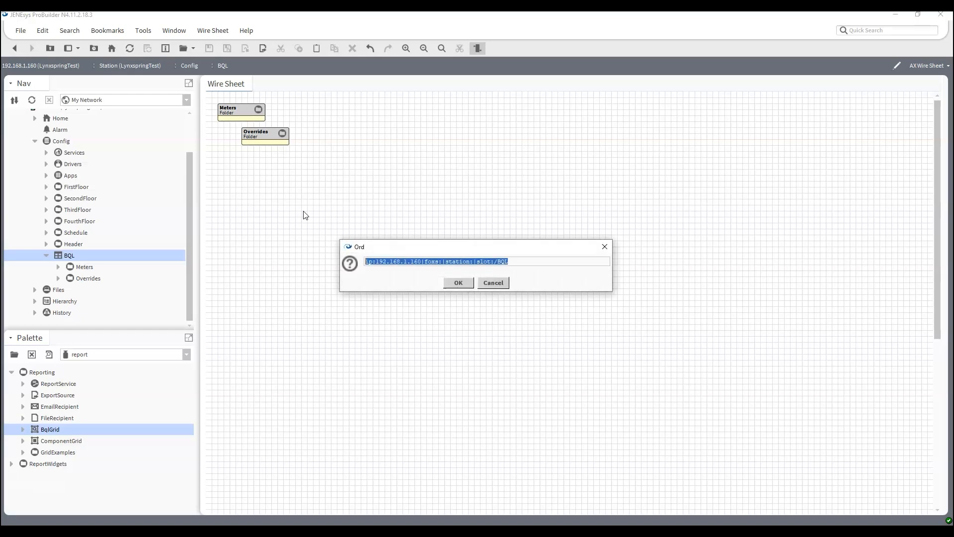
# Write query selecting name, slotPath, out.value, status, overrideExpiration from control:ControlPoint where status.overridden='true'
pyautogui.click(533, 262)
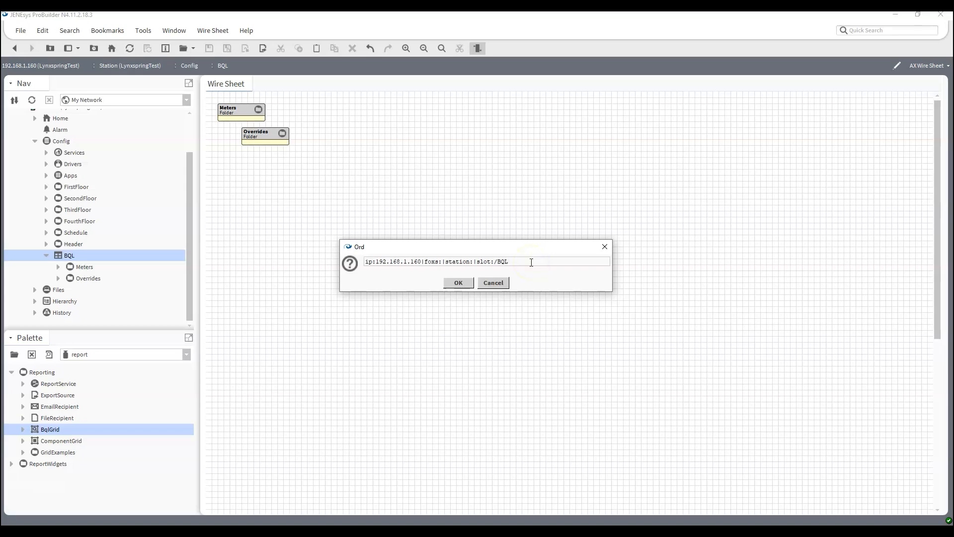
pyautogui.write('|')
pyautogui.write('|')
pyautogui.write('le')
pyautogui.write('ct name ')
pyautogui.write("as 'Point NAme")
pyautogui.write('ame')
pyautogui.write("'")
pyautogui.write(', out')
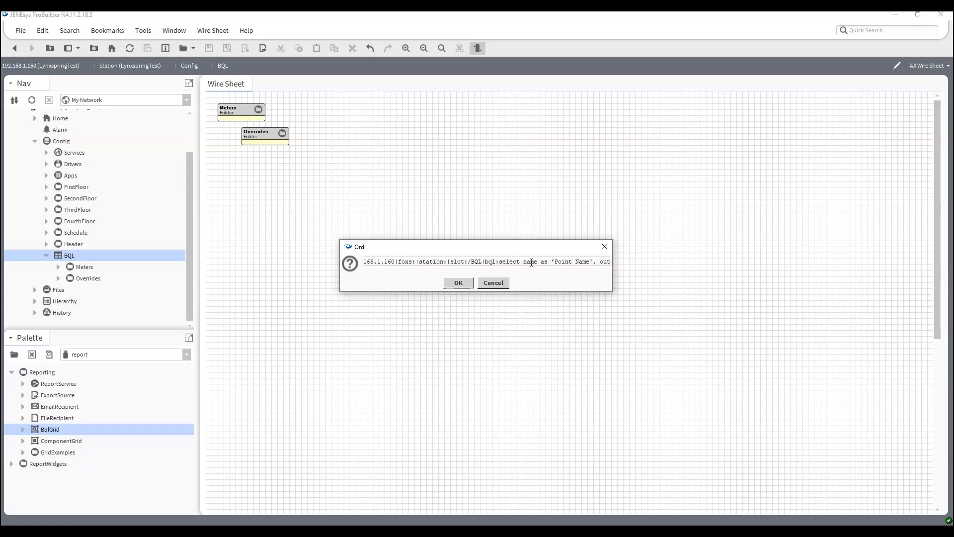
pyautogui.write(" as 'Po")
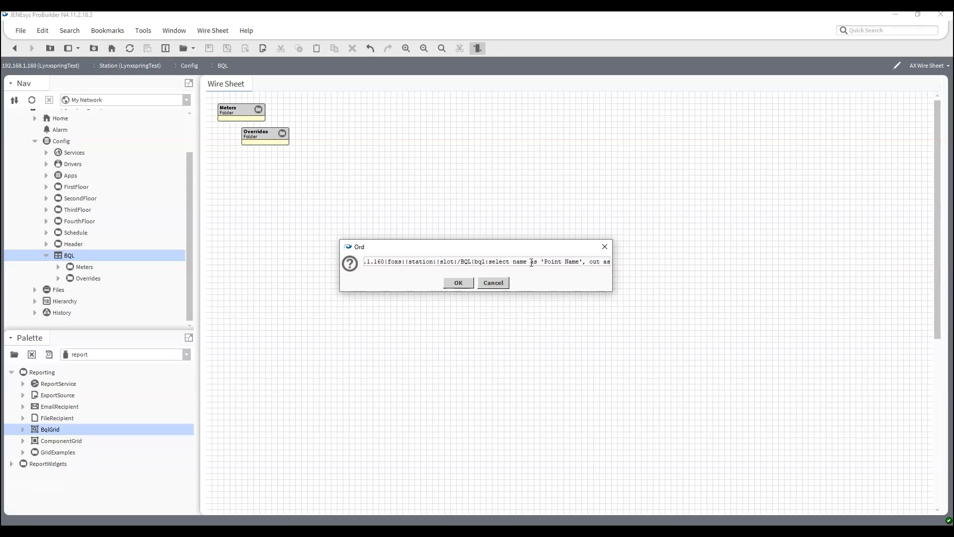
pyautogui.write("int Status'")
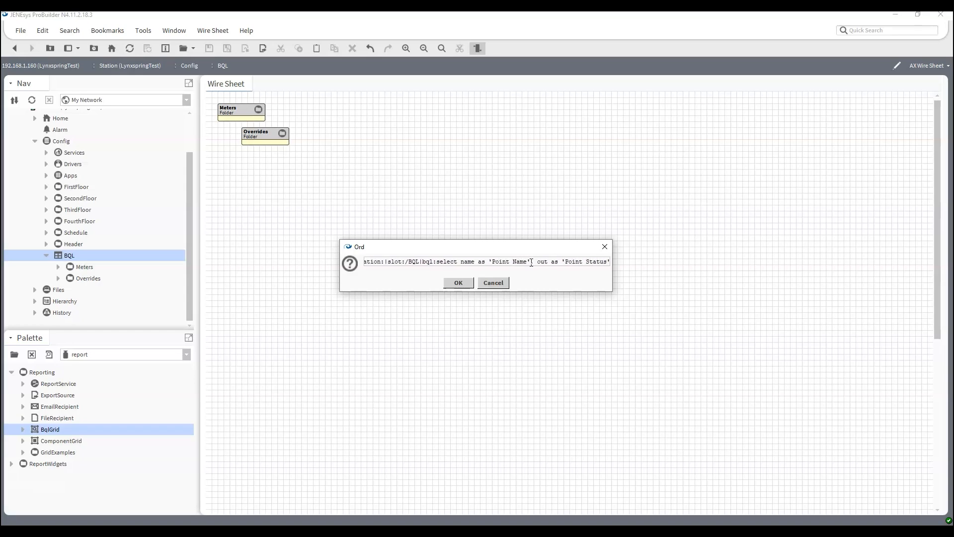
pyautogui.write(',')
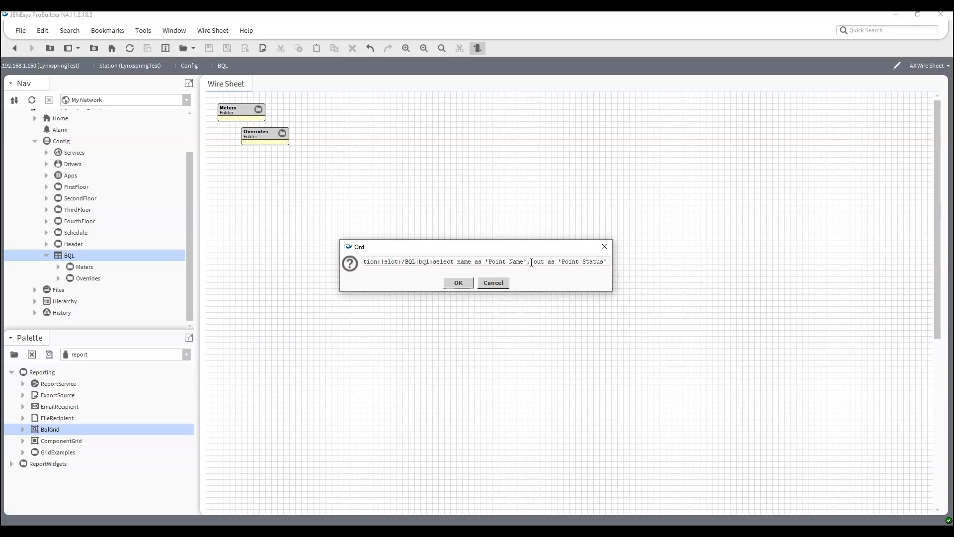
pyautogui.press('BackSpace')
pyautogui.press('BackSpace')
pyautogui.press('BackSpace')
pyautogui.press('BackSpace')
pyautogui.press('BackSpace')
pyautogui.press('BackSpace')
pyautogui.press('BackSpace')
pyautogui.press('BackSpace')
pyautogui.press('BackSpace')
pyautogui.press('BackSpace')
pyautogui.press('BackSpace')
pyautogui.press('BackSpace')
pyautogui.press('BackSpace')
pyautogui.press('BackSpace')
pyautogui.press('BackSpace')
pyautogui.press('BackSpace')
pyautogui.press('BackSpace')
pyautogui.press('BackSpace')
pyautogui.press('BackSpace')
pyautogui.press('BackSpace')
pyautogui.press('BackSpace')
pyautogui.press('BackSpace')
pyautogui.write('ame, slotPath, out.value, status, overrideExpiration')
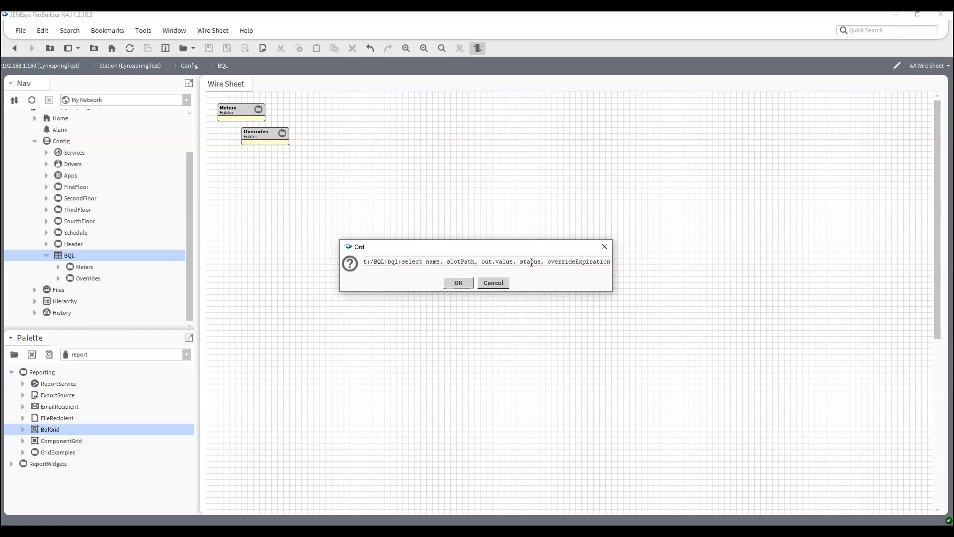
pyautogui.write(' from')
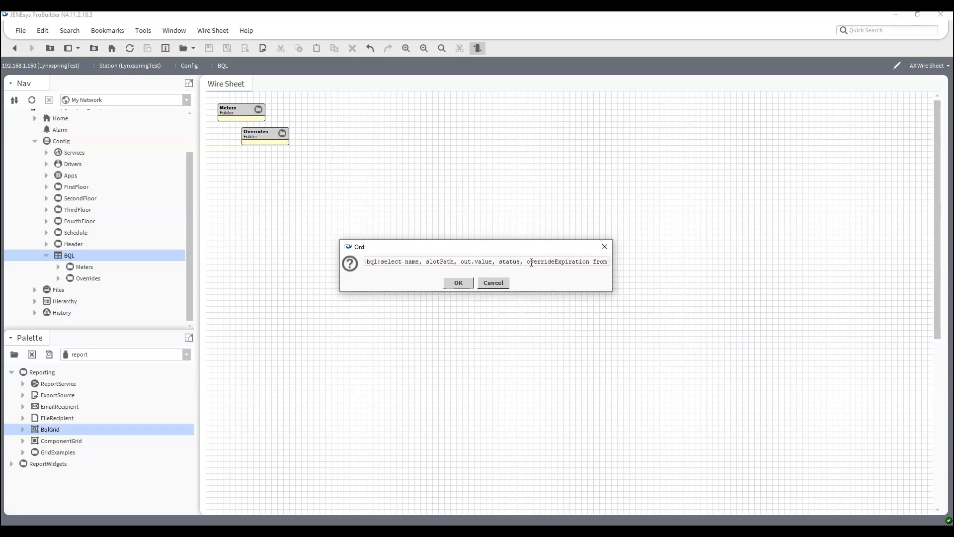
pyautogui.write(' control')
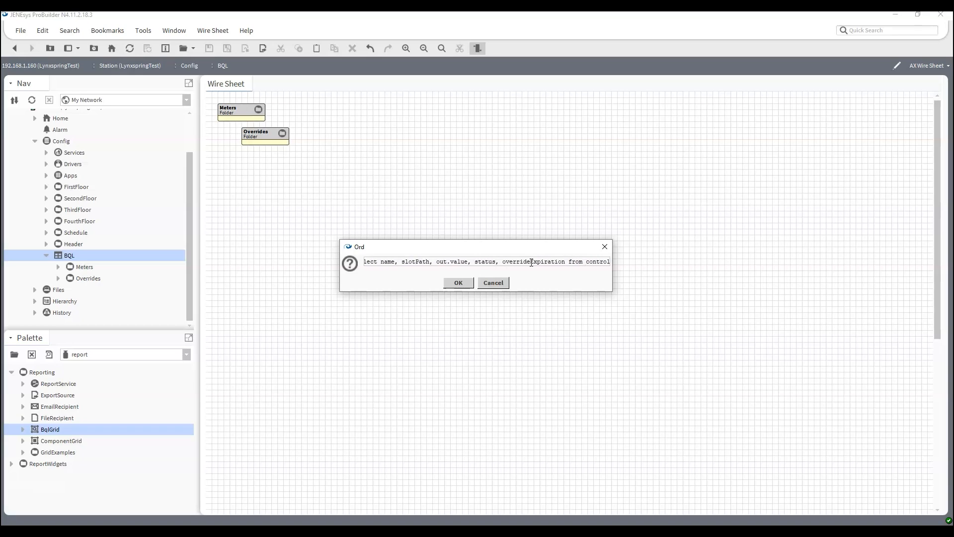
pyautogui.write(':conontrolPoint')
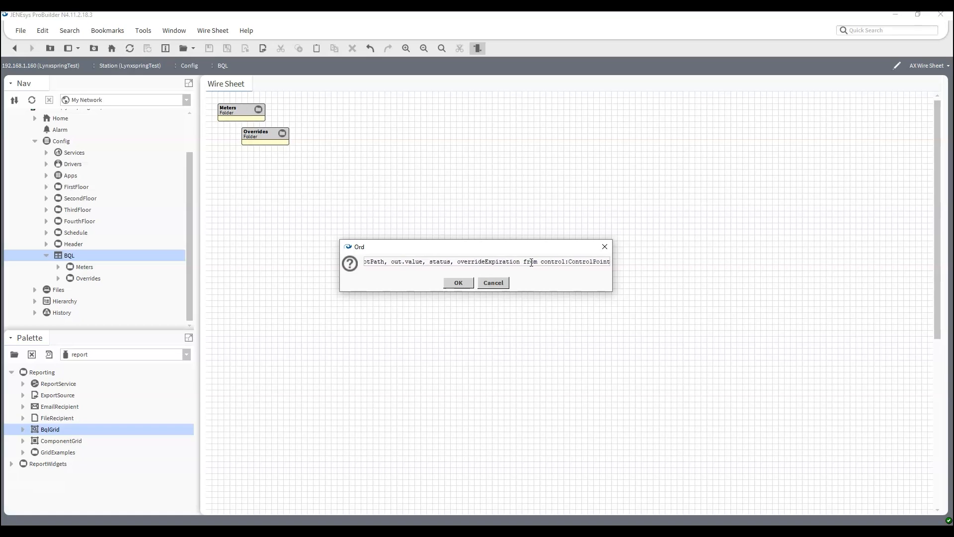
pyautogui.write(' werher')
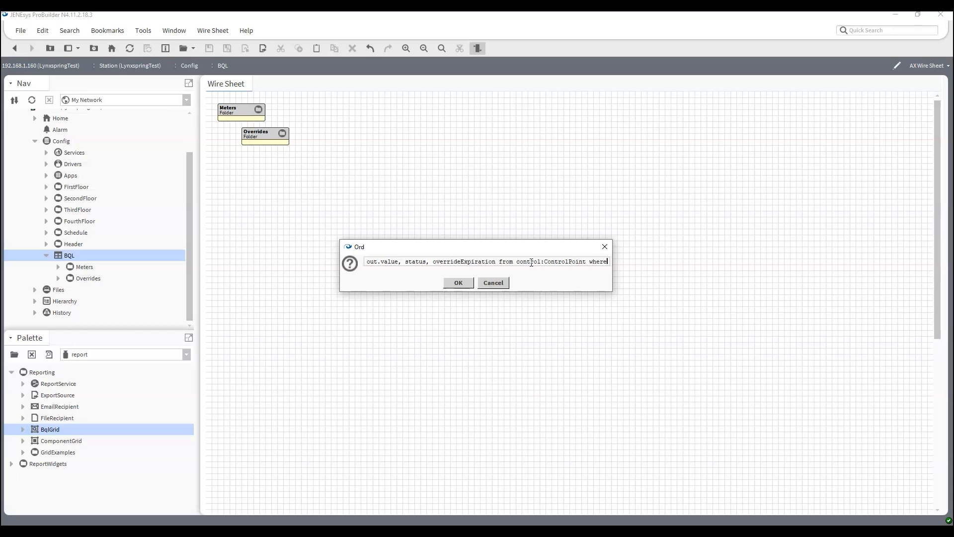
pyautogui.write('statis.')
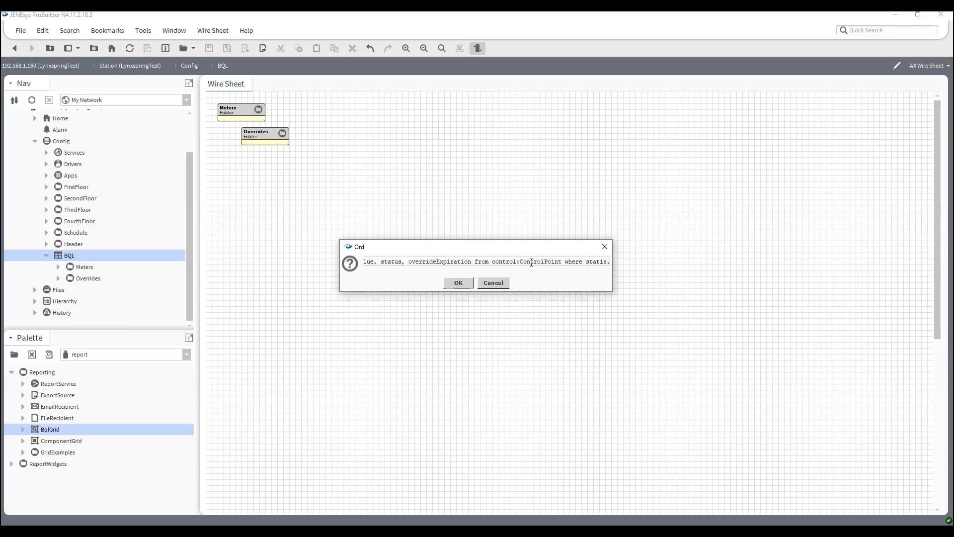
pyautogui.write('us.overrid')
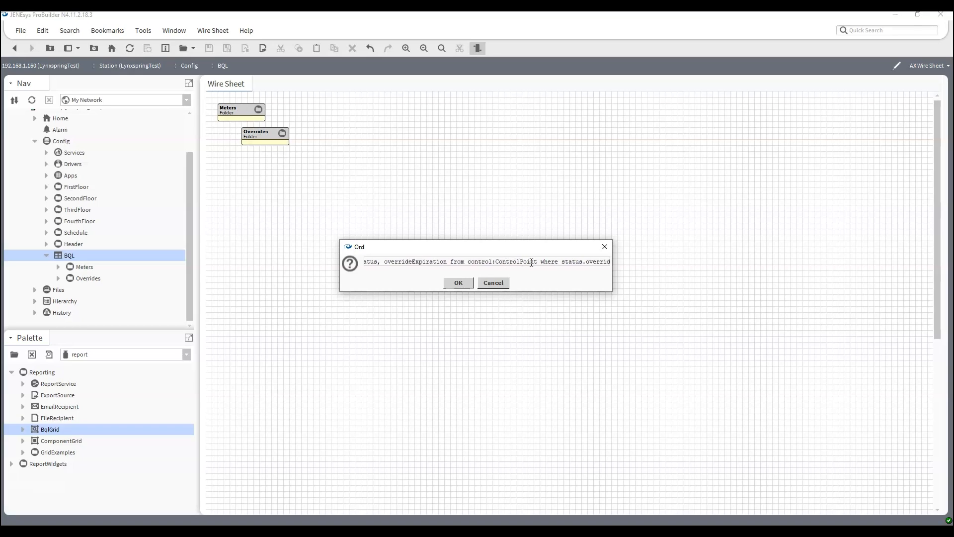
pyautogui.write('den =')
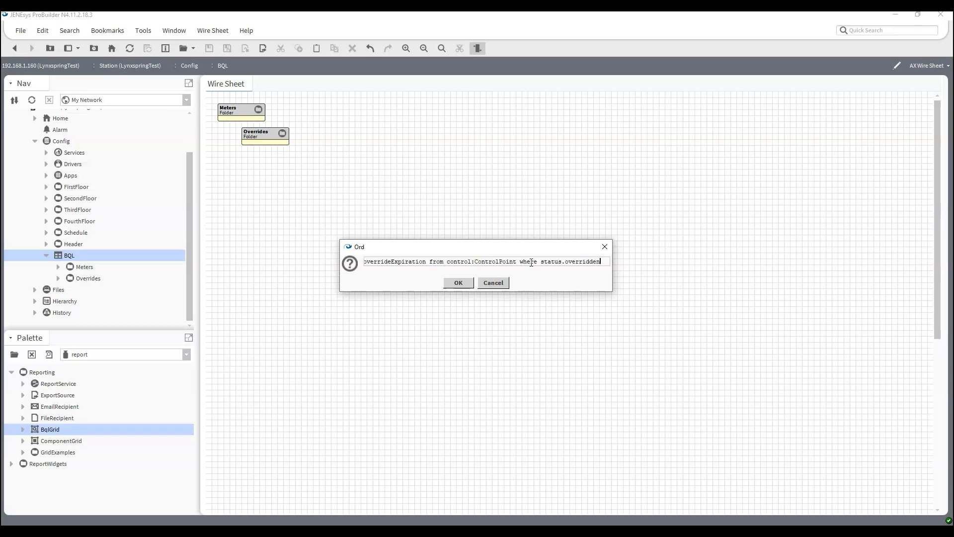
pyautogui.press('BackSpace')
pyautogui.write("='true'")
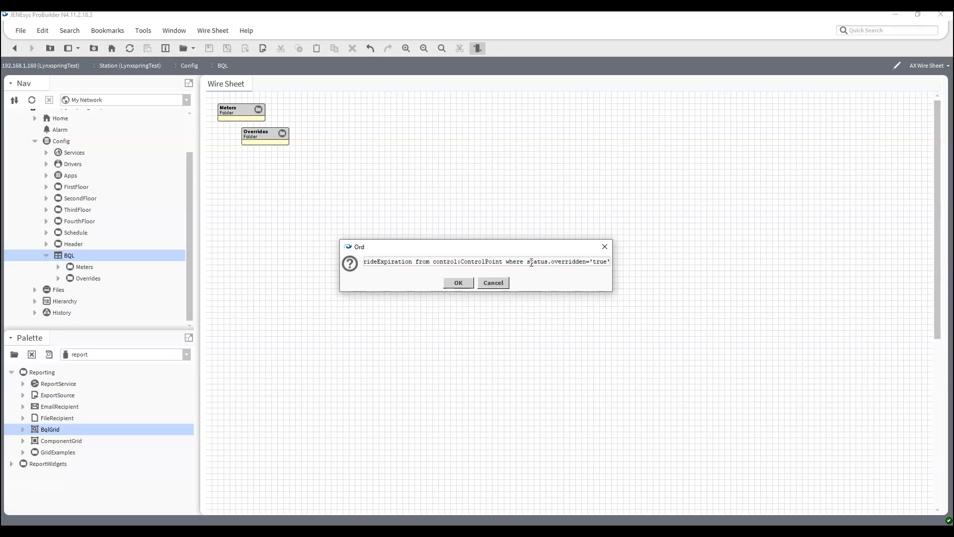
# Widen the Ord dialog, review the override query, and run it to list FanCmd1 and FanCmd3
pyautogui.moveTo(612, 265); pyautogui.dragTo(916, 275)
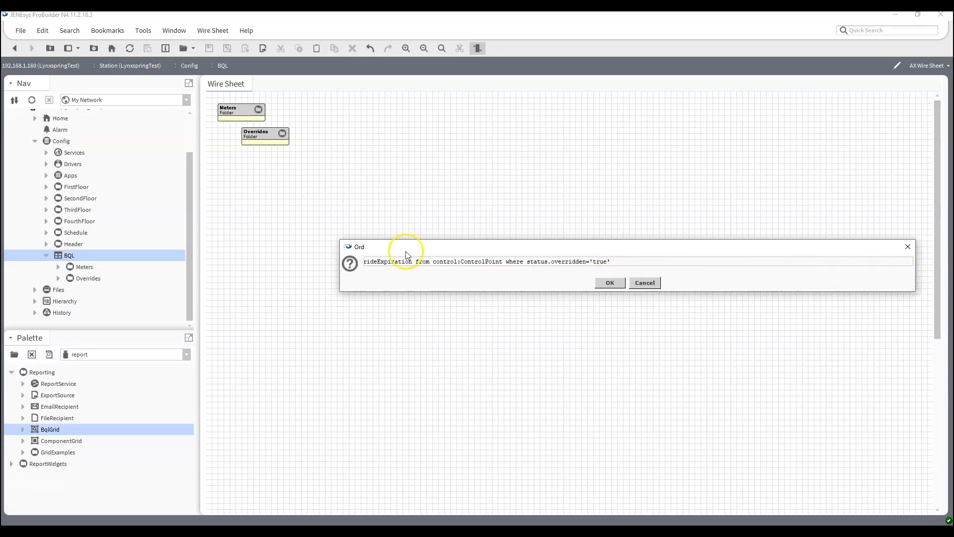
pyautogui.moveTo(336, 262); pyautogui.dragTo(22, 261)
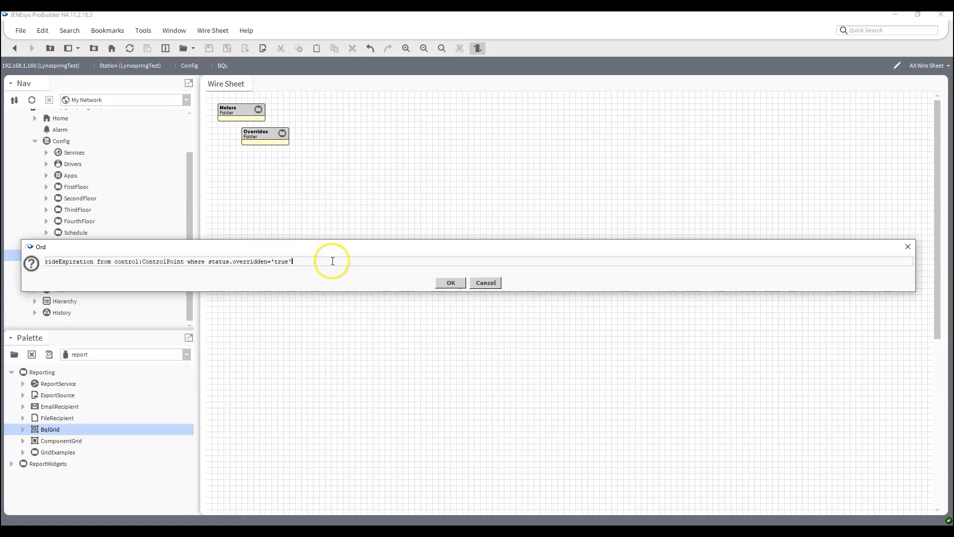
pyautogui.hotkey('ctrl', 'a')
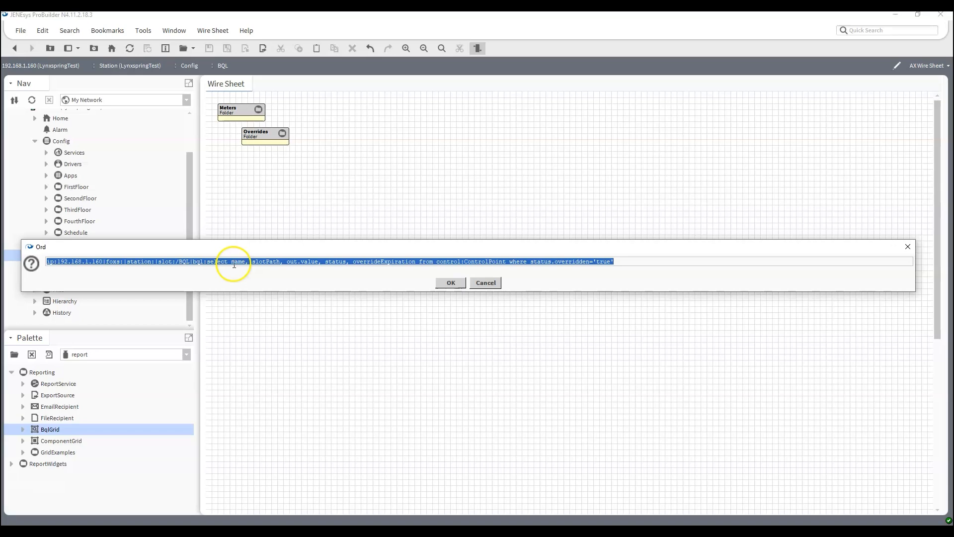
pyautogui.click(253, 262)
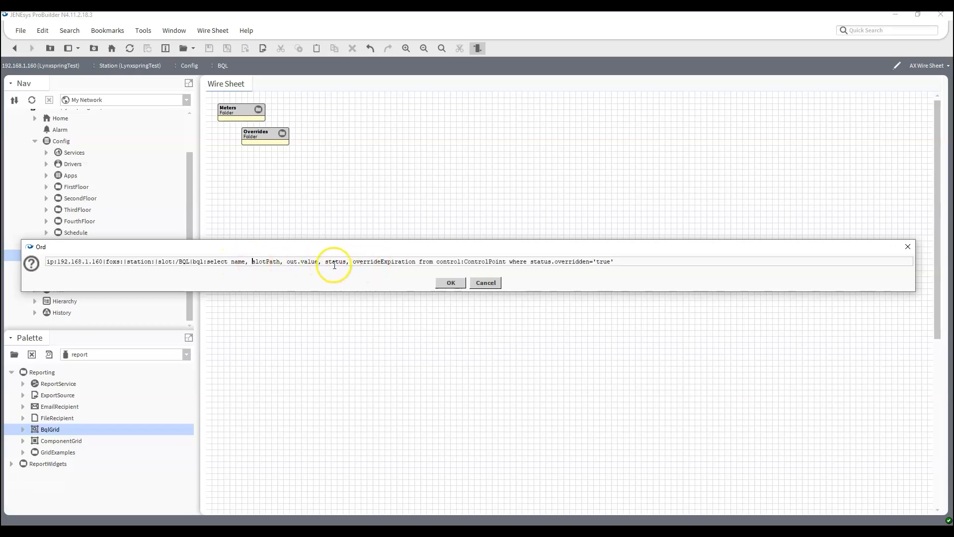
pyautogui.doubleClick(437, 262)
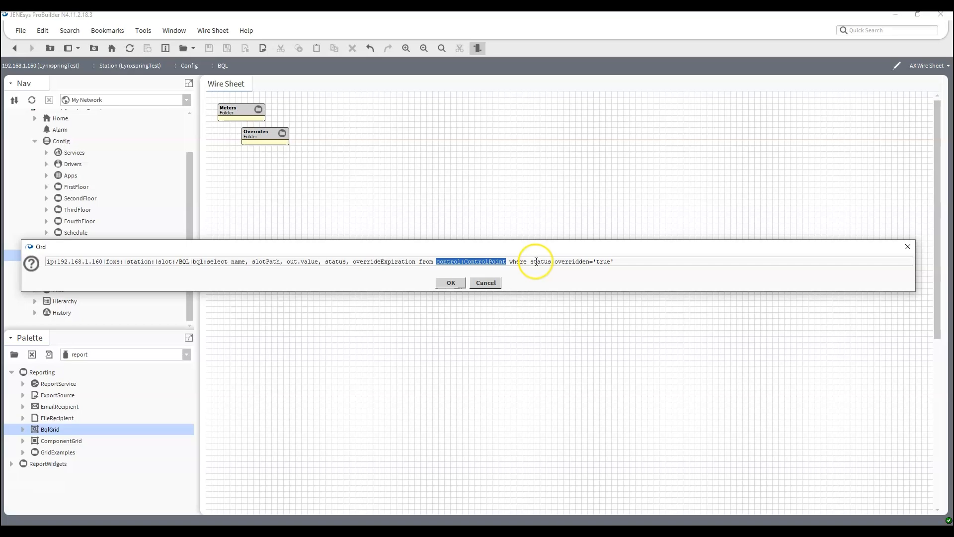
pyautogui.moveTo(530, 261); pyautogui.dragTo(621, 261)
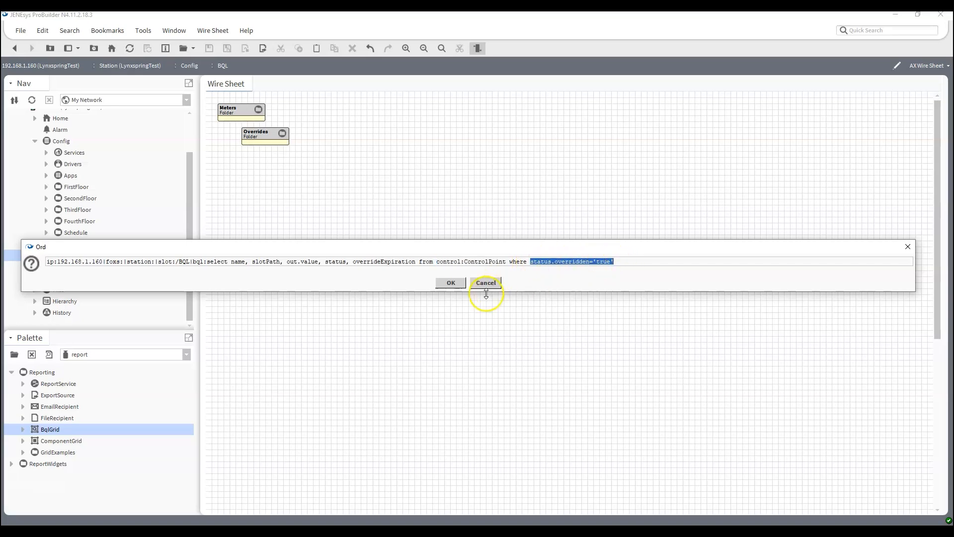
pyautogui.click(449, 287)
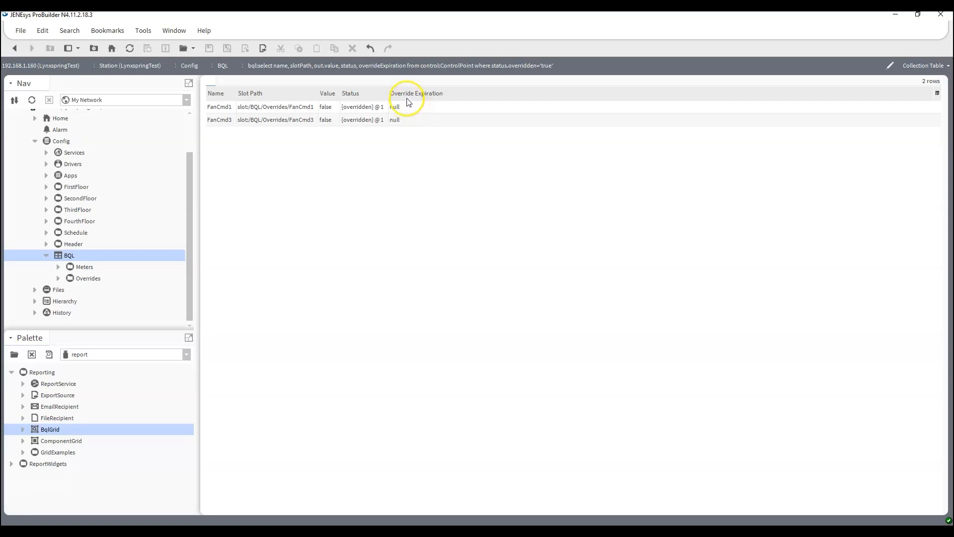
# In the Overrides folder, override FanCmd2 Active for 30 Minutes
pyautogui.doubleClick(95, 280)
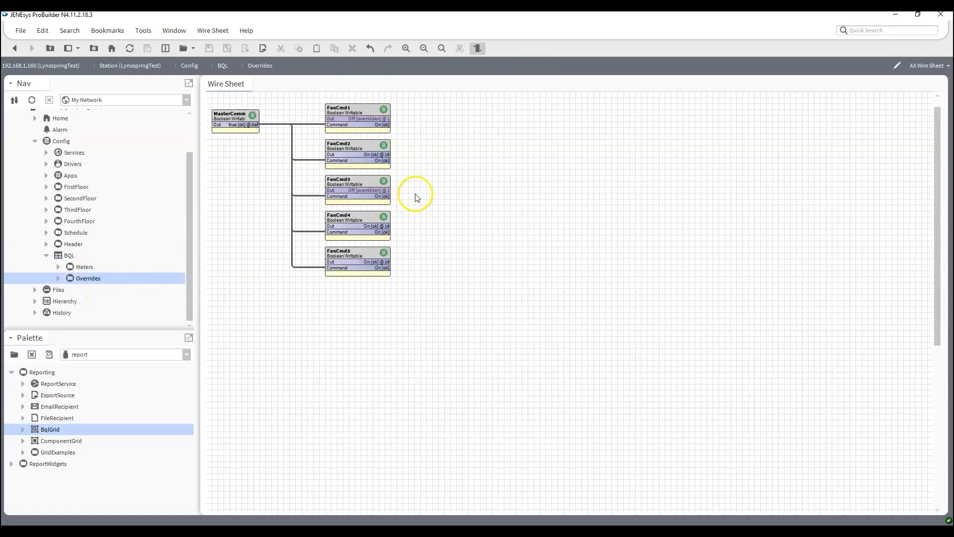
pyautogui.rightClick(358, 147)
pyautogui.moveTo(383, 172)
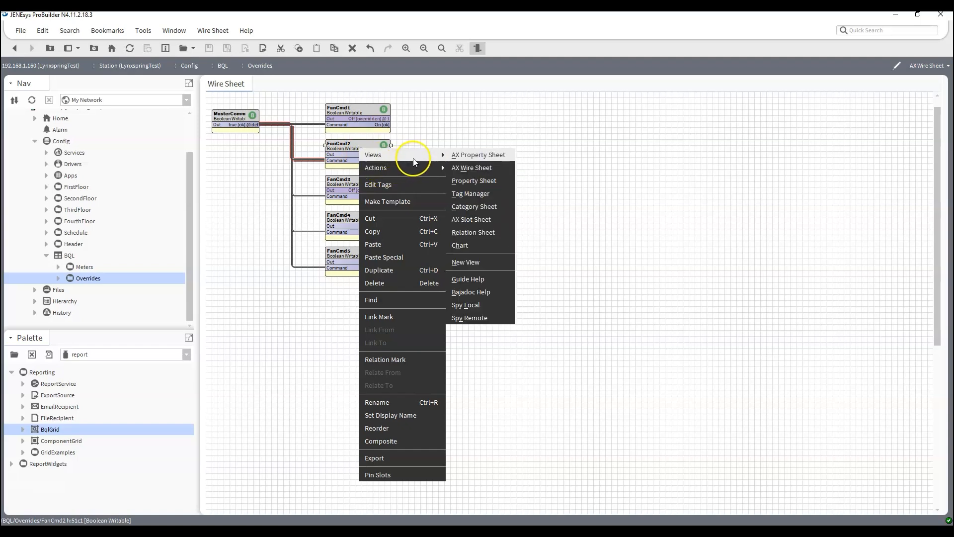
pyautogui.click(480, 207)
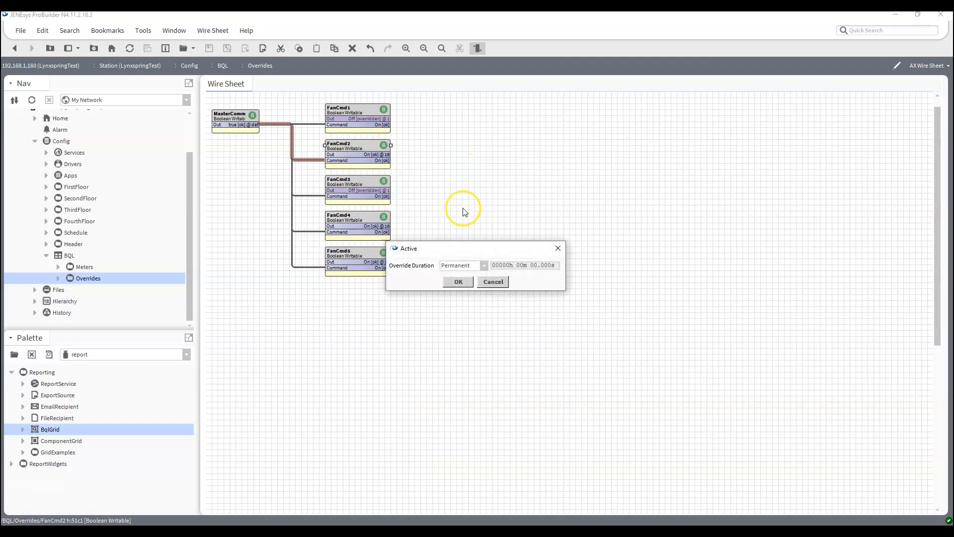
pyautogui.click(484, 266)
pyautogui.click(469, 310)
pyautogui.click(458, 283)
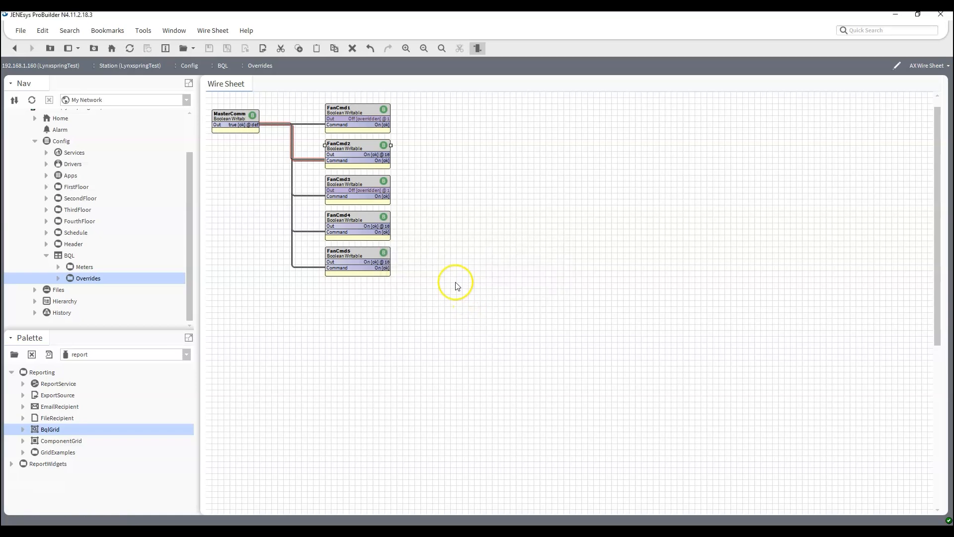
# Override FanCmd4 Active for 30 Minutes
pyautogui.rightClick(353, 221)
pyautogui.moveTo(428, 212)
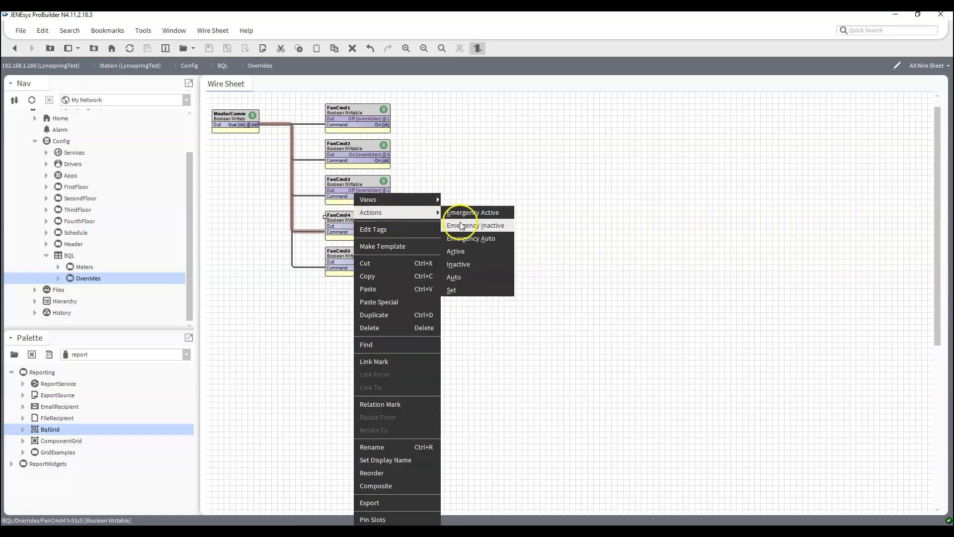
pyautogui.click(462, 252)
pyautogui.click(484, 265)
pyautogui.click(466, 308)
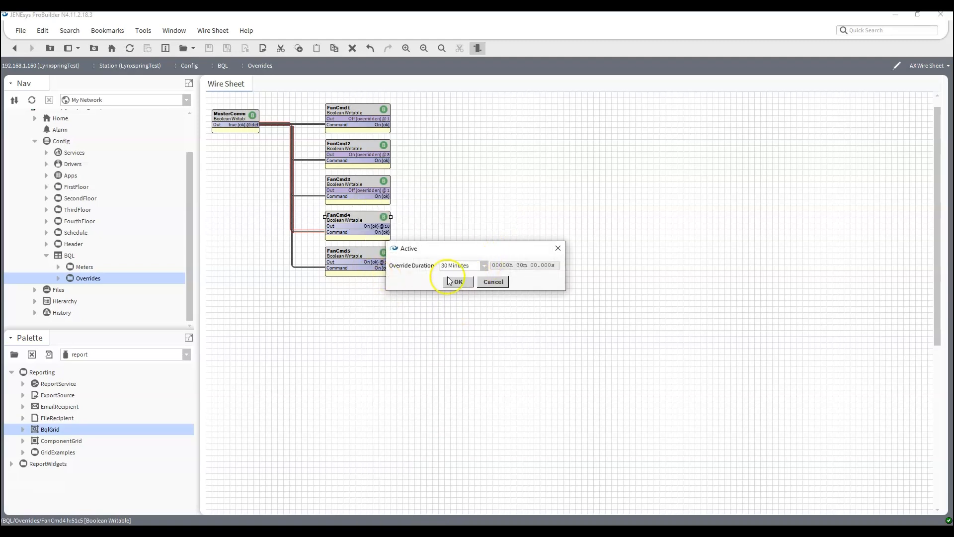
pyautogui.click(461, 284)
# Override FanCmd5 on and return to the query results table
pyautogui.rightClick(357, 266)
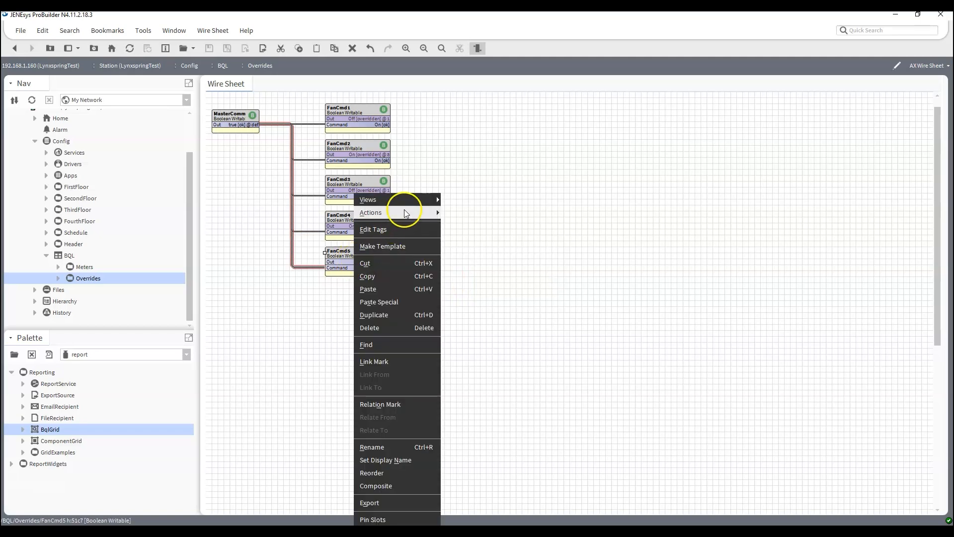
pyautogui.moveTo(405, 206)
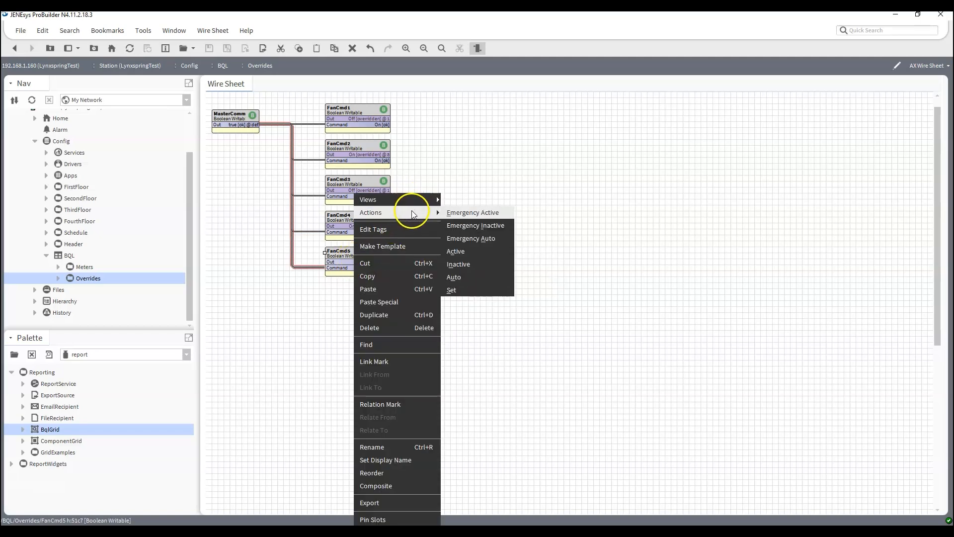
pyautogui.click(471, 238)
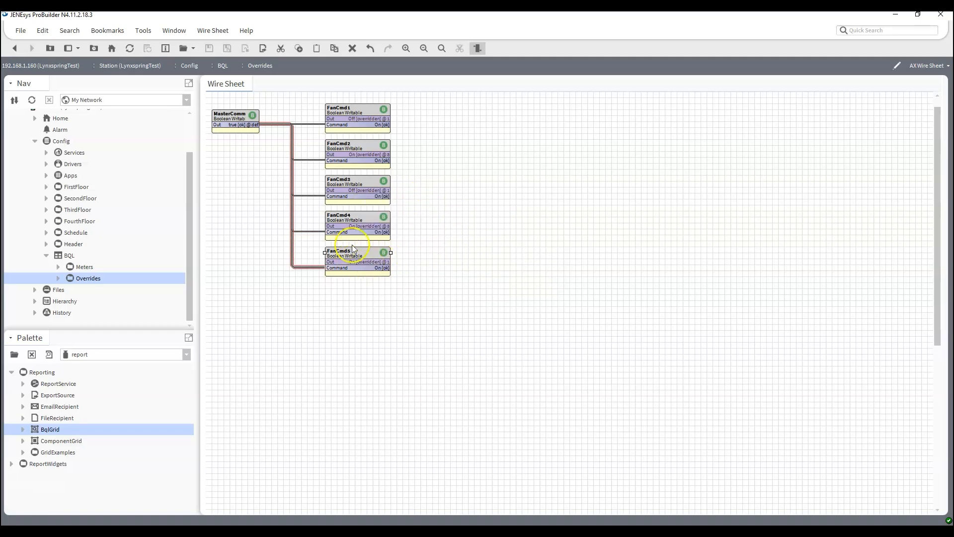
pyautogui.click(14, 48)
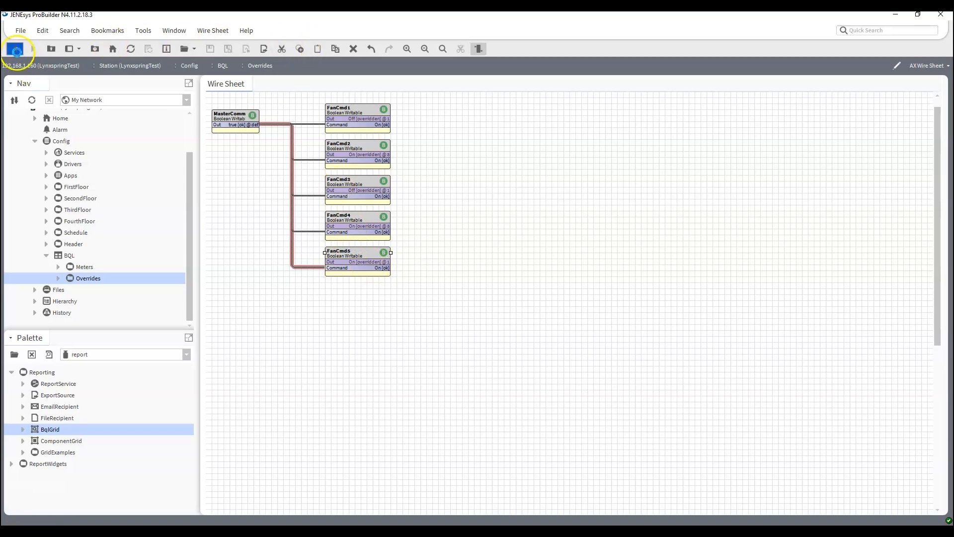
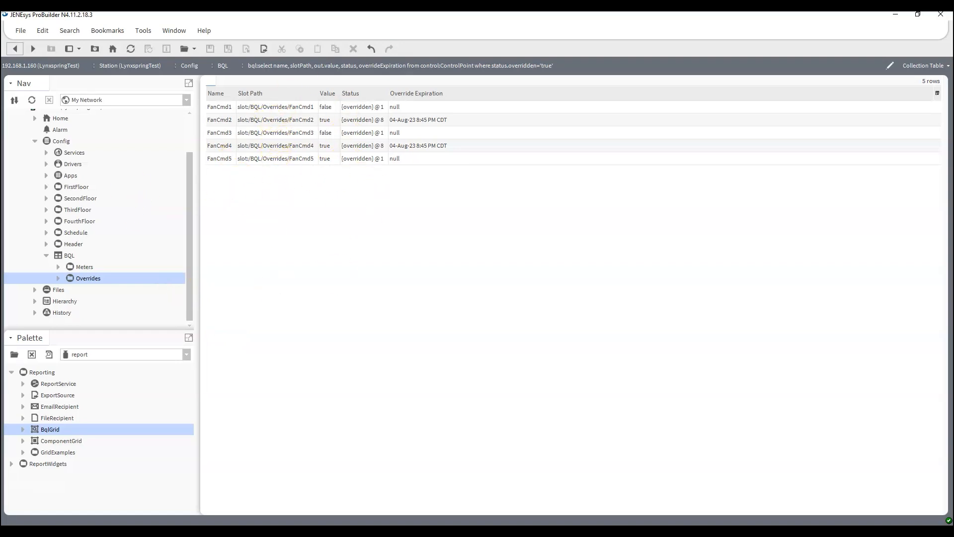
# Copy the bql:select … status.overridden='true' query from the Overrides view's address
pyautogui.click(891, 65)
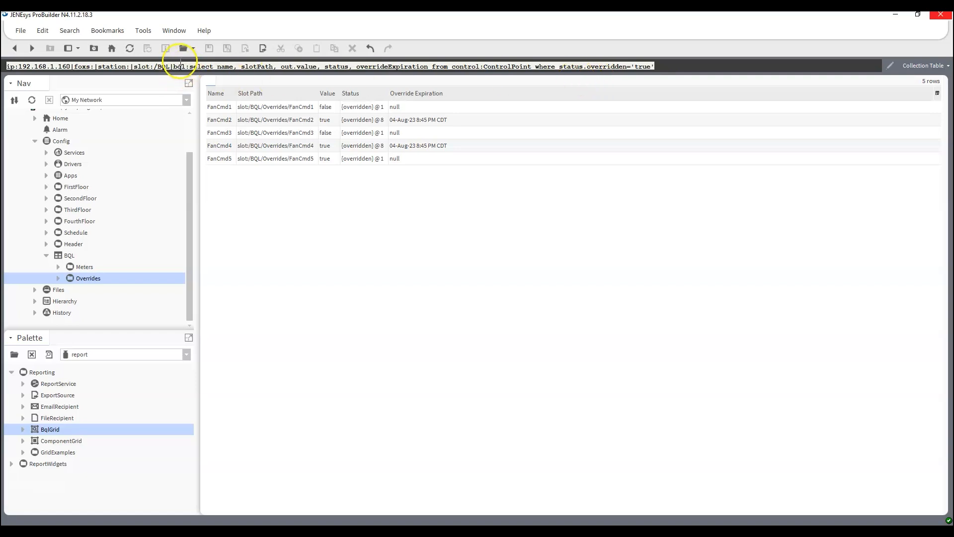
pyautogui.click(172, 66)
pyautogui.moveTo(173, 67); pyautogui.dragTo(715, 80)
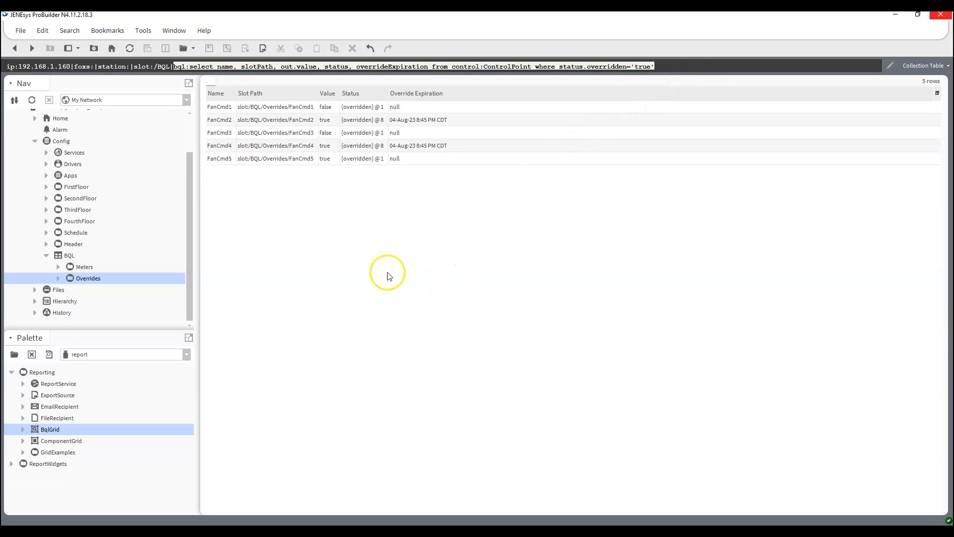
pyautogui.click(47, 255)
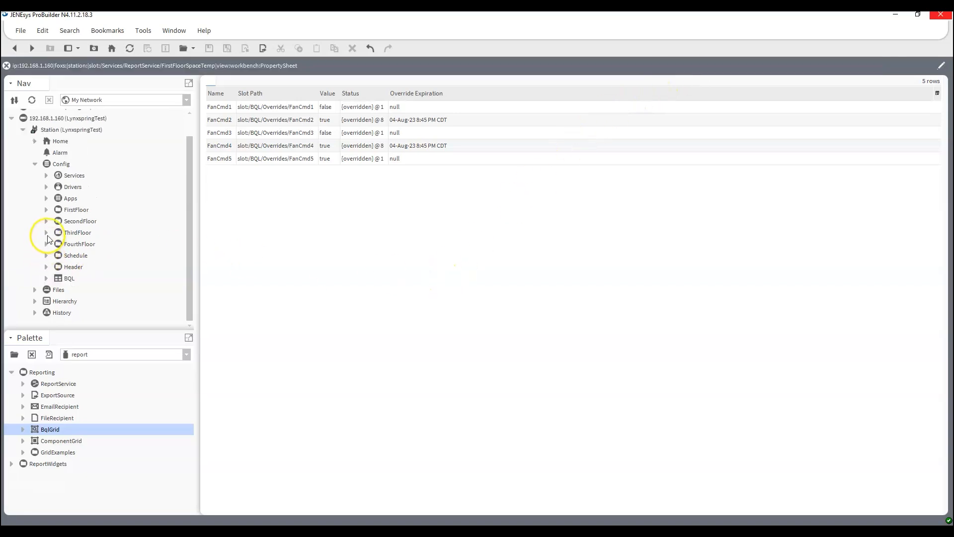
# Drop a BqlGrid from the Reporting palette onto ReportService and name it OverriddenPoints
pyautogui.click(46, 197)
pyautogui.scroll(-4, 50, 205)
pyautogui.scroll(-2, 50, 205)
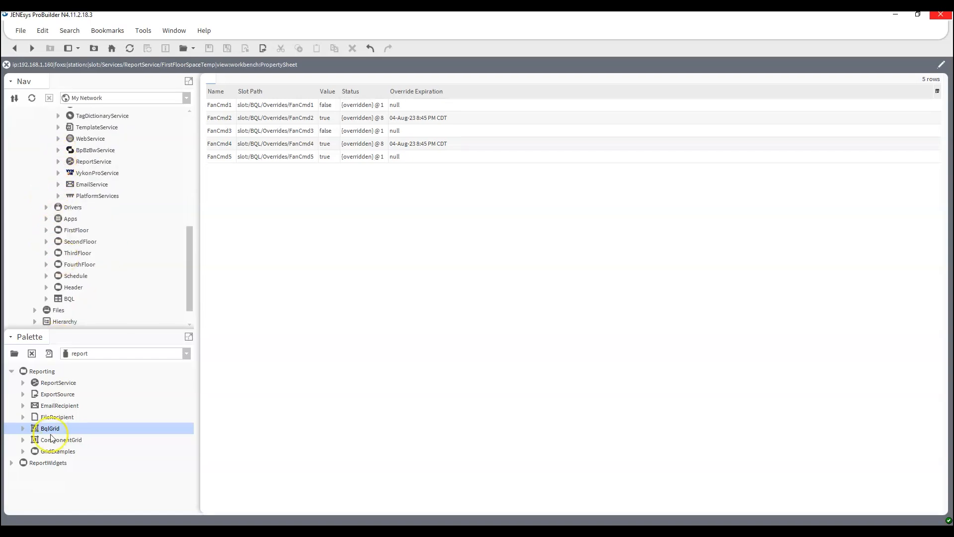
pyautogui.moveTo(50, 430); pyautogui.dragTo(99, 164)
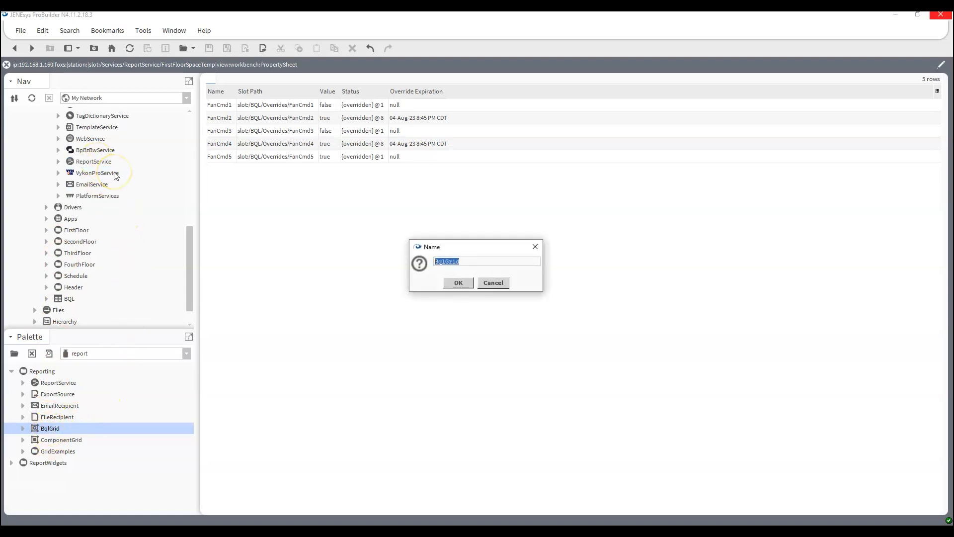
pyautogui.write('Overr')
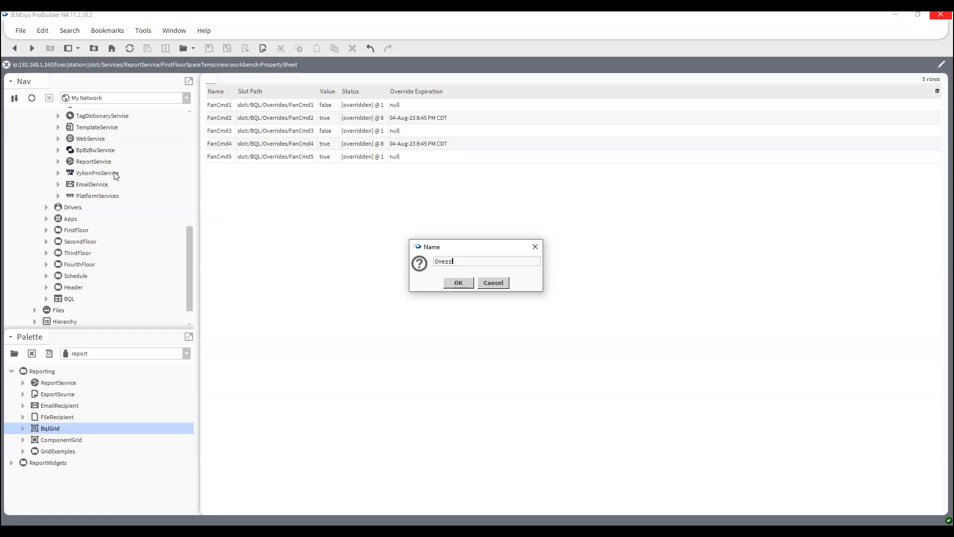
pyautogui.write('iddenPoints')
pyautogui.press('Return')
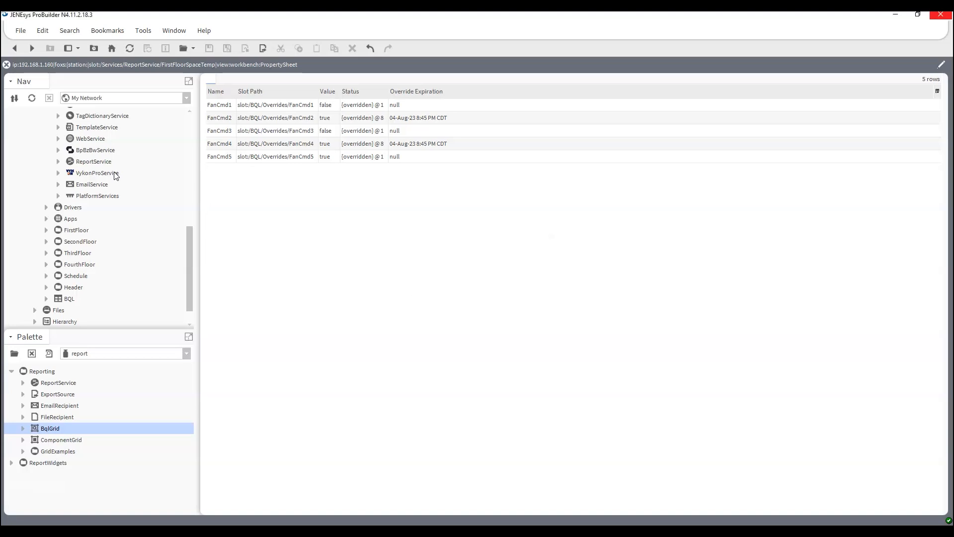
pyautogui.click(58, 161)
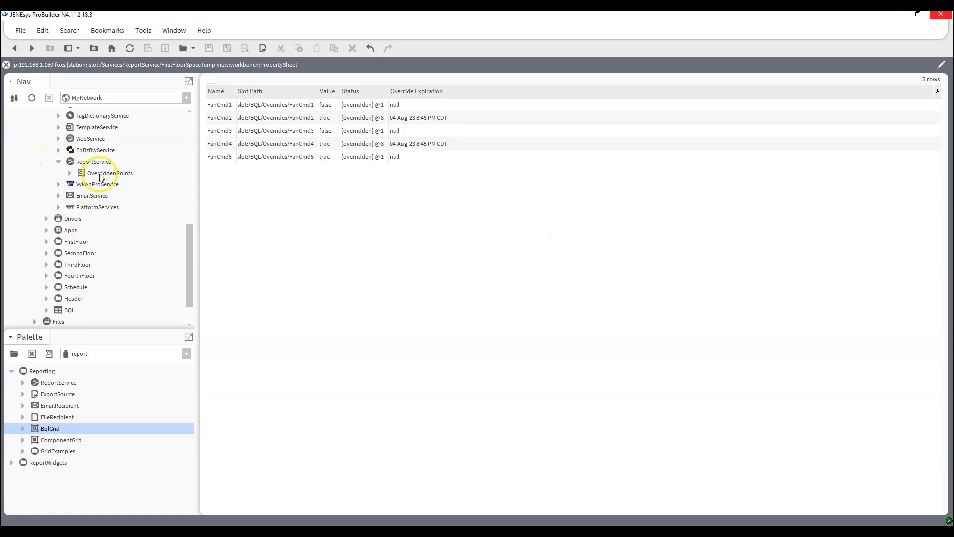
# Open the OverriddenPoints AX Property Sheet and look at the Query's BQL builder without changes
pyautogui.rightClick(105, 172)
pyautogui.moveTo(184, 170)
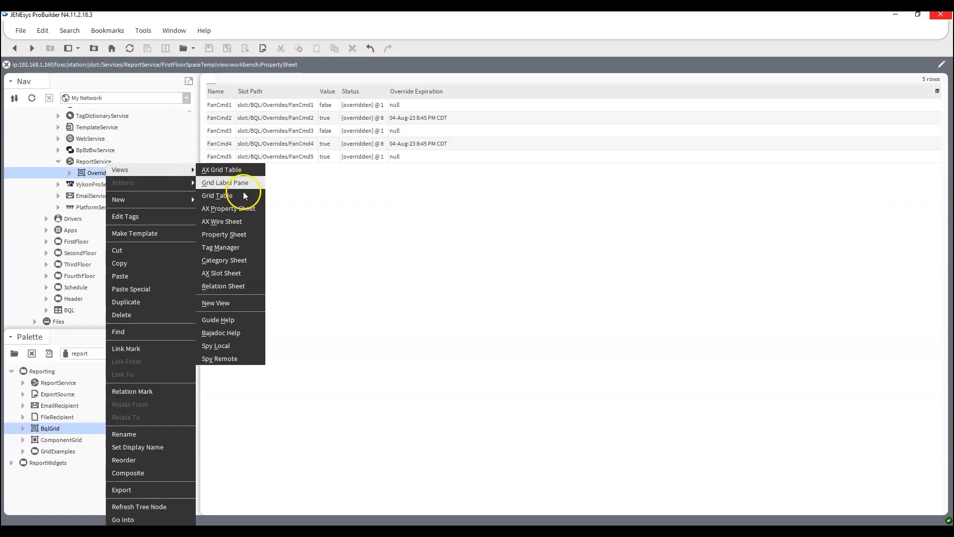
pyautogui.click(233, 208)
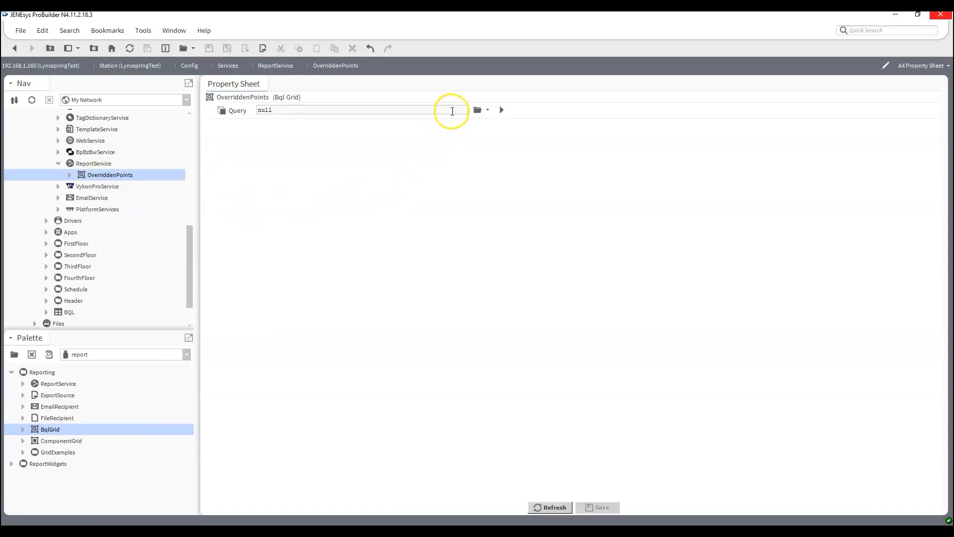
pyautogui.click(488, 110)
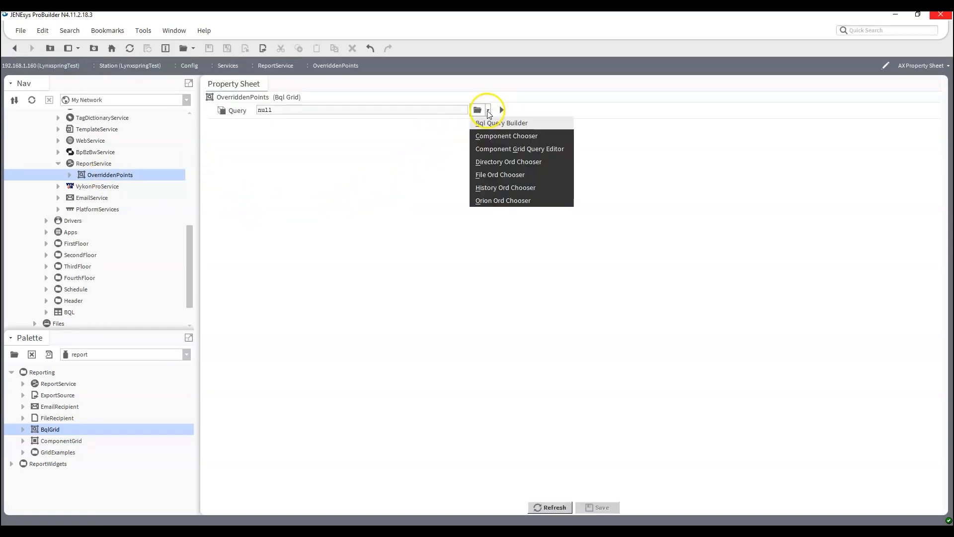
pyautogui.click(488, 124)
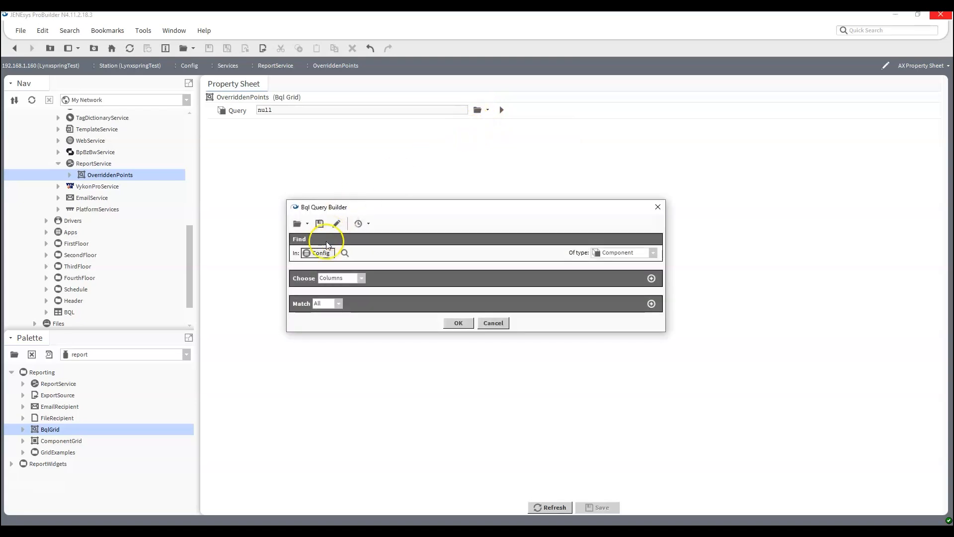
pyautogui.click(494, 324)
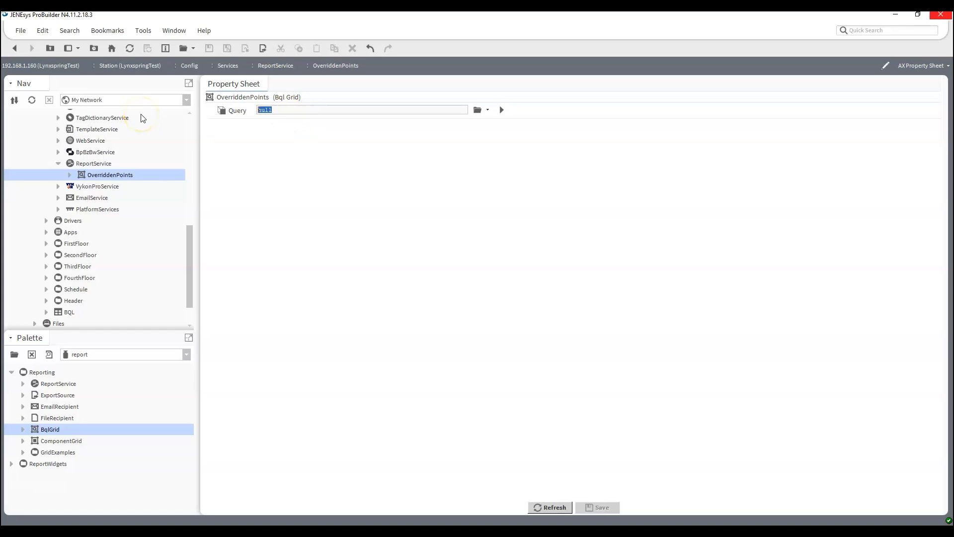
# Set Query to local:|foxs:|station:|slot: plus the pasted overridden-points BQL, save, and view results
pyautogui.write('local:')
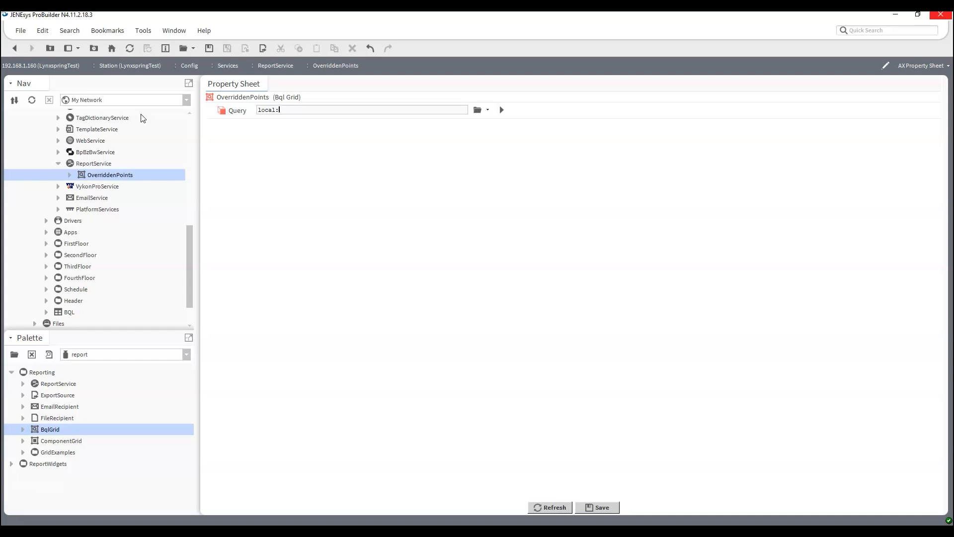
pyautogui.write('|foxs:|station')
pyautogui.write(':|slot:|')
pyautogui.hotkey('ctrl', 'v')
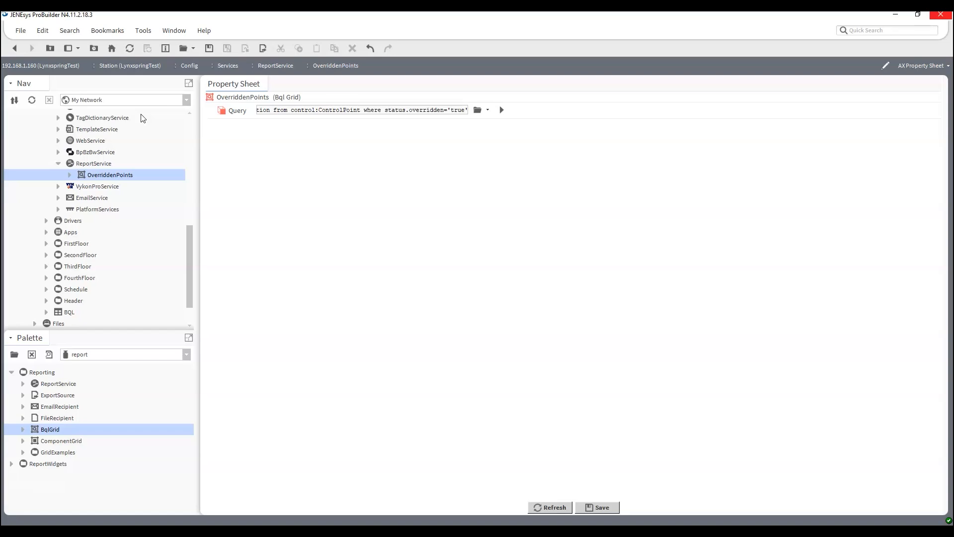
pyautogui.click(592, 506)
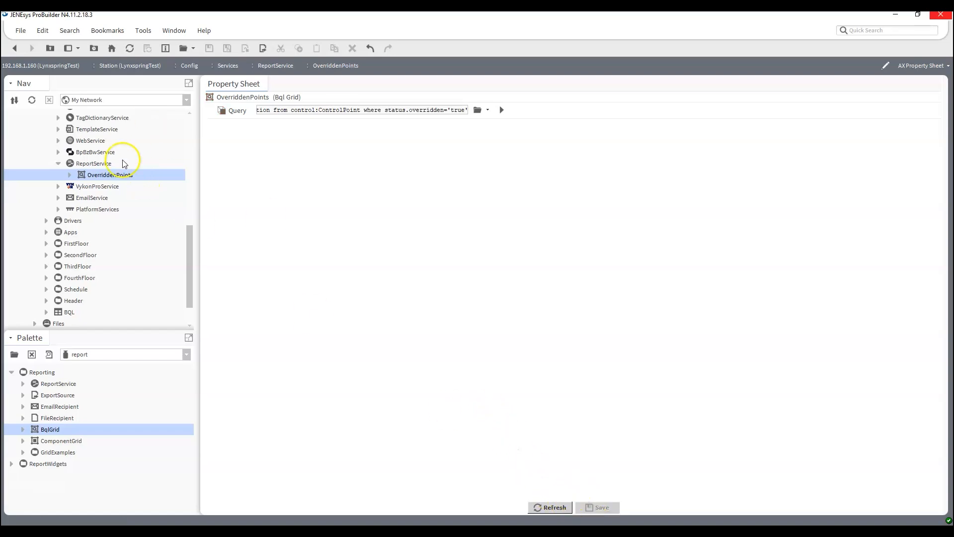
pyautogui.doubleClick(107, 176)
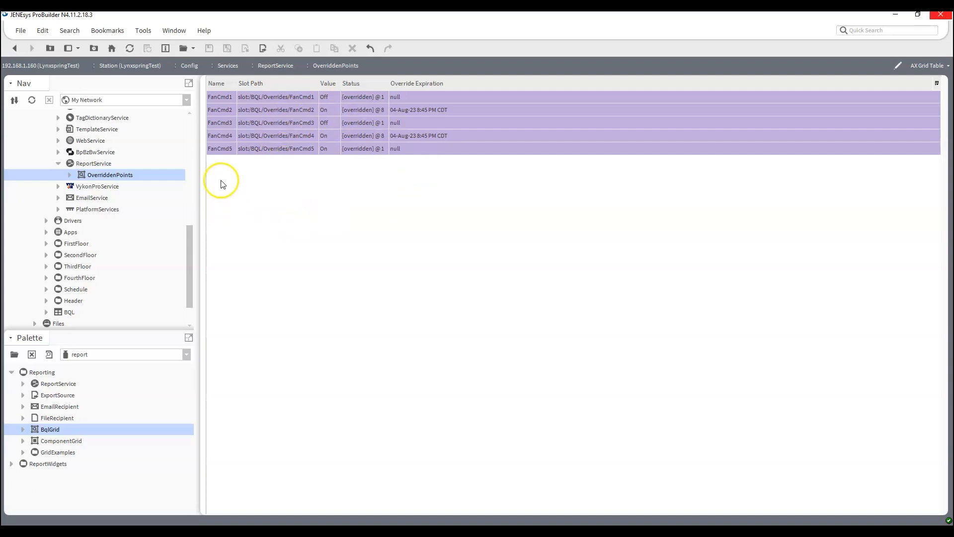
# Set FanCmd2, FanCmd4, FanCmd1, FanCmd3 and FanCmd5 back to Auto from the results grid
pyautogui.rightClick(219, 111)
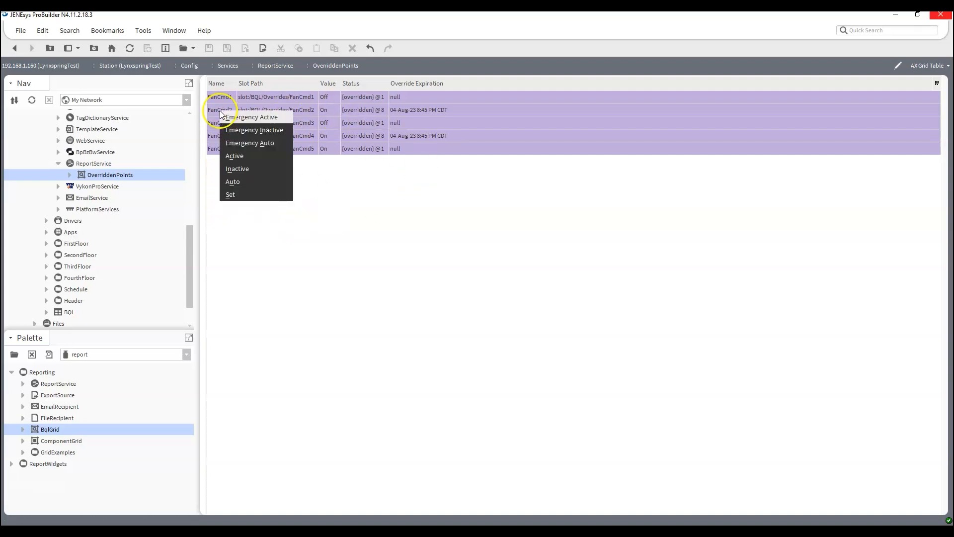
pyautogui.click(246, 182)
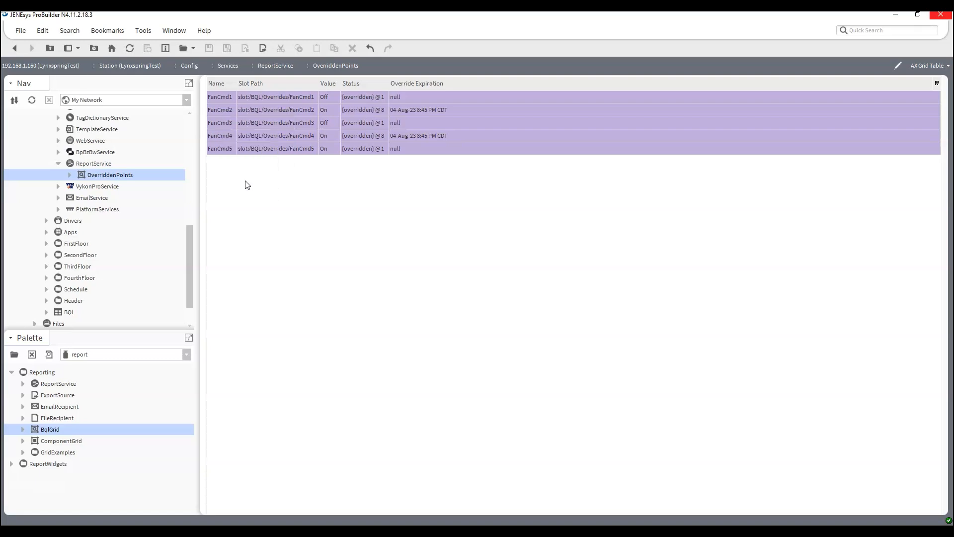
pyautogui.rightClick(218, 137)
pyautogui.click(210, 197)
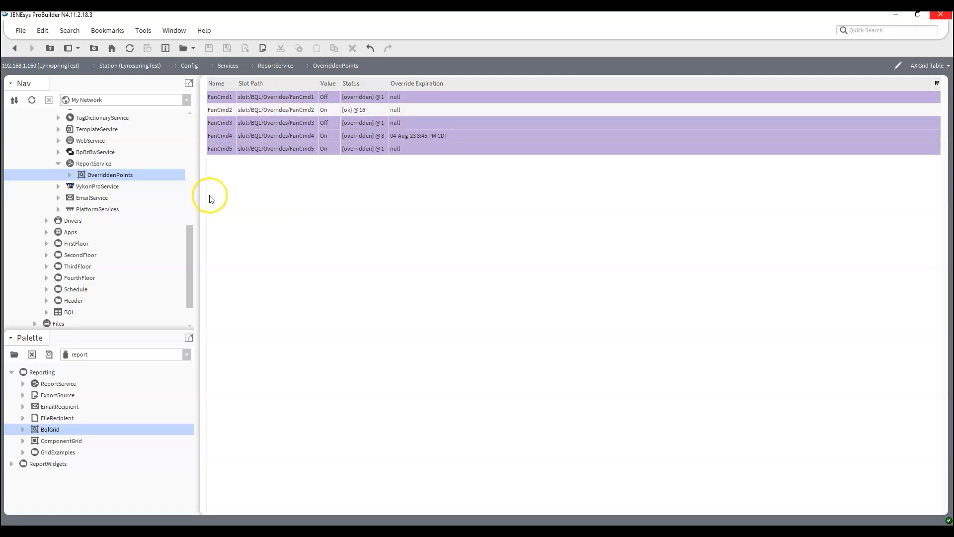
pyautogui.rightClick(224, 136)
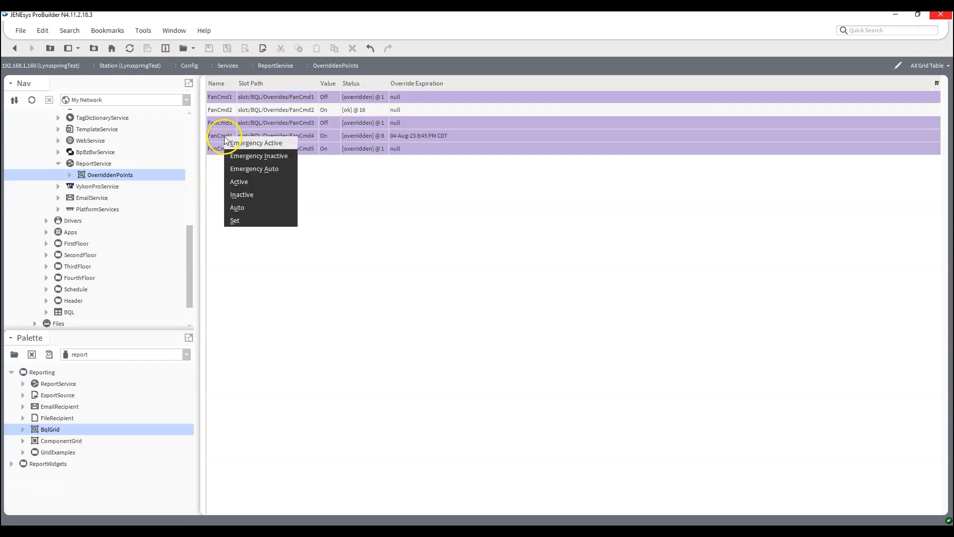
pyautogui.click(251, 208)
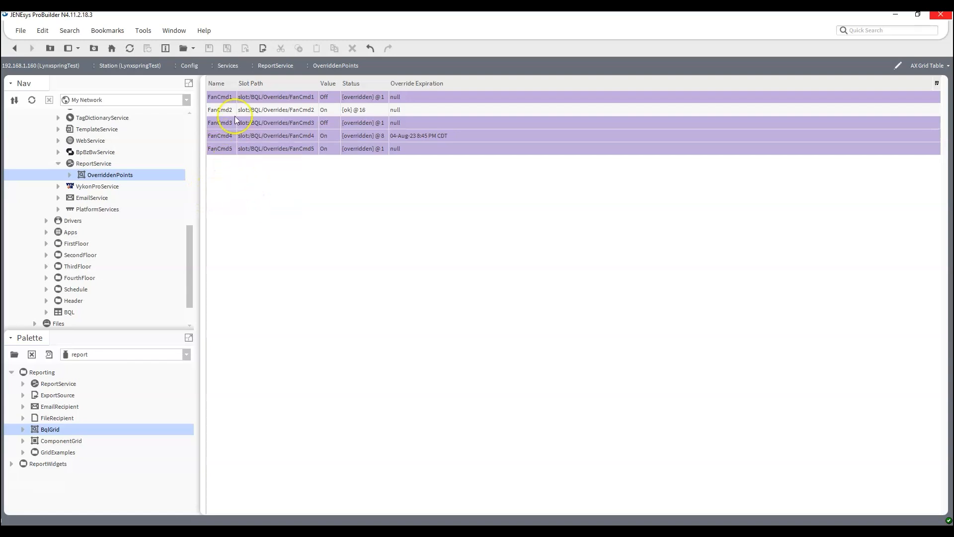
pyautogui.rightClick(228, 100)
pyautogui.click(240, 128)
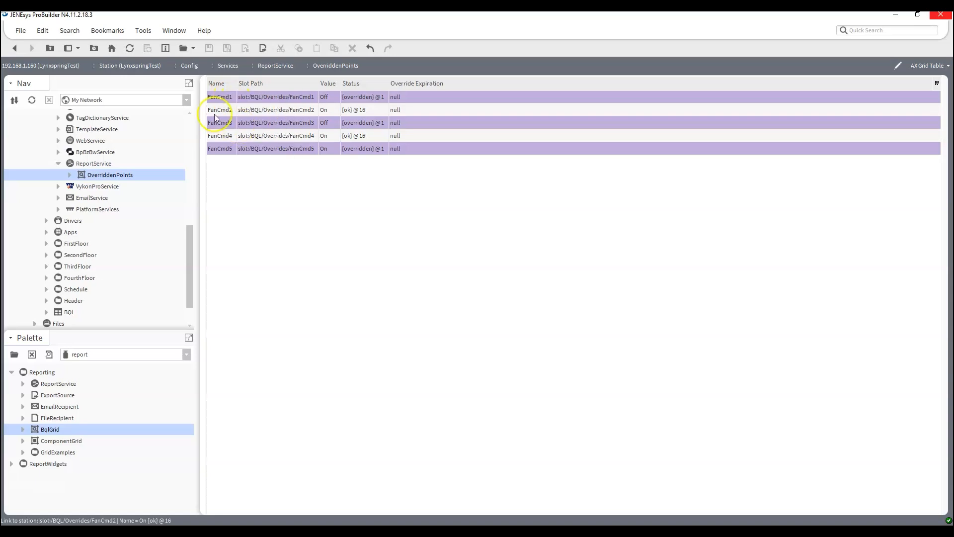
pyautogui.rightClick(219, 124)
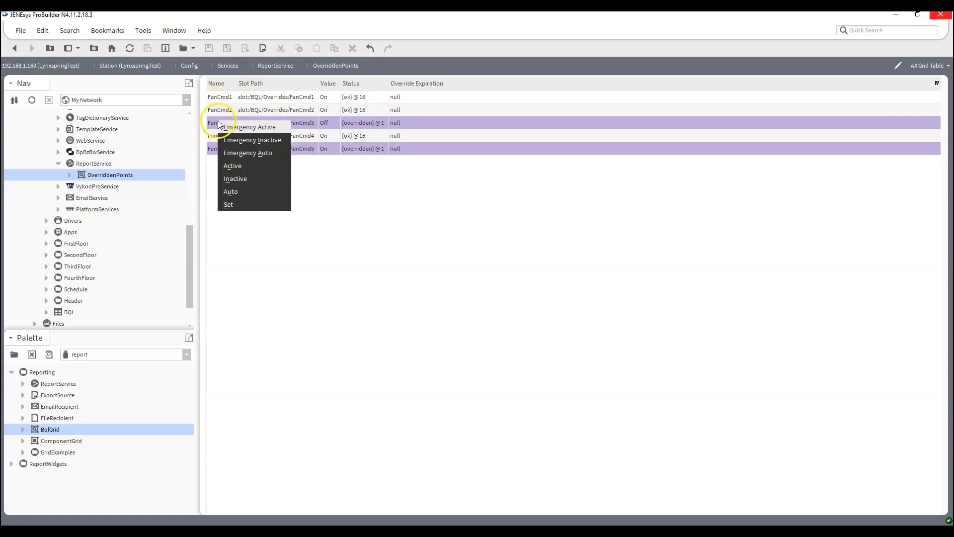
pyautogui.click(247, 153)
pyautogui.rightClick(230, 154)
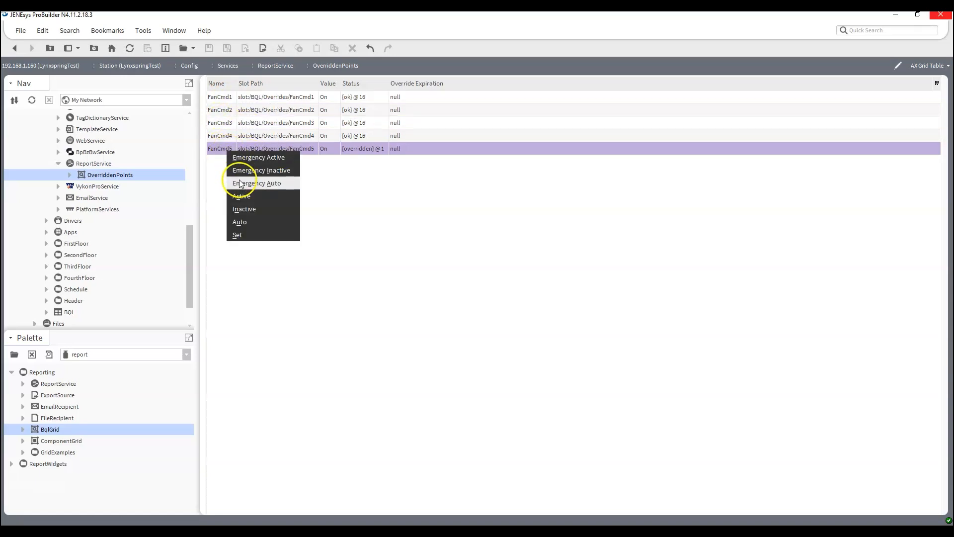
pyautogui.click(236, 180)
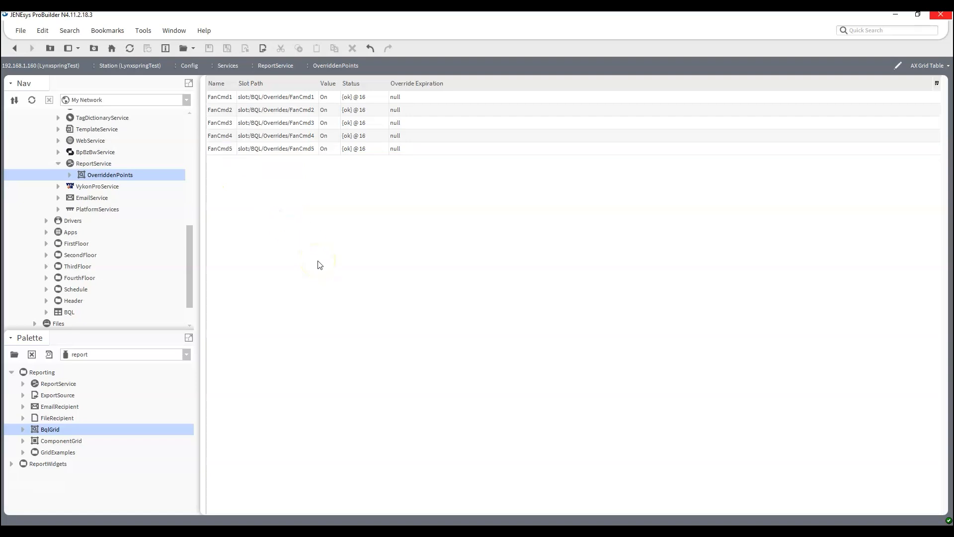
# Collapse the 192.168.1.160 station and expand 192.168.1.180 AHU_101 down to Config > Services
pyautogui.click(58, 164)
pyautogui.scroll(5, 59, 184)
pyautogui.scroll(3, 59, 184)
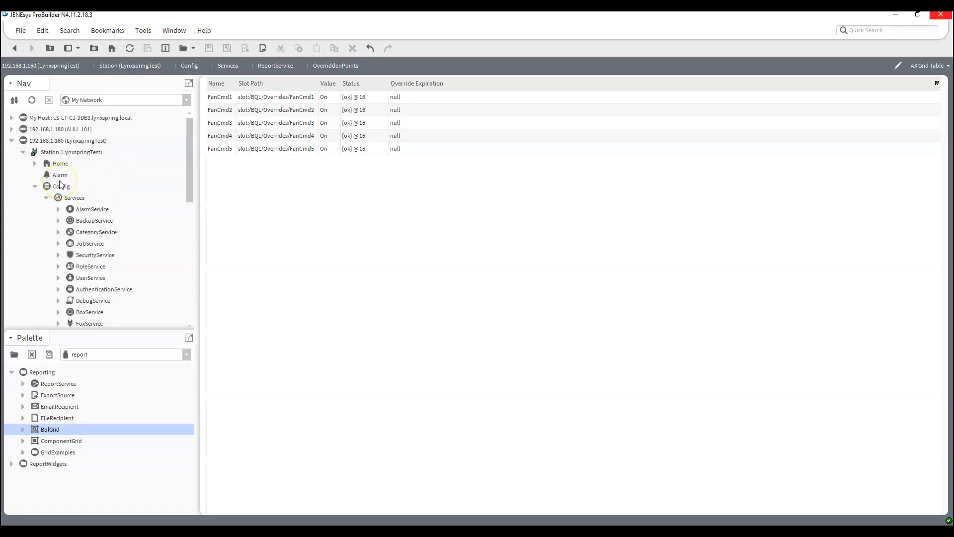
pyautogui.click(11, 140)
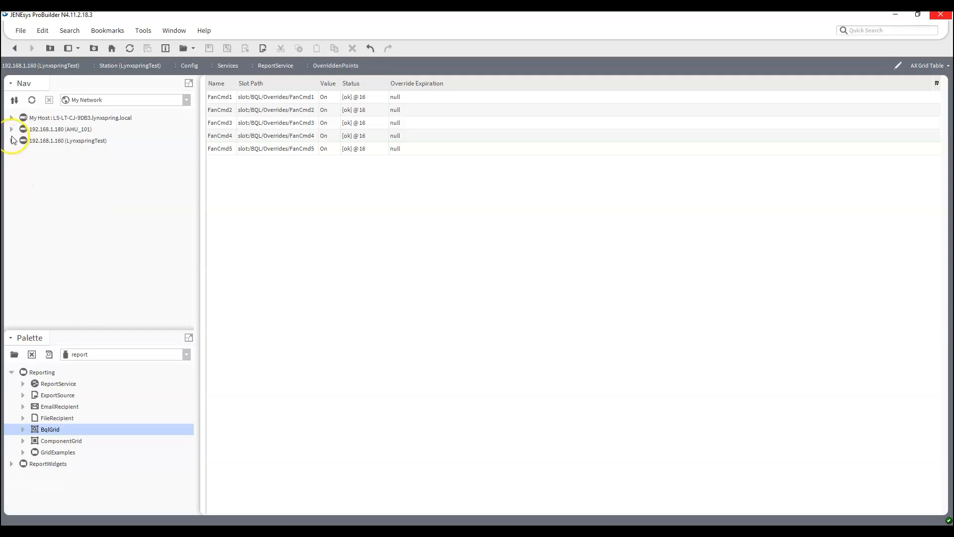
pyautogui.click(11, 129)
pyautogui.click(23, 153)
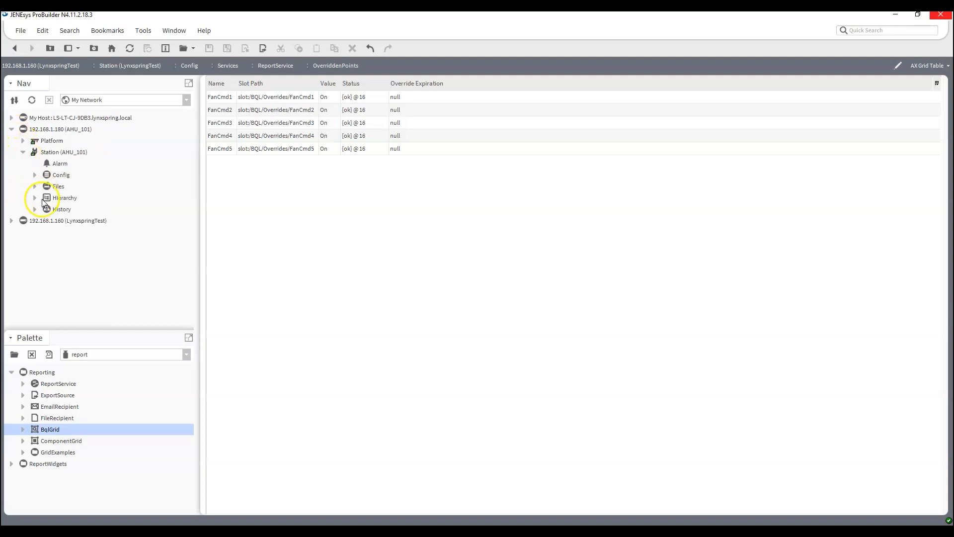
pyautogui.click(34, 175)
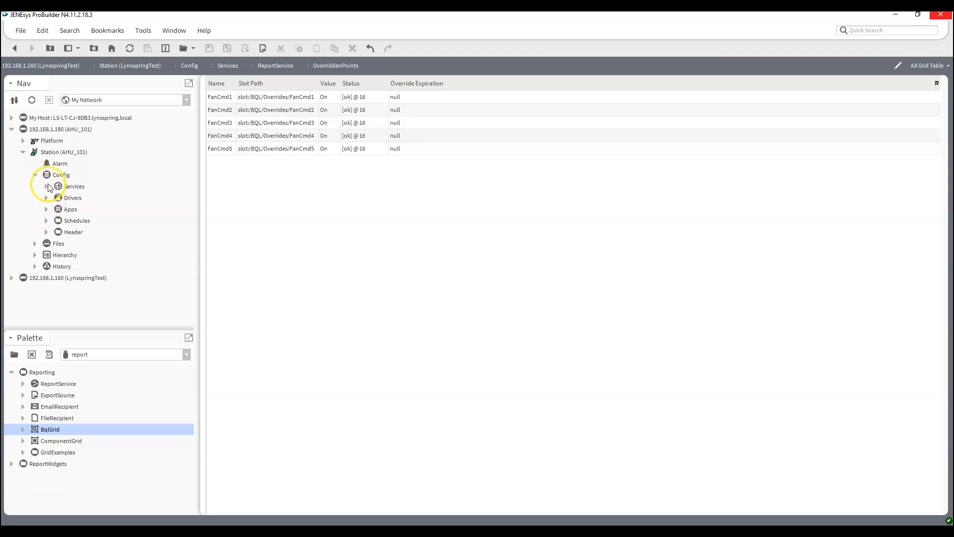
pyautogui.click(47, 187)
pyautogui.scroll(-5, 46, 188)
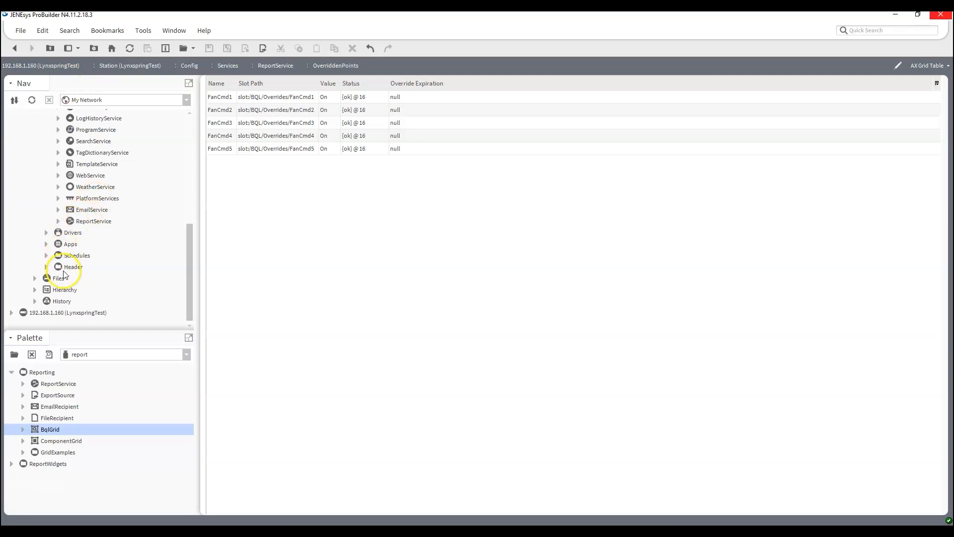
# Add a BqlGrid named PointInAlarm under ReportService and open its empty grid
pyautogui.moveTo(51, 430); pyautogui.dragTo(103, 222)
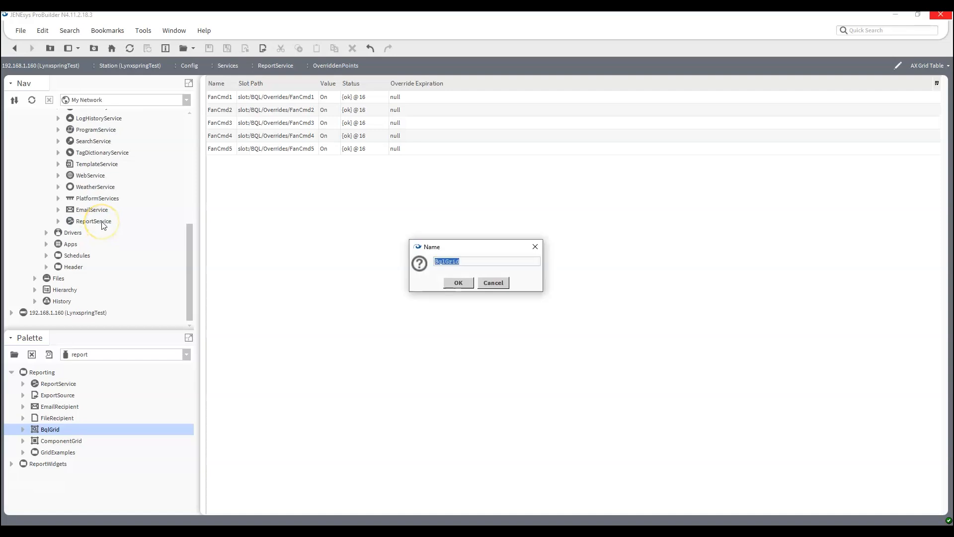
pyautogui.write('Poi')
pyautogui.press('BackSpace')
pyautogui.press('BackSpace')
pyautogui.press('BackSpace')
pyautogui.write('PointInAlarm')
pyautogui.press('Return')
pyautogui.click(59, 221)
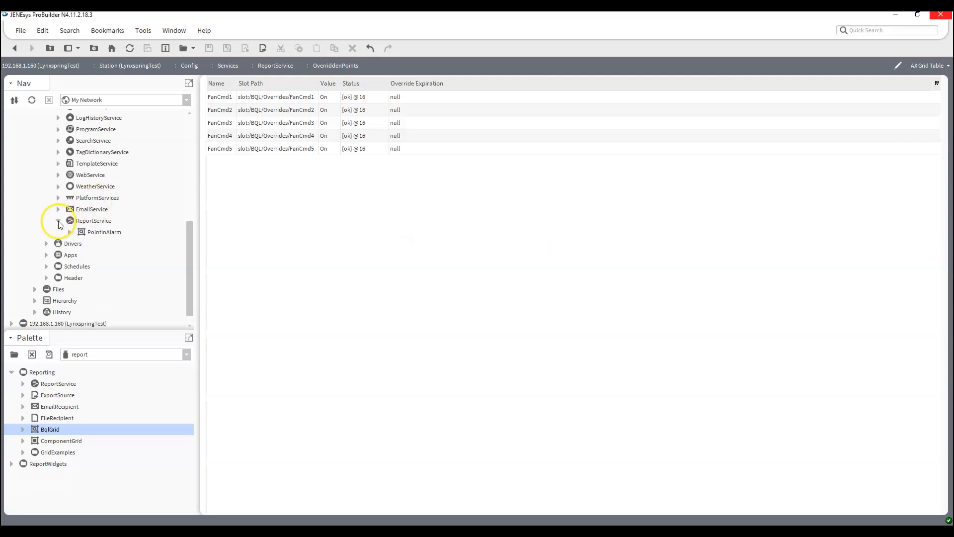
pyautogui.doubleClick(103, 232)
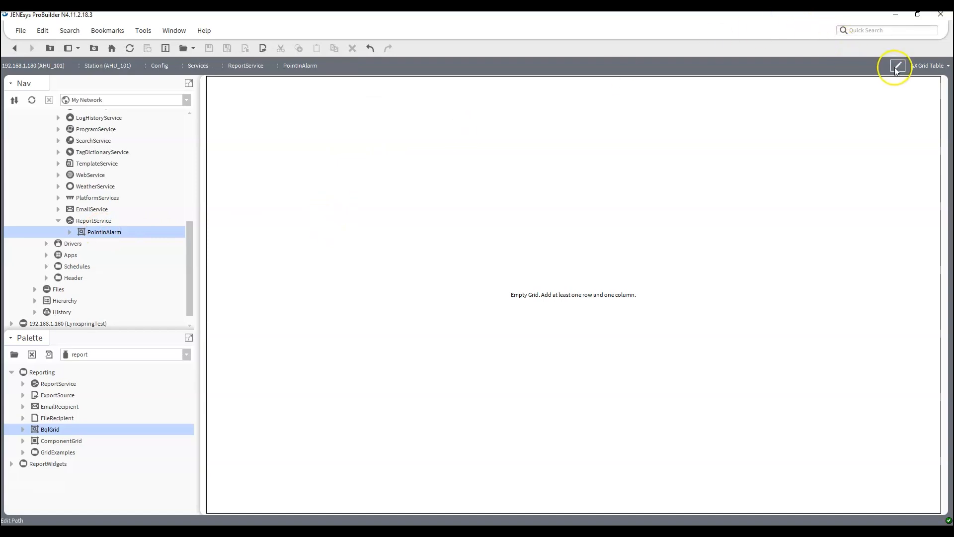
# Switch PointInAlarm to the property sheet and start its Query with local:|fox:|station:|slot:
pyautogui.click(926, 65)
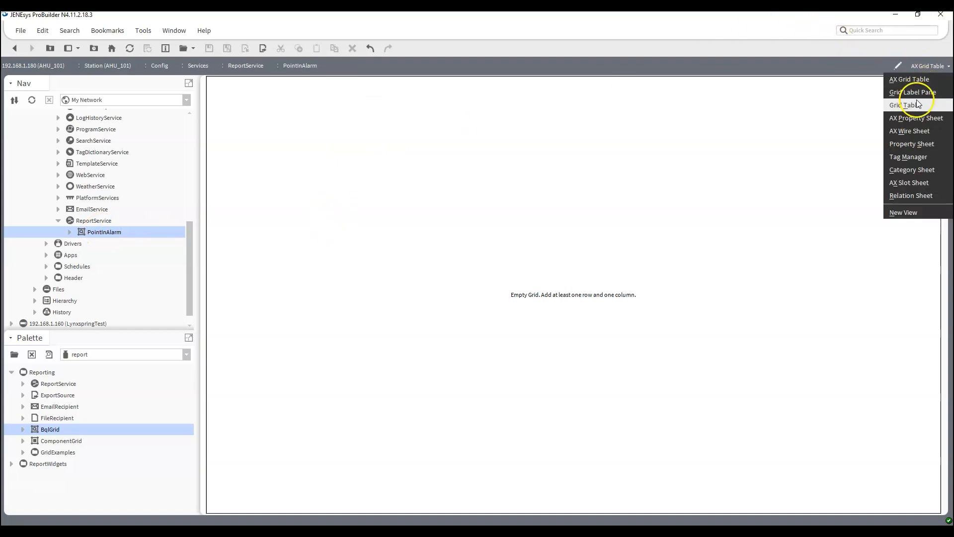
pyautogui.click(915, 118)
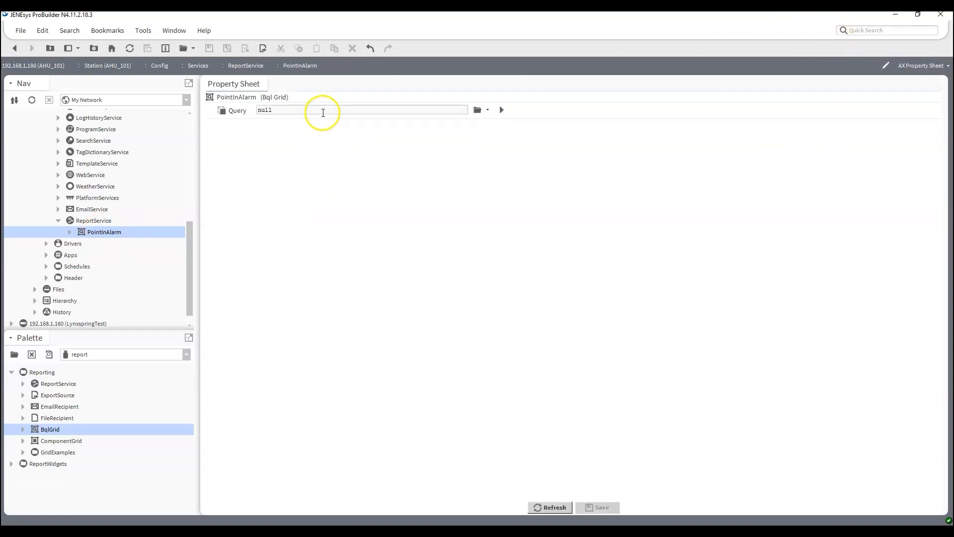
pyautogui.doubleClick(262, 110)
pyautogui.write('local:')
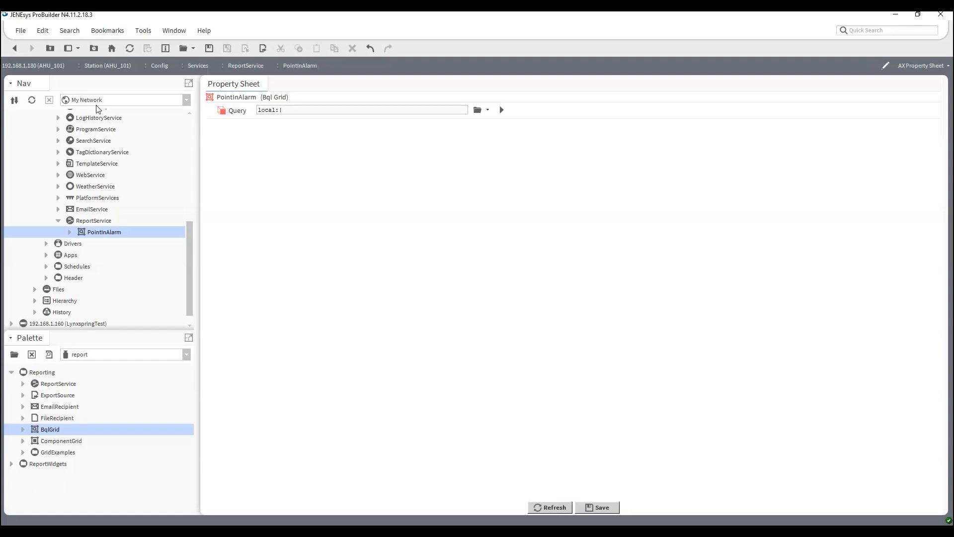
pyautogui.write('|fox:|statio')
pyautogui.write('lo')
pyautogui.write('t:|g')
pyautogui.press('BackSpace')
# Complete the query selecting name as 'Point Name', out as 'Point Status' where alarm is true, and save
pyautogui.write('bql')
pyautogui.write(':selec')
pyautogui.write('t name')
pyautogui.write(' as "')
pyautogui.write('Point Nam')
pyautogui.write("e'")
pyautogui.write(', out as')
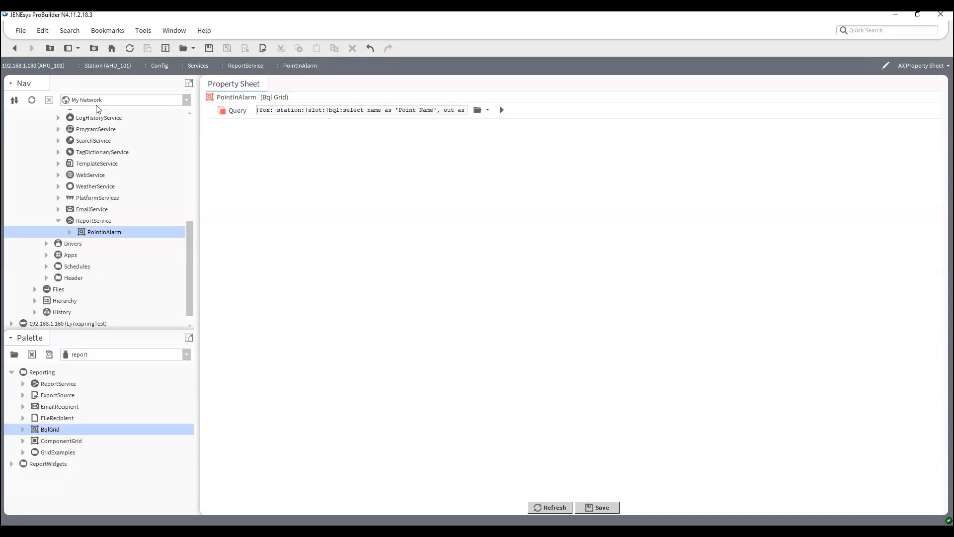
pyautogui.write(" '")
pyautogui.write('Poi')
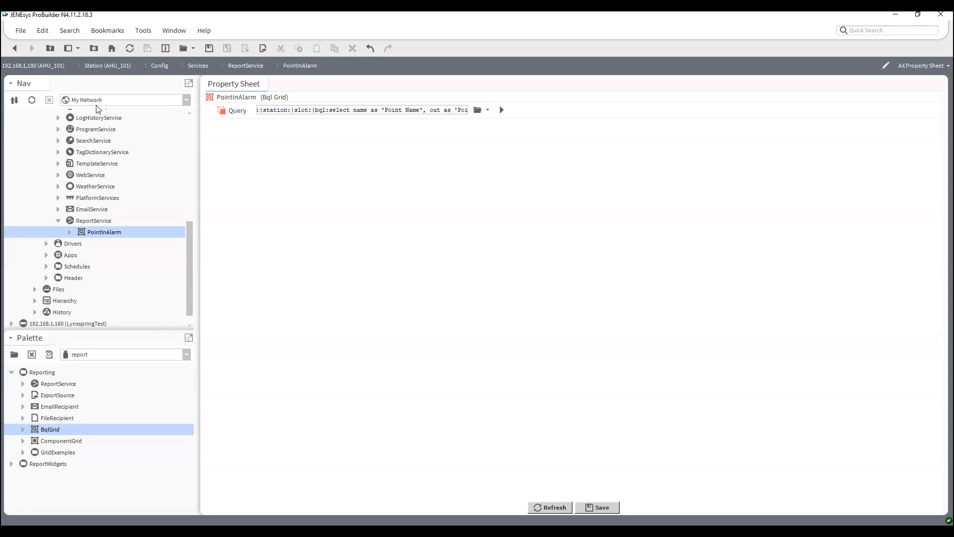
pyautogui.write("nt Status'")
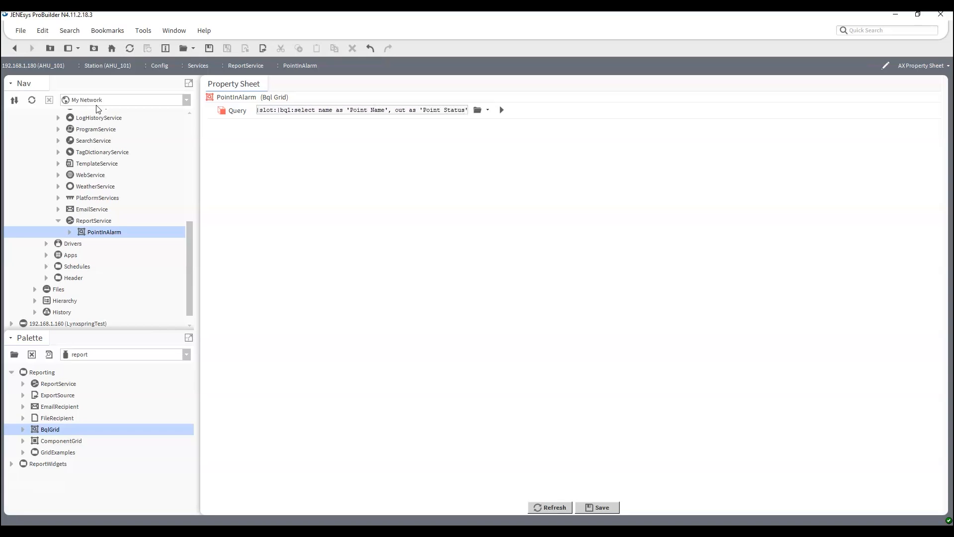
pyautogui.write(' from')
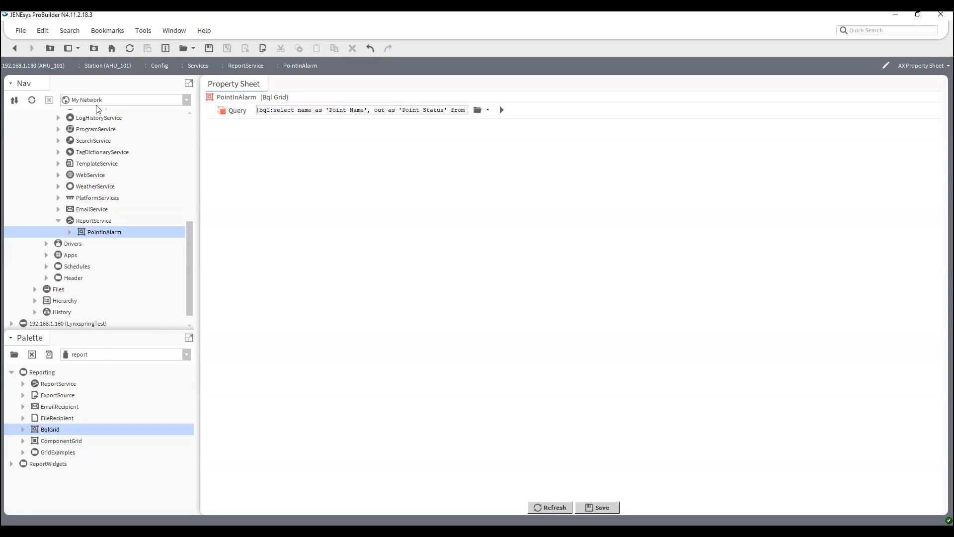
pyautogui.write(' cont')
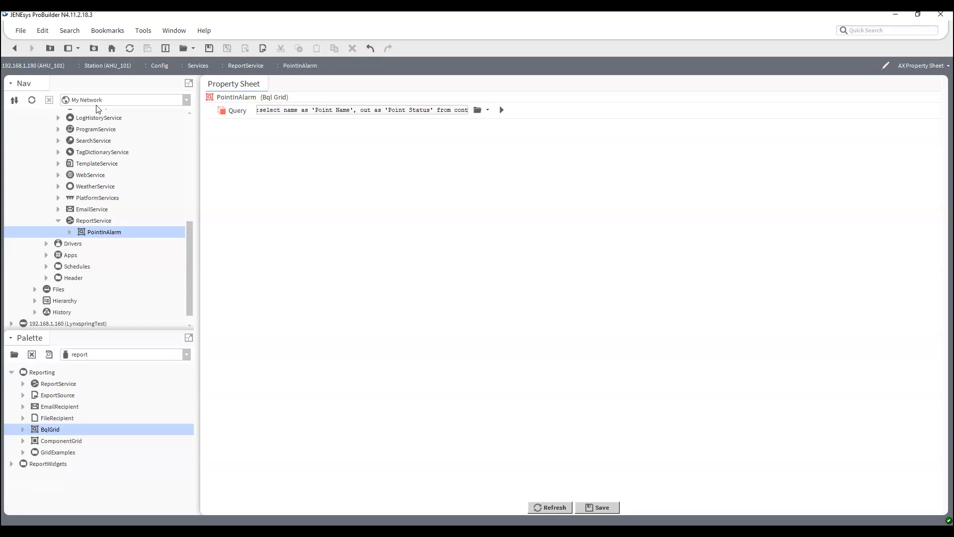
pyautogui.write('rol:Contro')
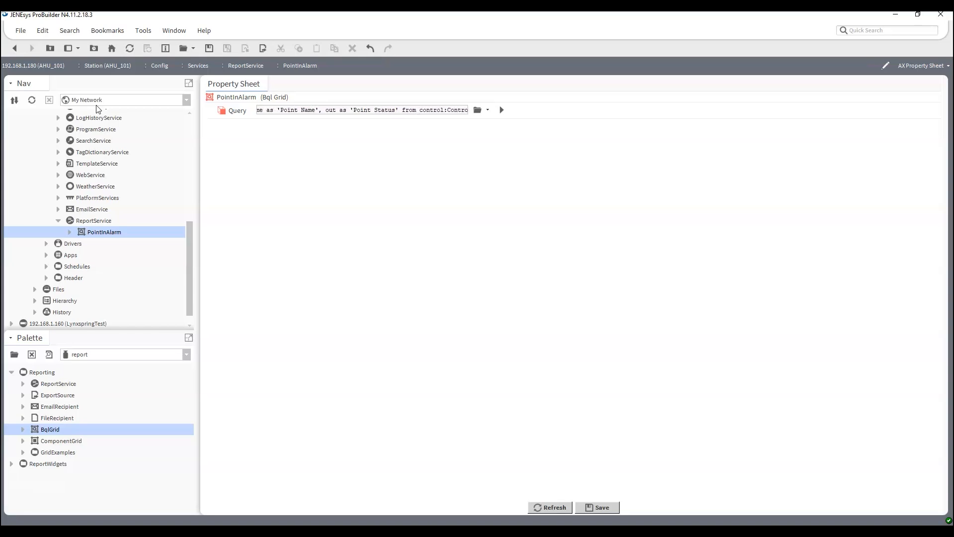
pyautogui.write('lPoint')
pyautogui.write(' where statius.alarm =')
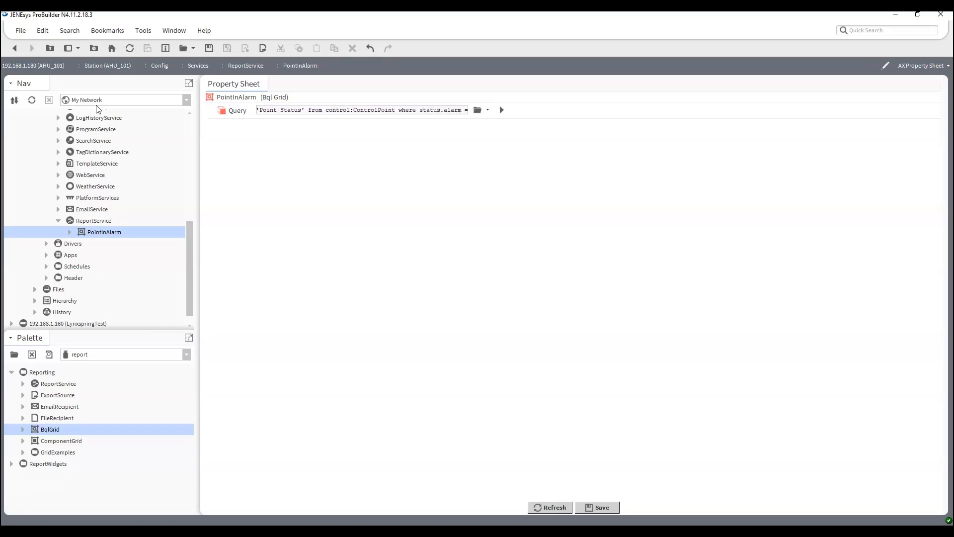
pyautogui.write(" 'true'")
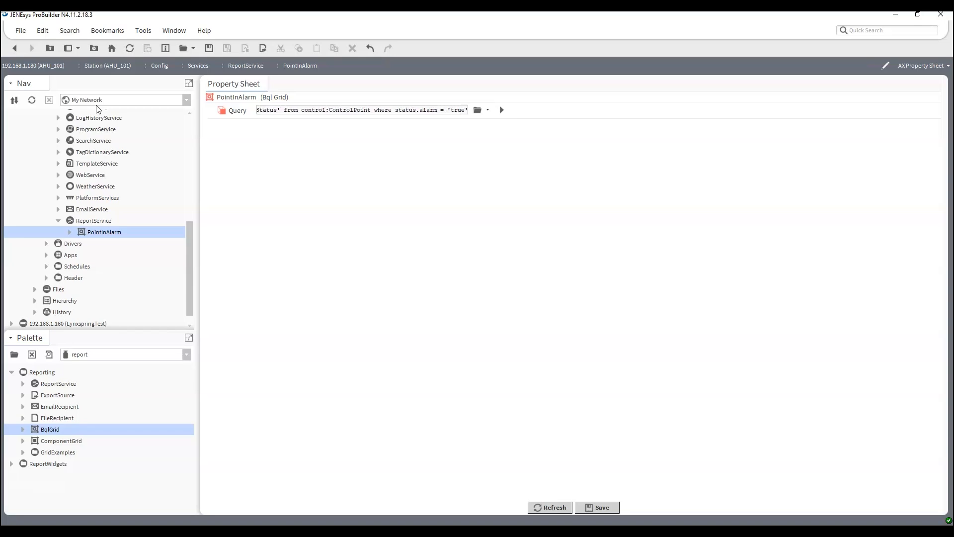
pyautogui.hotkey('ctrl', 's')
pyautogui.doubleClick(102, 233)
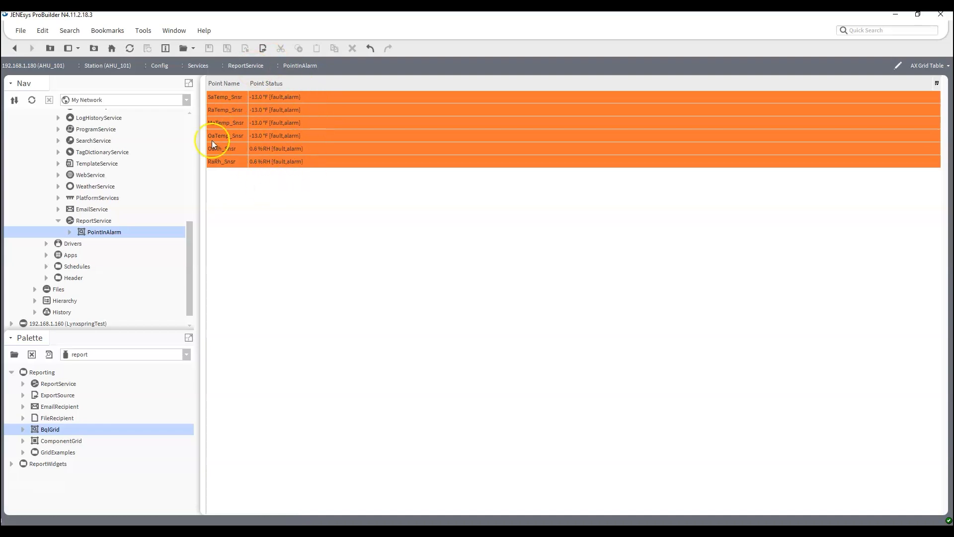
pyautogui.rightClick(106, 237)
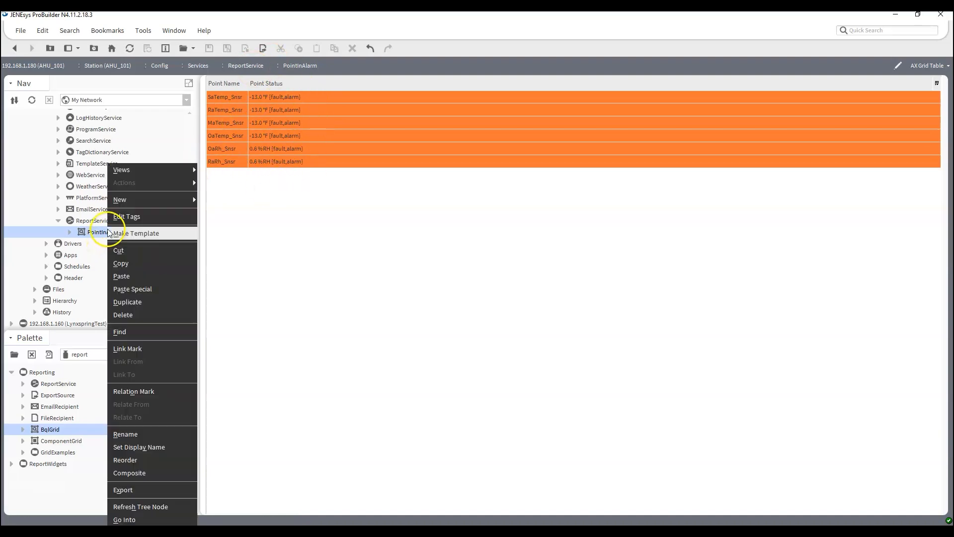
# Duplicate the PointInAlarm report as PointsInFault
pyautogui.click(126, 306)
pyautogui.write('Point ')
pyautogui.write('sI')
pyautogui.write('Fault')
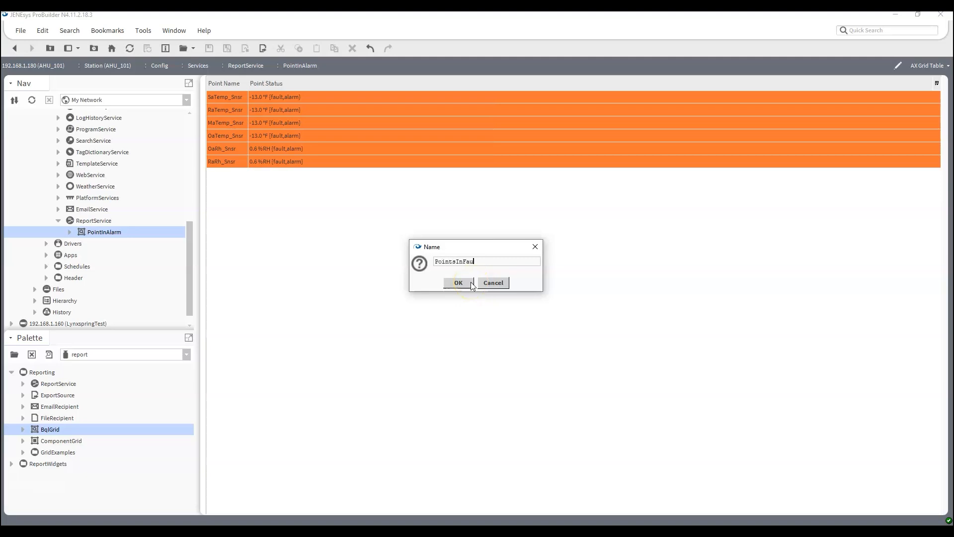
pyautogui.click(472, 285)
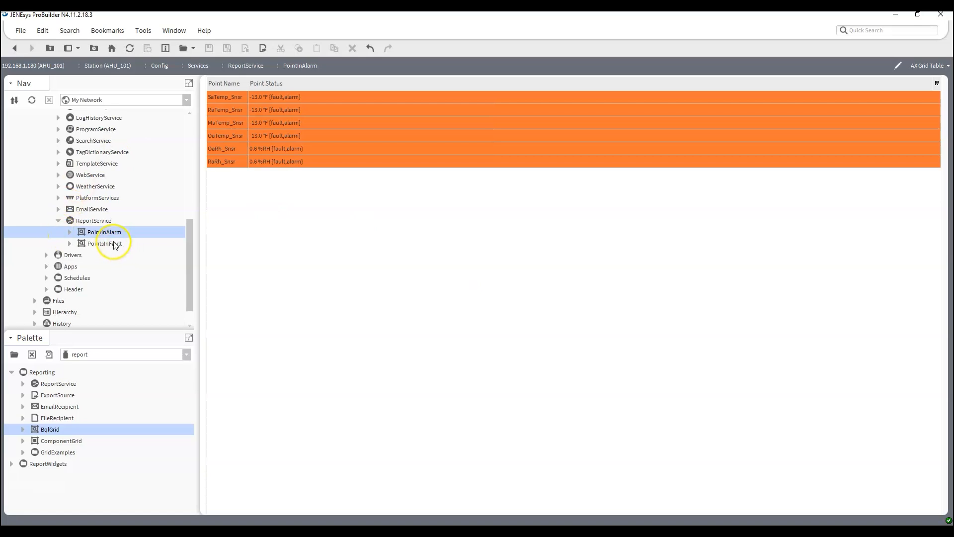
# Change the PointsInFault query from status.alarm to status.fault and save it
pyautogui.doubleClick(110, 243)
pyautogui.click(939, 70)
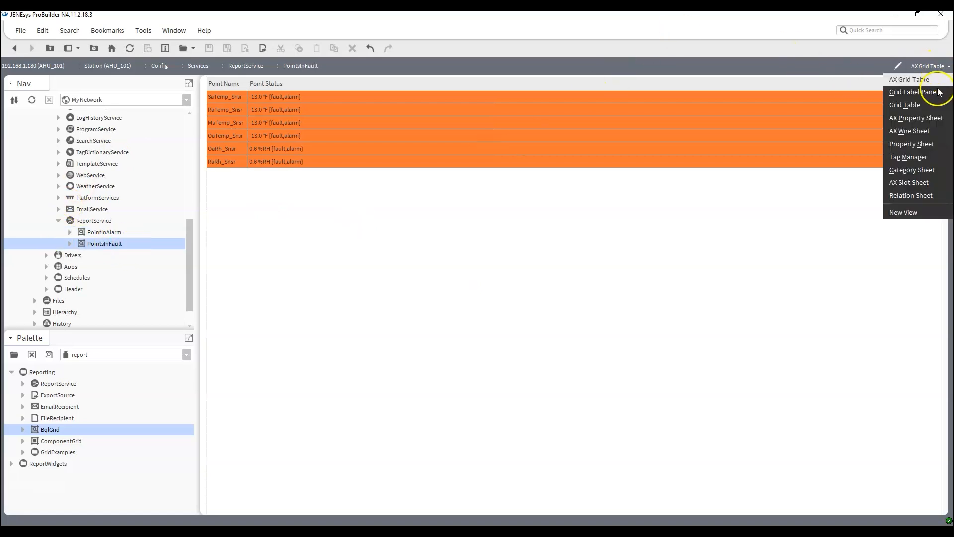
pyautogui.click(929, 119)
pyautogui.moveTo(440, 111); pyautogui.dragTo(591, 111)
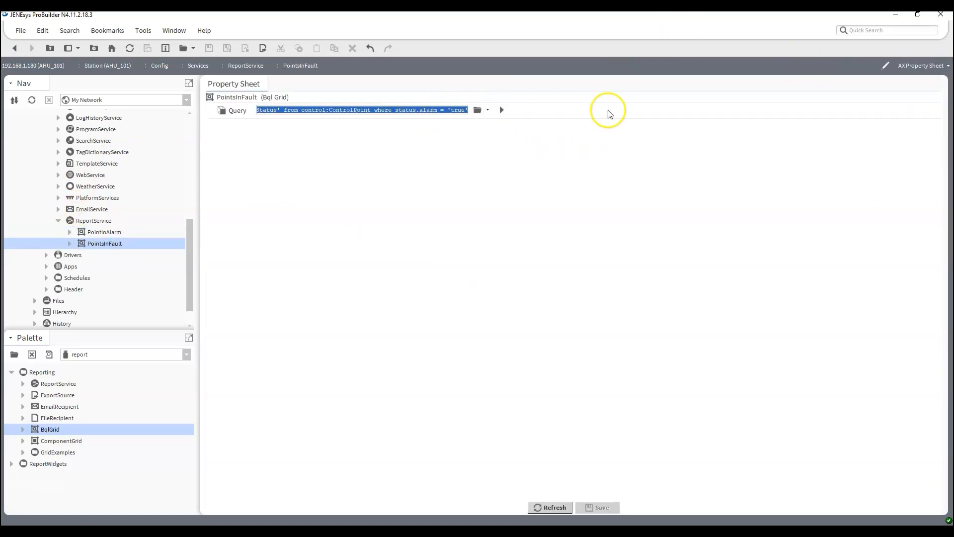
pyautogui.doubleClick(422, 110)
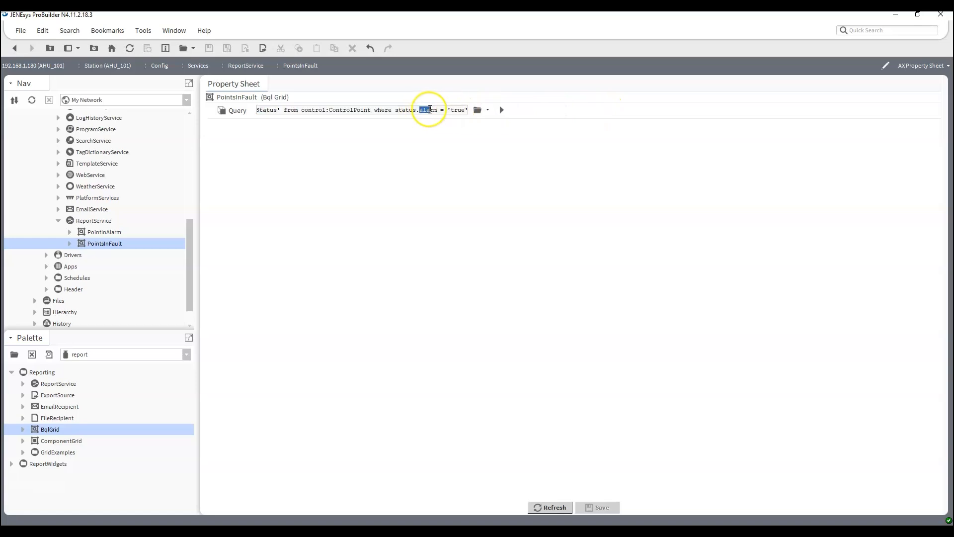
pyautogui.write('fault')
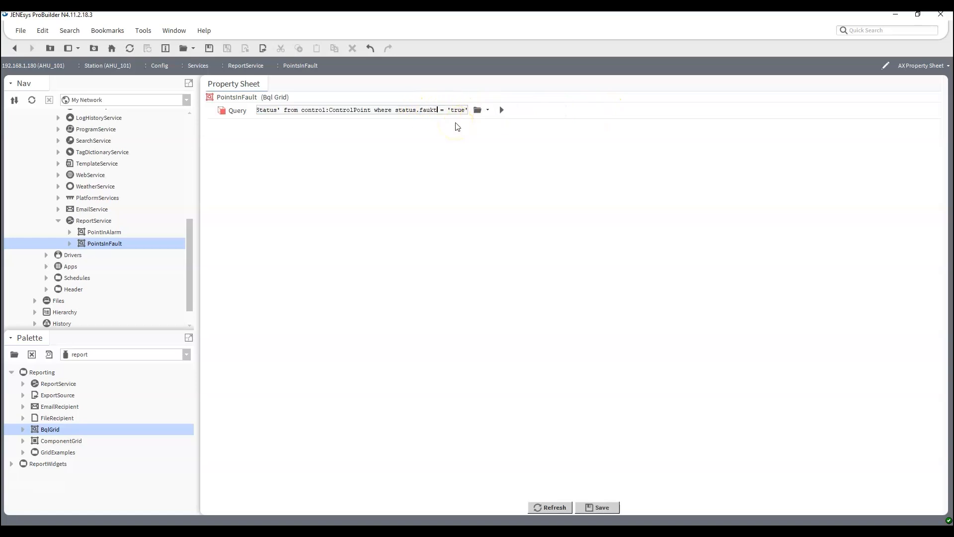
pyautogui.hotkey('ctrl', 's')
pyautogui.click(95, 232)
pyautogui.doubleClick(95, 243)
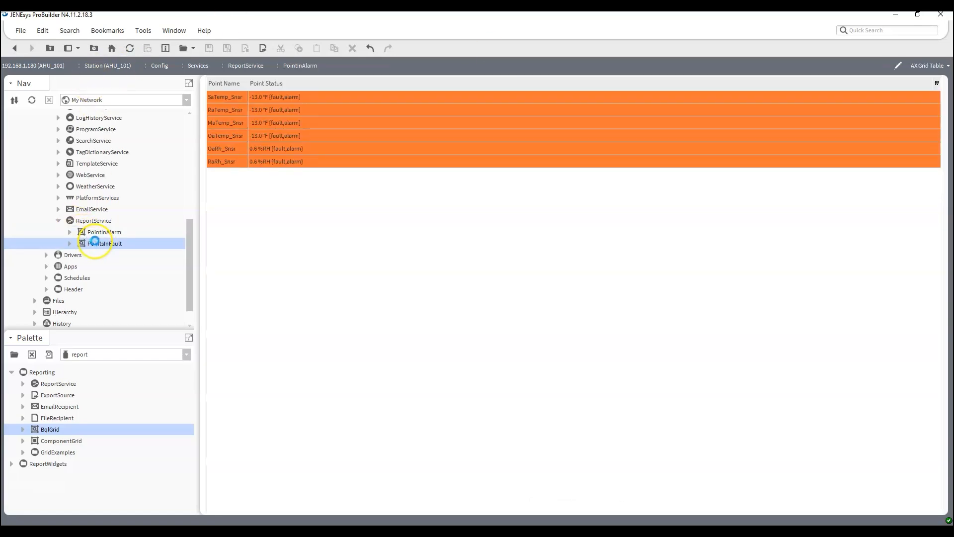
# Command AHU_101's FanCmd output to Active under Drivers > OnyxxNetwork > Points > Outputs
pyautogui.doubleClick(96, 233)
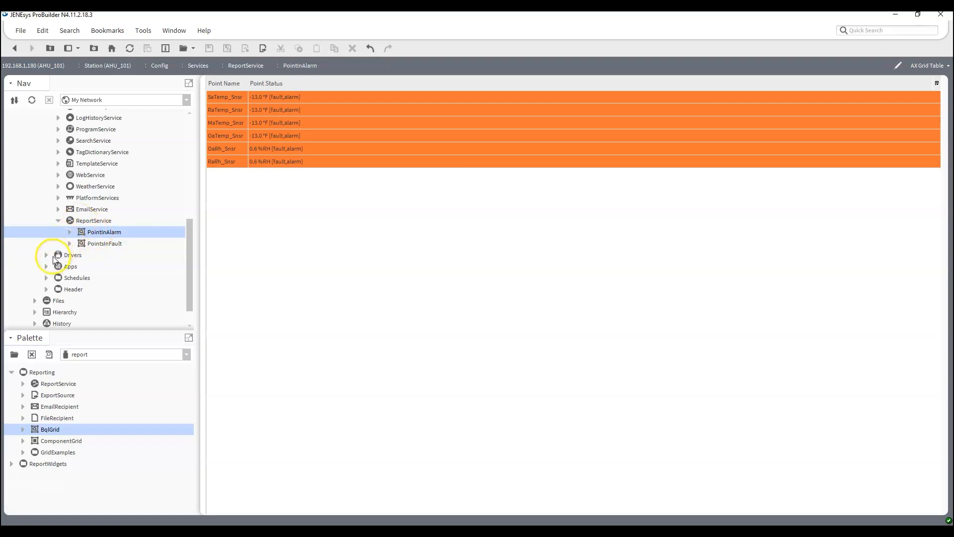
pyautogui.click(47, 255)
pyautogui.click(59, 278)
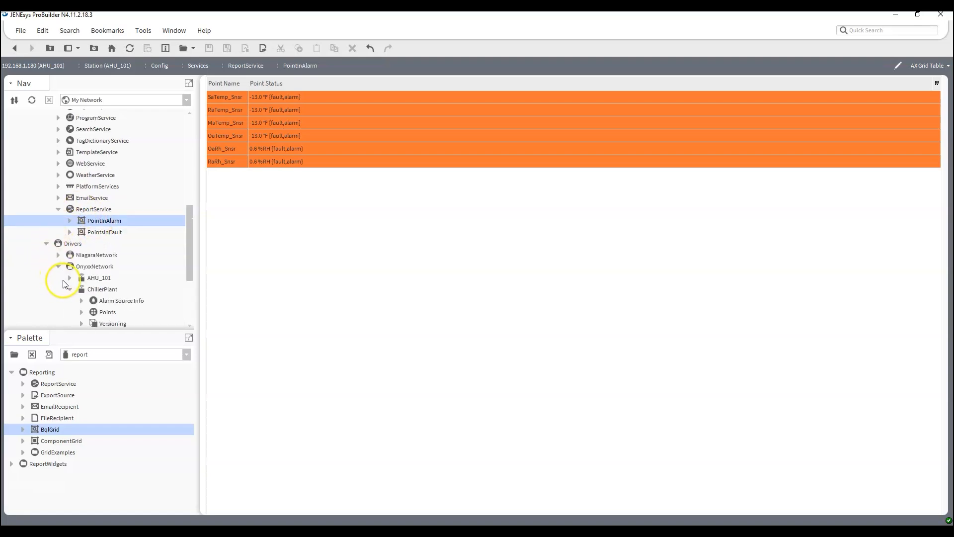
pyautogui.click(70, 164)
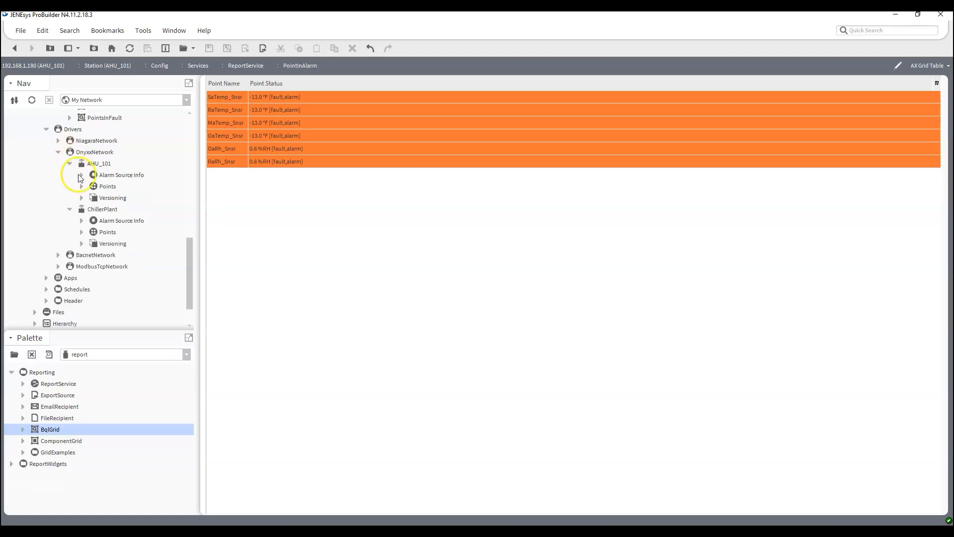
pyautogui.click(82, 186)
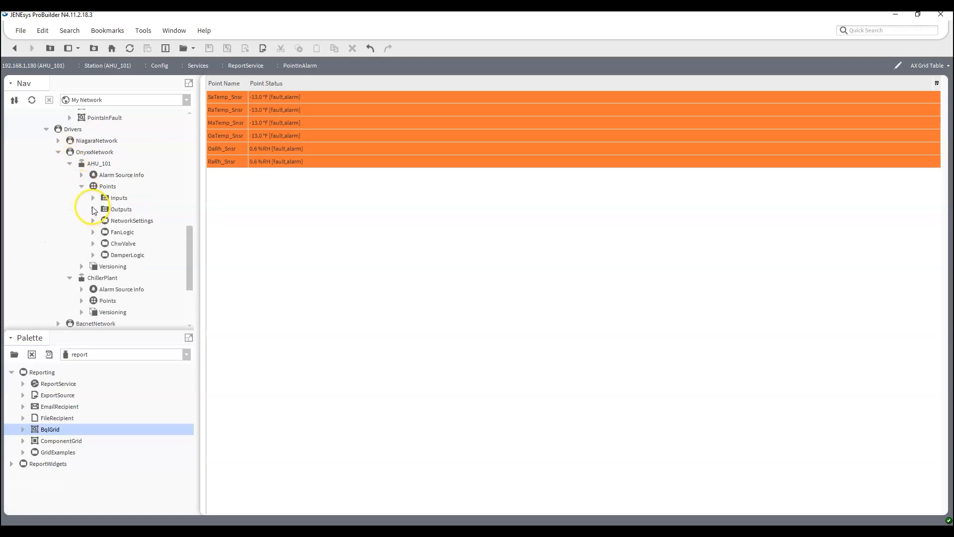
pyautogui.click(93, 209)
pyautogui.rightClick(138, 222)
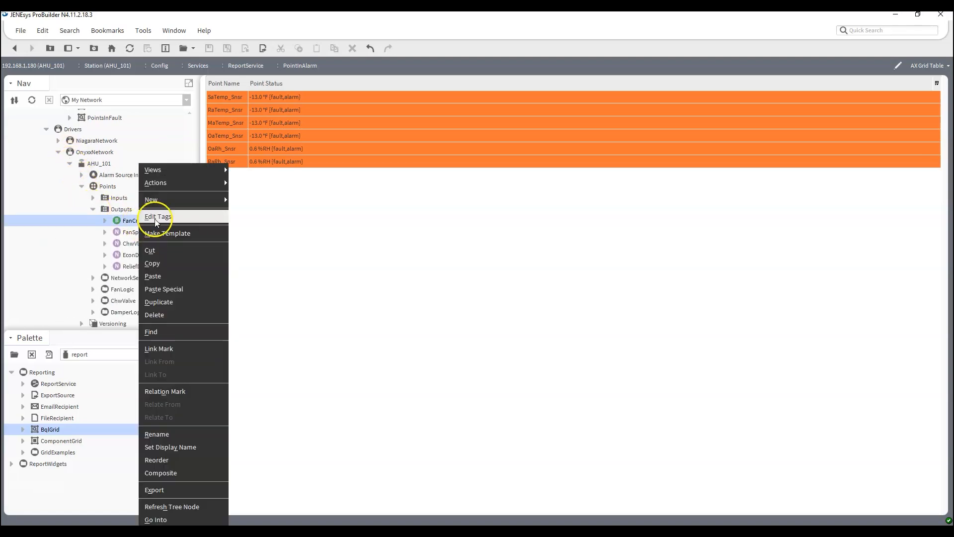
pyautogui.moveTo(190, 187)
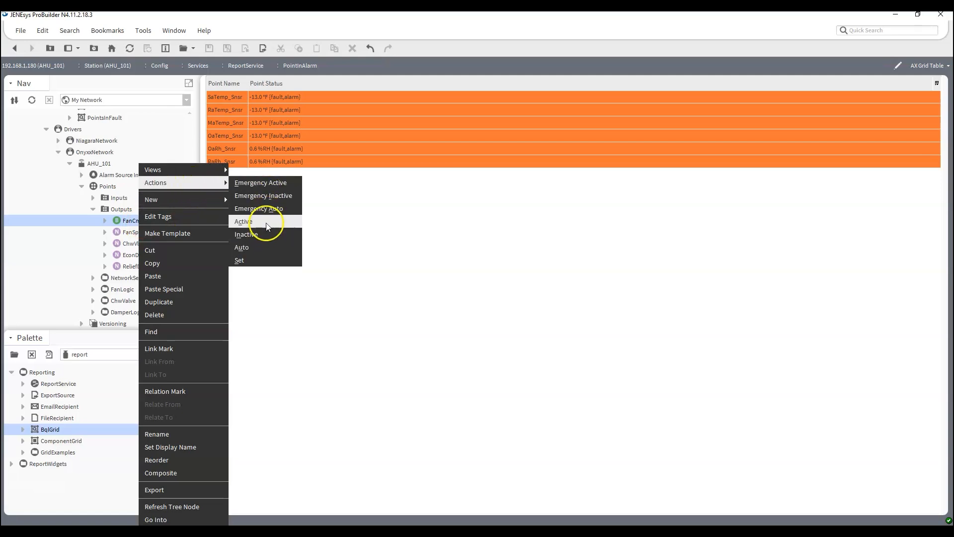
pyautogui.click(259, 234)
pyautogui.click(457, 281)
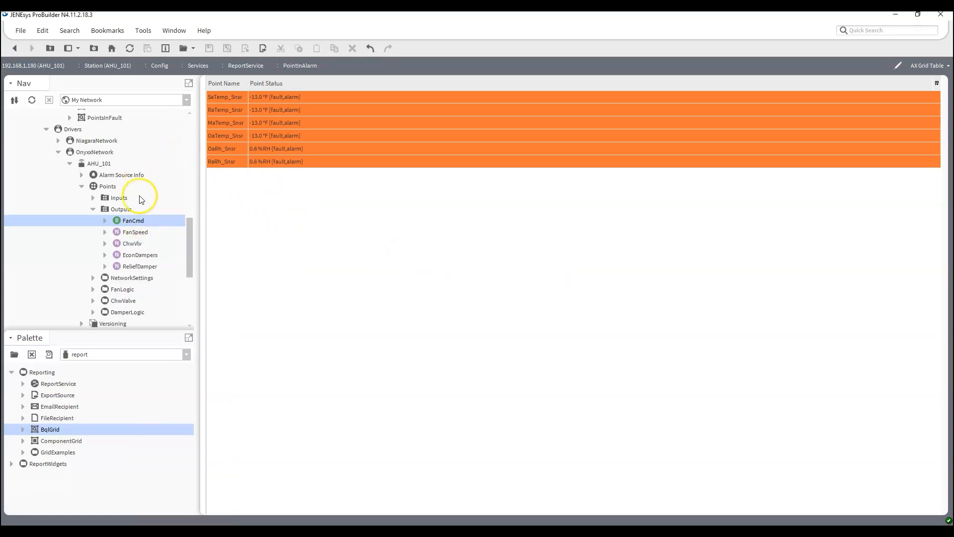
# View Outputs as an AX Wire Sheet, then open PointInAlarm to see FanCmd listed
pyautogui.rightClick(128, 211)
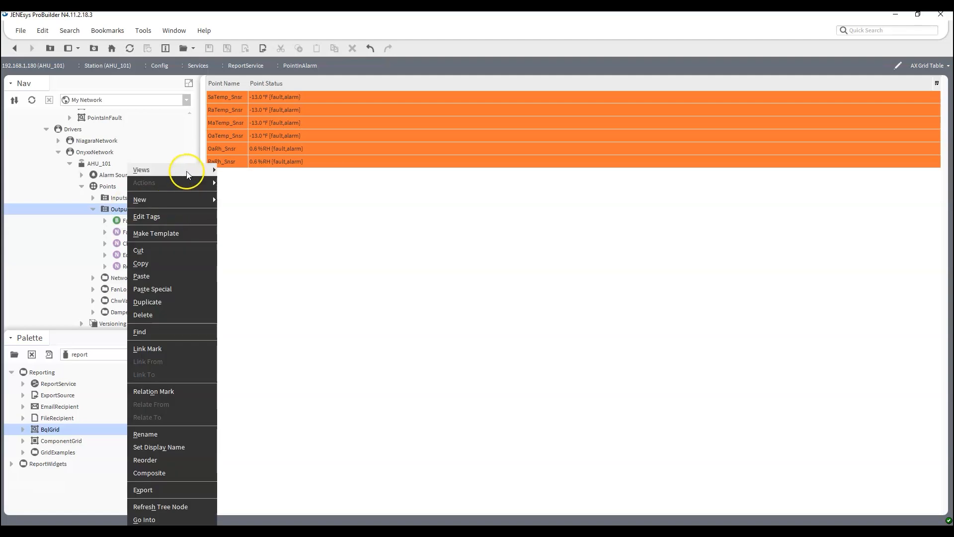
pyautogui.moveTo(204, 169)
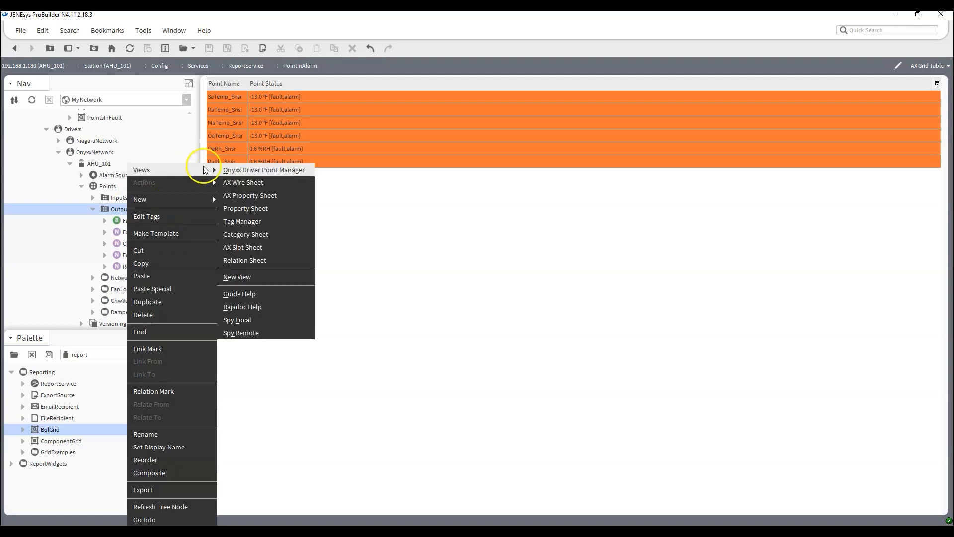
pyautogui.click(266, 193)
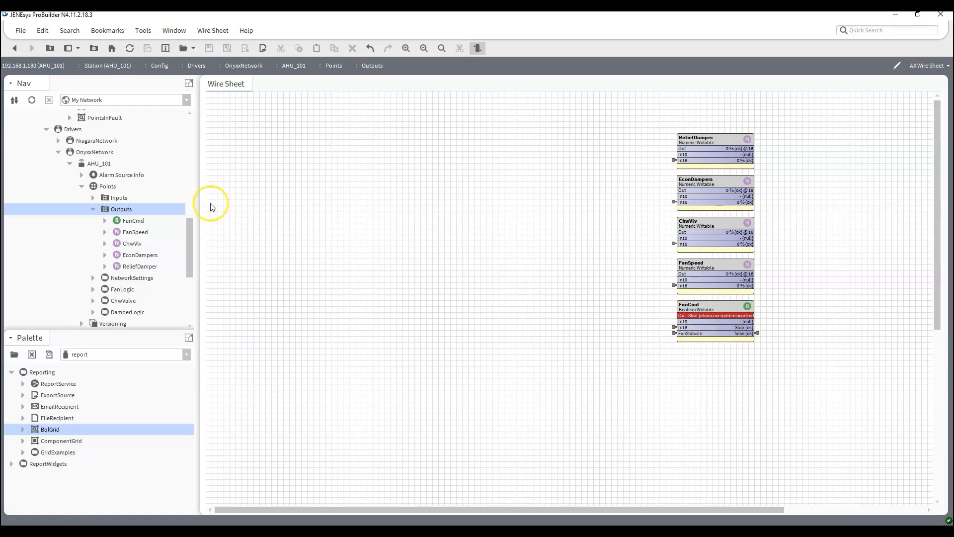
pyautogui.scroll(4, 124, 192)
pyautogui.doubleClick(104, 243)
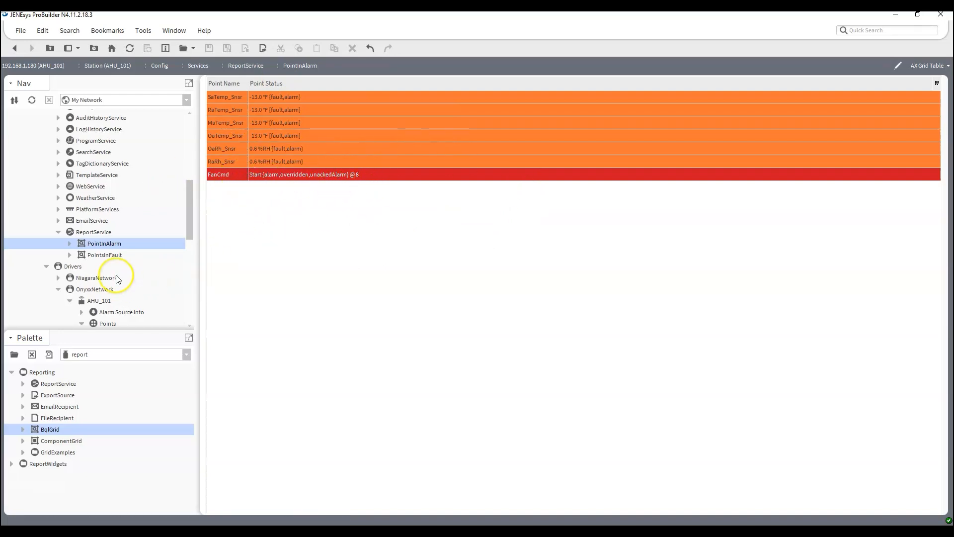
# Compare the PointsInFault and PointInAlarm grids and command FanCmd back to Inactive
pyautogui.scroll(-2, 102, 273)
pyautogui.doubleClick(110, 187)
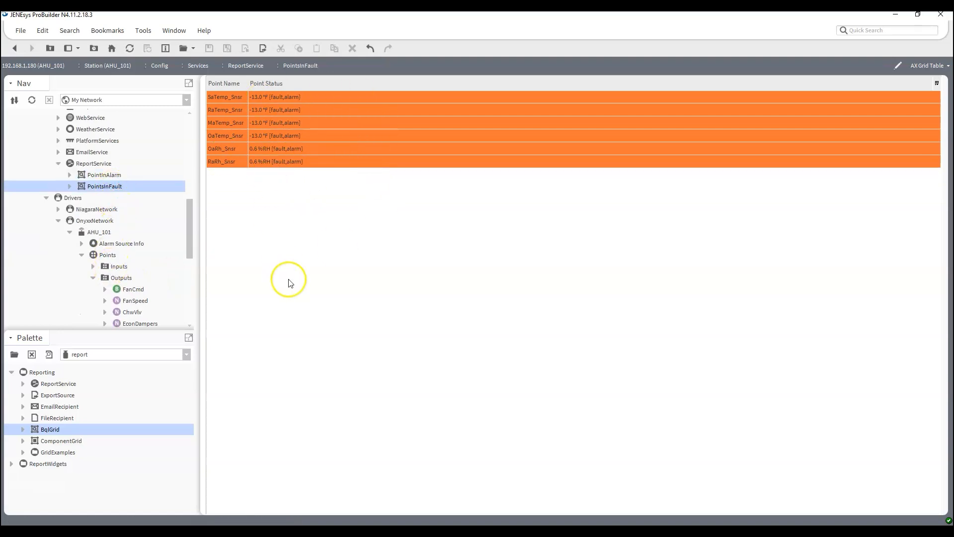
pyautogui.doubleClick(106, 175)
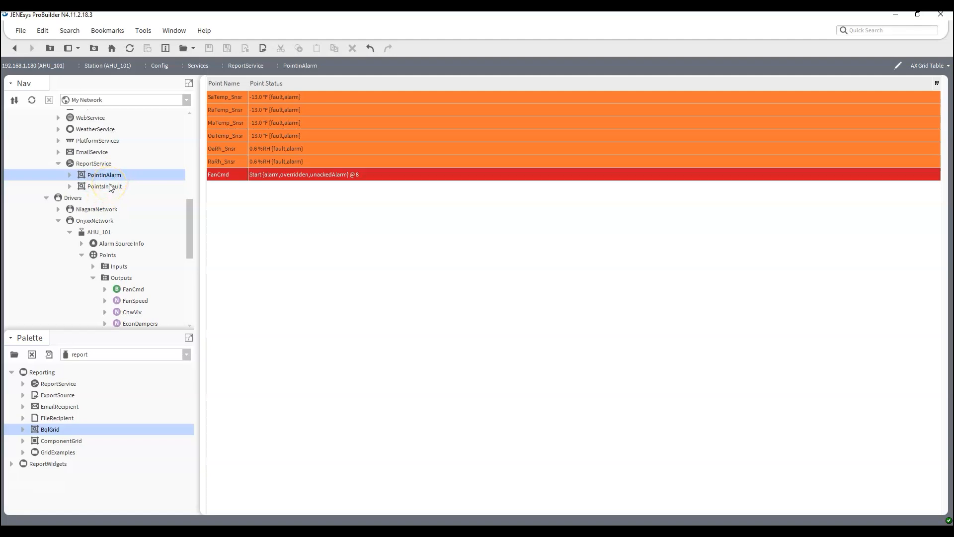
pyautogui.doubleClick(110, 187)
pyautogui.scroll(-3, 110, 201)
pyautogui.rightClick(132, 192)
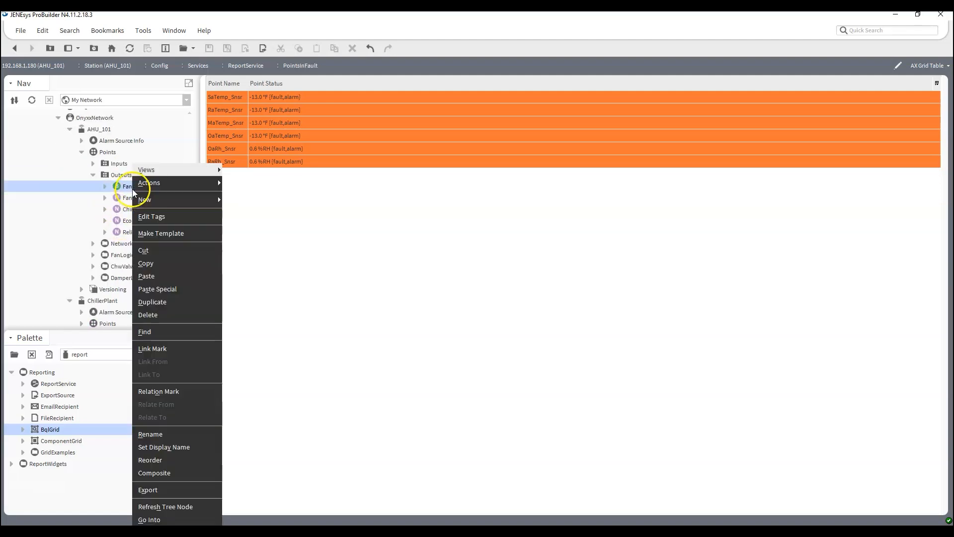
pyautogui.click(252, 245)
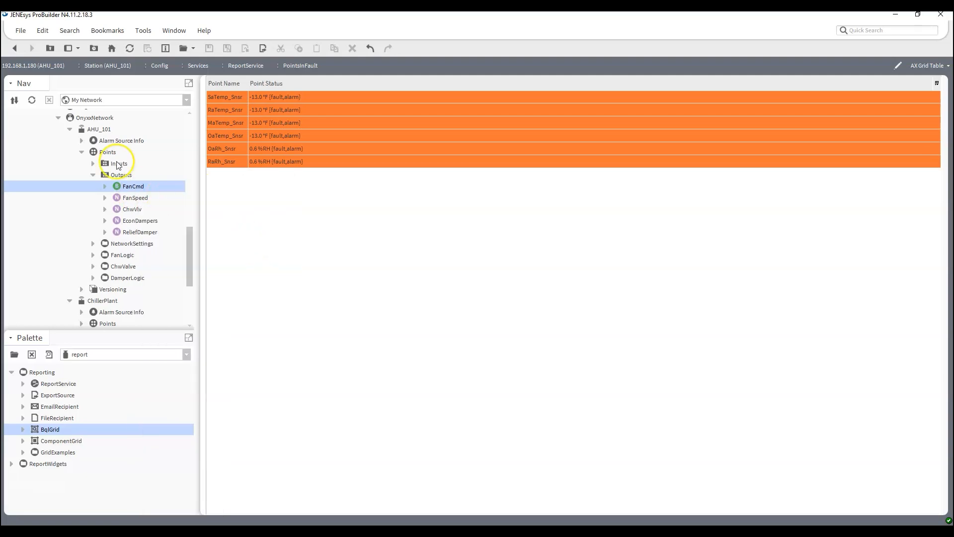
# Collapse the AHU_101 station's Drivers, Services and Config nodes back to the 192.168.1.180 connection
pyautogui.click(82, 153)
pyautogui.click(70, 129)
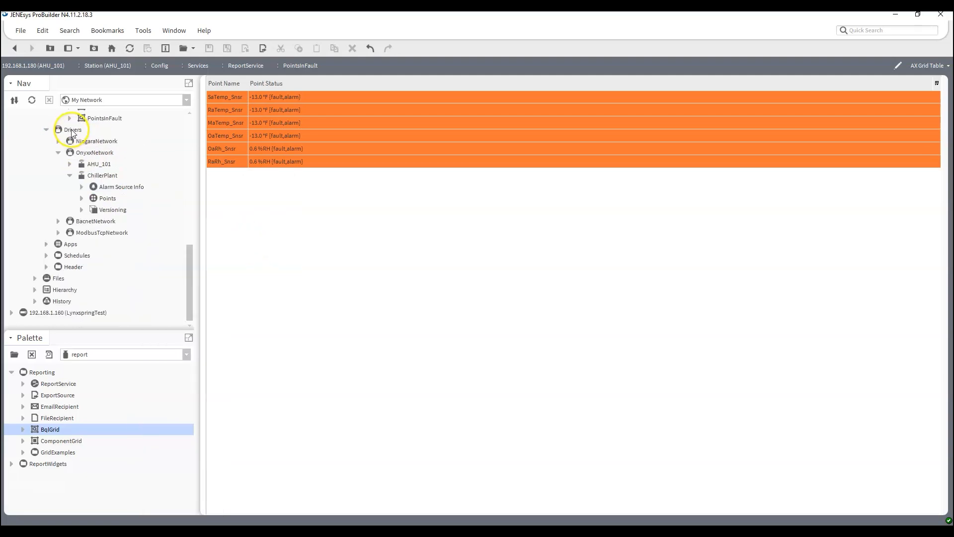
pyautogui.click(70, 175)
pyautogui.click(58, 187)
pyautogui.click(46, 186)
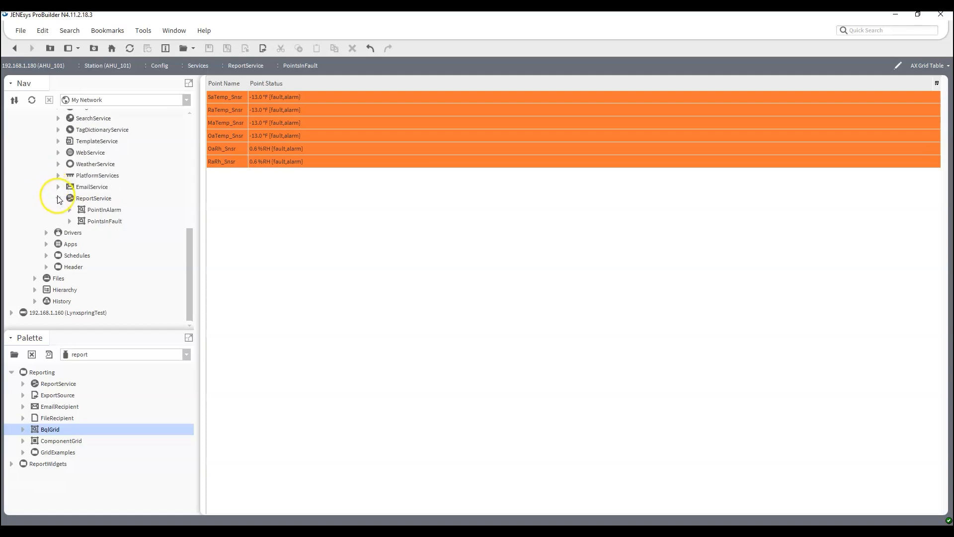
pyautogui.scroll(2, 59, 188)
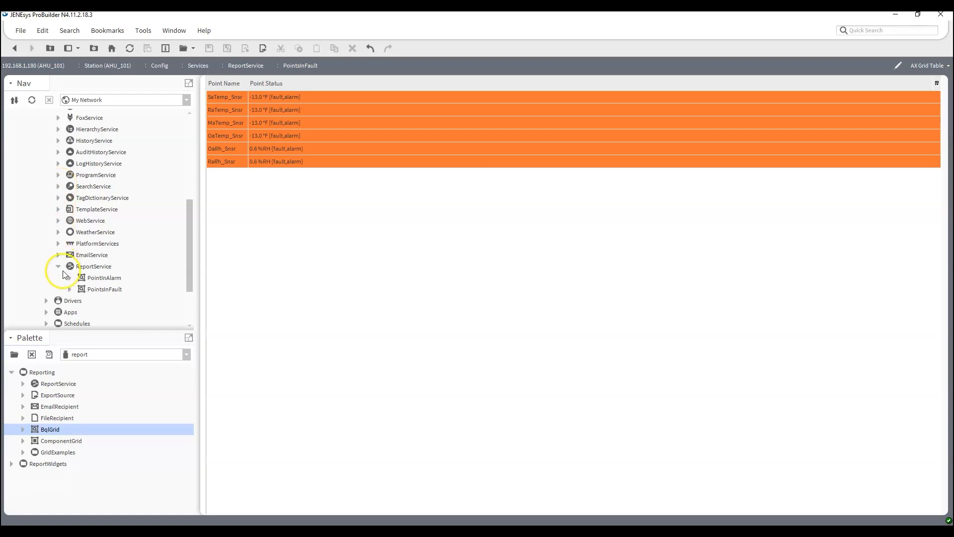
pyautogui.scroll(4, 57, 265)
pyautogui.scroll(2, 56, 252)
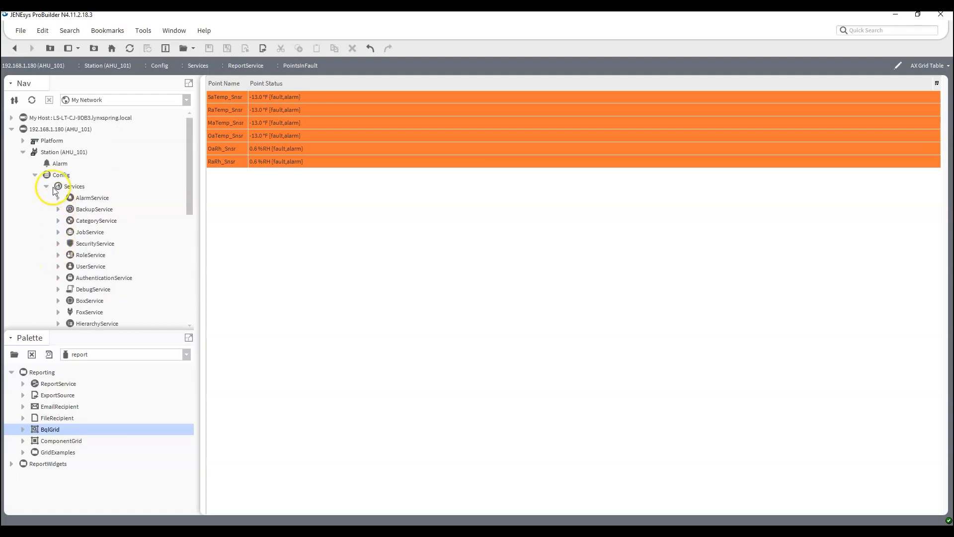
pyautogui.click(46, 186)
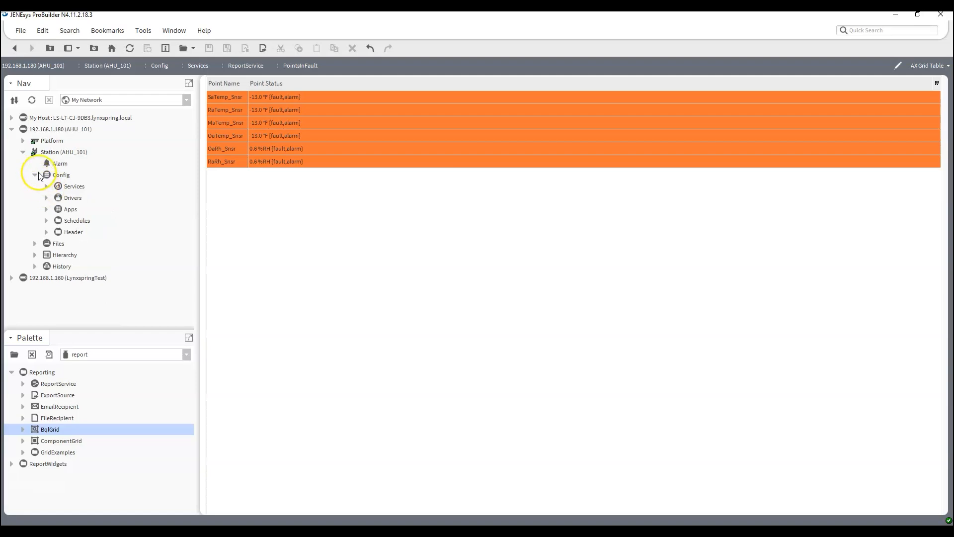
pyautogui.click(35, 174)
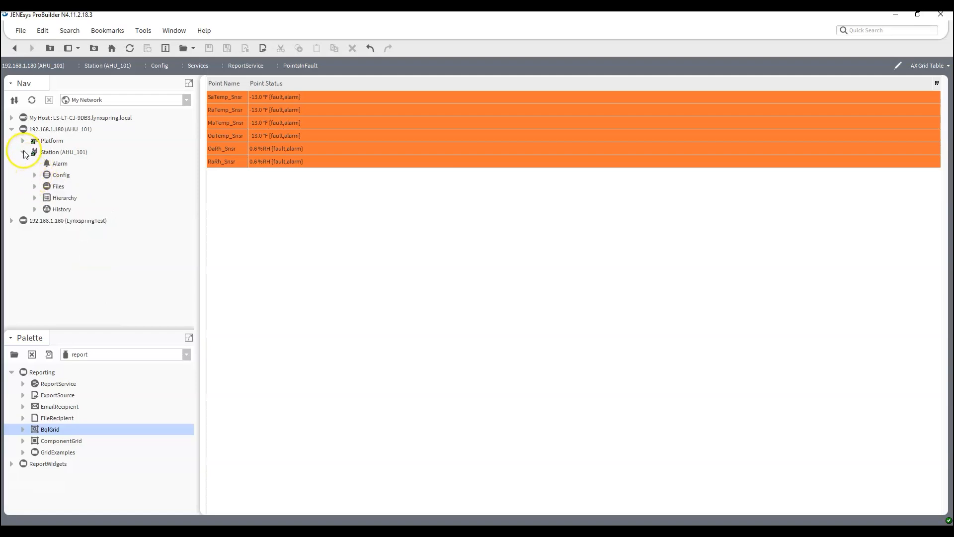
pyautogui.click(22, 152)
pyautogui.click(11, 129)
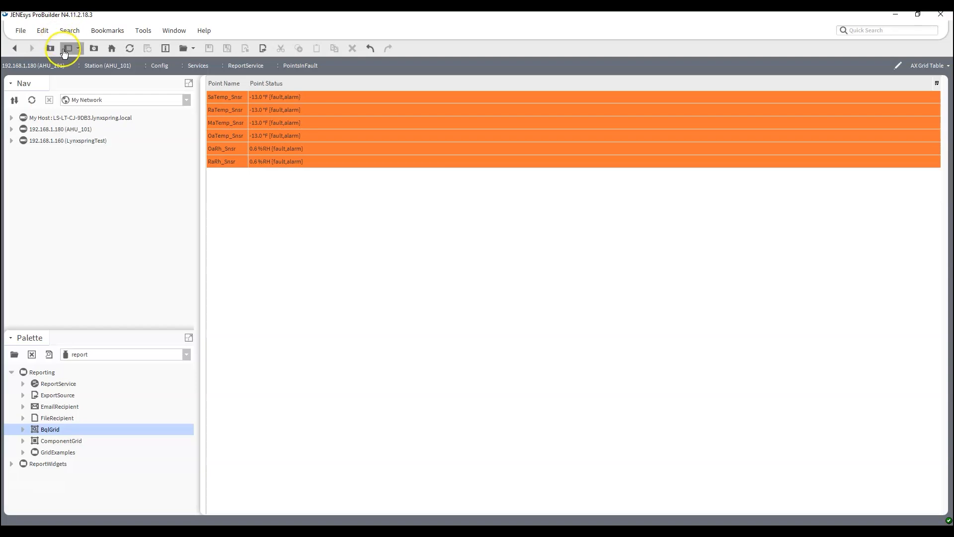
pyautogui.click(12, 141)
# Open the BQL folder's Meters wire sheet and bring up its ORD with Ctrl+L
pyautogui.scroll(-5, 73, 194)
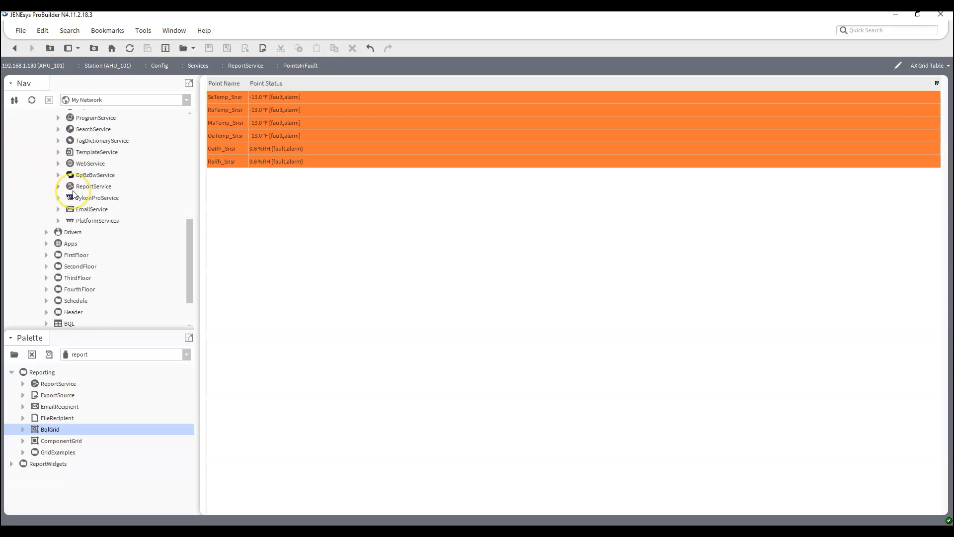
pyautogui.scroll(-2, 73, 193)
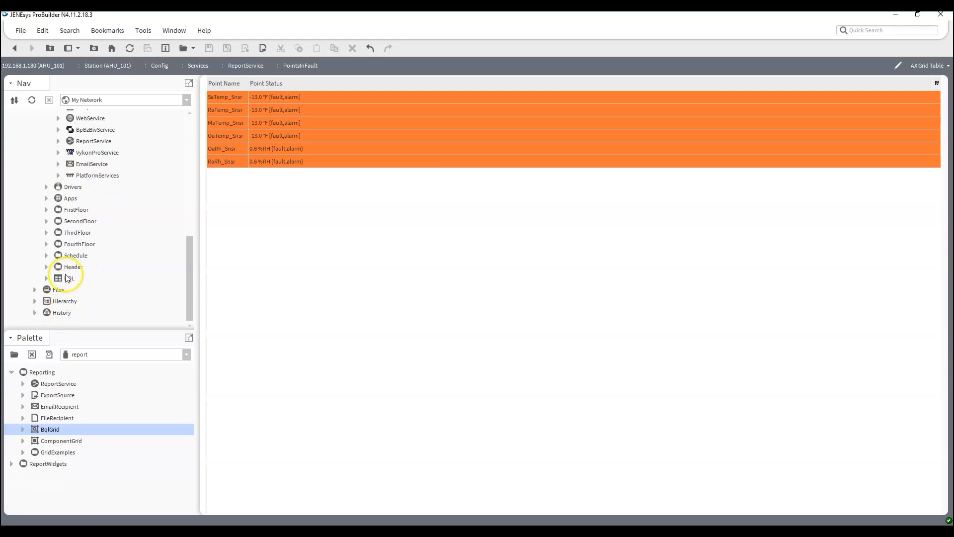
pyautogui.click(47, 279)
pyautogui.doubleClick(92, 290)
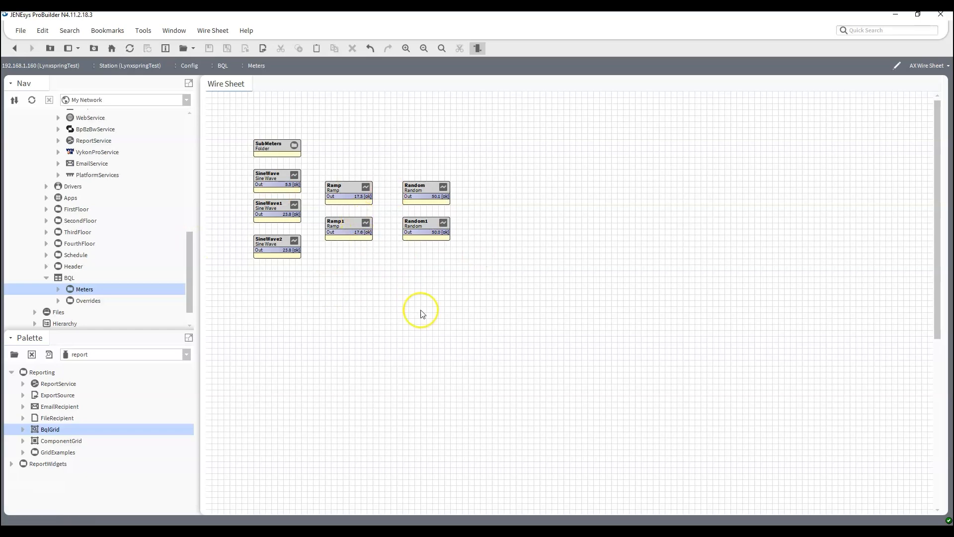
pyautogui.rightClick(338, 334)
pyautogui.click(317, 338)
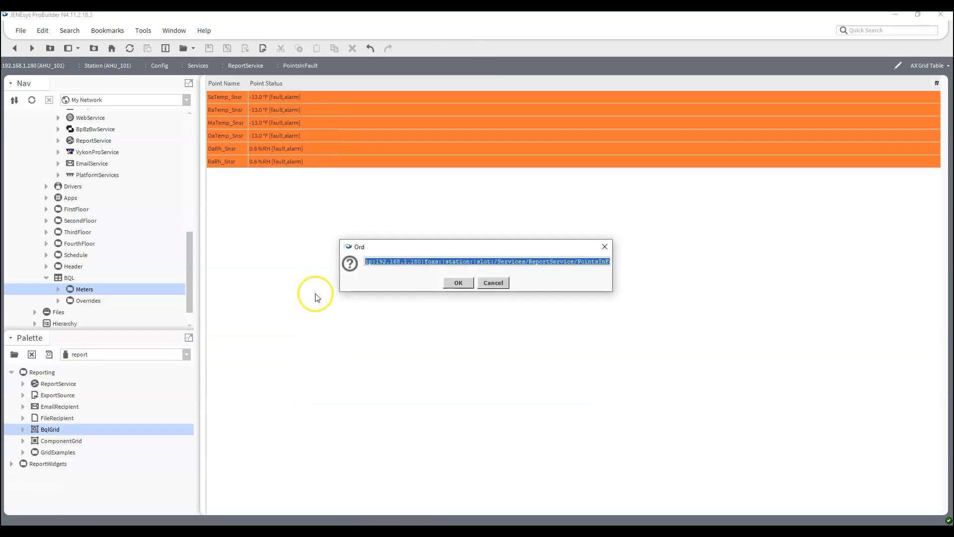
pyautogui.click(458, 283)
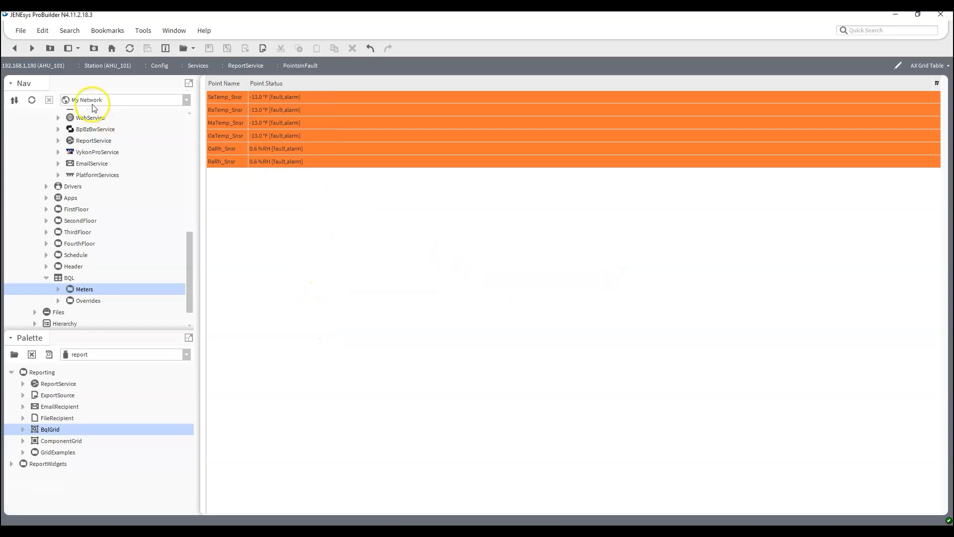
pyautogui.click(15, 48)
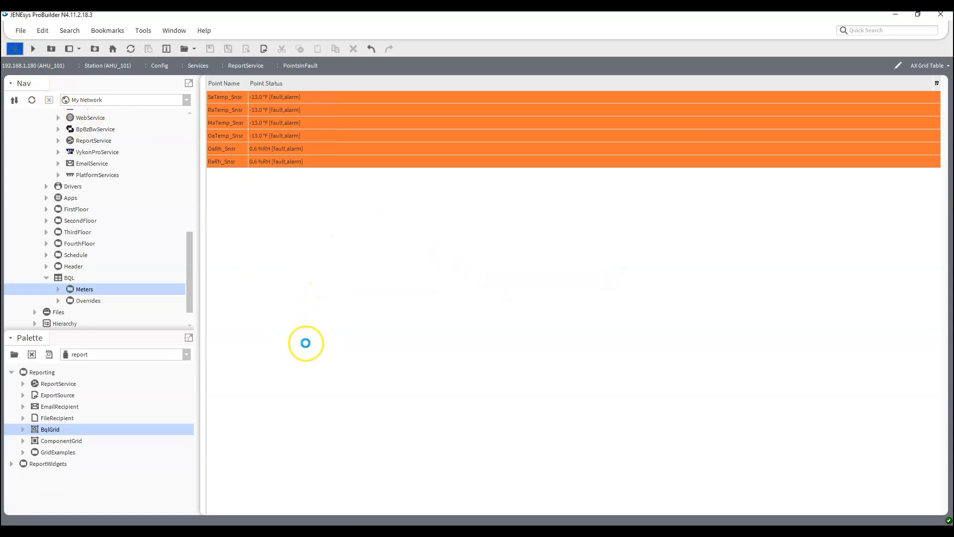
pyautogui.doubleClick(77, 288)
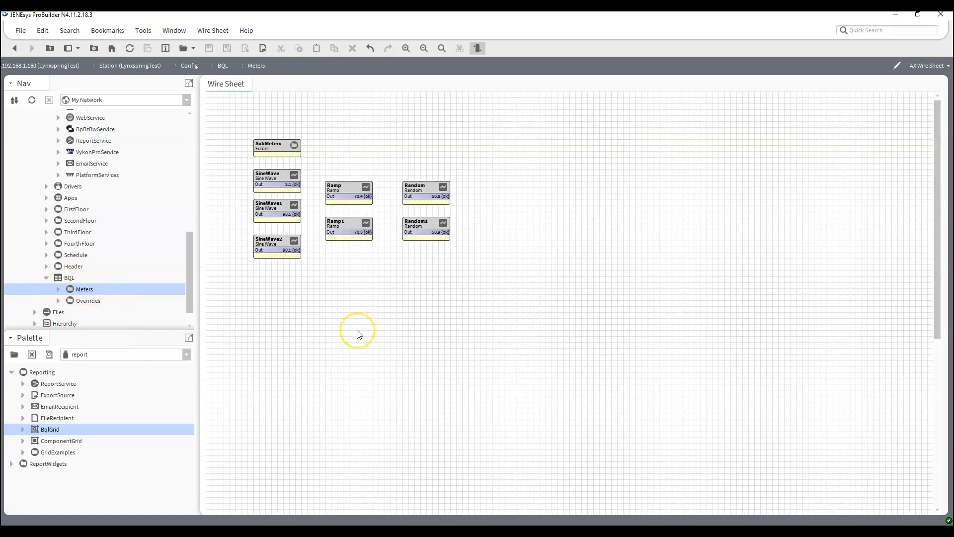
pyautogui.hotkey('ctrl', 'l')
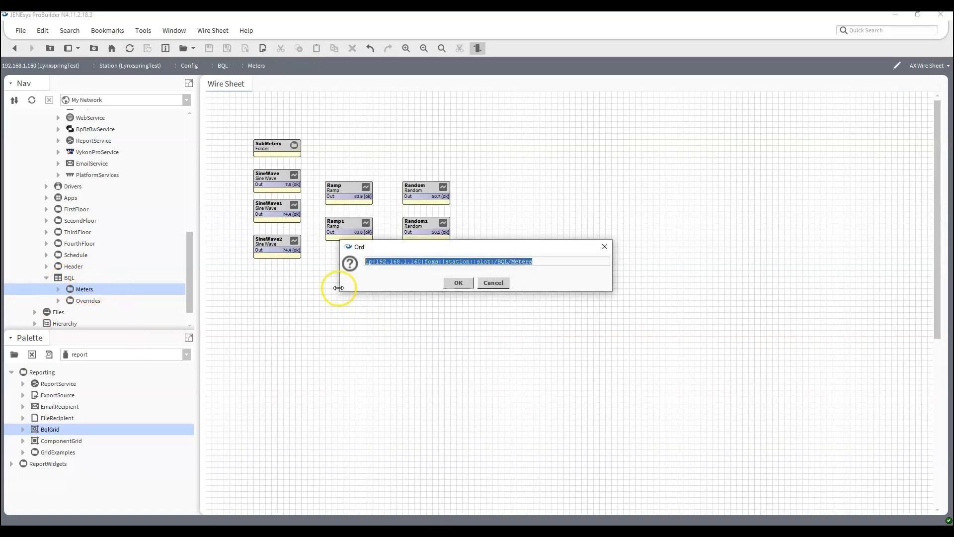
# Widen the Ord dialog and append the BQL query selecting displayName, SUM(out.value) from control:NumericPoint having SUM(out.value) > 50
pyautogui.moveTo(313, 279); pyautogui.dragTo(89, 281)
pyautogui.moveTo(611, 277); pyautogui.dragTo(827, 276)
pyautogui.click(426, 263)
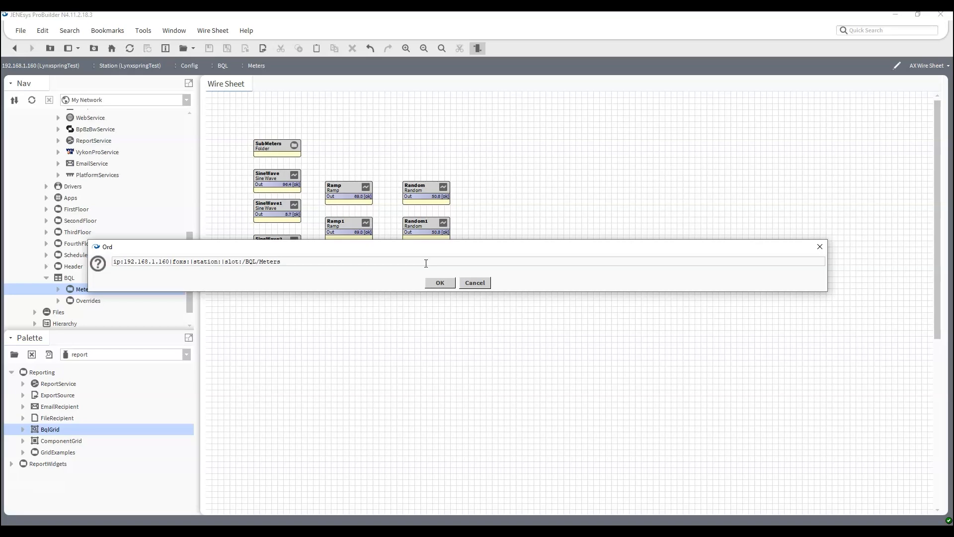
pyautogui.write('|')
pyautogui.write('bql:sele')
pyautogui.write('ct d')
pyautogui.write('isplayNam')
pyautogui.write('e, SUM(')
pyautogui.write('out')
pyautogui.write('.va')
pyautogui.press('BackSpace')
pyautogui.write('va')
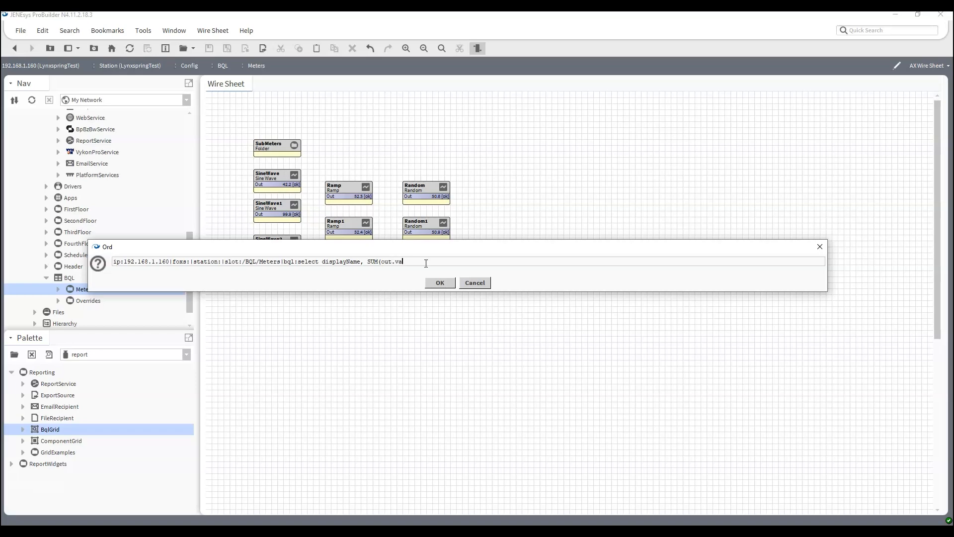
pyautogui.write('lue) from control:NumericPoint having (SUM')
pyautogui.press('BackSpace')
pyautogui.press('BackSpace')
pyautogui.press('BackSpace')
pyautogui.press('BackSpace')
pyautogui.write('SUM(out.value)')
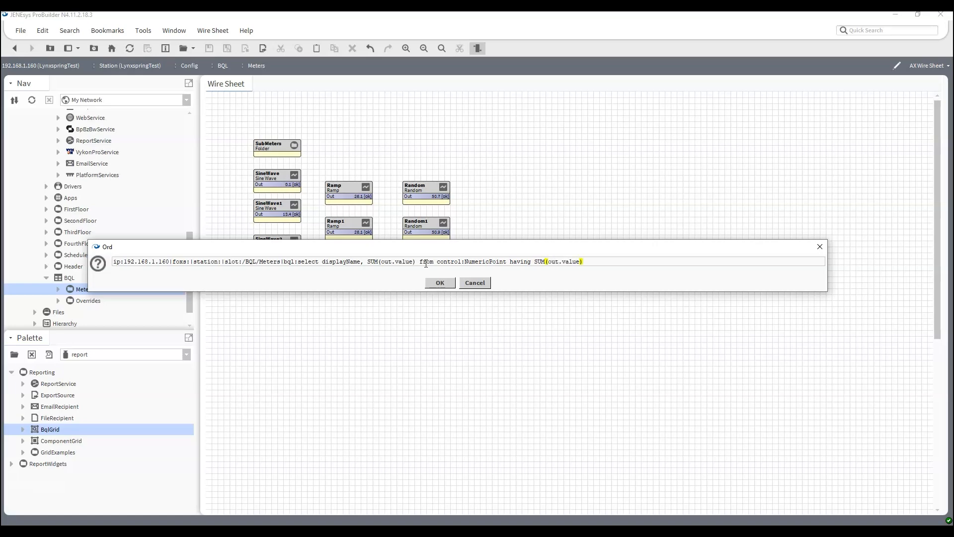
pyautogui.write(' > 50')
# Run the query to get five rows, then reopen the Ord dialog widened to show it
pyautogui.press('Return')
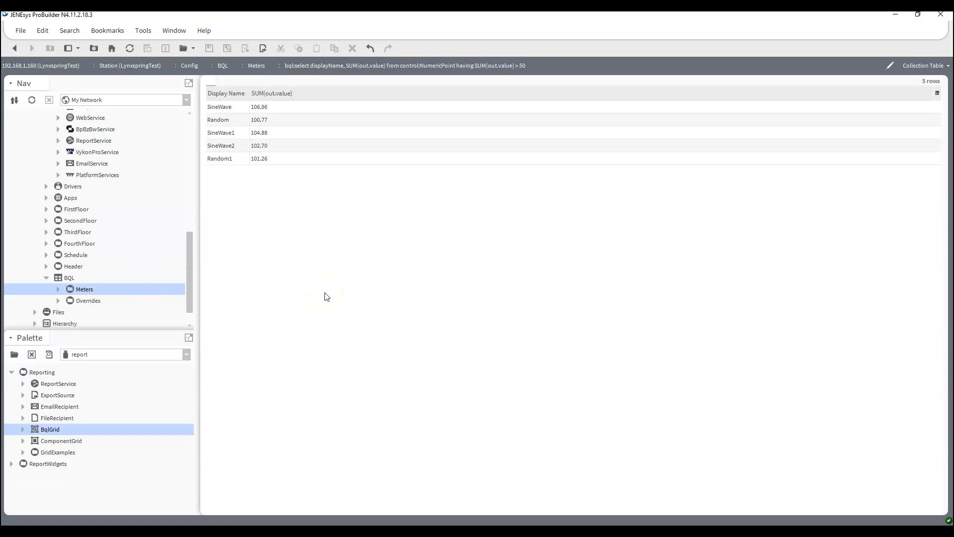
pyautogui.hotkey('ctrl', 'l')
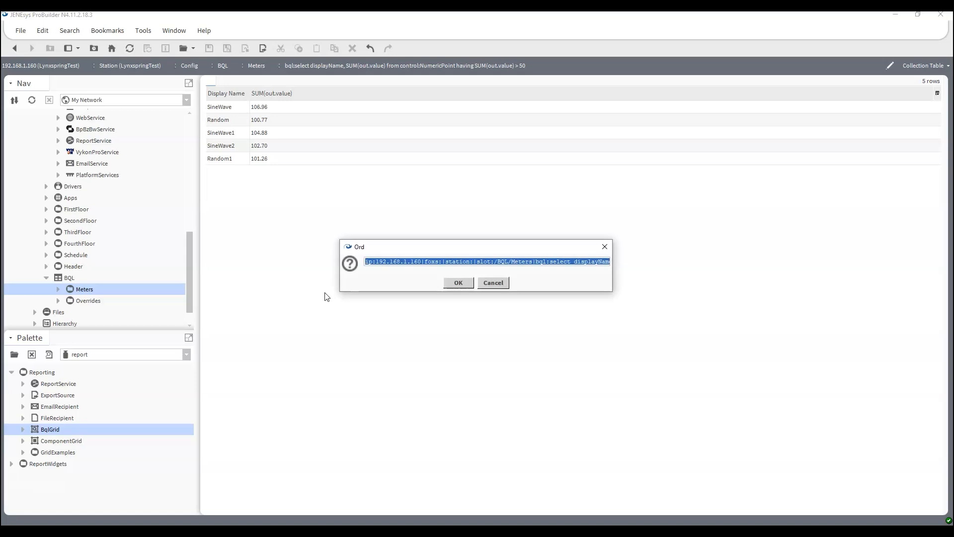
pyautogui.moveTo(341, 272); pyautogui.dragTo(50, 271)
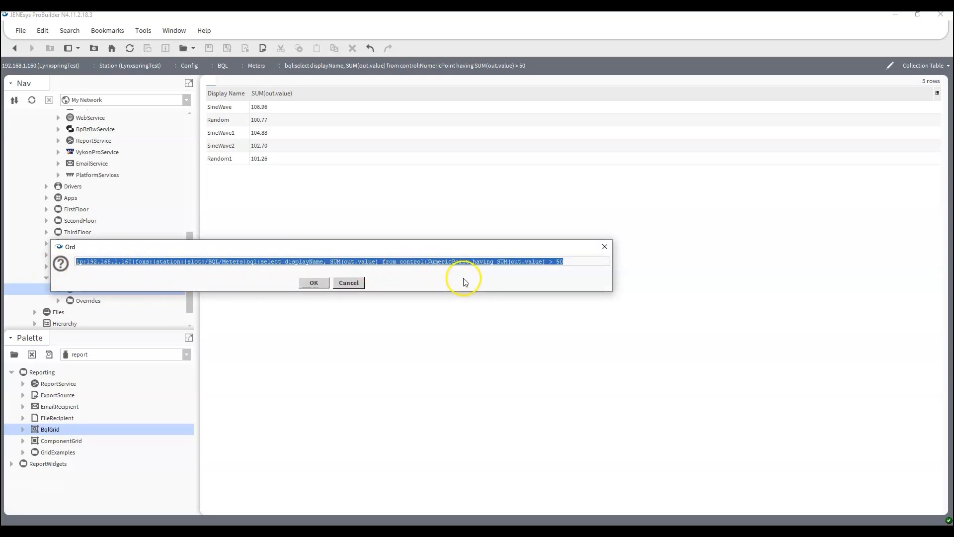
# Strip the SUM() wrapper so the query selects plain out.value
pyautogui.moveTo(612, 253); pyautogui.dragTo(673, 272)
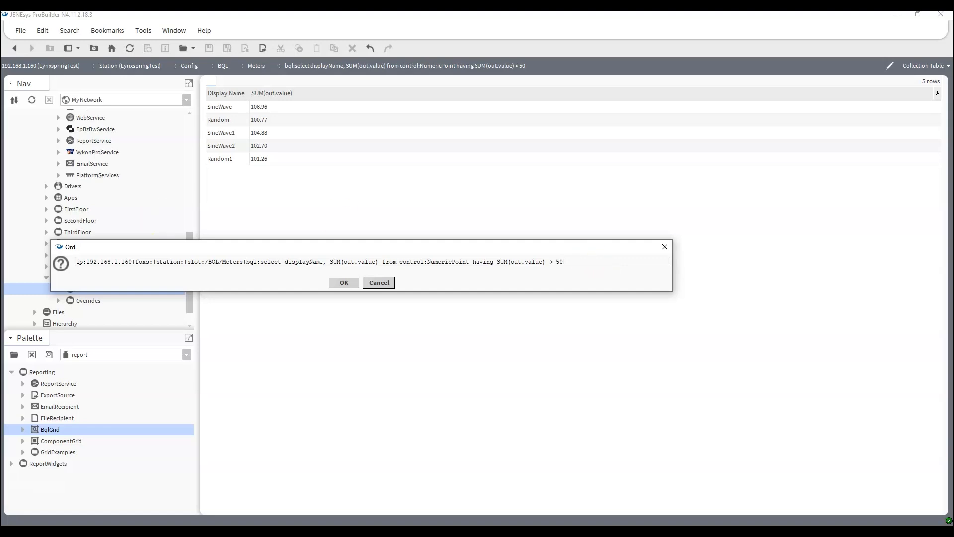
pyautogui.moveTo(344, 262); pyautogui.dragTo(331, 261)
pyautogui.press('Delete')
pyautogui.click(370, 264)
pyautogui.press('BackSpace')
pyautogui.press('BackSpace')
pyautogui.press('BackSpace')
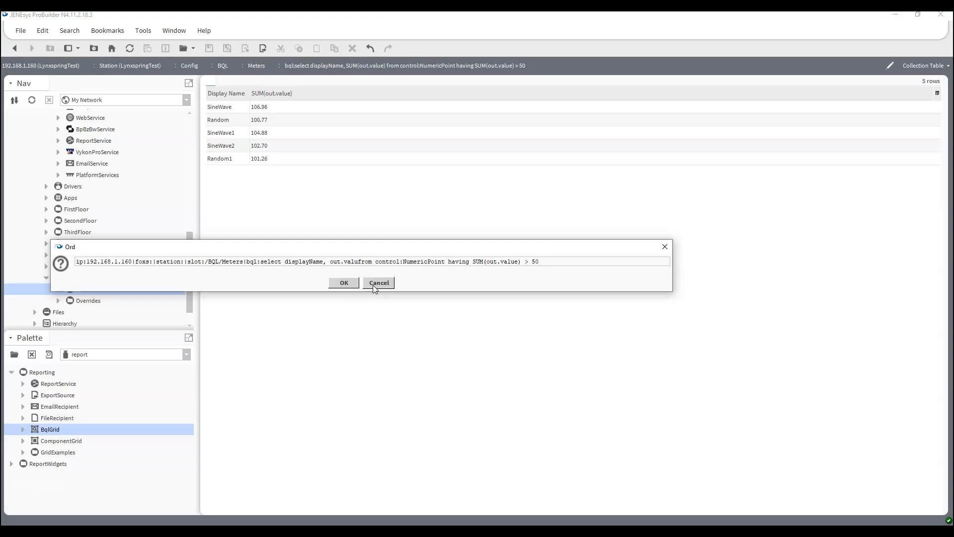
pyautogui.write('e')
# Add slotPath as the first selected column
pyautogui.click(362, 262)
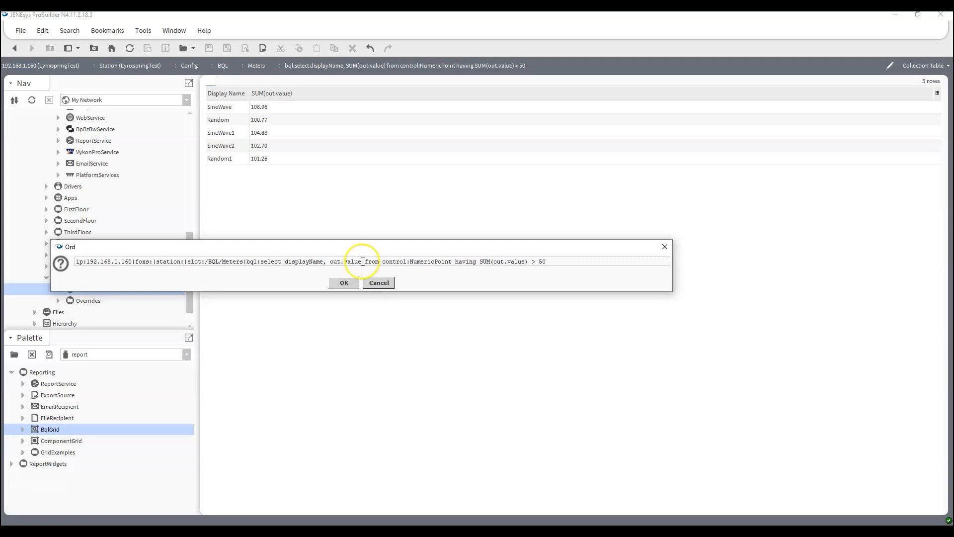
pyautogui.click(283, 262)
pyautogui.write('sl')
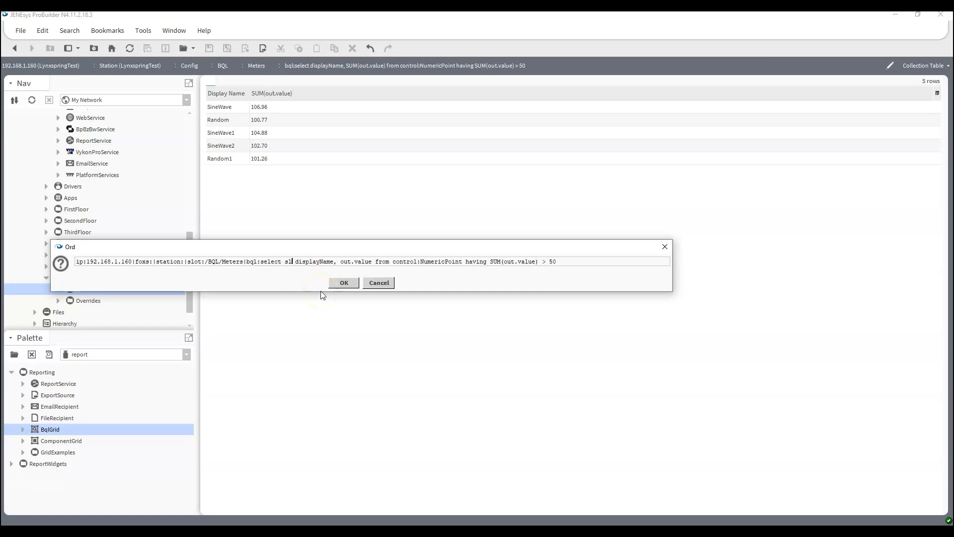
pyautogui.write('opt')
pyautogui.press('BackSpace')
pyautogui.press('BackSpace')
pyautogui.write('tPath')
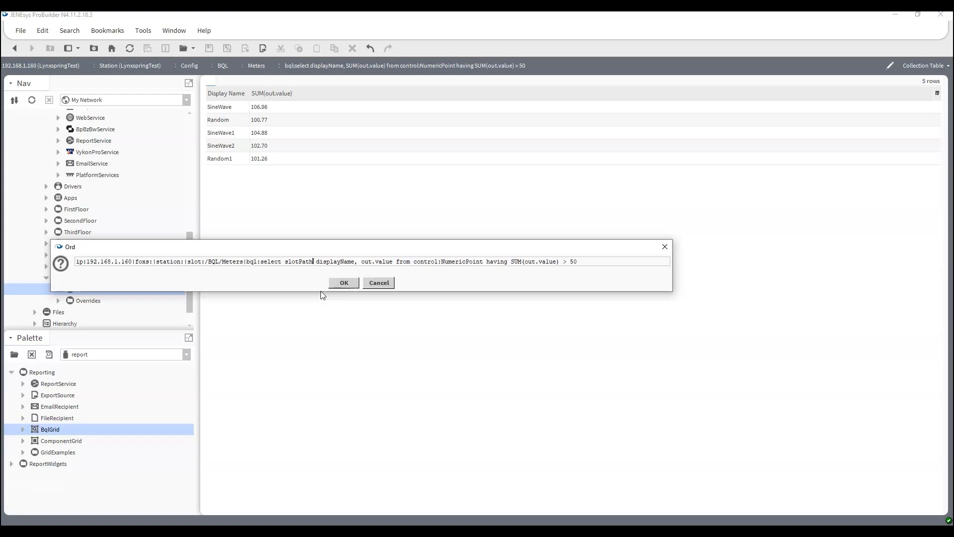
pyautogui.write(',')
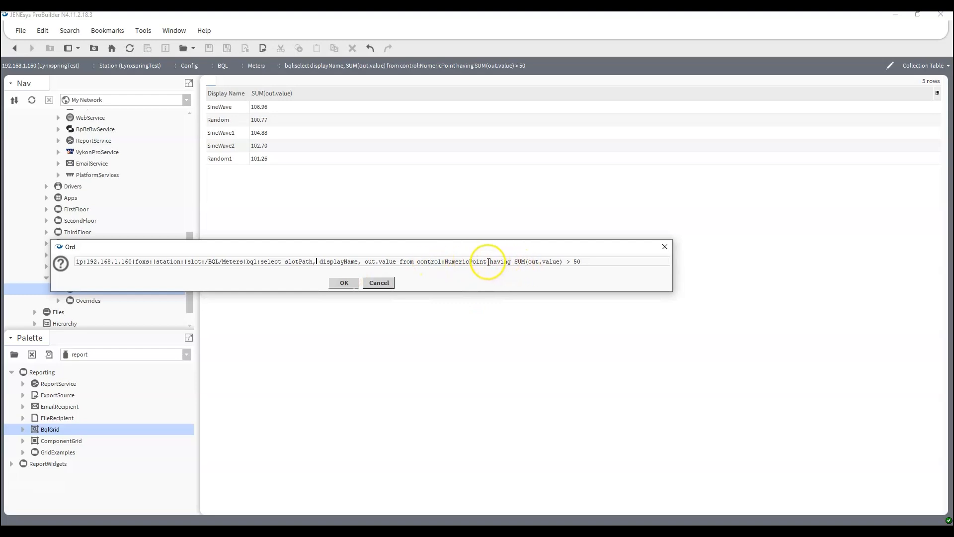
# Replace the having clause with order by out.value DESC and run the query
pyautogui.moveTo(488, 262); pyautogui.dragTo(671, 271)
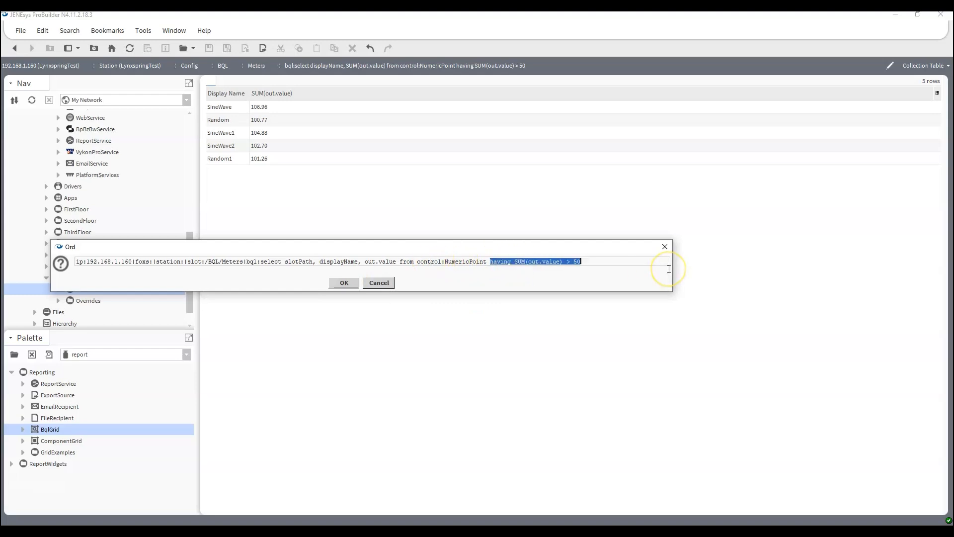
pyautogui.write('order by out.value')
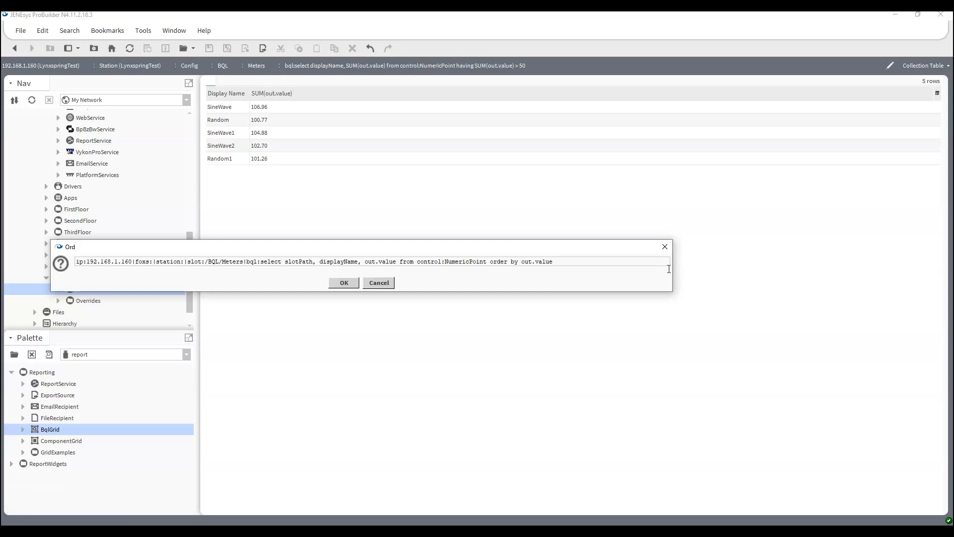
pyautogui.write(' DESC')
pyautogui.click(349, 286)
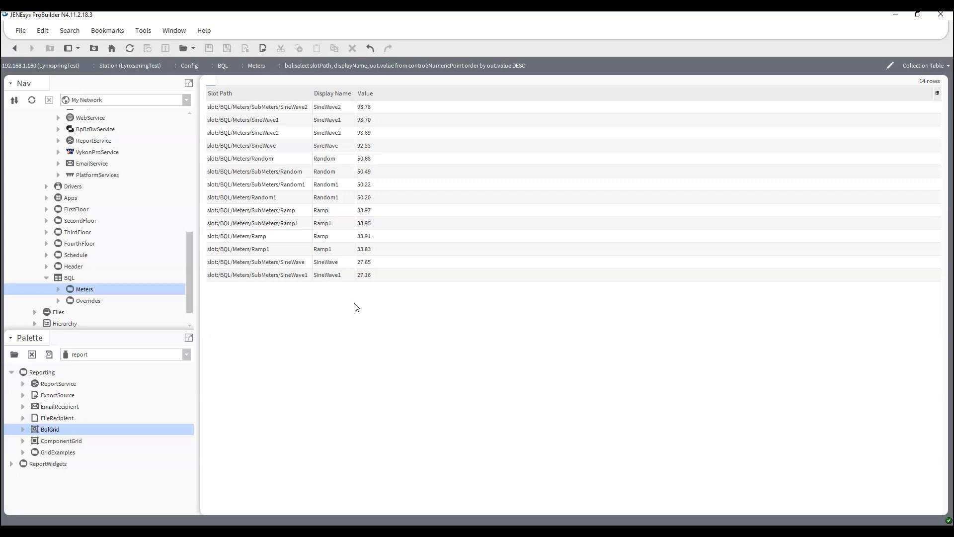
# Insert parent.name ahead of out.value DESC in the order by clause and rerun the query
pyautogui.hotkey('ctrl', 'l')
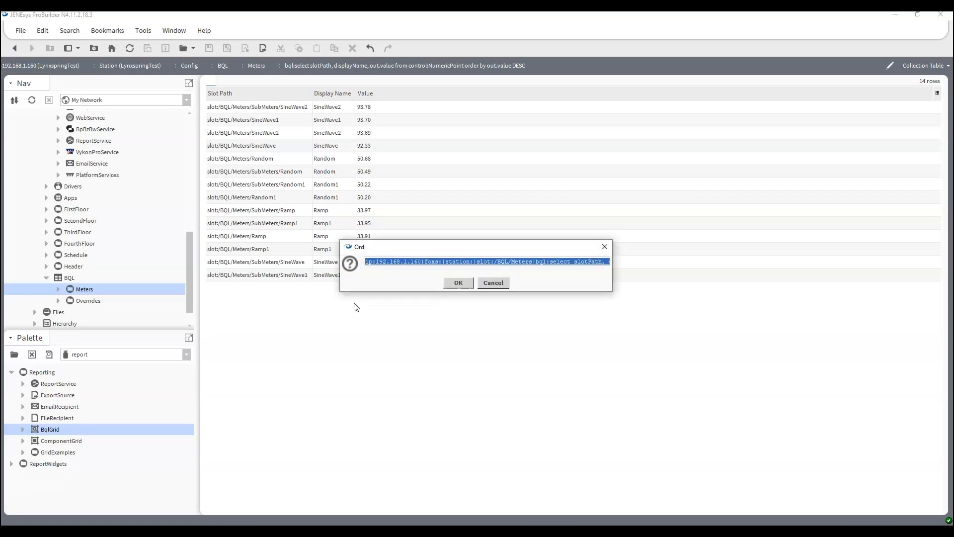
pyautogui.moveTo(341, 264); pyautogui.dragTo(111, 264)
pyautogui.moveTo(614, 268); pyautogui.dragTo(824, 267)
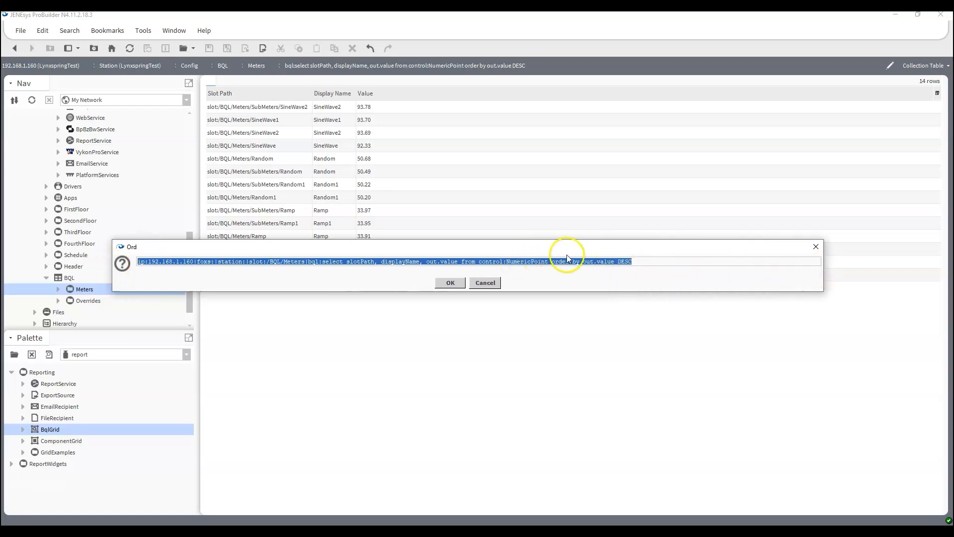
pyautogui.click(580, 262)
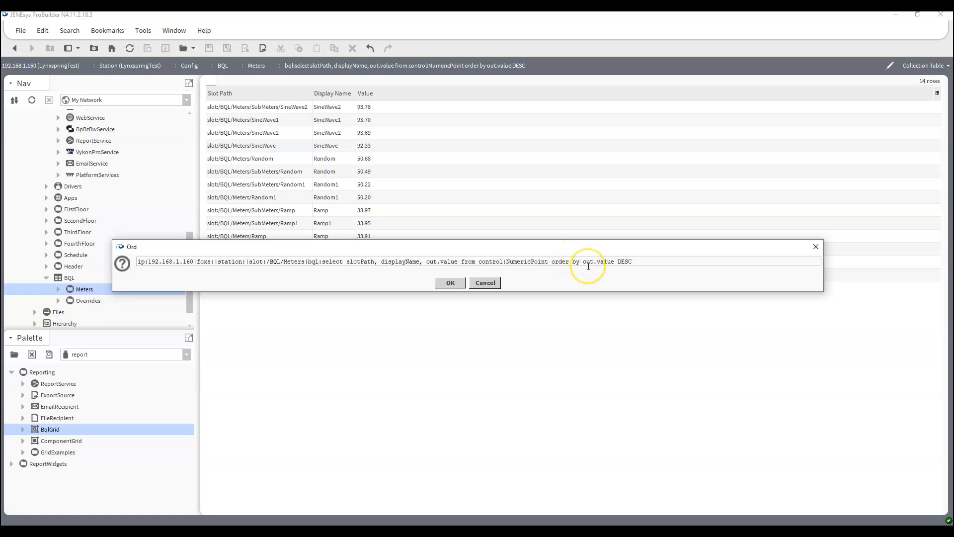
pyautogui.write('parent.name,')
pyautogui.moveTo(426, 248); pyautogui.dragTo(417, 336)
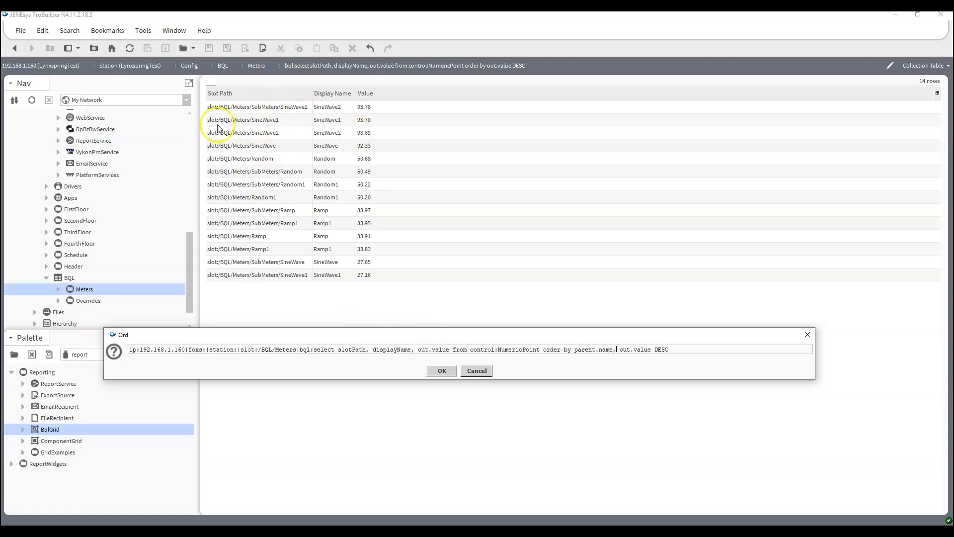
pyautogui.click(441, 372)
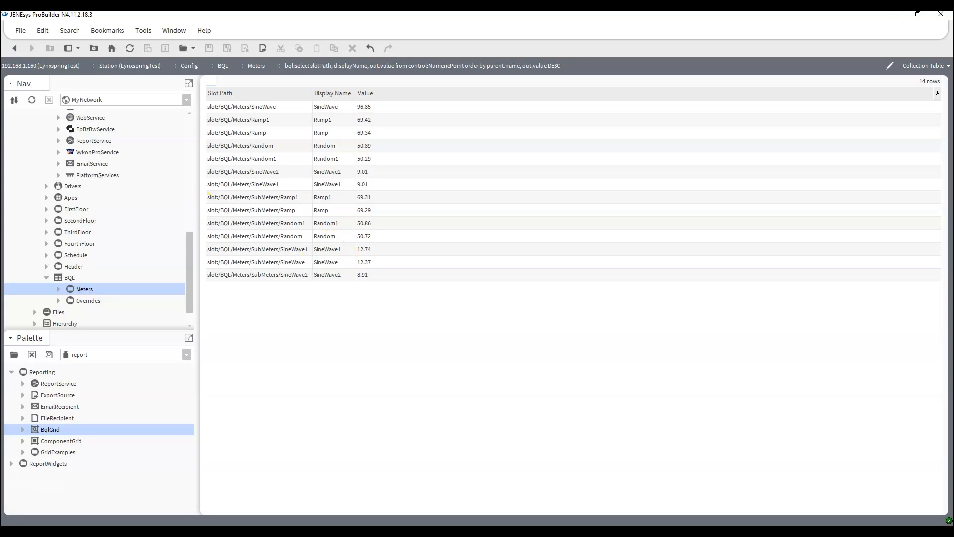
# Expand and collapse FirstFloor and SecondFloor in the Nav tree to inspect their VAVs
pyautogui.scroll(10, 44, 269)
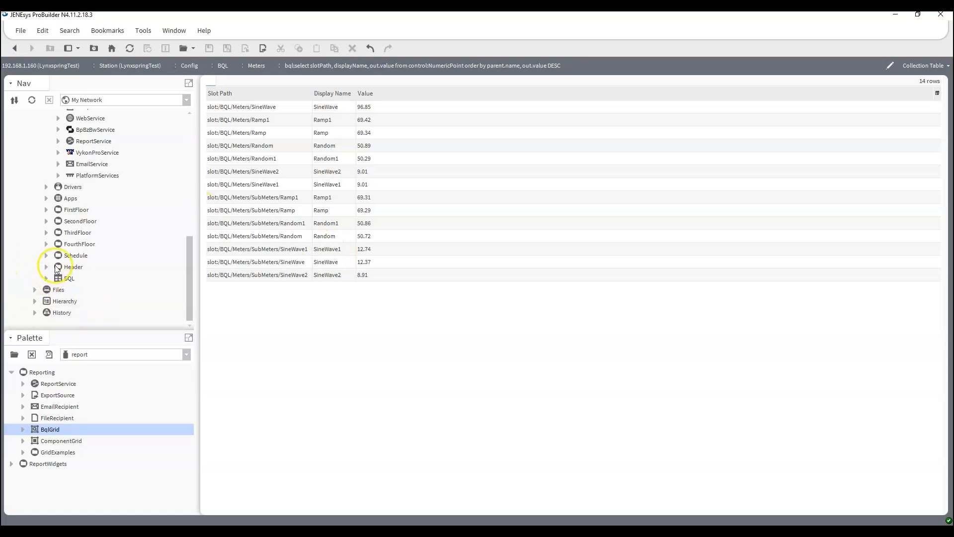
pyautogui.scroll(3, 111, 239)
pyautogui.scroll(-10, 111, 228)
pyautogui.click(47, 209)
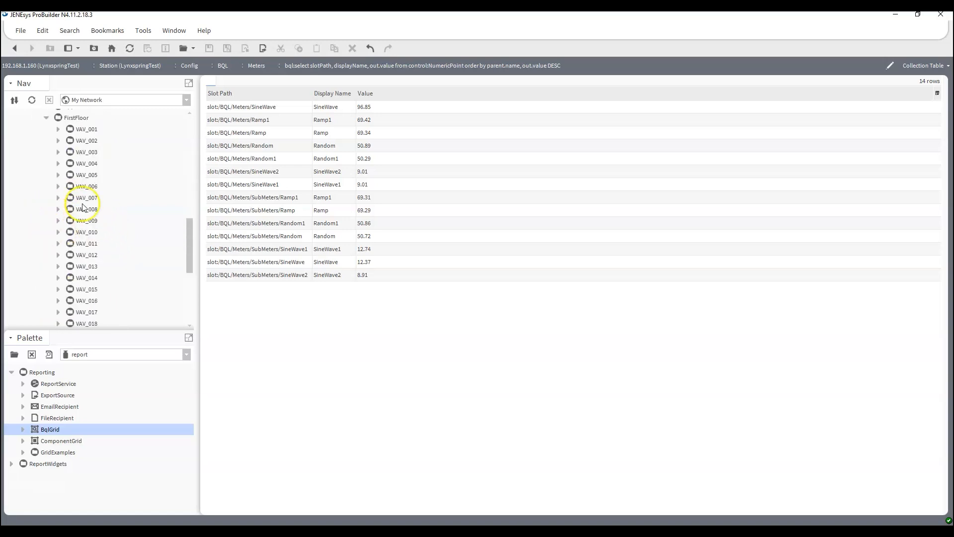
pyautogui.click(46, 118)
pyautogui.click(46, 221)
pyautogui.scroll(-10, 86, 147)
pyautogui.scroll(10, 74, 144)
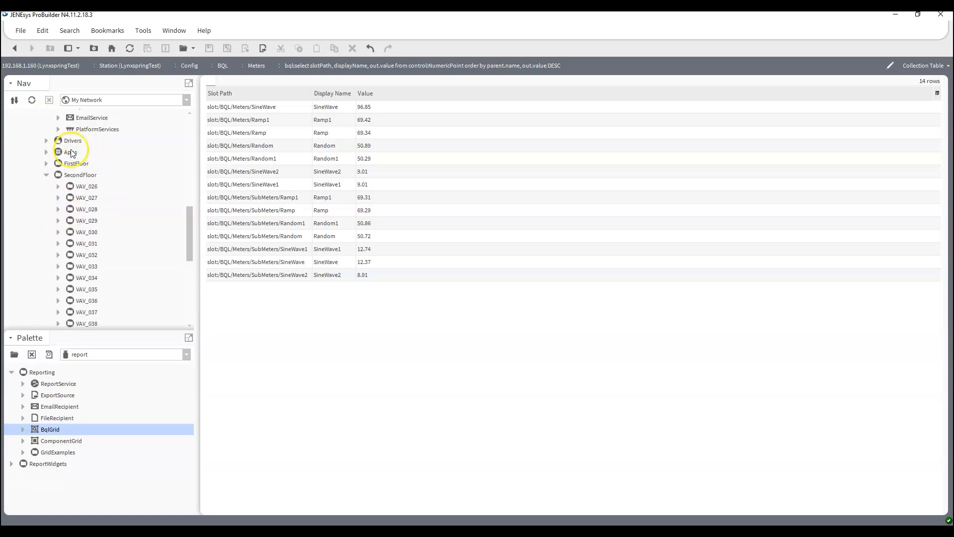
pyautogui.click(46, 176)
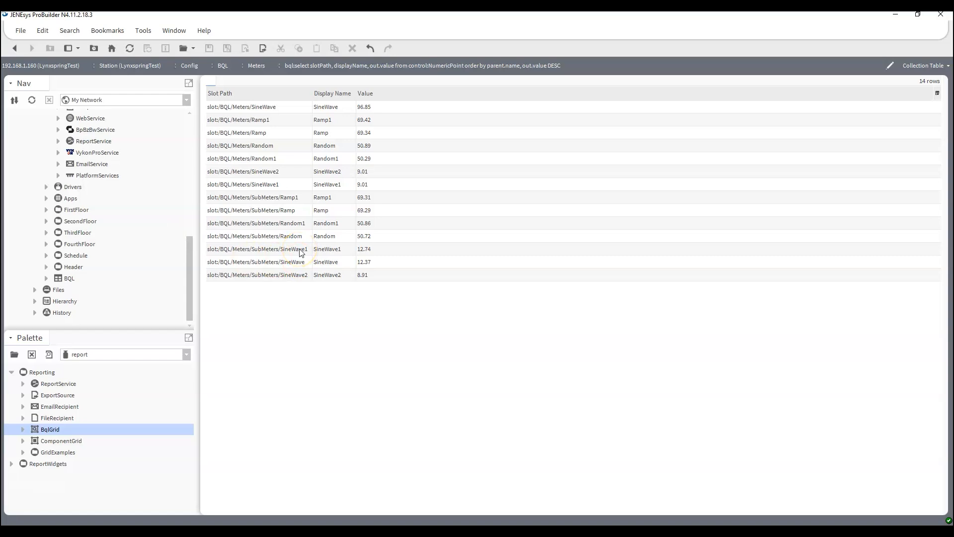
pyautogui.scroll(1, 102, 159)
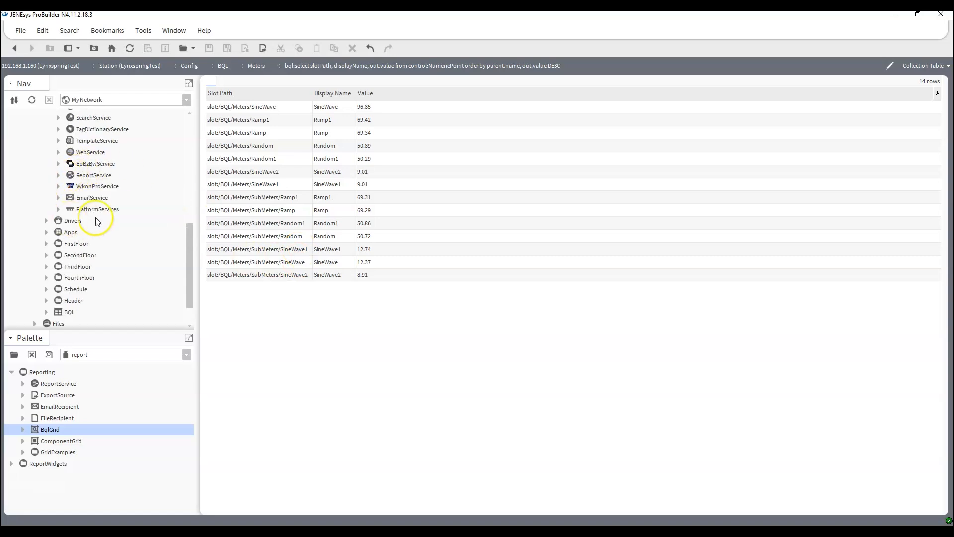
# Drop a BqlGrid onto ReportService, name it FirstFloor, and expand ReportService to show it
pyautogui.moveTo(47, 429); pyautogui.dragTo(103, 176)
pyautogui.write('Fir')
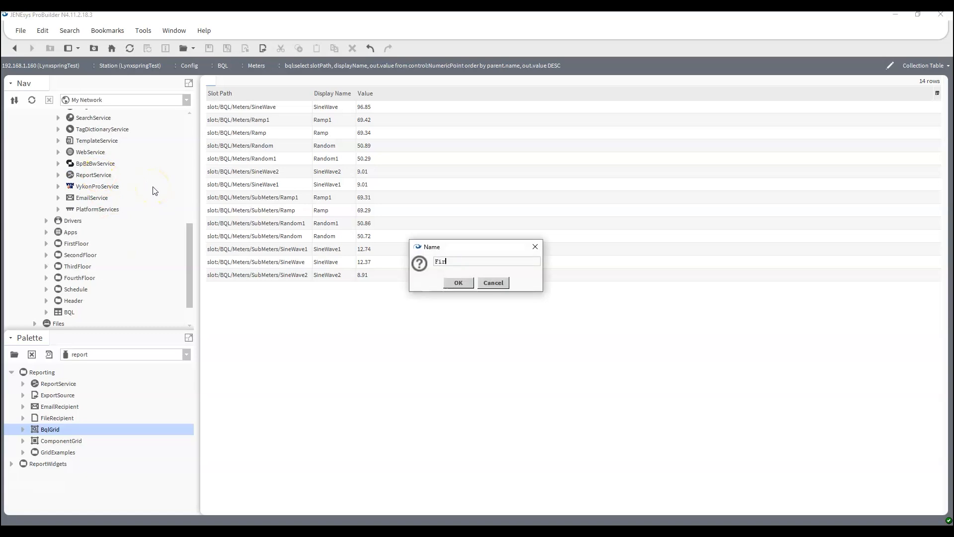
pyautogui.write('stFloor')
pyautogui.press('Return')
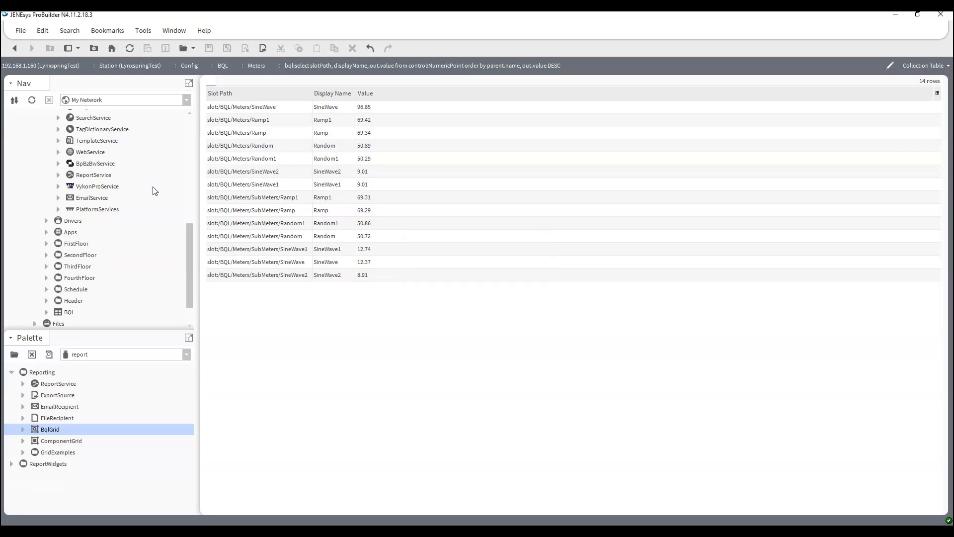
pyautogui.click(58, 174)
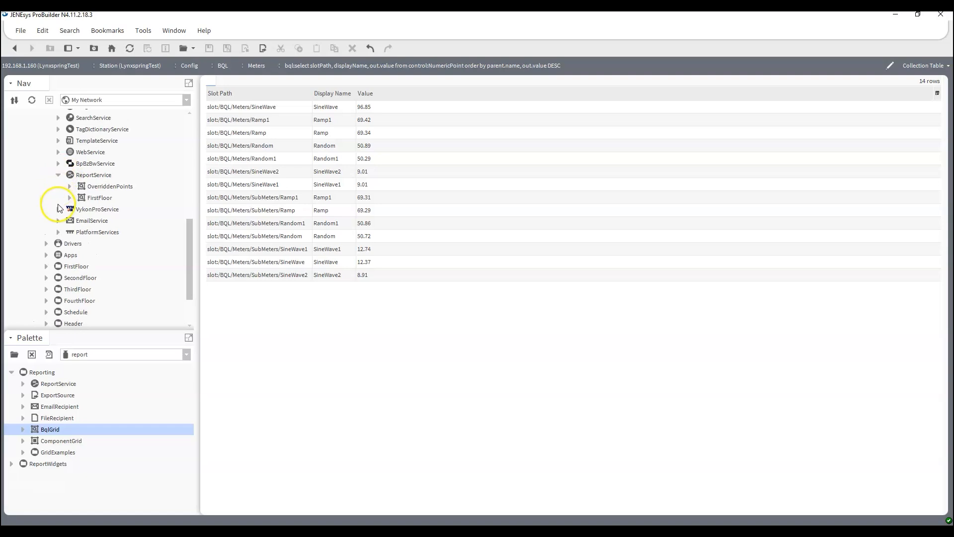
# Open the FirstFloor grid's property sheet and launch the Bql Query Builder for its query
pyautogui.rightClick(96, 198)
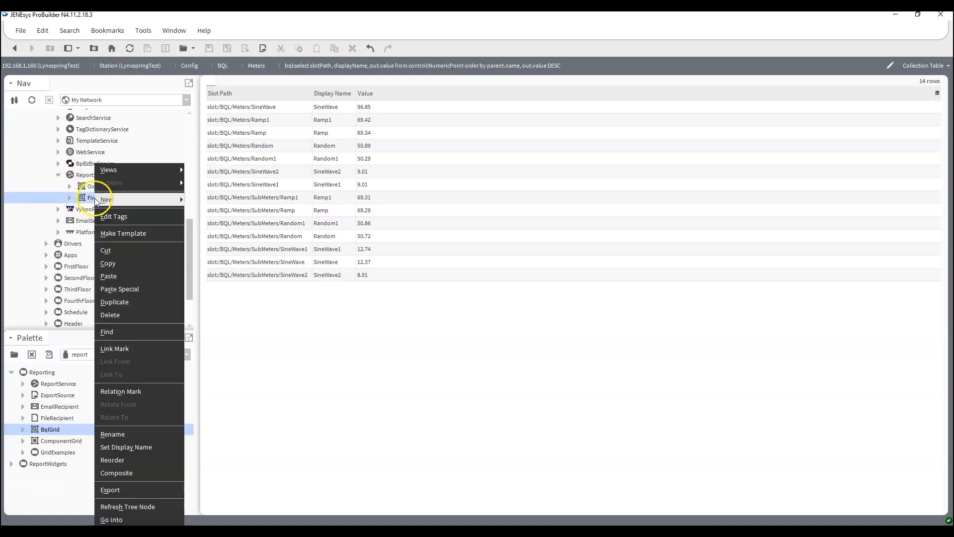
pyautogui.moveTo(137, 173)
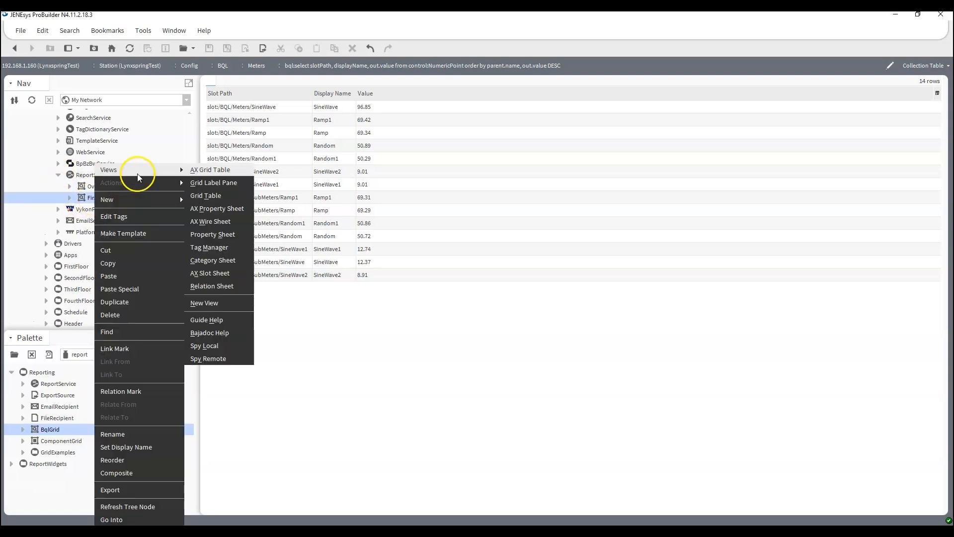
pyautogui.click(232, 208)
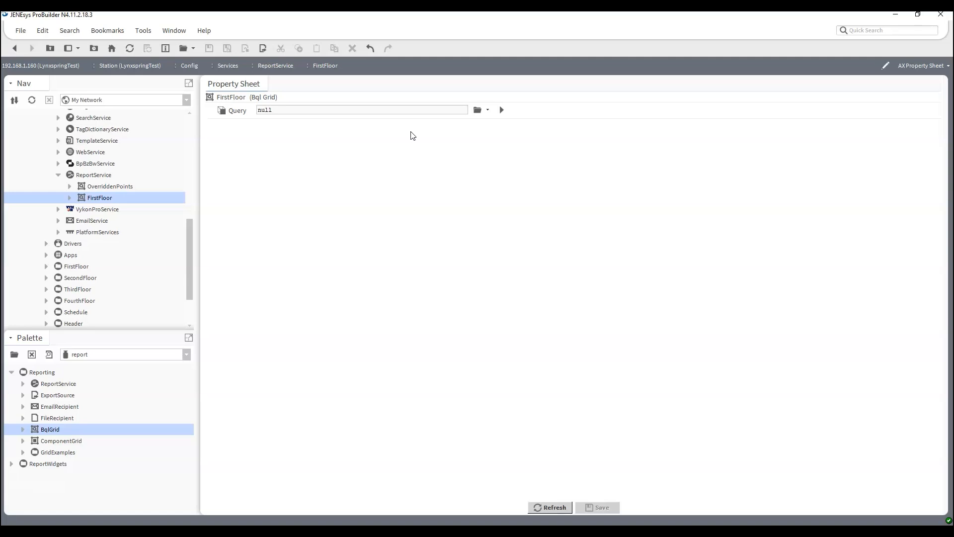
pyautogui.click(489, 115)
pyautogui.click(489, 122)
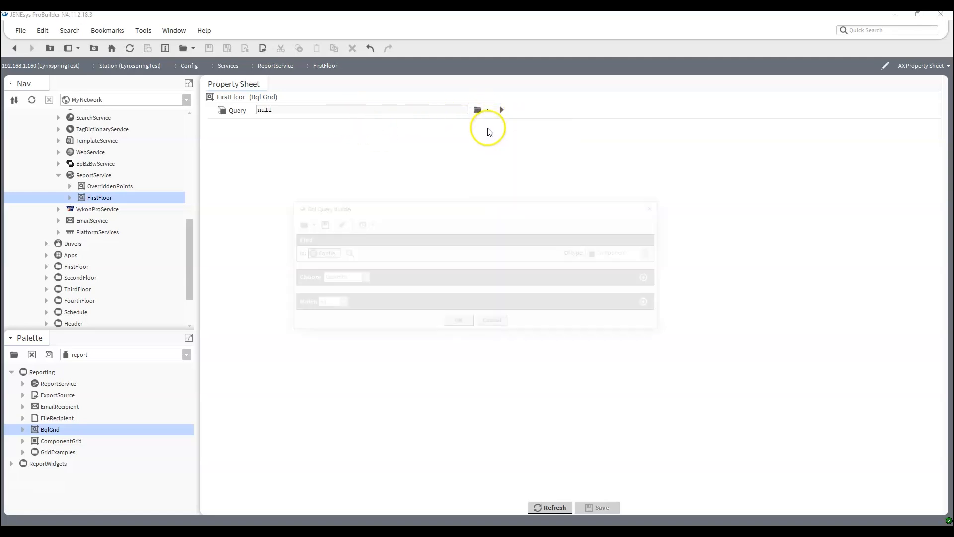
pyautogui.moveTo(425, 210); pyautogui.dragTo(422, 187)
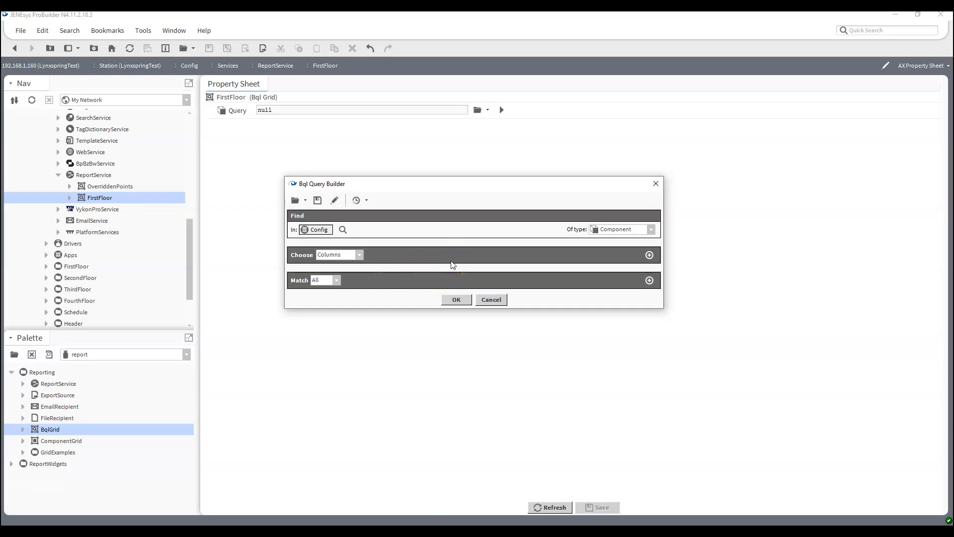
# Set the query's search root to FirstFloor, match name = SpaceTemp, and save
pyautogui.click(343, 229)
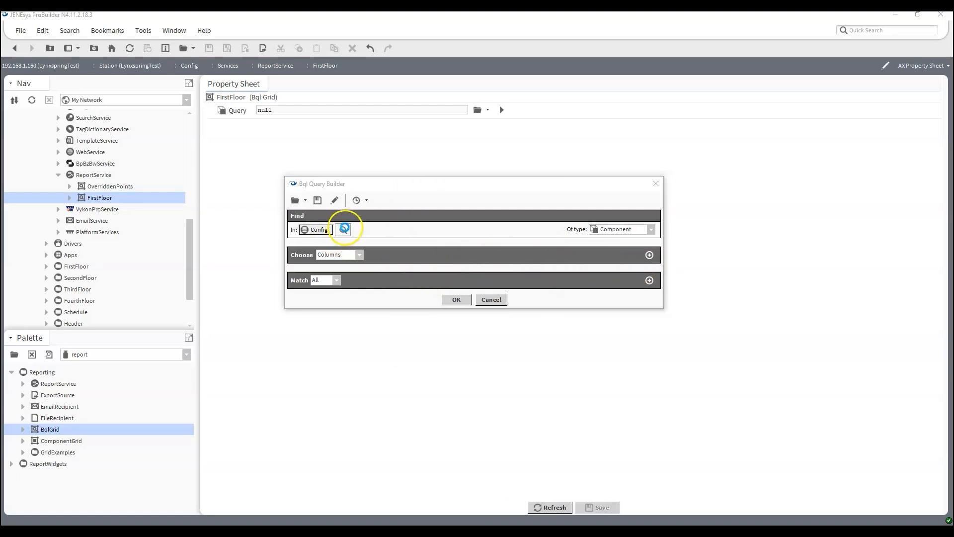
pyautogui.click(406, 172)
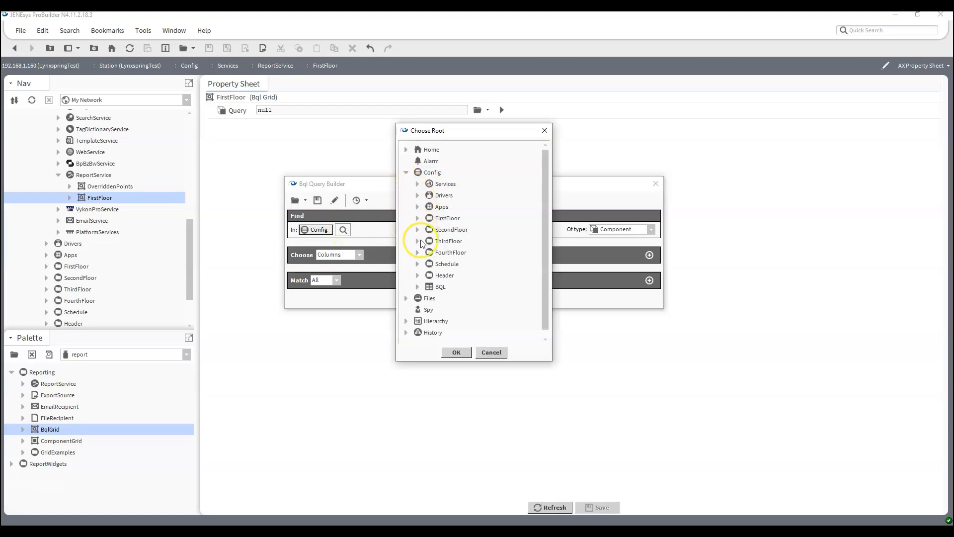
pyautogui.click(447, 217)
pyautogui.click(456, 352)
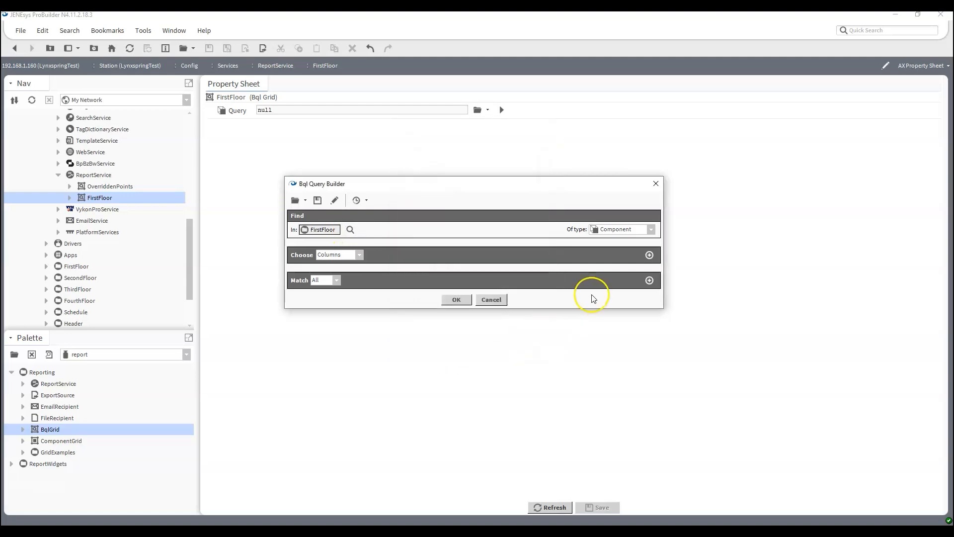
pyautogui.click(649, 279)
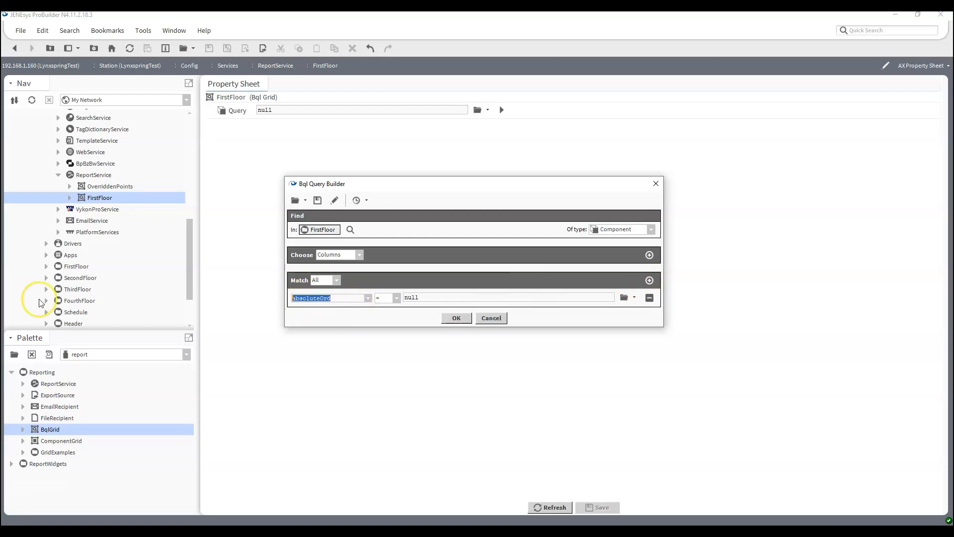
pyautogui.write('name')
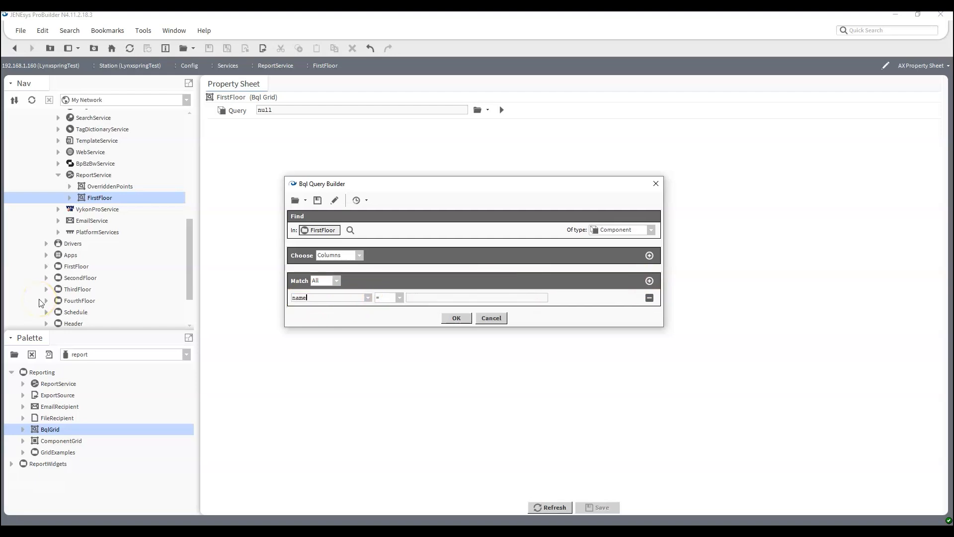
pyautogui.write('SpaceTemp')
pyautogui.press('Return')
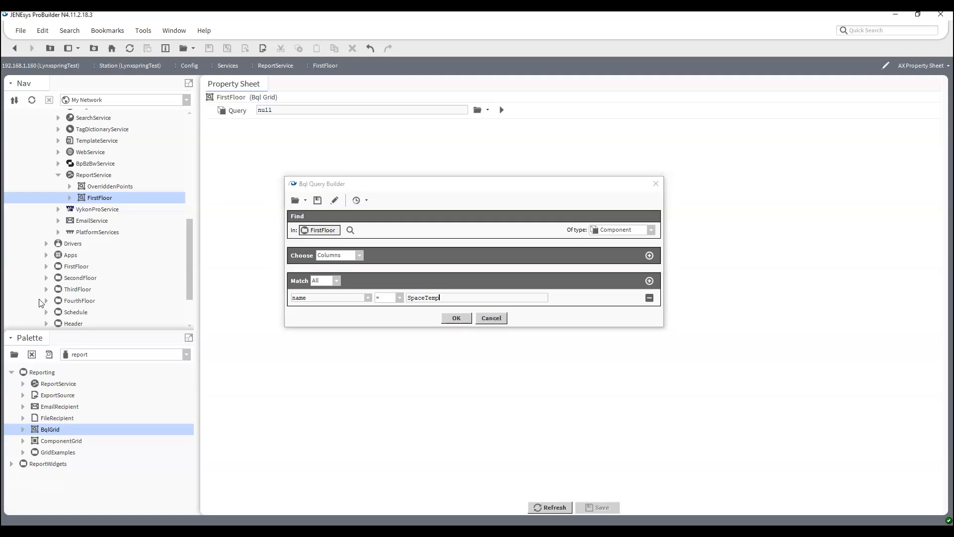
pyautogui.click(600, 507)
# Open the FirstFloor report and read the error: select * needs explicitly specified columns
pyautogui.doubleClick(101, 199)
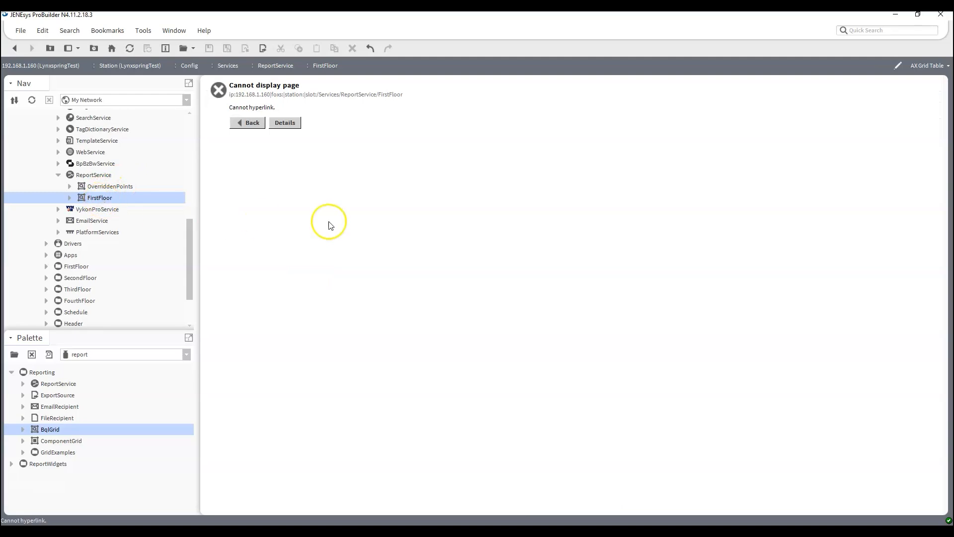
pyautogui.click(296, 124)
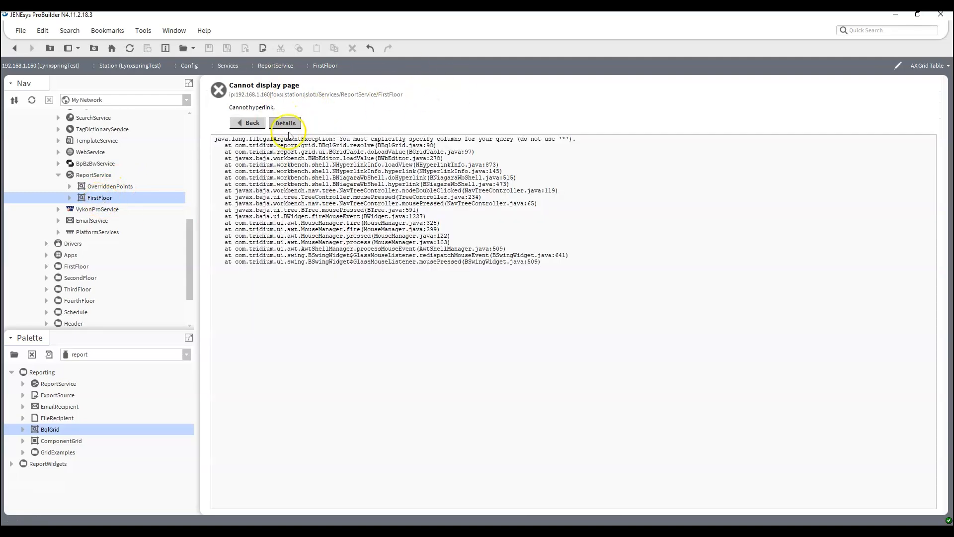
pyautogui.moveTo(463, 139)
pyautogui.mouseDown()
pyautogui.moveTo(513, 136)
pyautogui.moveTo(497, 152)
pyautogui.mouseUp()
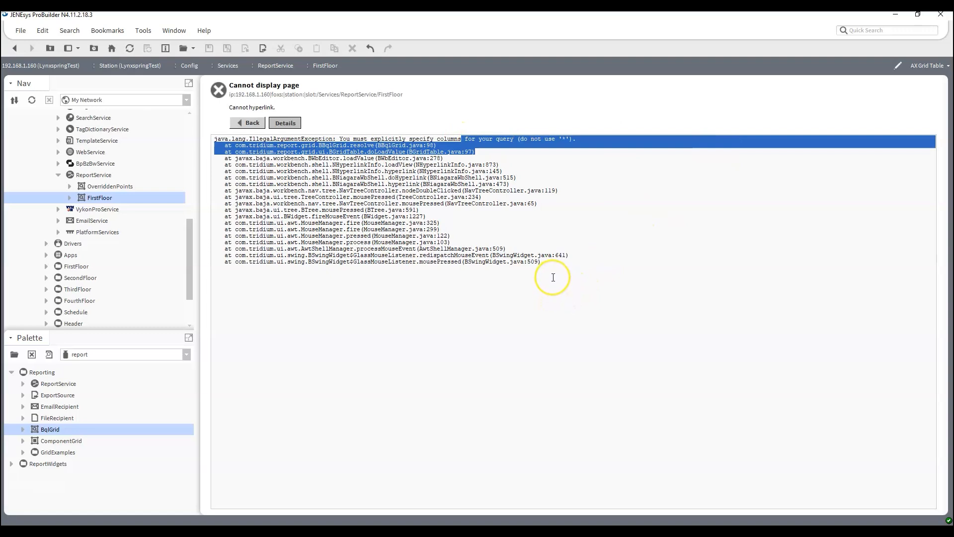
pyautogui.click(553, 277)
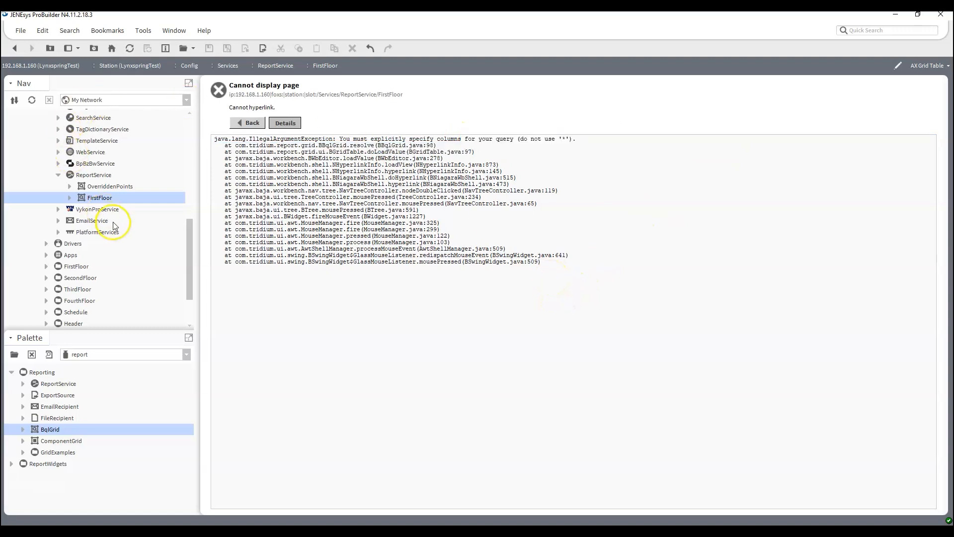
# Reload the report, then switch FirstFloor back to the AX Property Sheet view
pyautogui.doubleClick(107, 198)
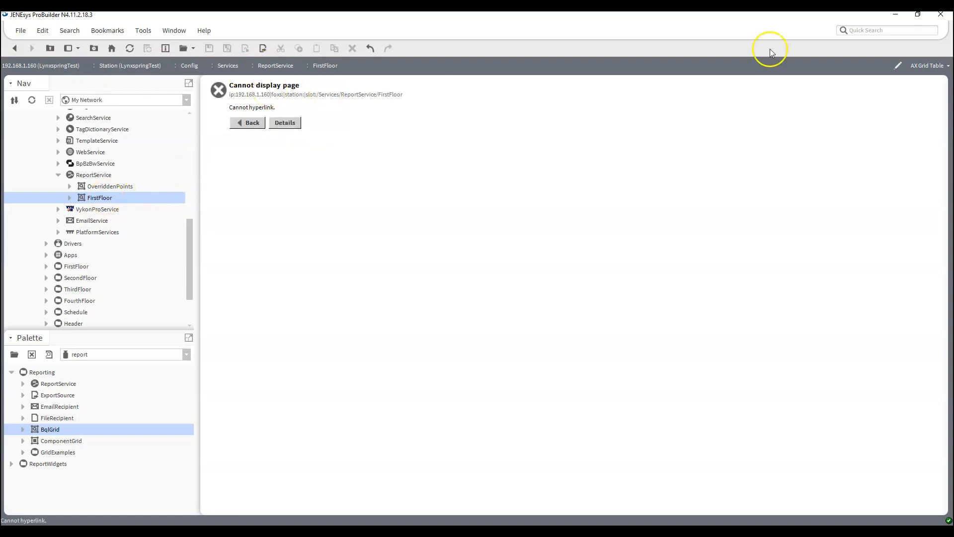
pyautogui.click(928, 65)
pyautogui.click(912, 119)
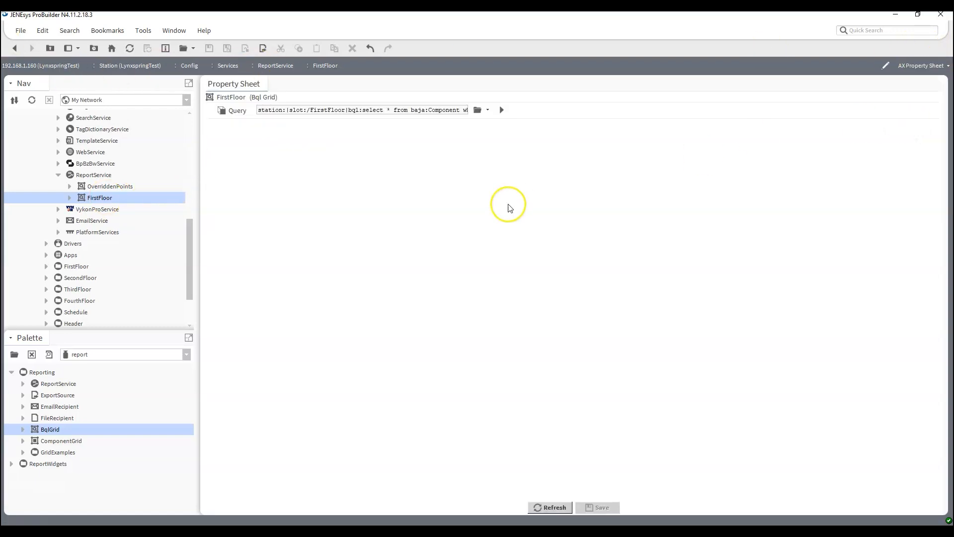
# Add query columns parent.name displayed as 'Name' and out.value displayed as 'Space Temp', then save
pyautogui.click(479, 110)
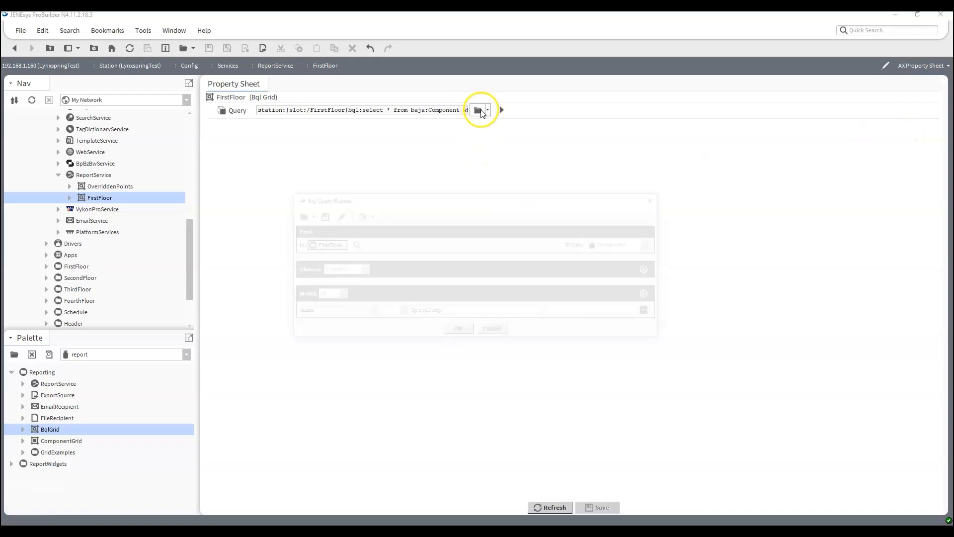
pyautogui.click(652, 269)
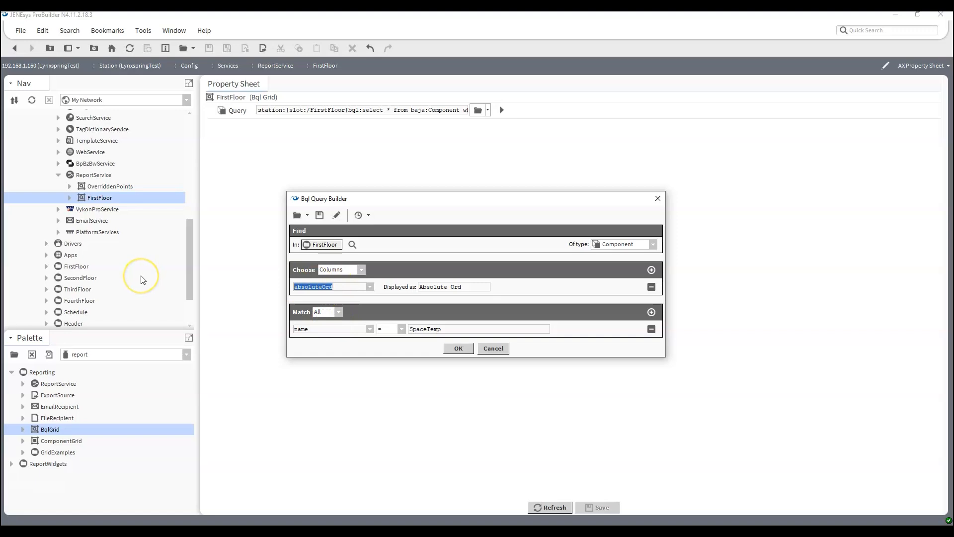
pyautogui.write('parent.name')
pyautogui.press('Tab')
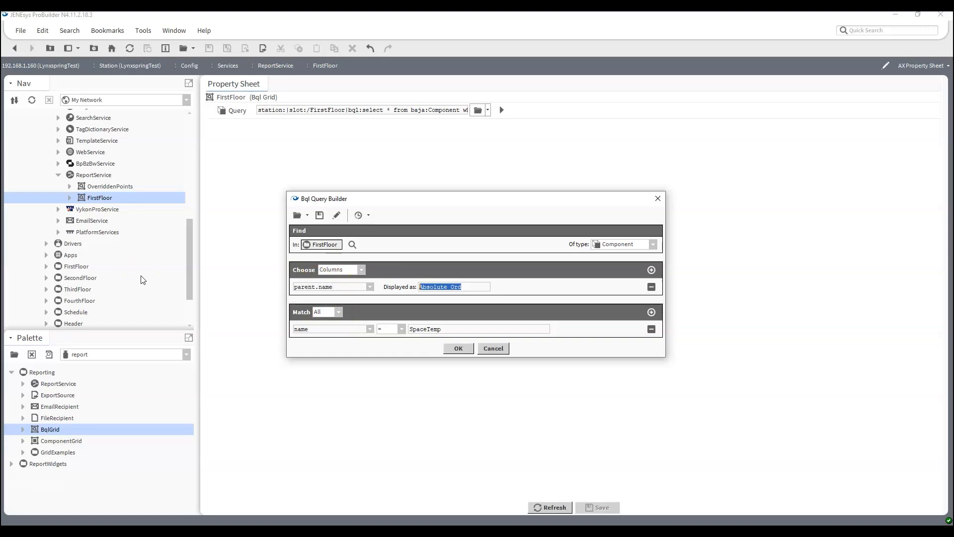
pyautogui.write('Name')
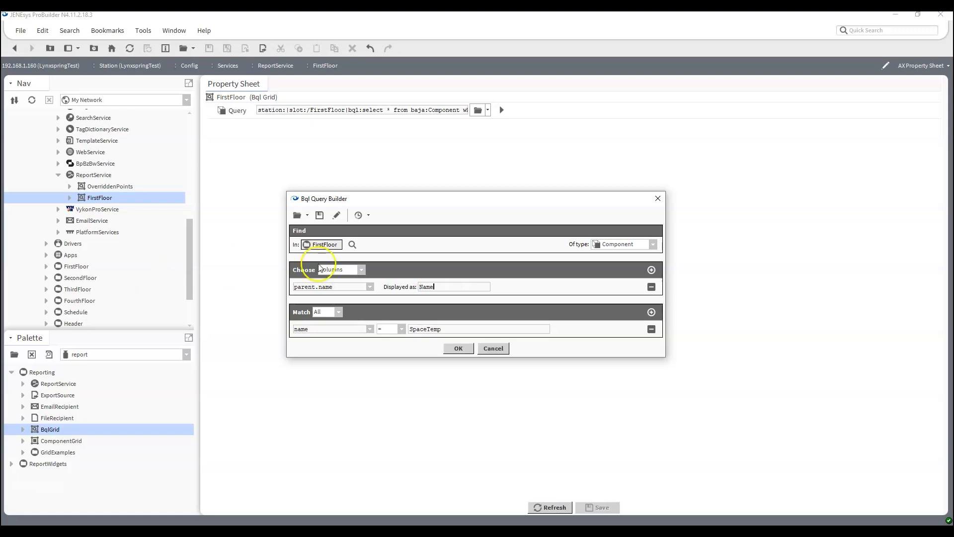
pyautogui.click(651, 269)
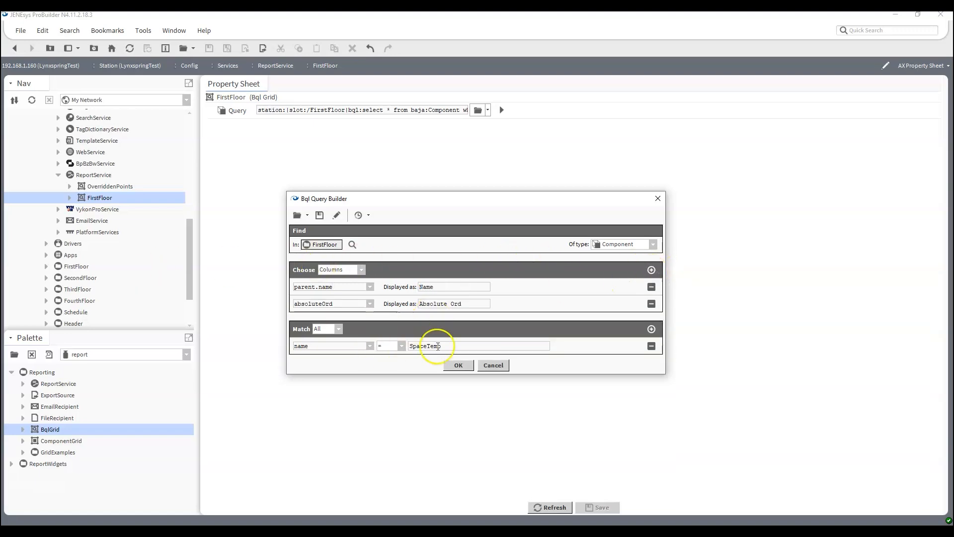
pyautogui.doubleClick(341, 303)
pyautogui.write('out.val')
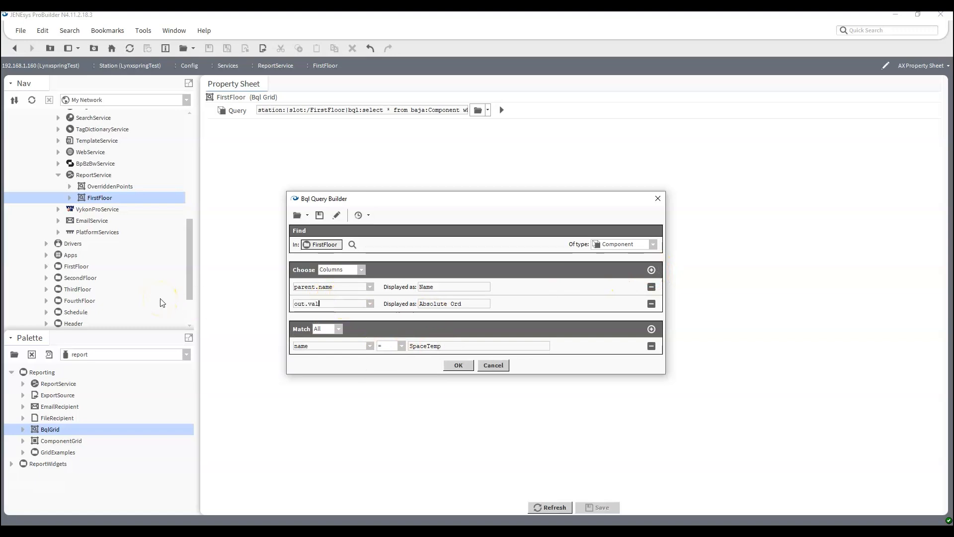
pyautogui.write('ue')
pyautogui.press('Tab')
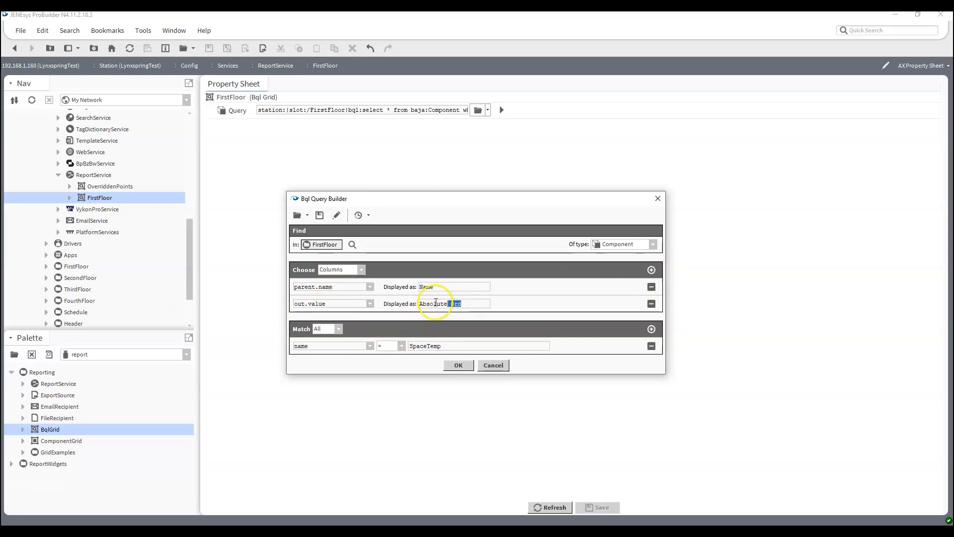
pyautogui.write('Space')
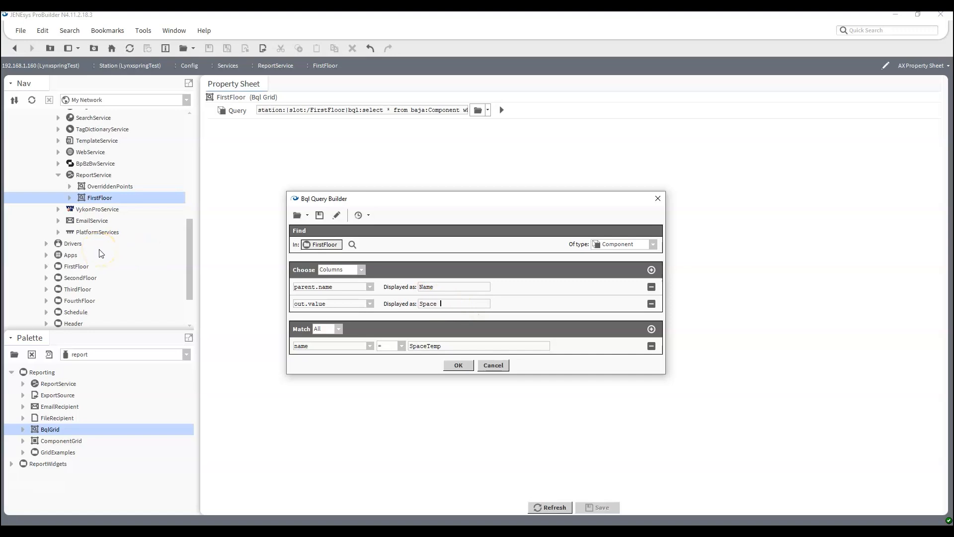
pyautogui.write(' Temp')
pyautogui.click(458, 364)
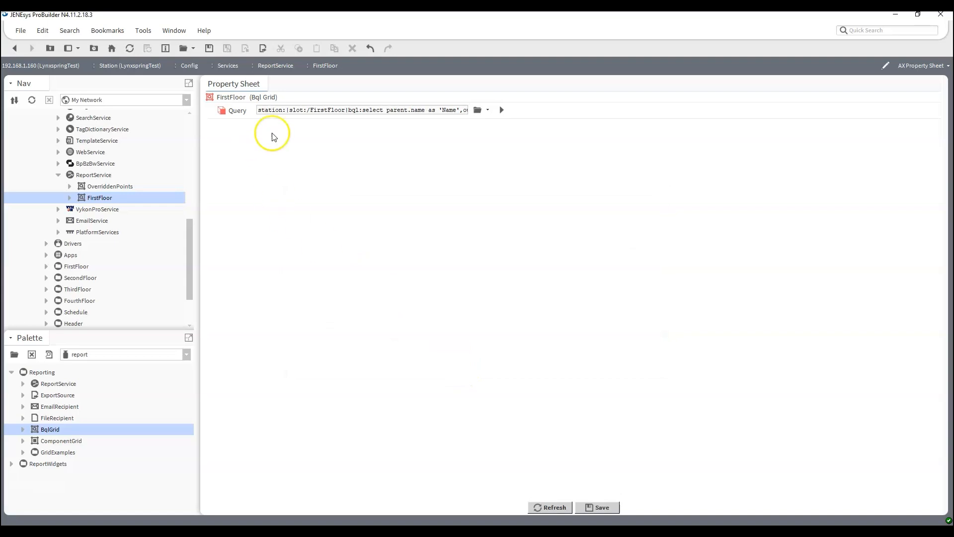
pyautogui.click(599, 506)
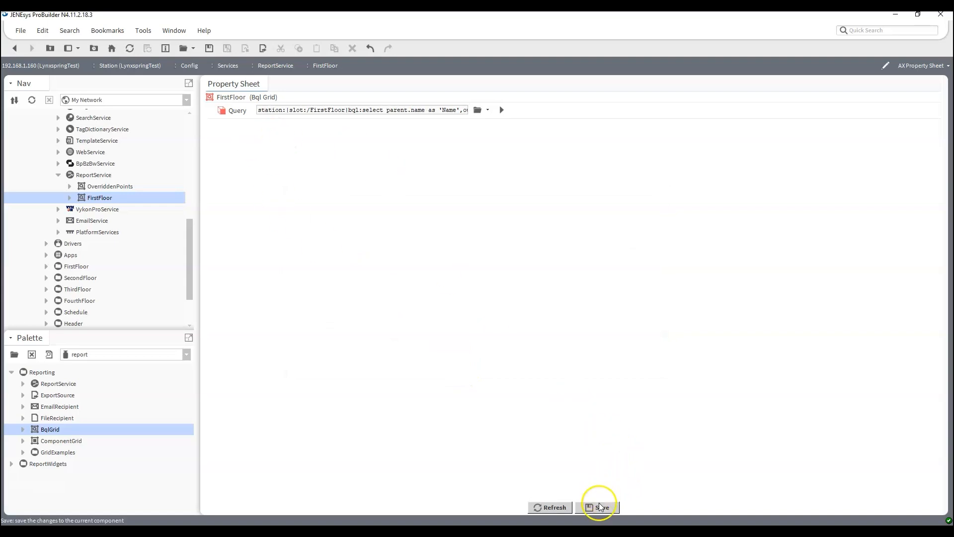
# Check the FirstFloor report shows Name and Space Temp for VAV_001–VAV_025, then return to AX Property Sheet
pyautogui.doubleClick(83, 199)
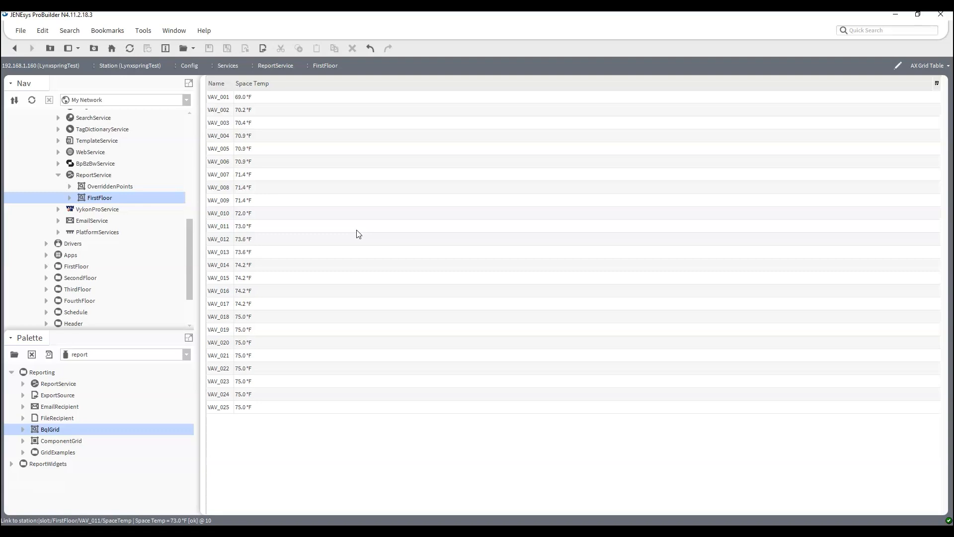
pyautogui.click(935, 66)
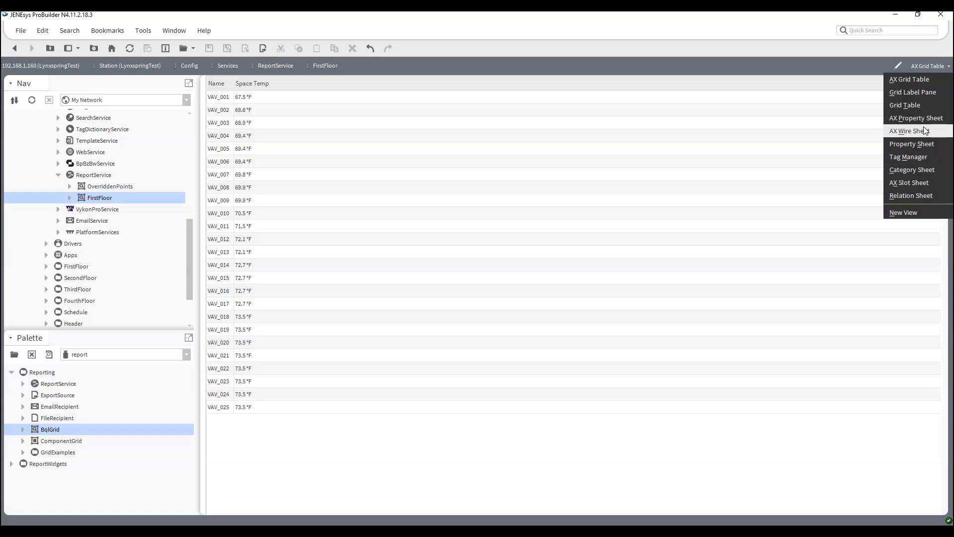
pyautogui.click(925, 131)
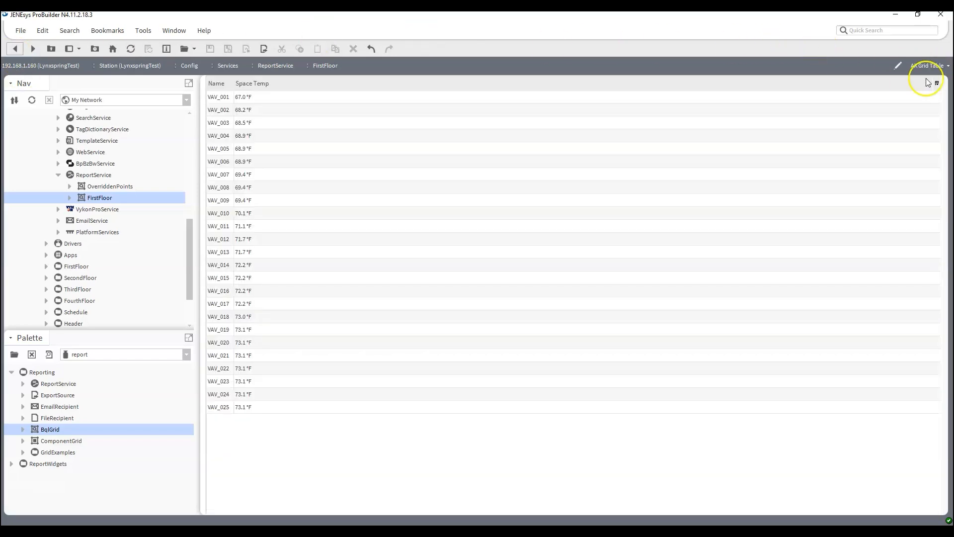
pyautogui.click(929, 65)
pyautogui.click(920, 119)
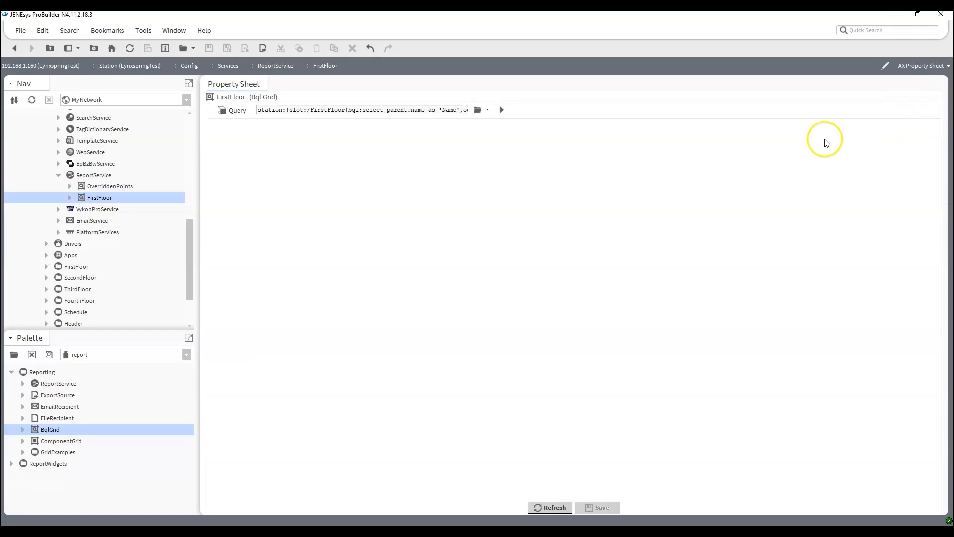
# Add four output columns, defining the Fan Command column and DamperCmd.out.value as 'Damper Position'
pyautogui.click(479, 109)
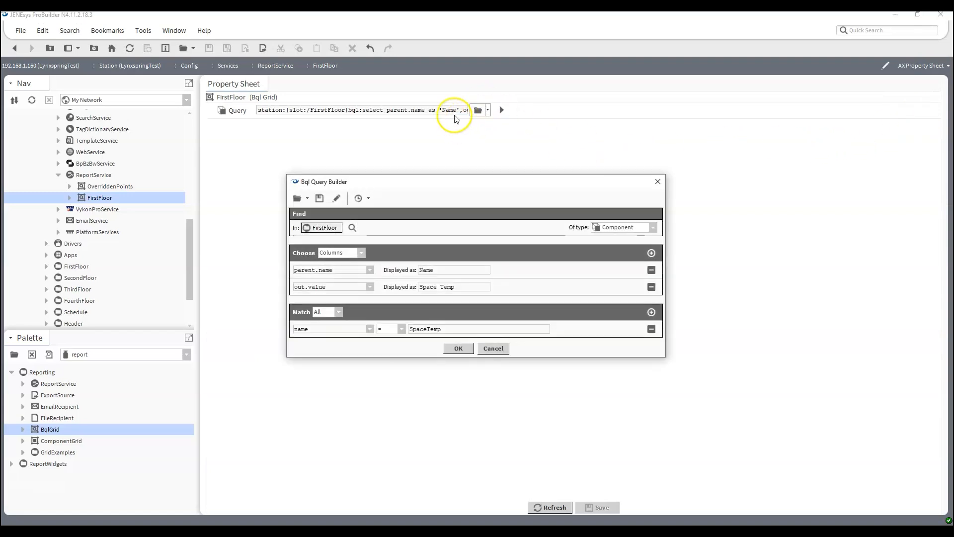
pyautogui.click(652, 253)
pyautogui.click(651, 253)
pyautogui.click(651, 253)
pyautogui.click(651, 253)
pyautogui.click(652, 253)
pyautogui.click(652, 253)
pyautogui.click(652, 252)
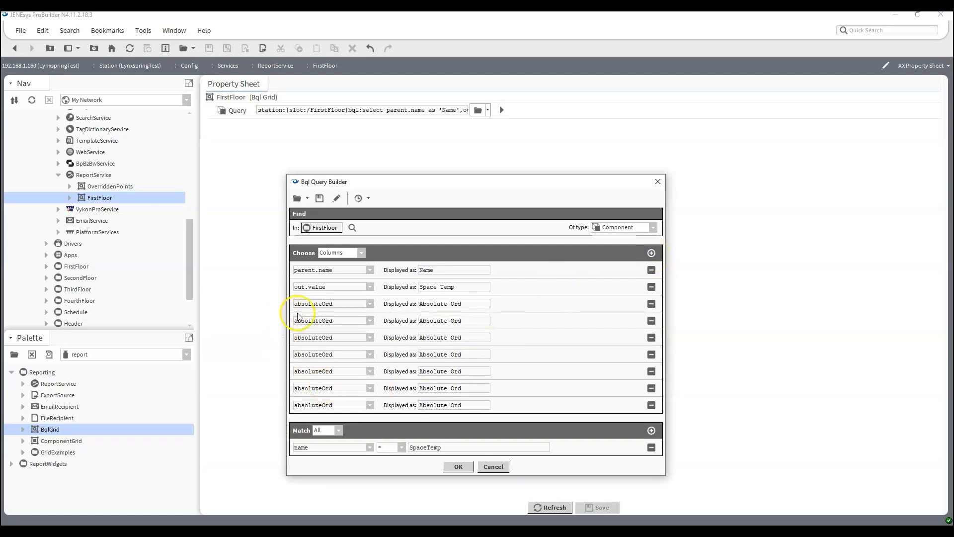
pyautogui.doubleClick(351, 304)
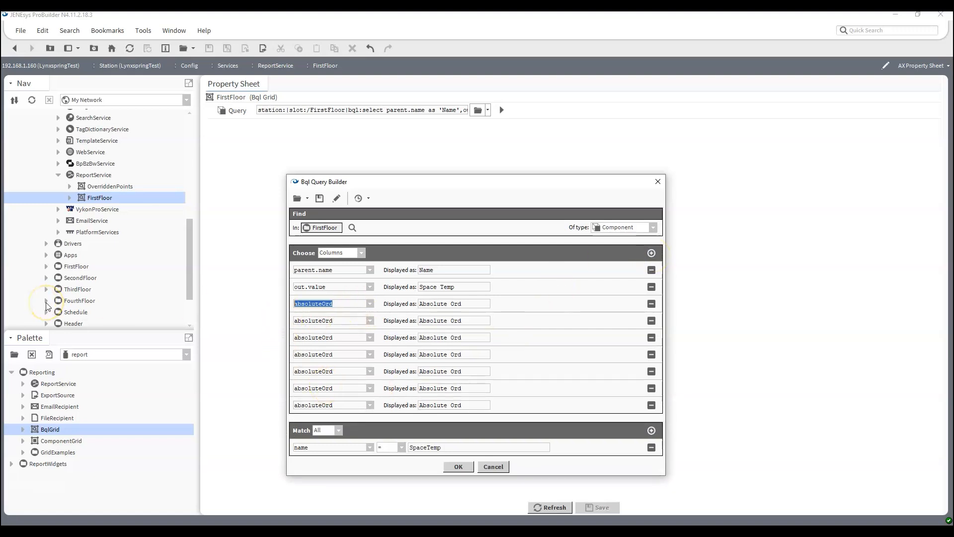
pyautogui.write('Dam')
pyautogui.write('Cmd.out.value')
pyautogui.press('Tab')
pyautogui.write('Fan Command')
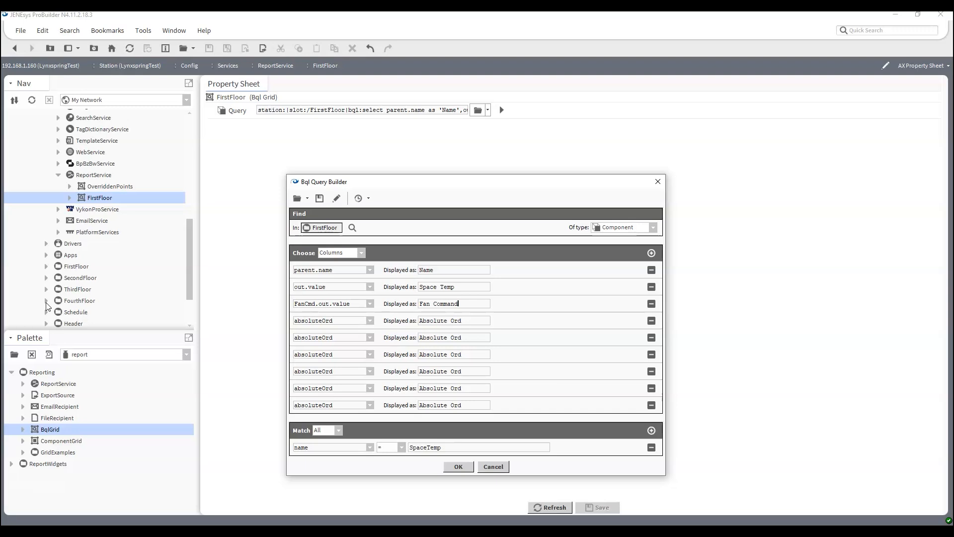
pyautogui.press('Tab')
pyautogui.write('DamperCmd.out.value')
pyautogui.press('Tab')
pyautogui.write('Damper Positio')
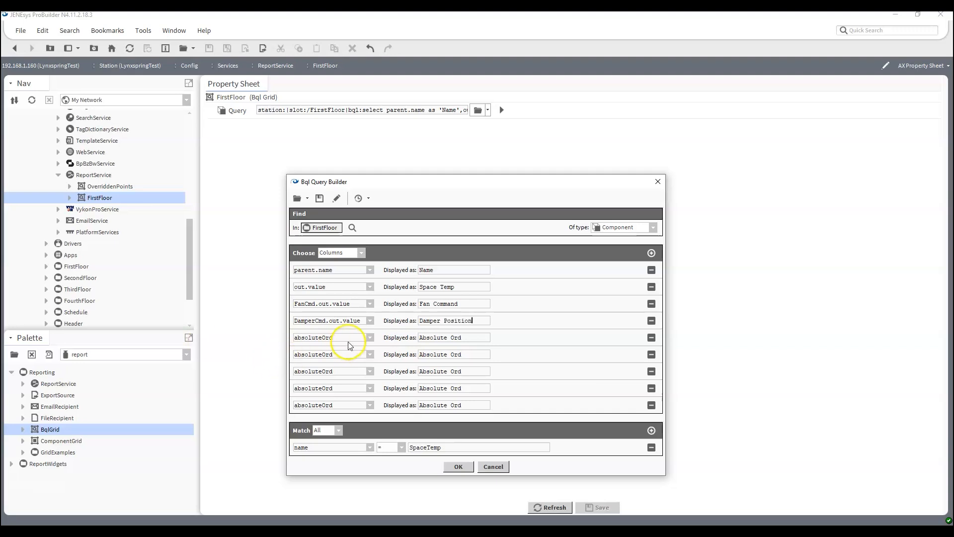
# Define NumHeatStg.out as 'Heat Stages' and ActFlow.out.value as the Airflow column
pyautogui.press('Tab')
pyautogui.write('NumHeatStg')
pyautogui.press('Tab')
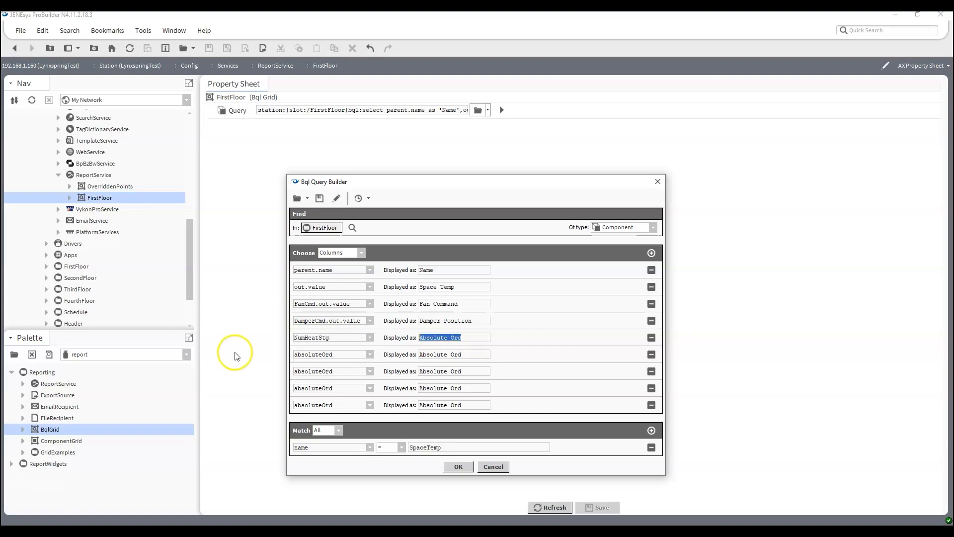
pyautogui.click(342, 338)
pyautogui.write('.out.value')
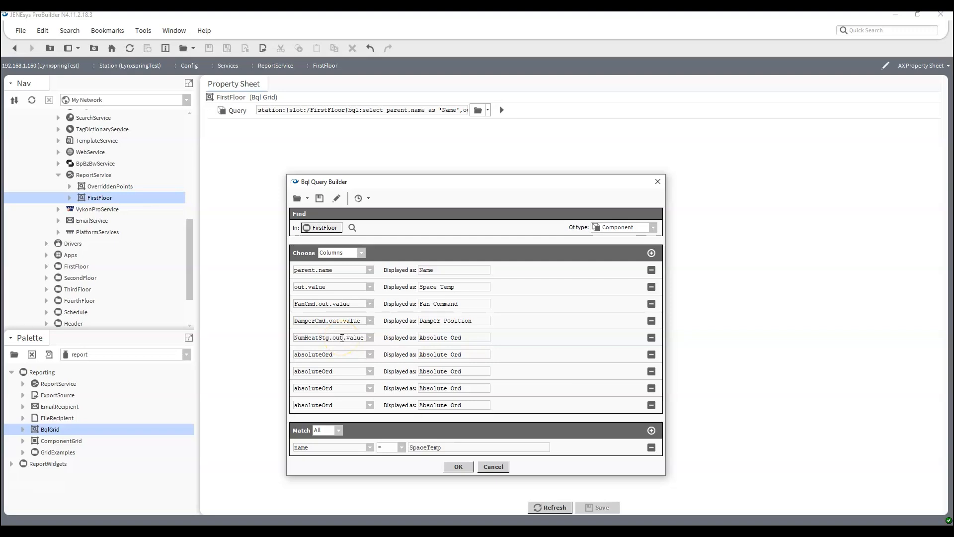
pyautogui.press('Tab')
pyautogui.write('Number of Heat Stages')
pyautogui.moveTo(453, 337); pyautogui.dragTo(376, 336)
pyautogui.press('BackSpace')
pyautogui.doubleClick(340, 354)
pyautogui.write('ActFlow.out.value')
pyautogui.press('Tab')
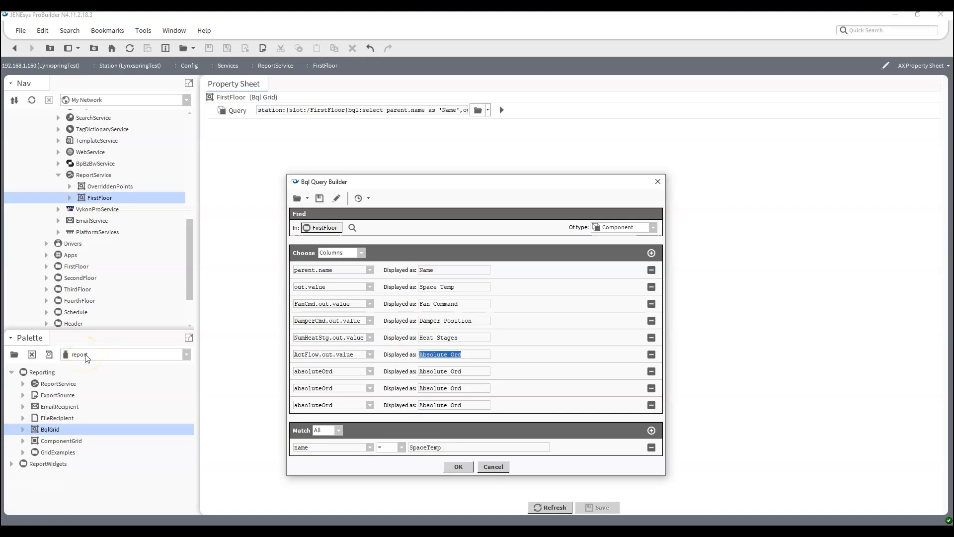
pyautogui.write('AirFlow')
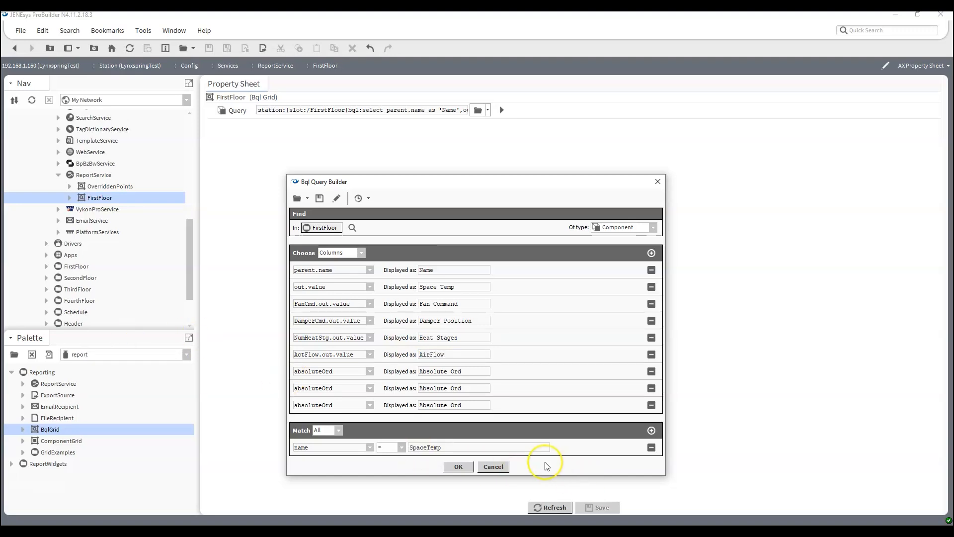
# Remove the three absoluteOrd columns, apply the six-column query, and save it
pyautogui.click(650, 372)
pyautogui.click(651, 372)
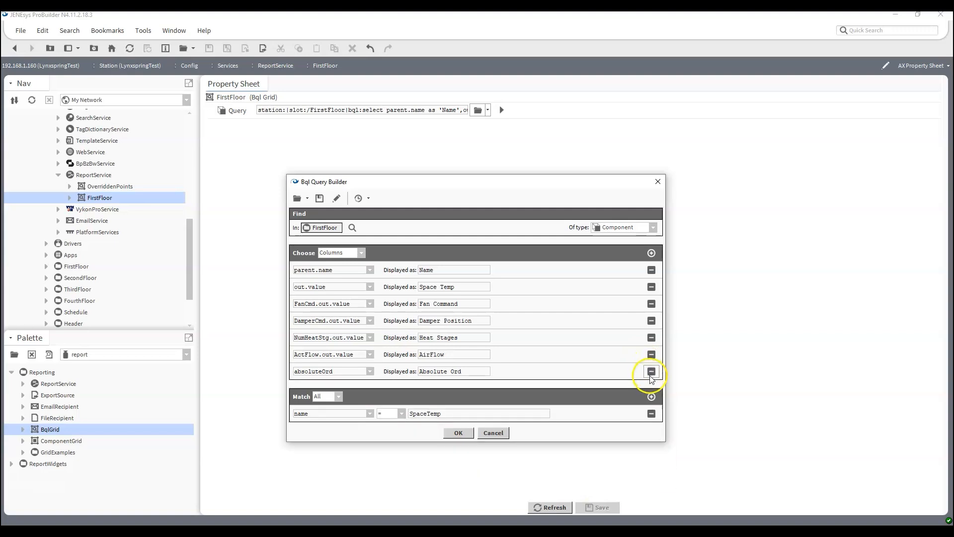
pyautogui.click(651, 372)
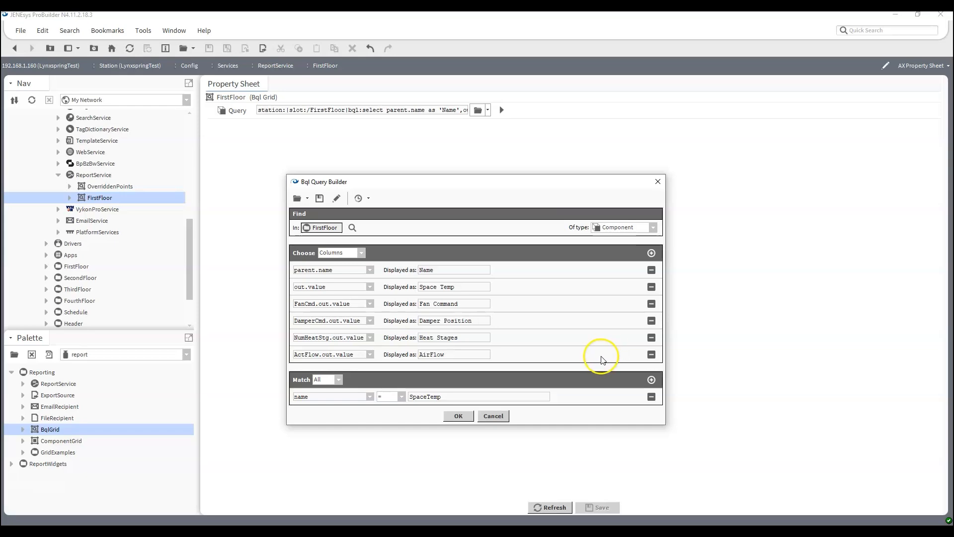
pyautogui.click(458, 415)
pyautogui.click(598, 506)
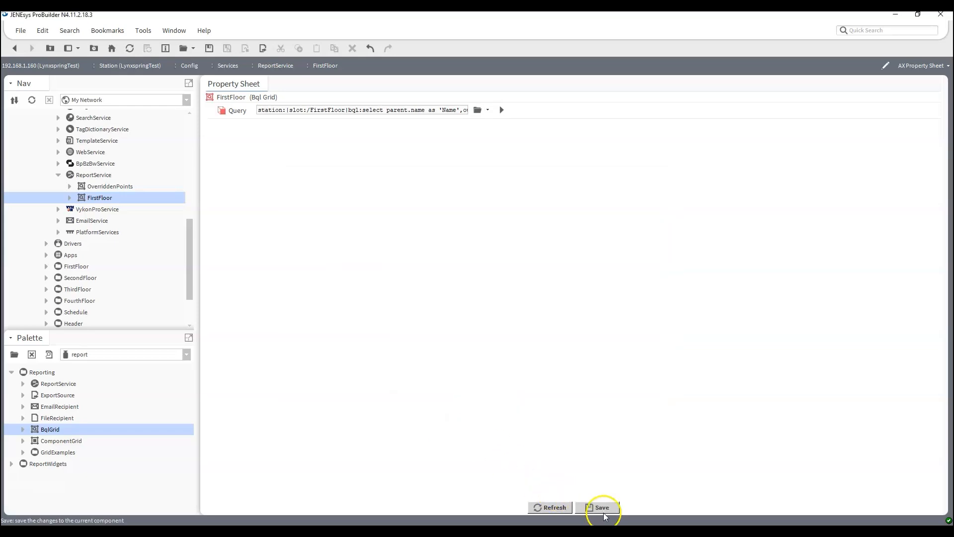
pyautogui.doubleClick(91, 198)
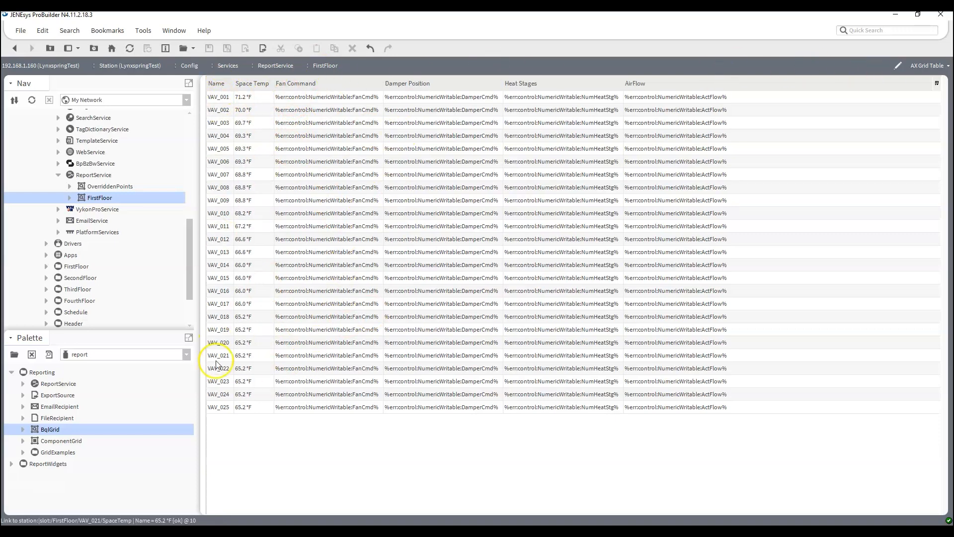
pyautogui.click(927, 66)
pyautogui.click(893, 119)
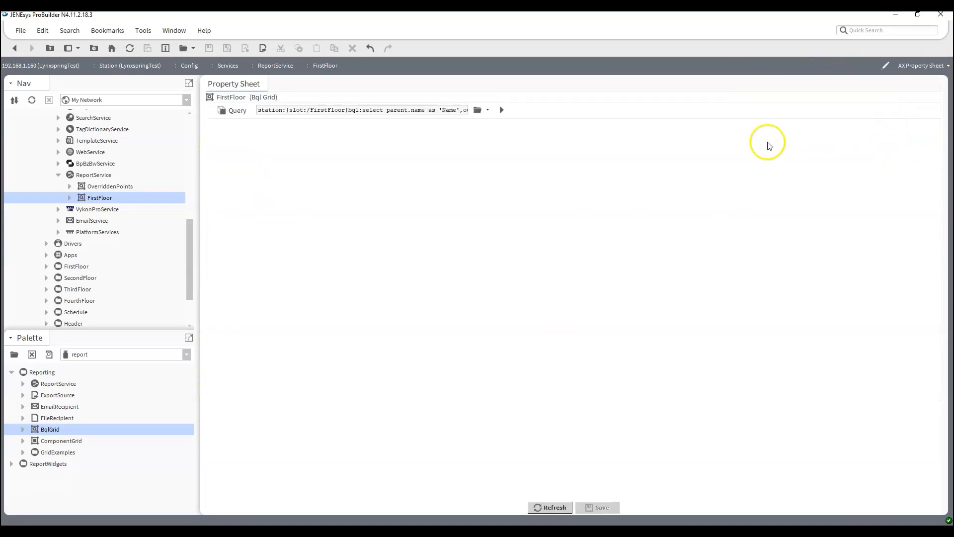
pyautogui.click(478, 110)
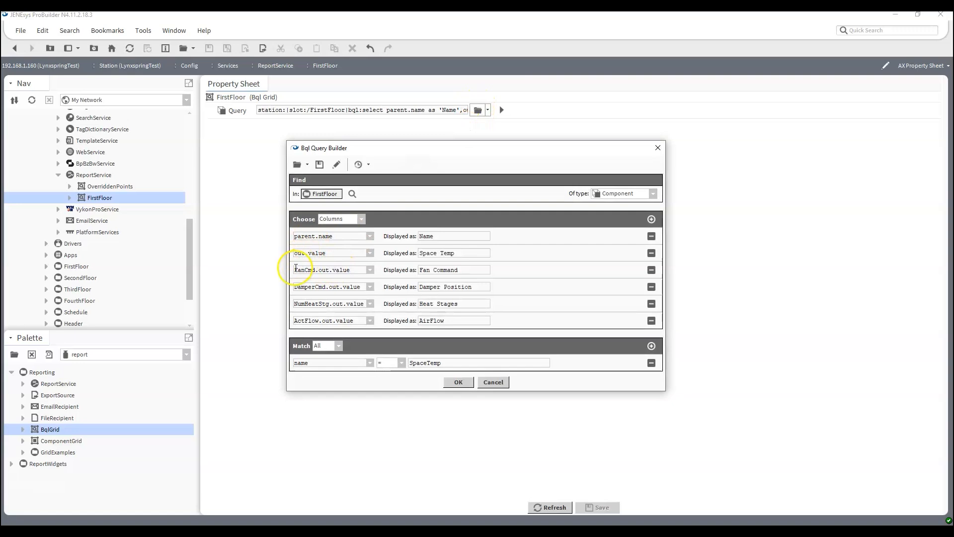
# Prefix the FanCmd column with 'parent.' and relabel it Fan Command, then edit the Damper Command column
pyautogui.click(296, 270)
pyautogui.click(294, 271)
pyautogui.click(294, 272)
pyautogui.write('p')
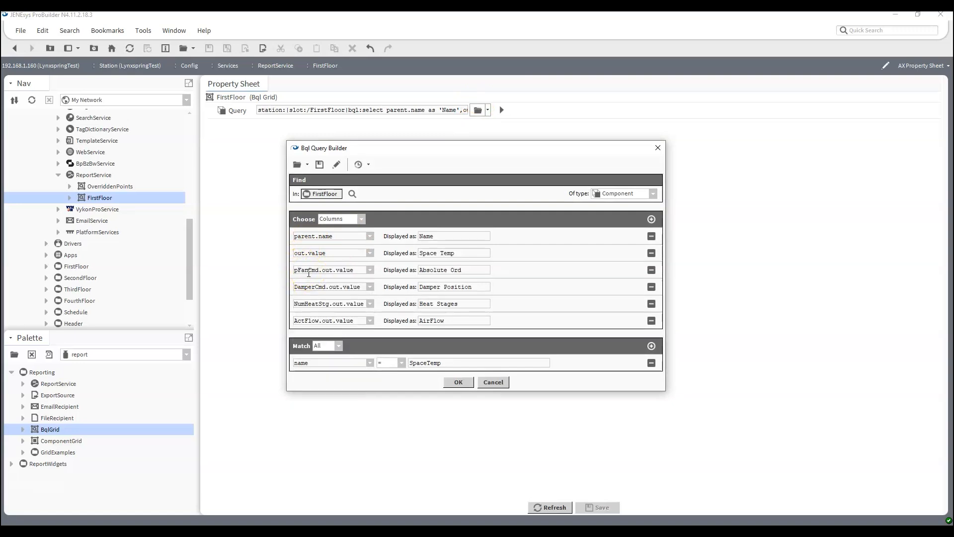
pyautogui.write('arent.')
pyautogui.press('Tab')
pyautogui.write('Fan Command')
pyautogui.click(297, 289)
pyautogui.write('parent.')
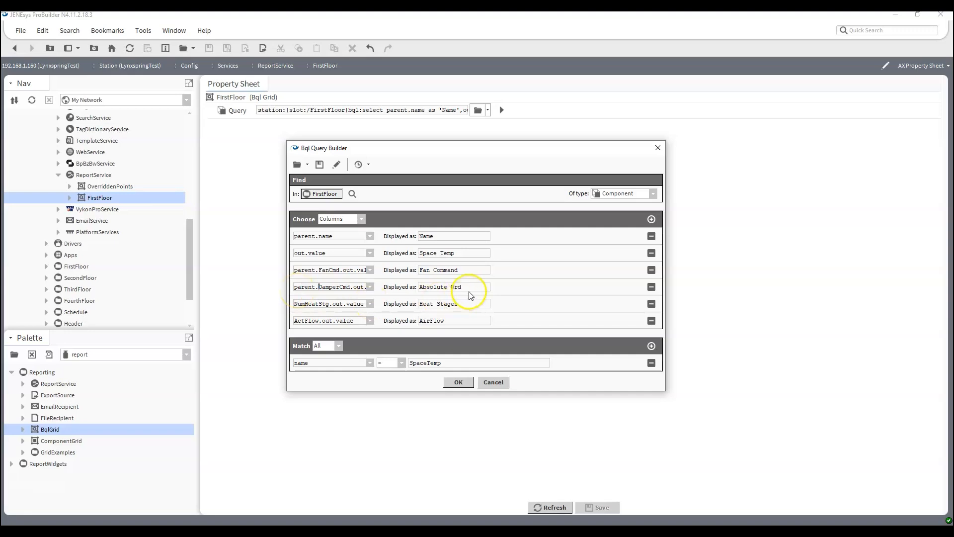
pyautogui.press('Tab')
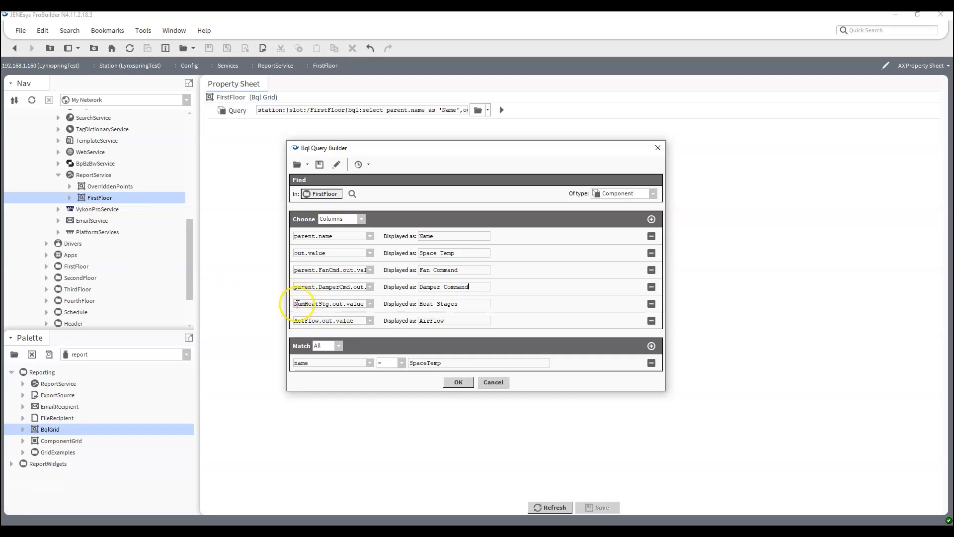
# Prefix NumHeatStg and ActFlow with 'parent.', label them Heat Stages and Actual Flow, and save
pyautogui.click(298, 304)
pyautogui.click(301, 304)
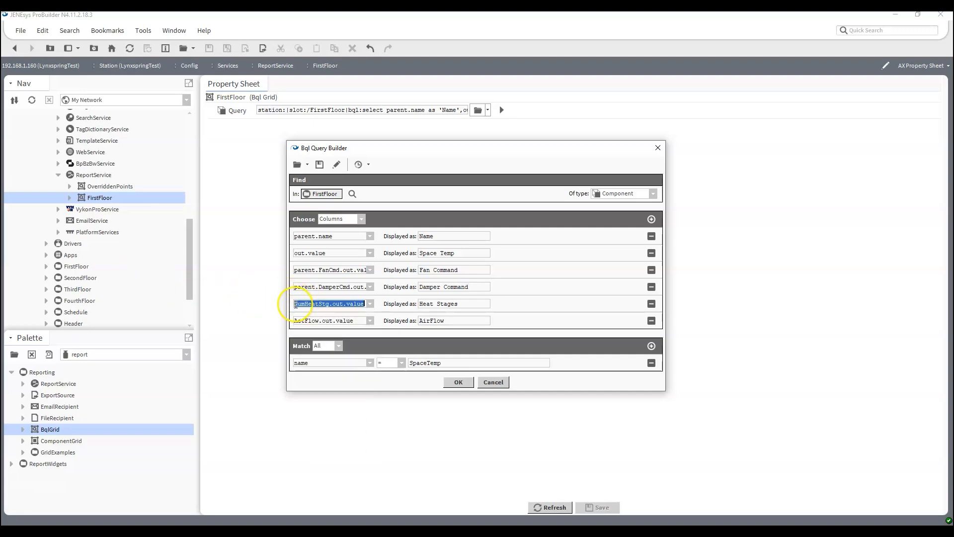
pyautogui.click(294, 304)
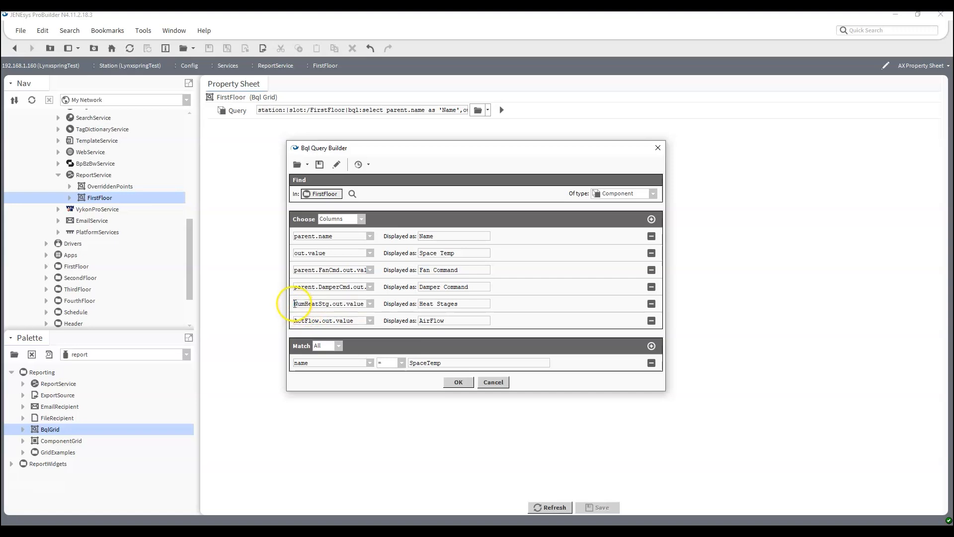
pyautogui.write('parent.')
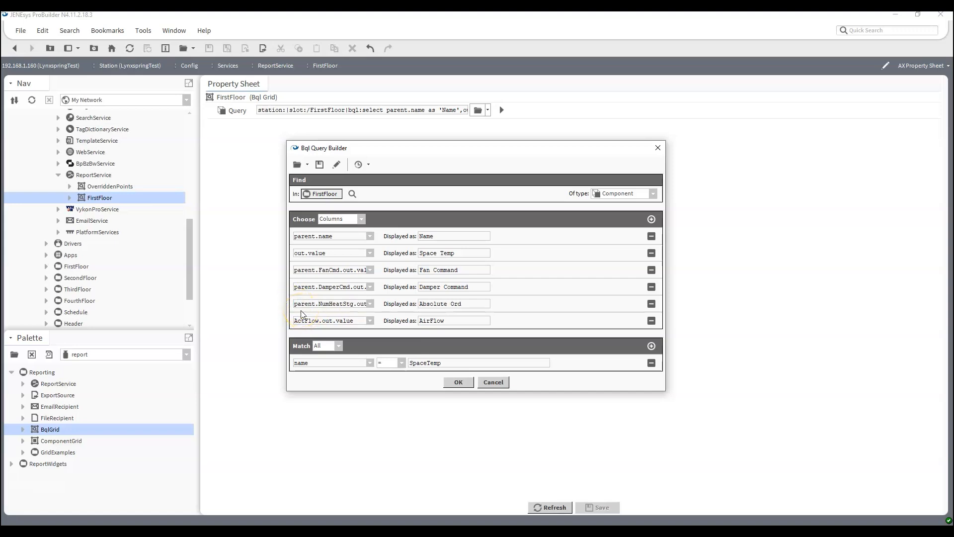
pyautogui.moveTo(469, 306); pyautogui.dragTo(302, 295)
pyautogui.write('Heat')
pyautogui.write('parent.')
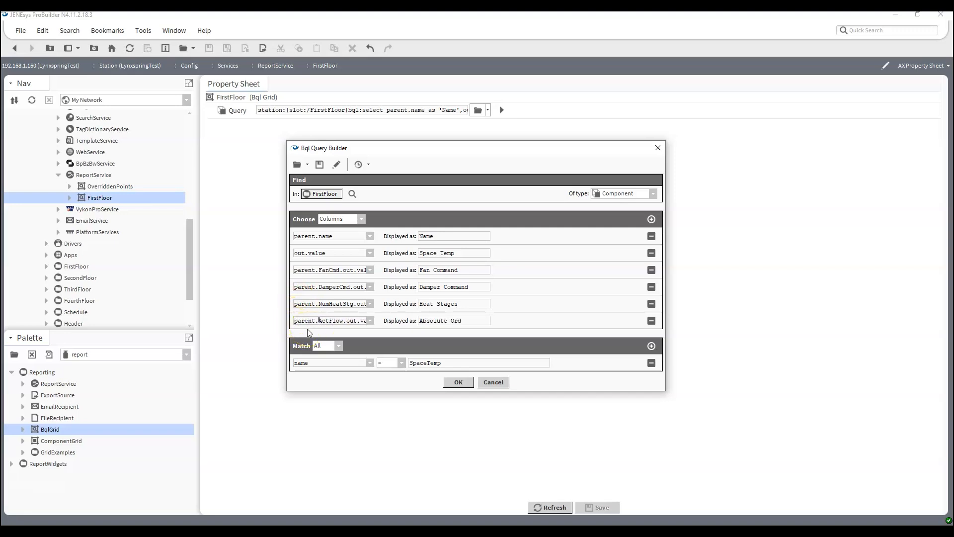
pyautogui.moveTo(481, 319); pyautogui.dragTo(333, 318)
pyautogui.write('Actual Flow')
pyautogui.press('Return')
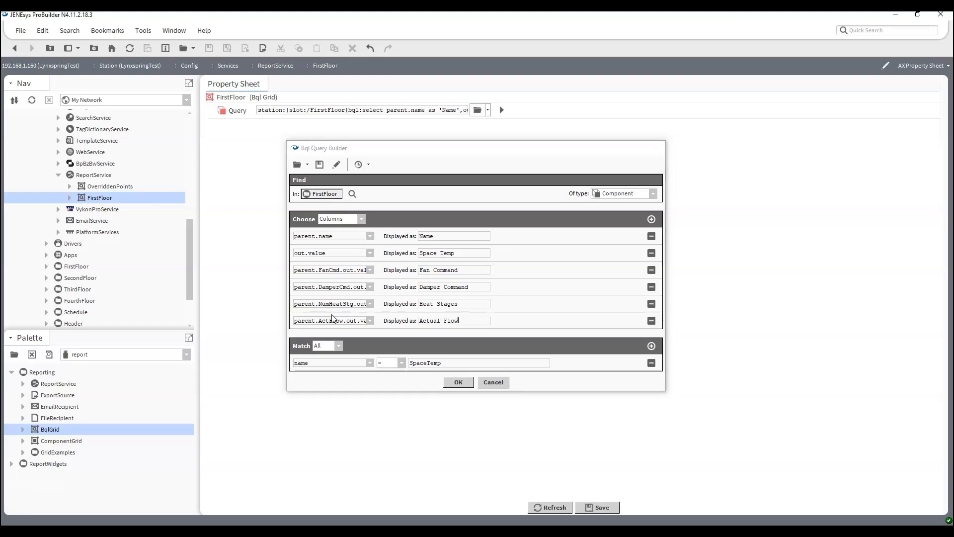
pyautogui.click(601, 507)
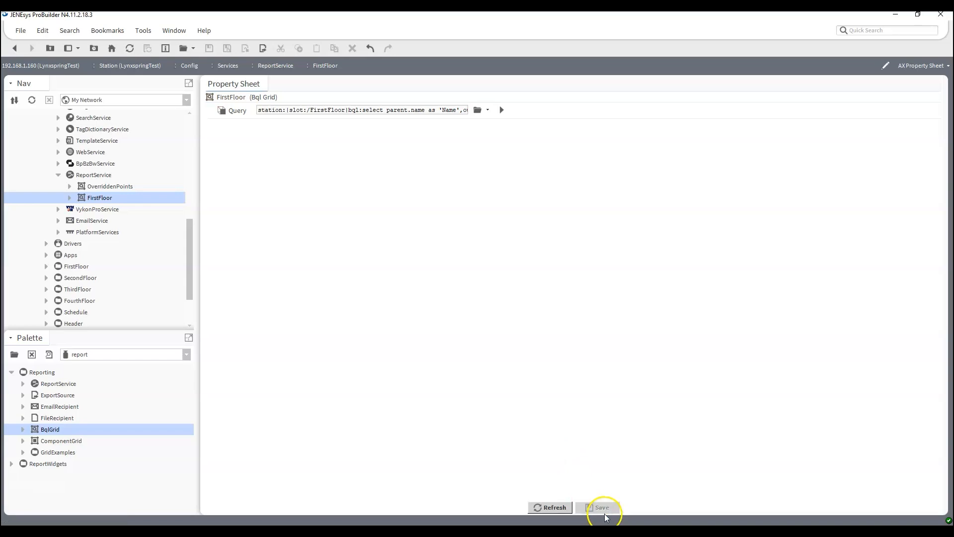
# Check the FirstFloor grid's fan, damper, heat and flow values, then reopen its query in the Bql Query Builder
pyautogui.doubleClick(108, 199)
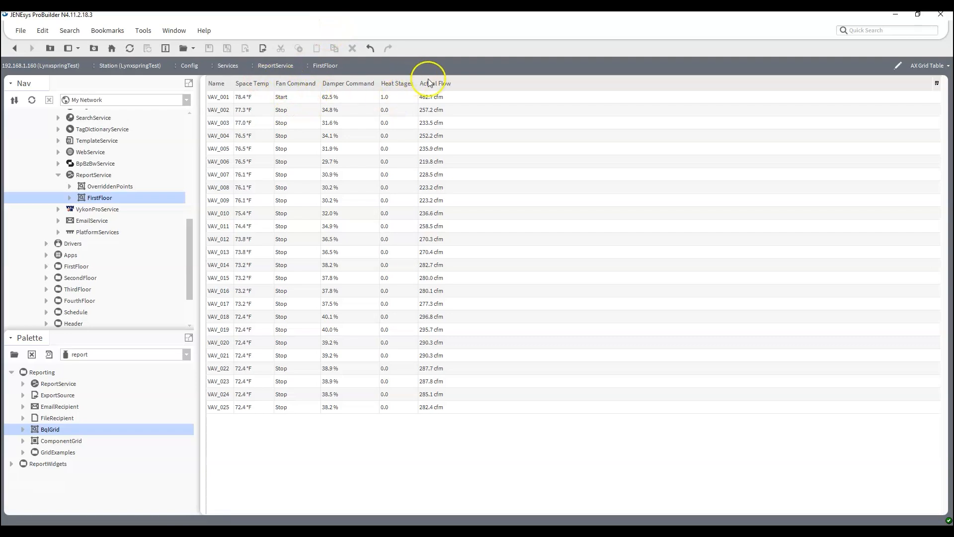
pyautogui.click(928, 66)
pyautogui.click(929, 119)
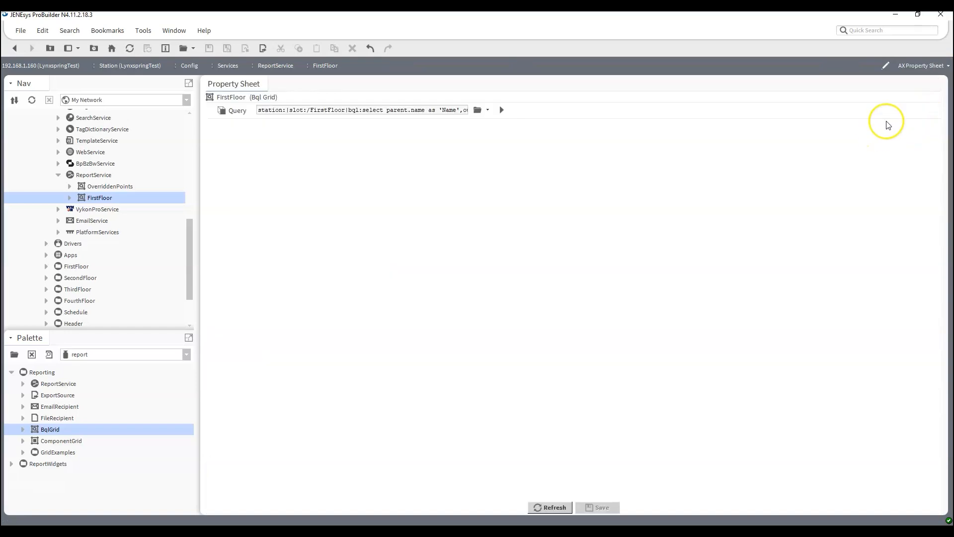
pyautogui.click(479, 110)
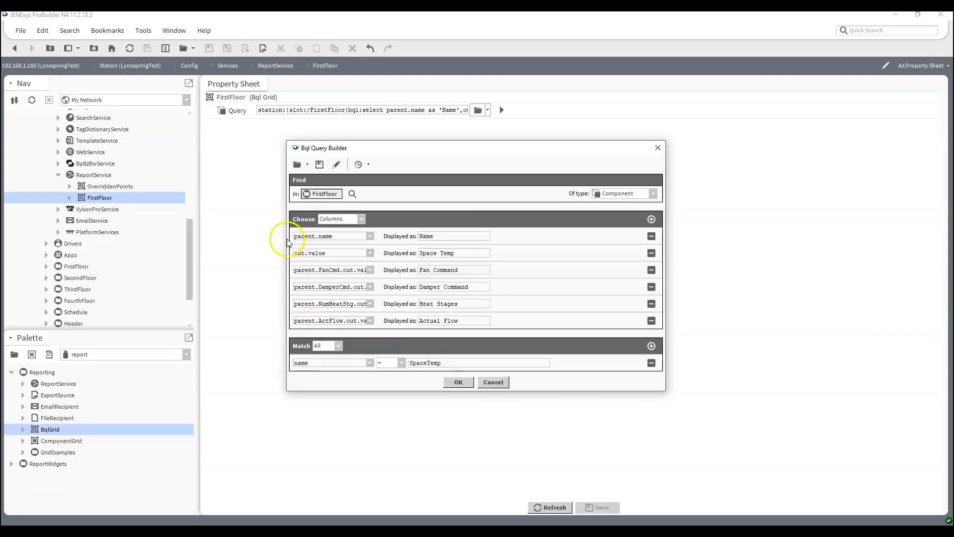
# Review the parent-prefixed FanCmd and DamperCmd column paths, close the builder unchanged, and save
pyautogui.moveTo(318, 270); pyautogui.dragTo(383, 278)
pyautogui.moveTo(318, 287); pyautogui.dragTo(398, 298)
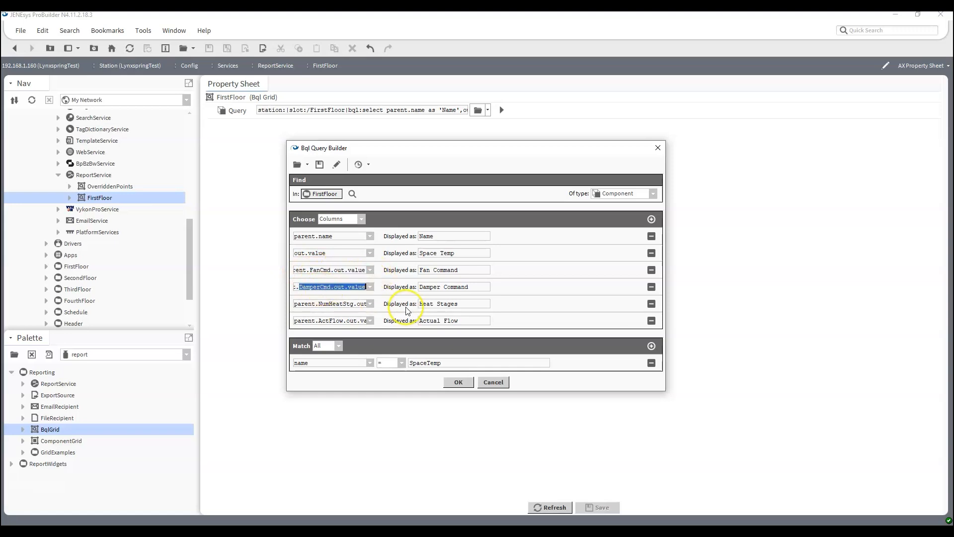
pyautogui.moveTo(308, 271); pyautogui.dragTo(278, 270)
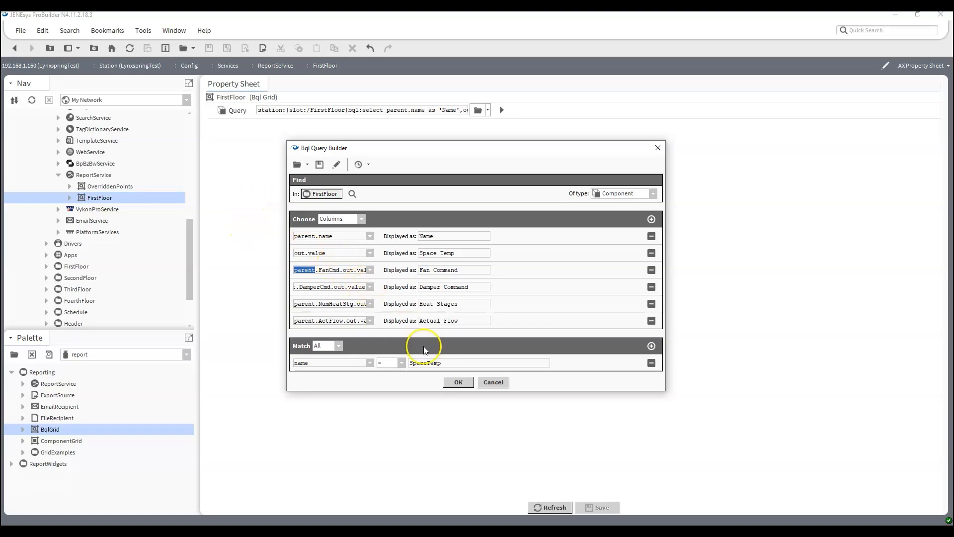
pyautogui.click(457, 381)
pyautogui.click(601, 507)
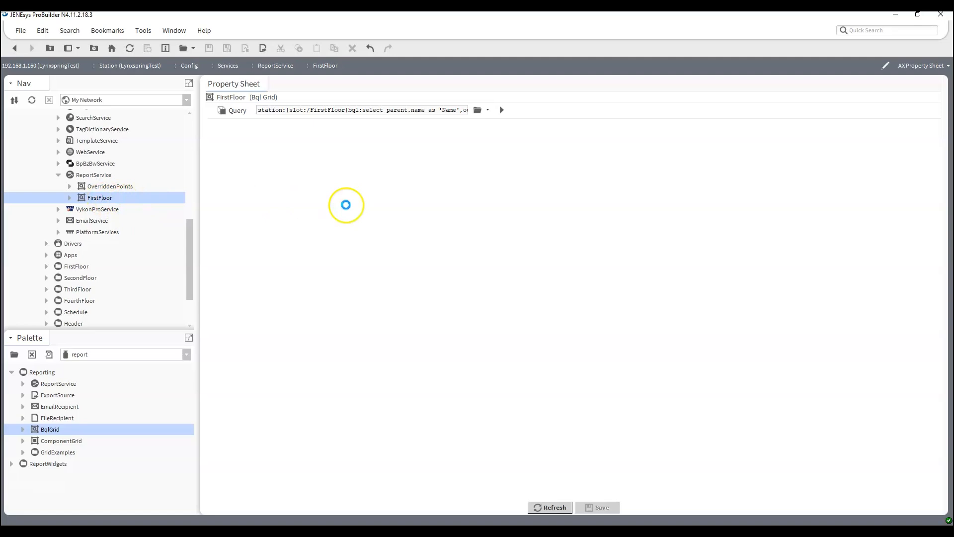
# Duplicate VAV_025 under FirstFloor as VAV_026 with the default name and refresh the grid
pyautogui.scroll(-2, 62, 204)
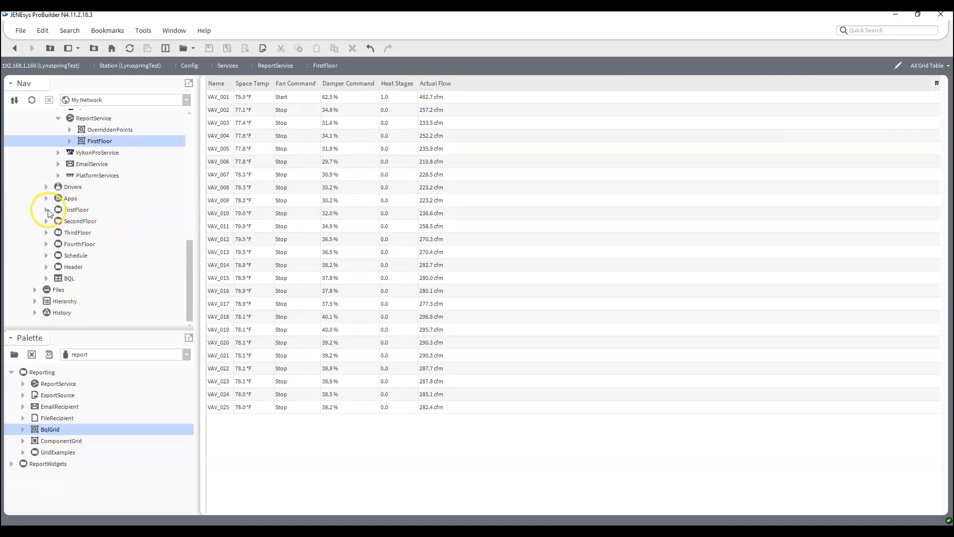
pyautogui.click(46, 209)
pyautogui.scroll(-4, 60, 227)
pyautogui.scroll(-2, 60, 222)
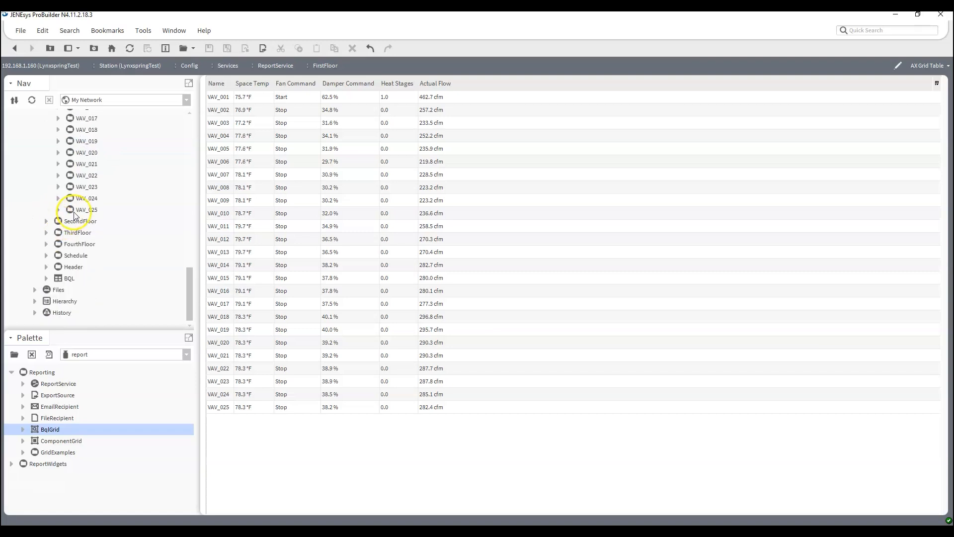
pyautogui.rightClick(75, 209)
pyautogui.click(85, 308)
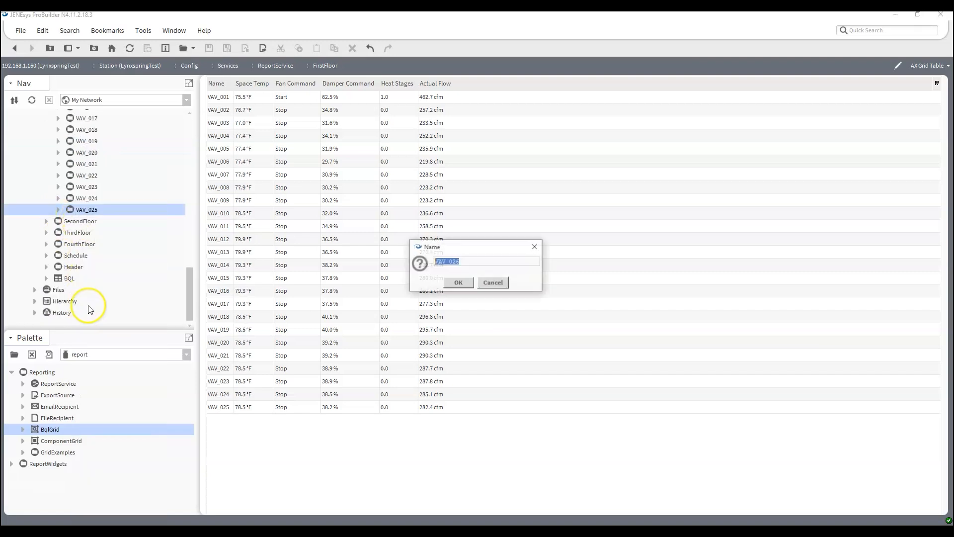
pyautogui.click(462, 284)
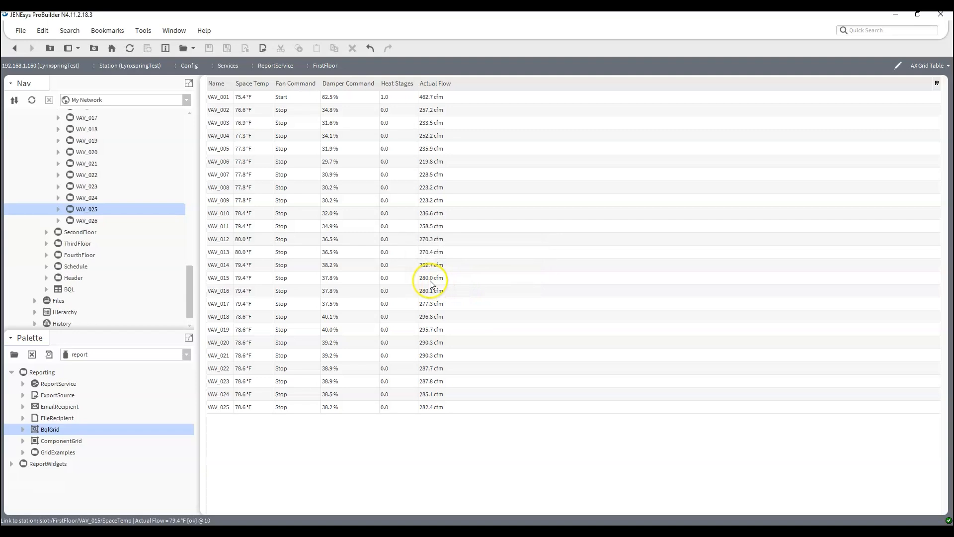
pyautogui.click(133, 51)
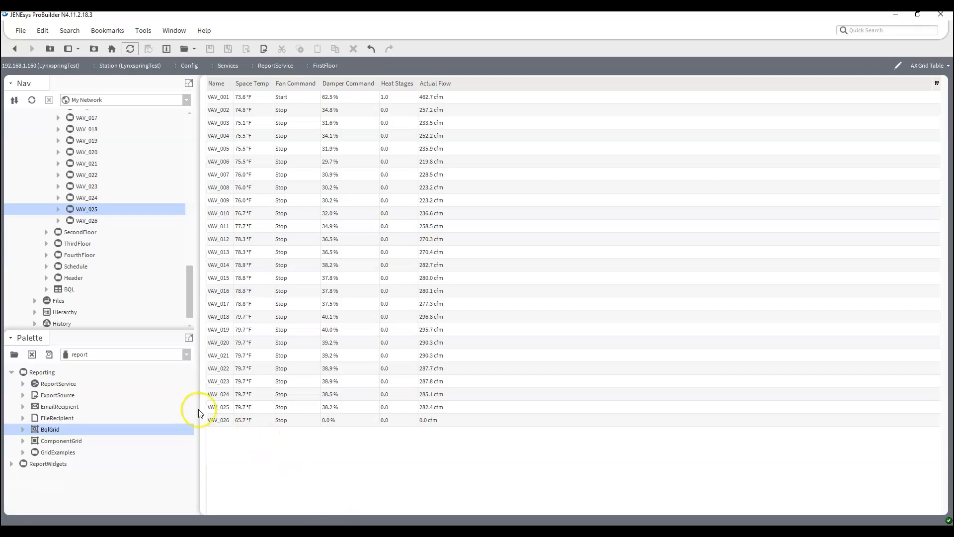
# Delete the VAV_026 copy and refresh so the grid lists only VAV_001–VAV_025
pyautogui.rightClick(71, 220)
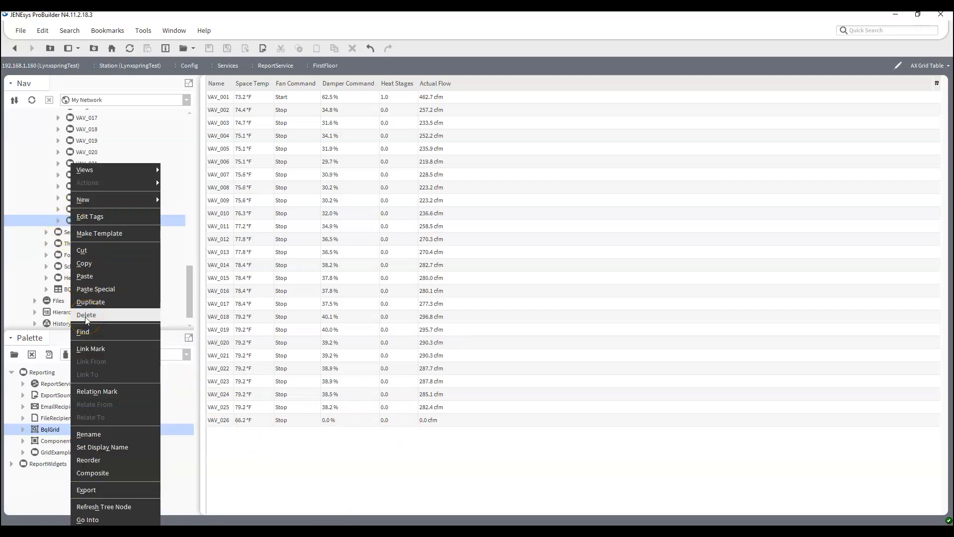
pyautogui.click(86, 316)
pyautogui.click(130, 48)
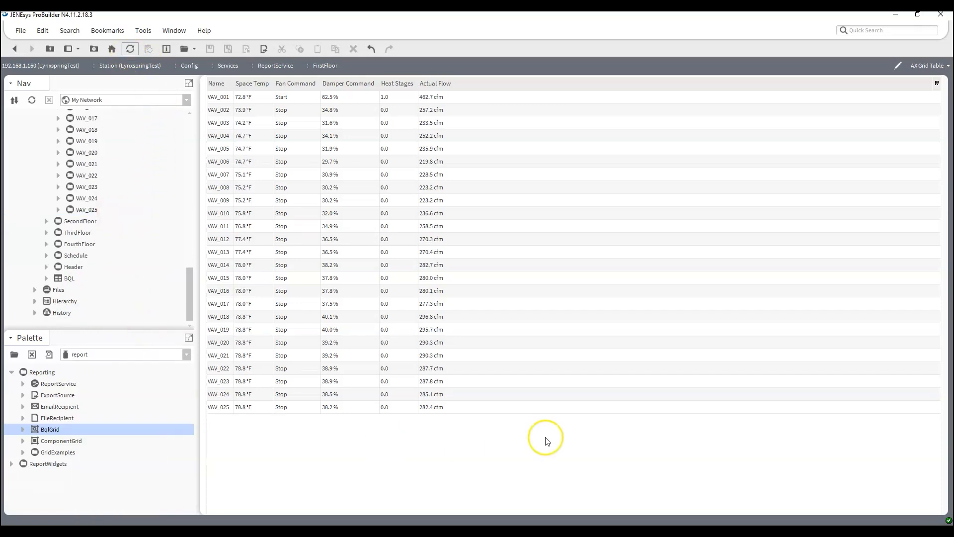